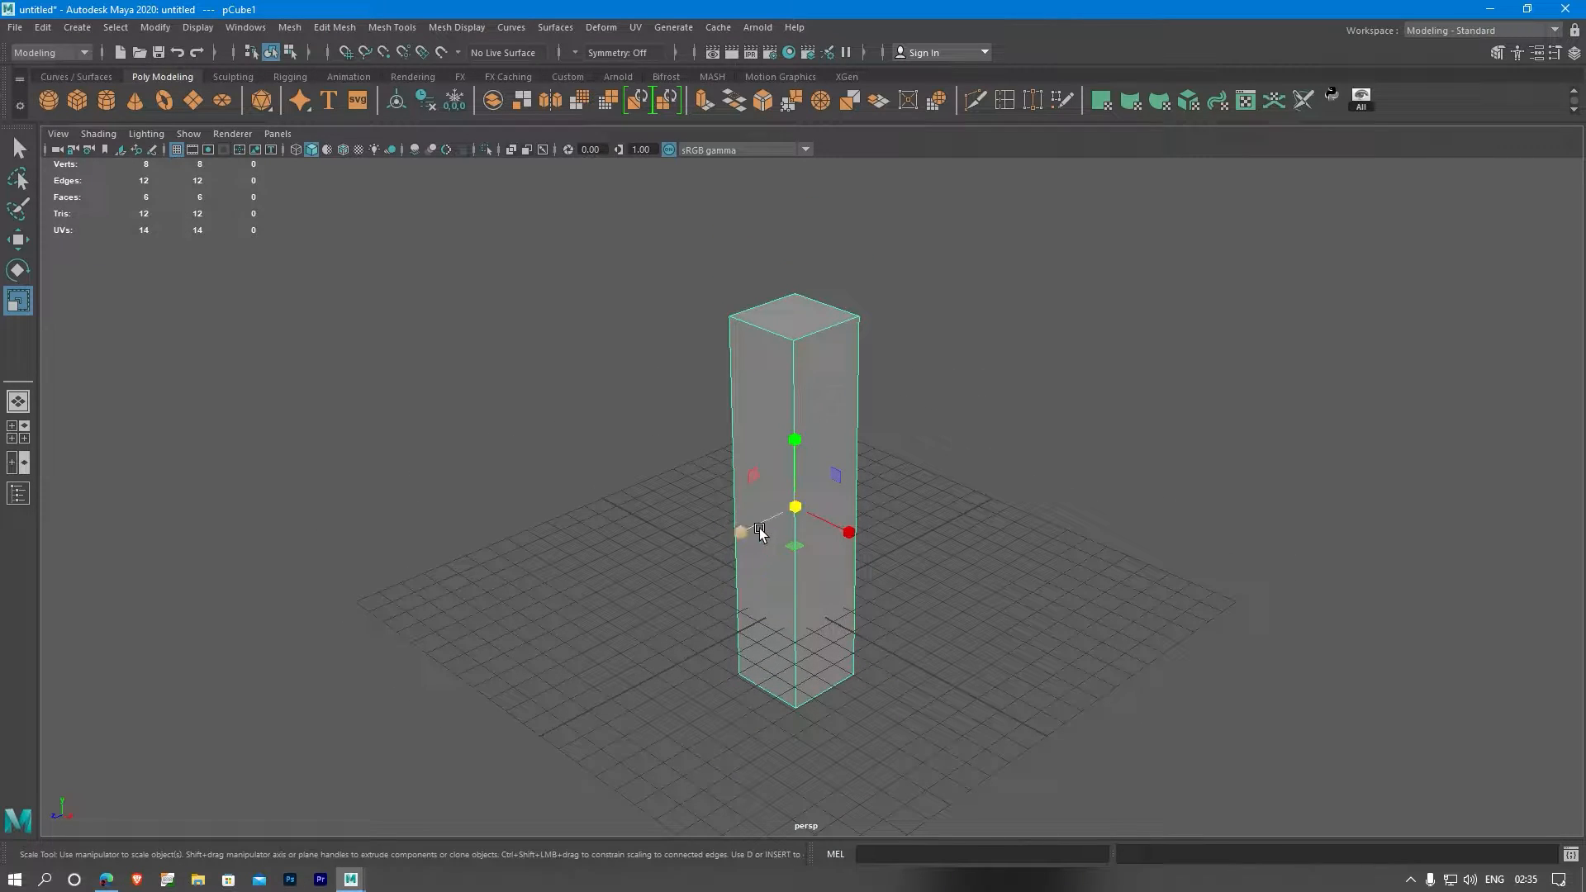
# - Scale the box along its Z axis into a tall slab, resize it, and adjust its vertical position over the grid
pyautogui.moveTo(761, 531); pyautogui.dragTo(581, 577)
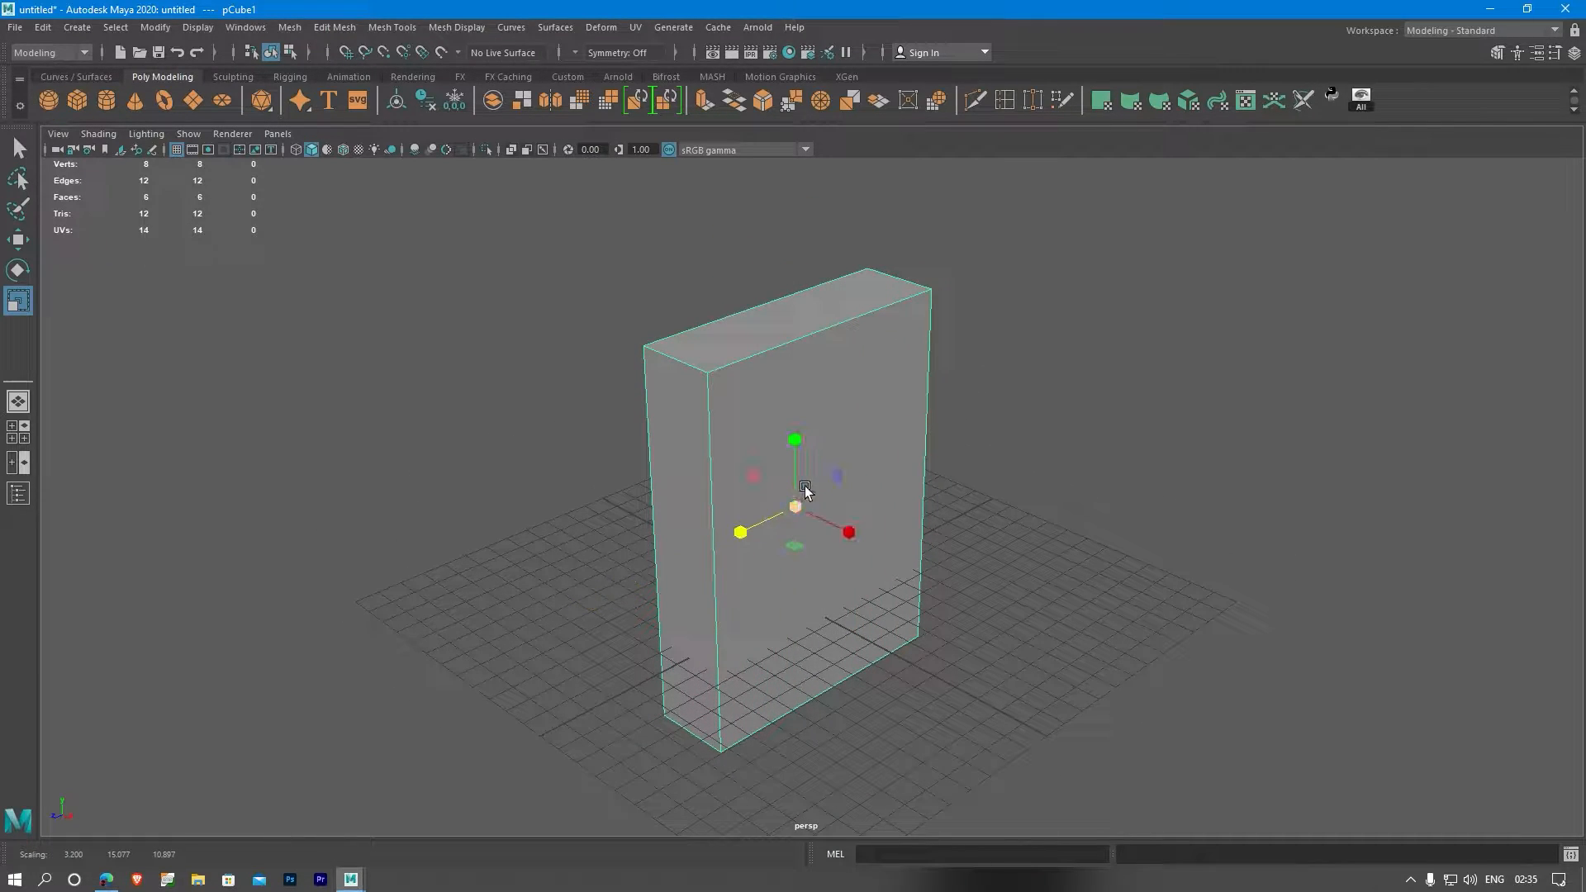
pyautogui.moveTo(799, 457); pyautogui.dragTo(793, 296)
pyautogui.press('w')
pyautogui.press('r')
pyautogui.moveTo(795, 372); pyautogui.dragTo(731, 371)
pyautogui.press('w')
pyautogui.moveTo(795, 299); pyautogui.dragTo(797, 373)
# - Select the eight edges outlining the slab's two large faces
pyautogui.keyDown('alt'); pyautogui.moveTo(673, 488); pyautogui.dragTo(931, 574); pyautogui.keyUp('alt')
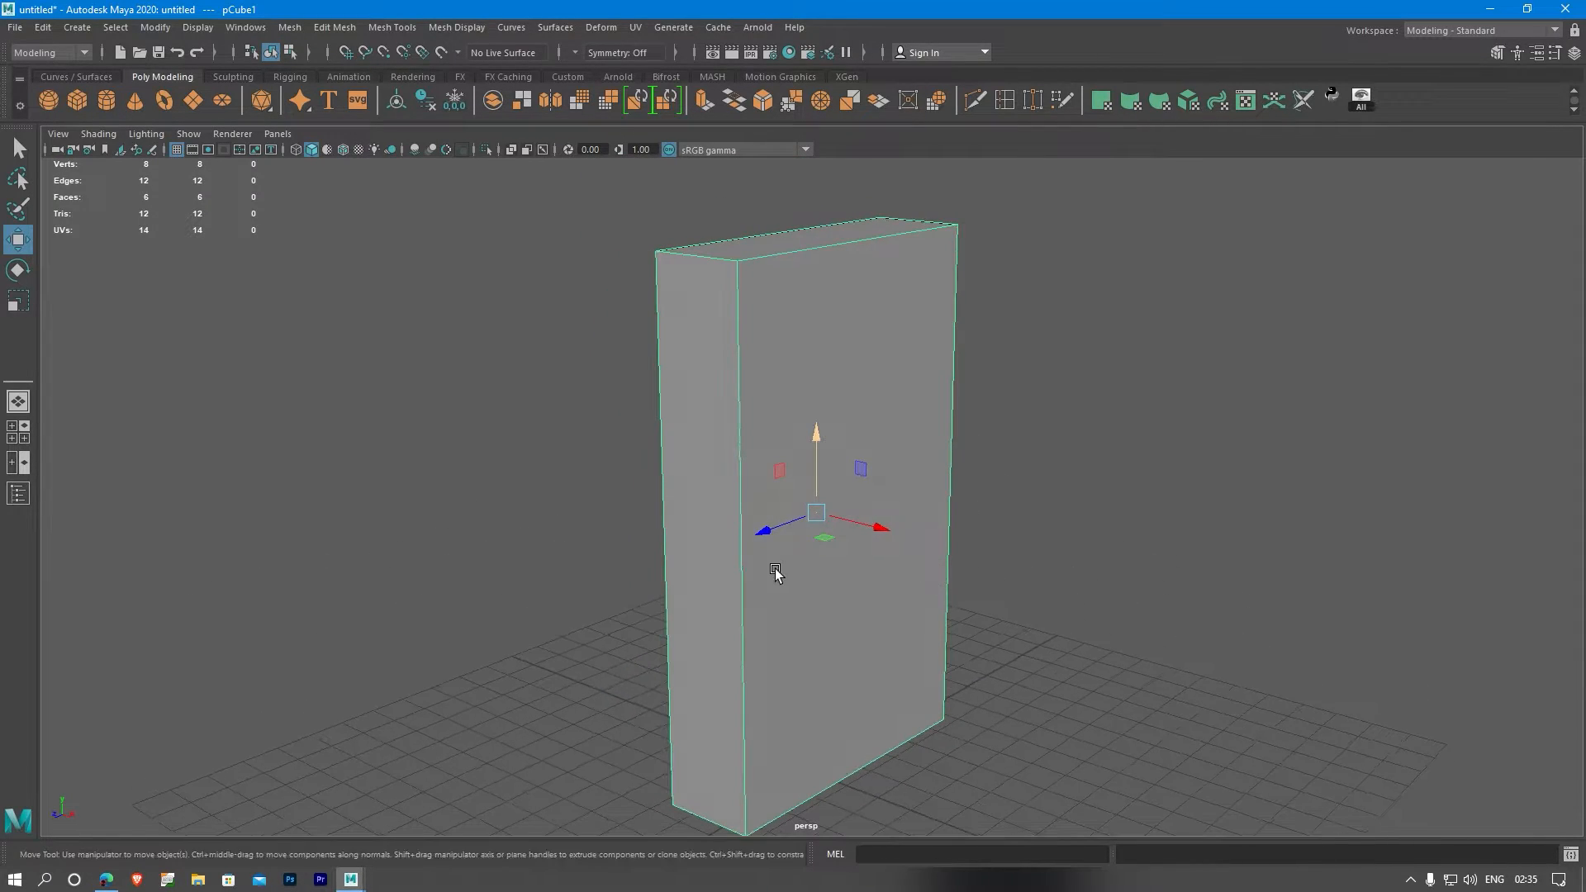
pyautogui.keyDown('alt'); pyautogui.moveTo(776, 566); pyautogui.dragTo(837, 578); pyautogui.keyUp('alt')
pyautogui.keyDown('alt'); pyautogui.moveTo(934, 513); pyautogui.dragTo(866, 459, button='middle'); pyautogui.keyUp('alt')
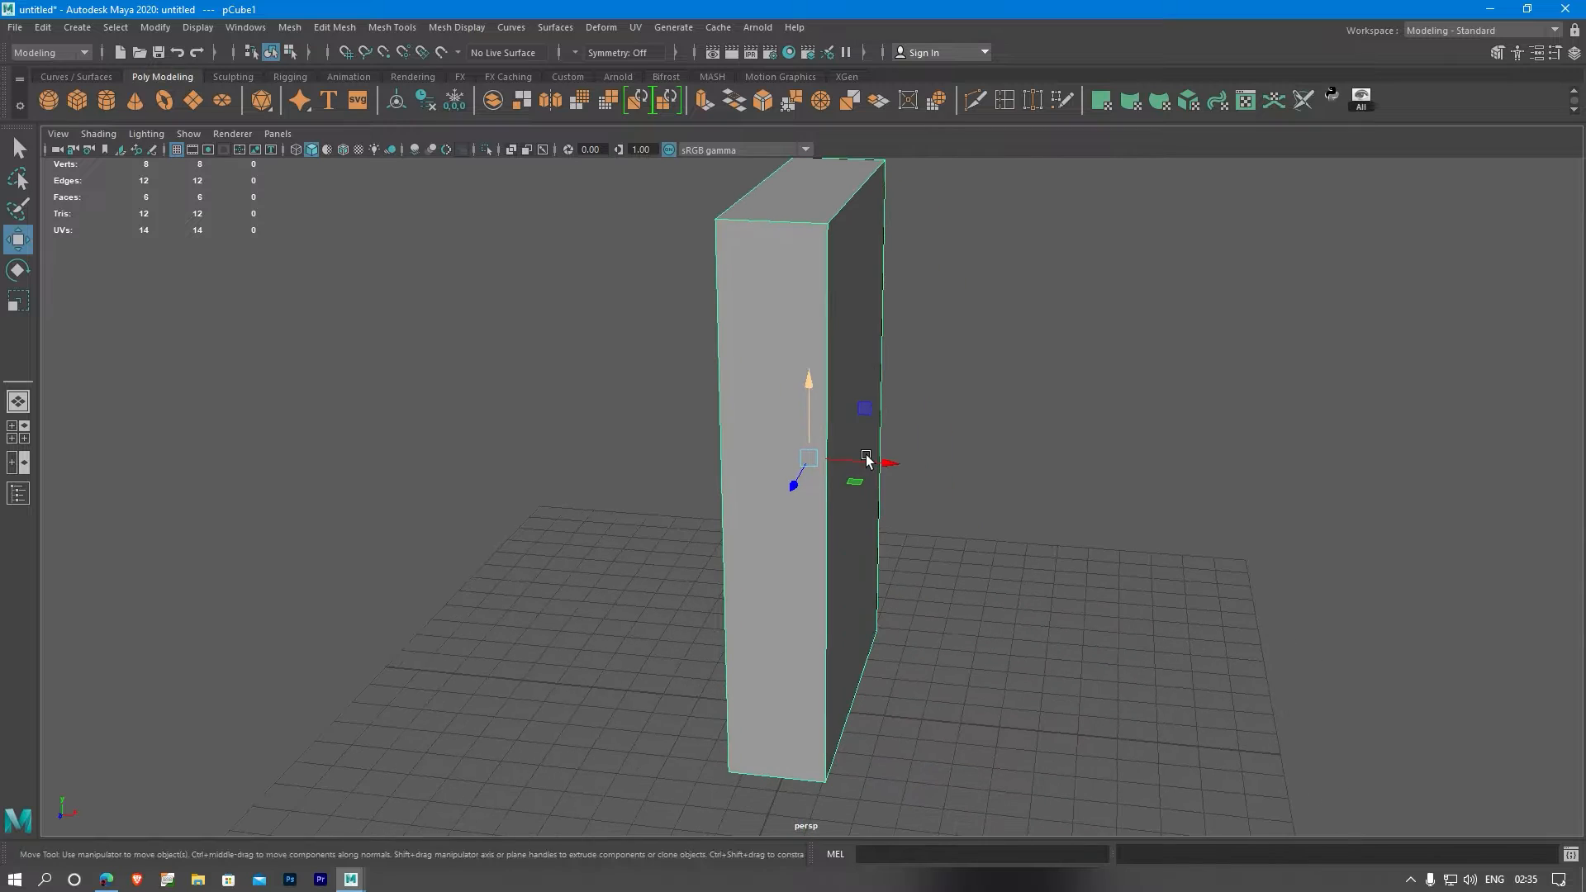
pyautogui.moveTo(853, 289); pyautogui.dragTo(856, 291, button='right')
pyautogui.click(824, 304)
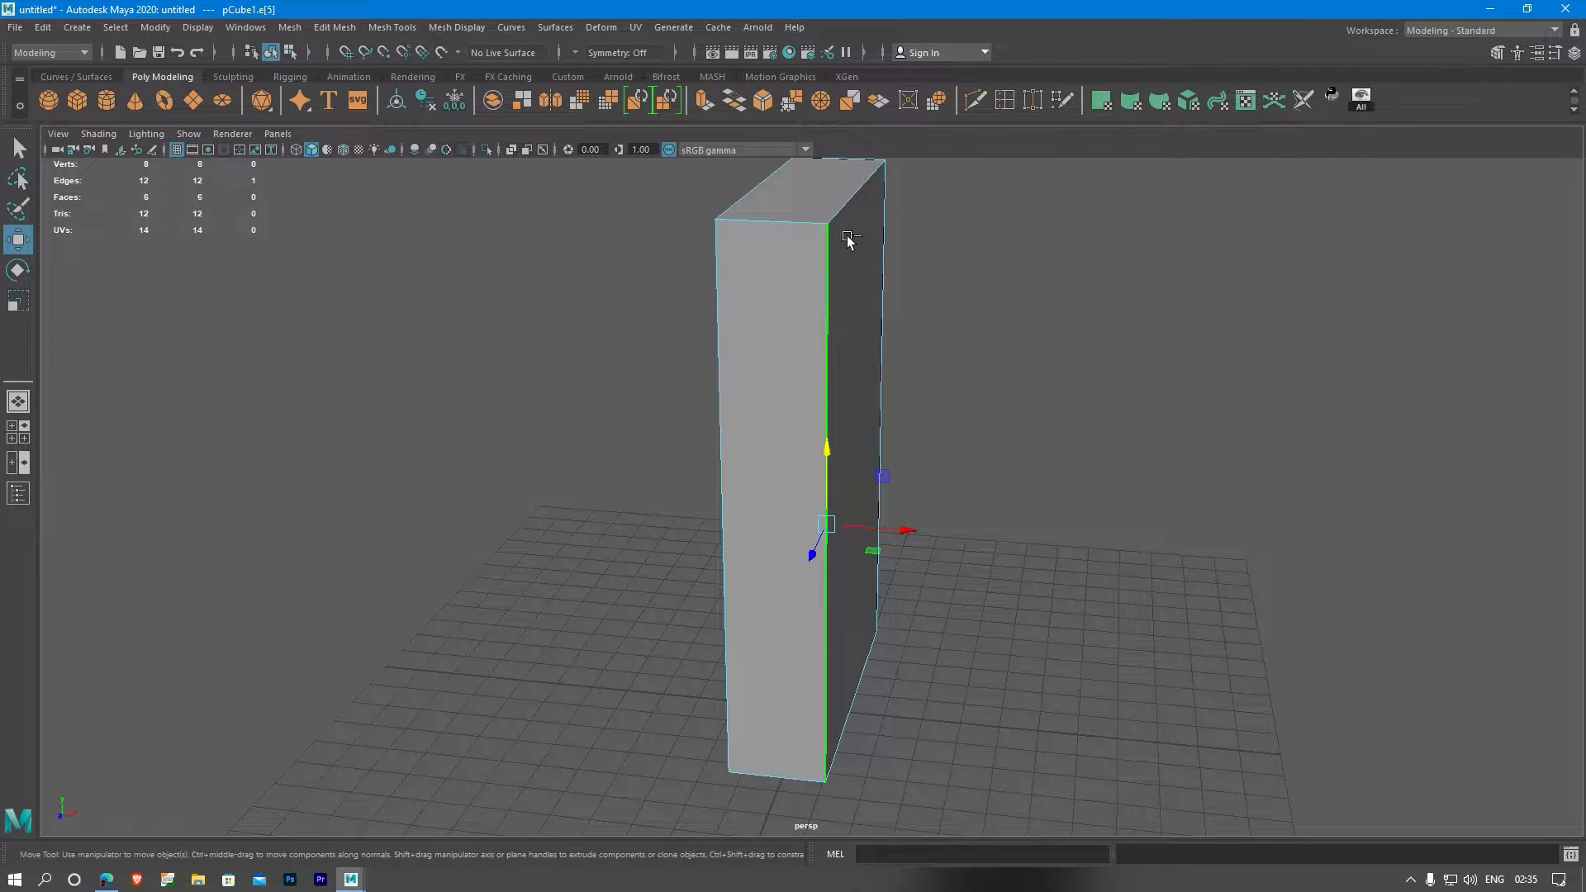
pyautogui.keyDown('shift'); pyautogui.click(851, 207); pyautogui.keyUp('shift')
pyautogui.keyDown('shift'); pyautogui.click(879, 330); pyautogui.keyUp('shift')
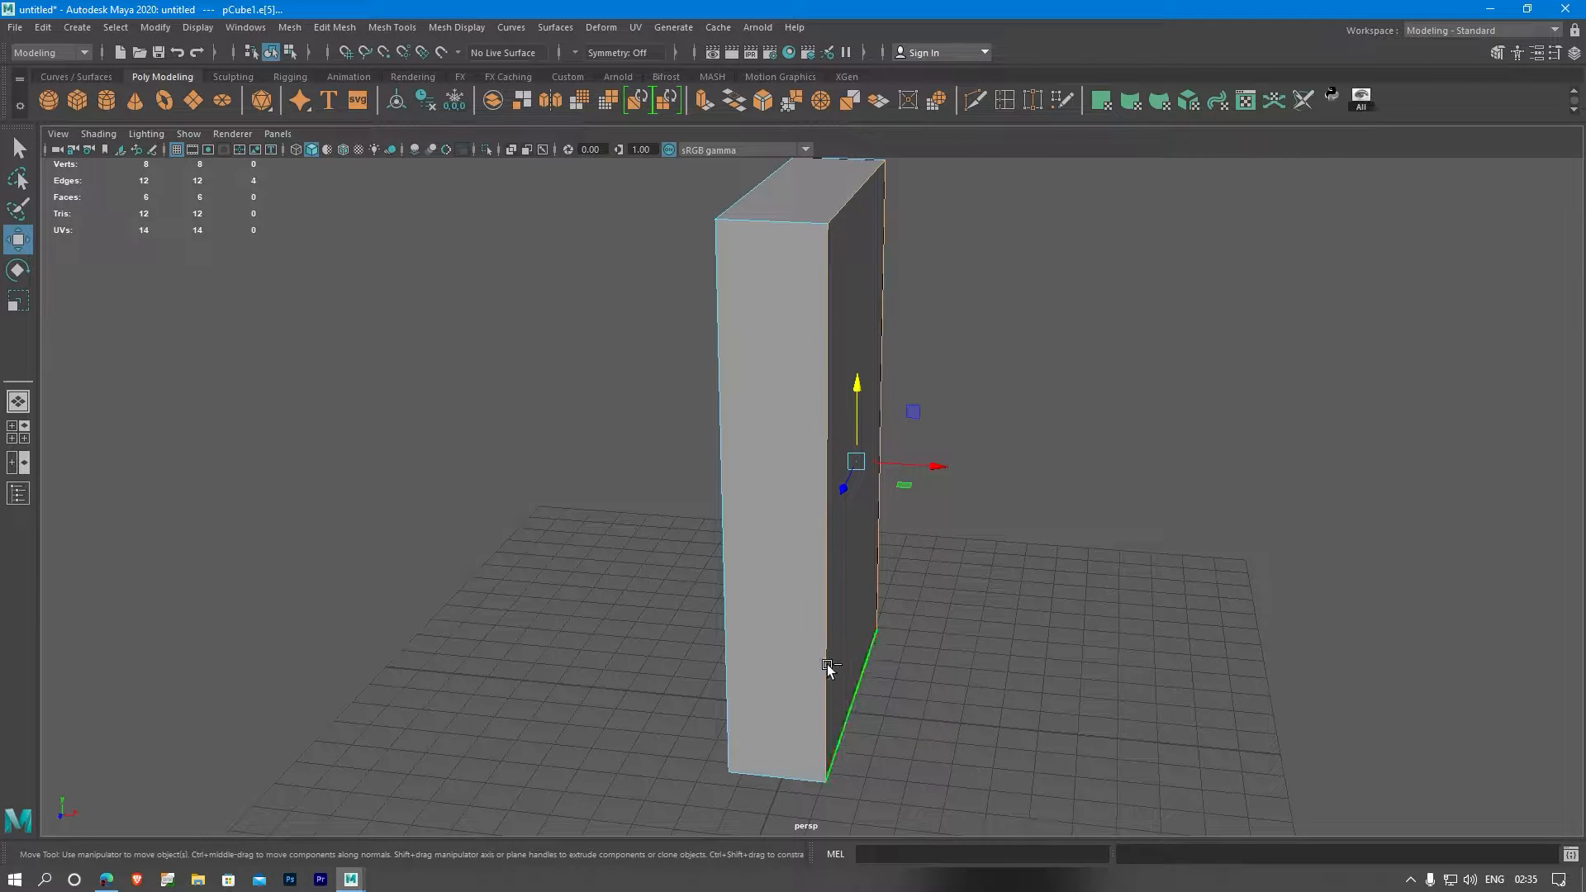
pyautogui.keyDown('shift'); pyautogui.click(741, 655); pyautogui.keyUp('shift')
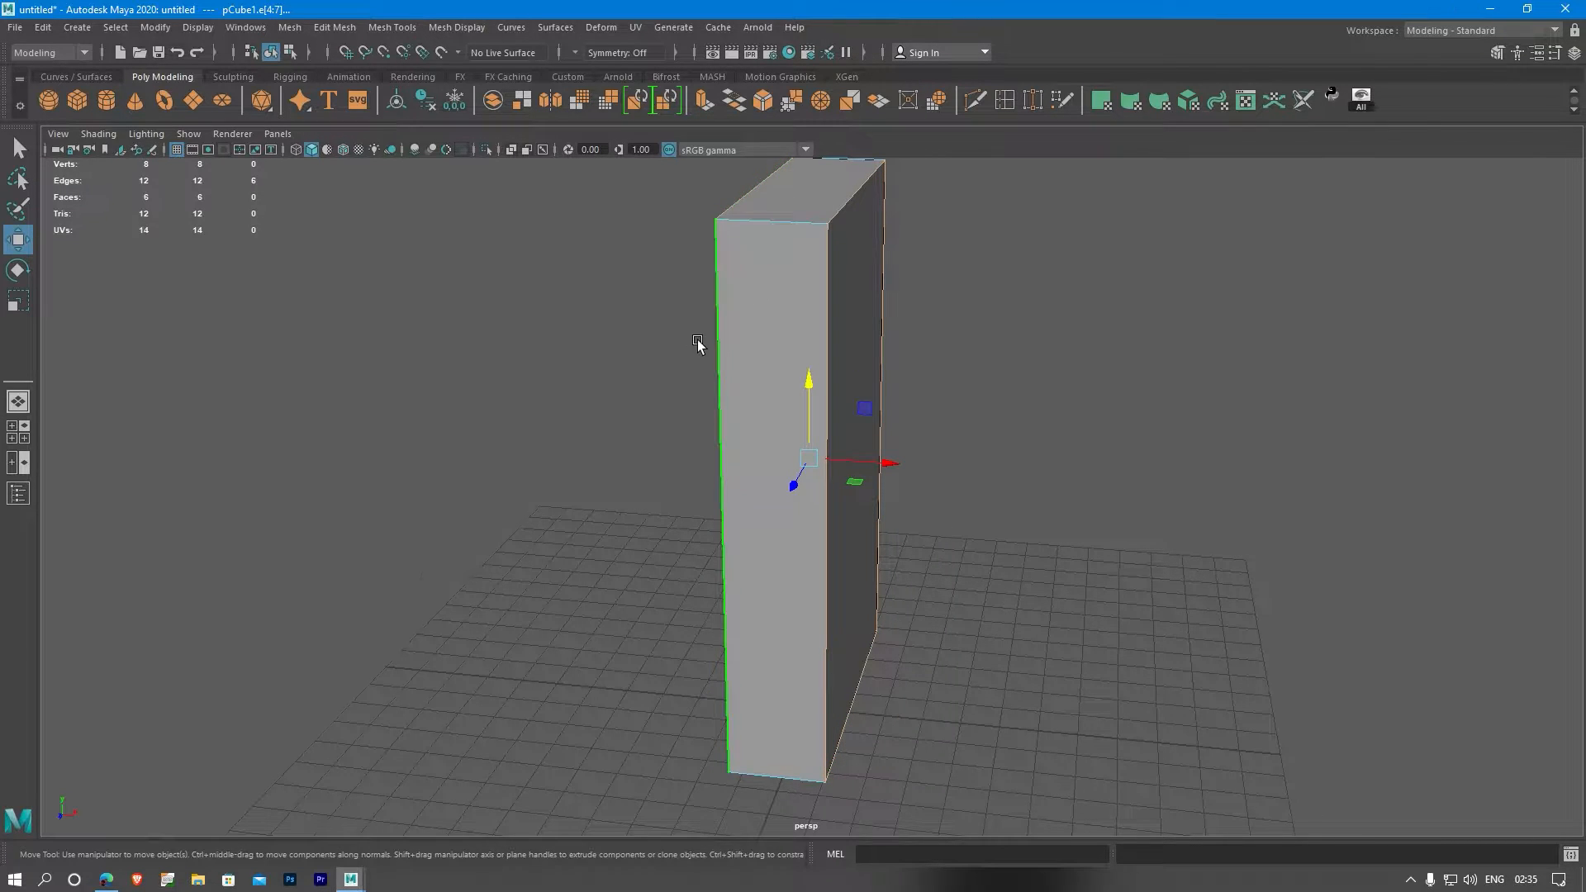
pyautogui.keyDown('alt'); pyautogui.moveTo(697, 339); pyautogui.dragTo(790, 341); pyautogui.keyUp('alt')
pyautogui.keyDown('shift'); pyautogui.click(758, 354); pyautogui.keyUp('shift')
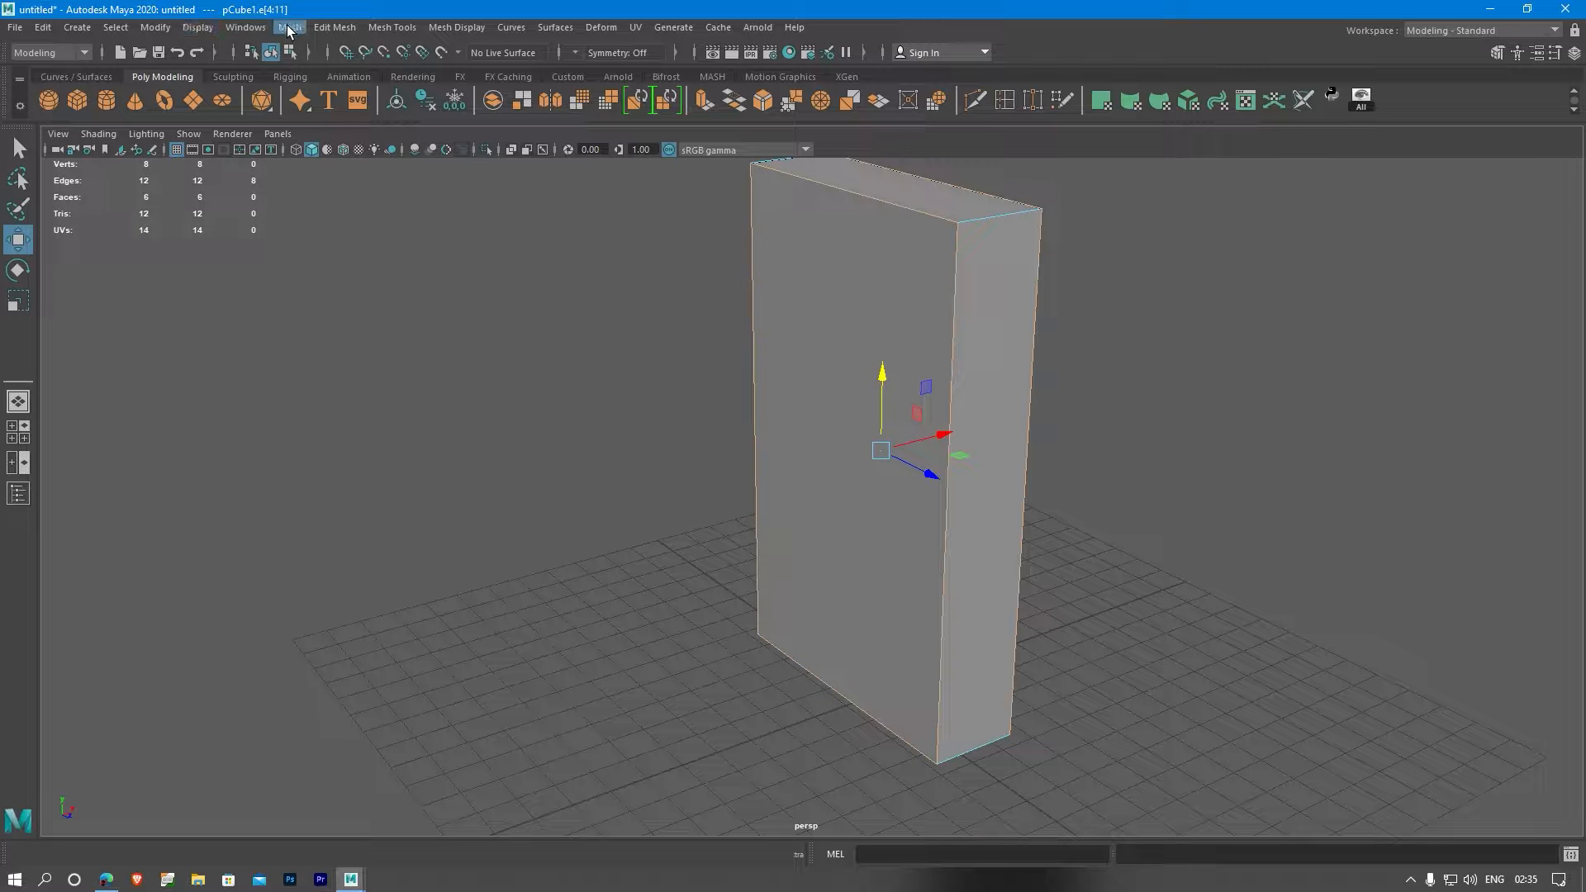
# - Try beveling the eight outline edges of the two large faces with a fraction of 0.5
pyautogui.click(322, 27)
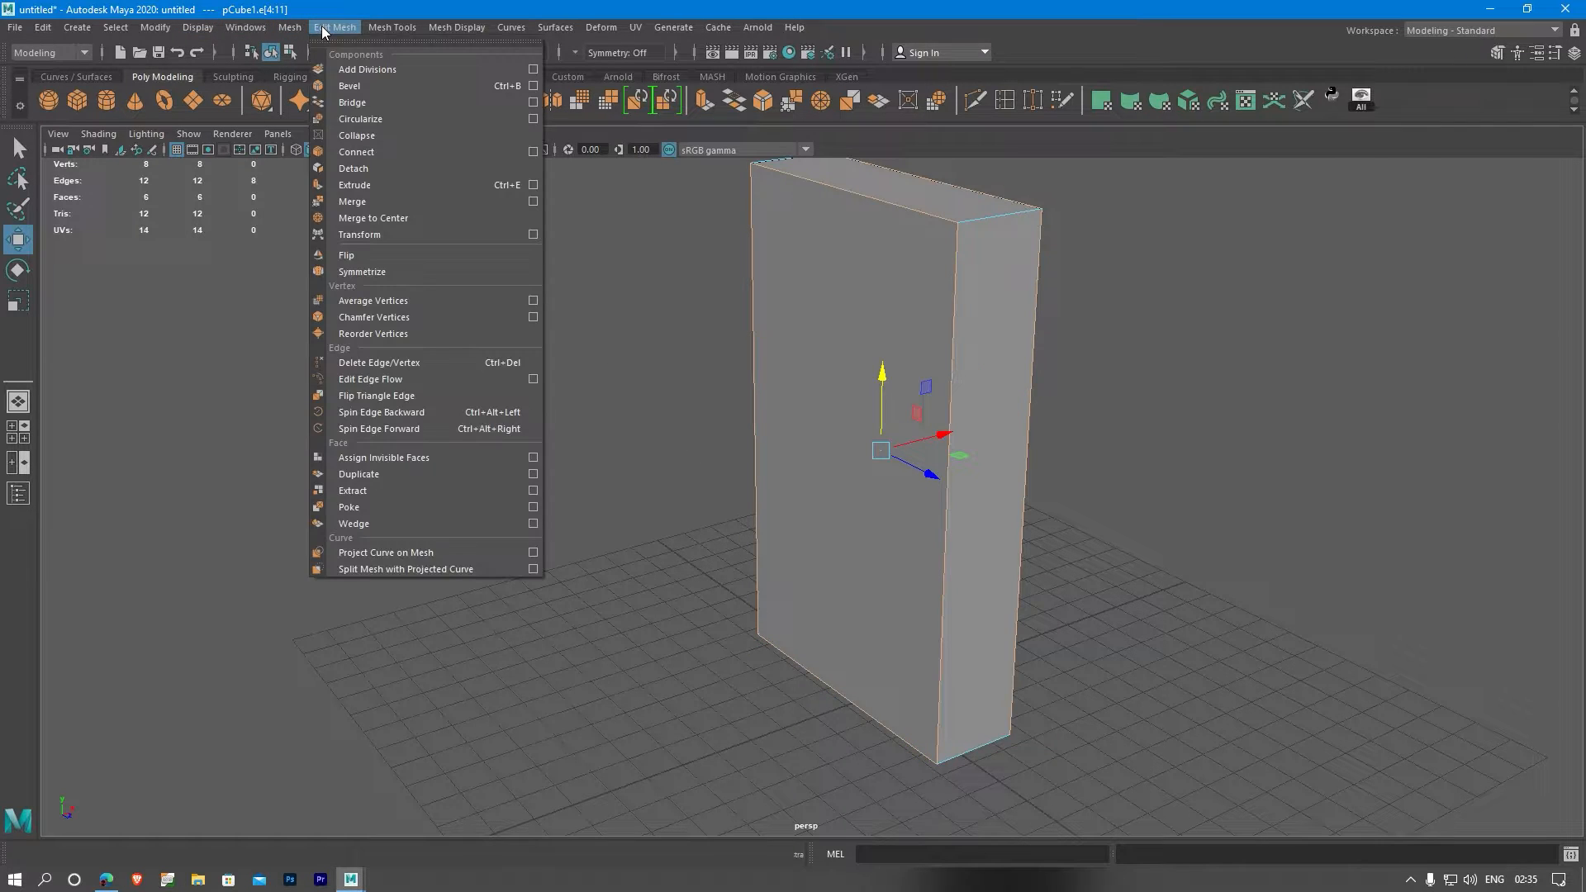
pyautogui.click(357, 81)
pyautogui.keyDown('alt'); pyautogui.moveTo(939, 435); pyautogui.dragTo(838, 489); pyautogui.keyUp('alt')
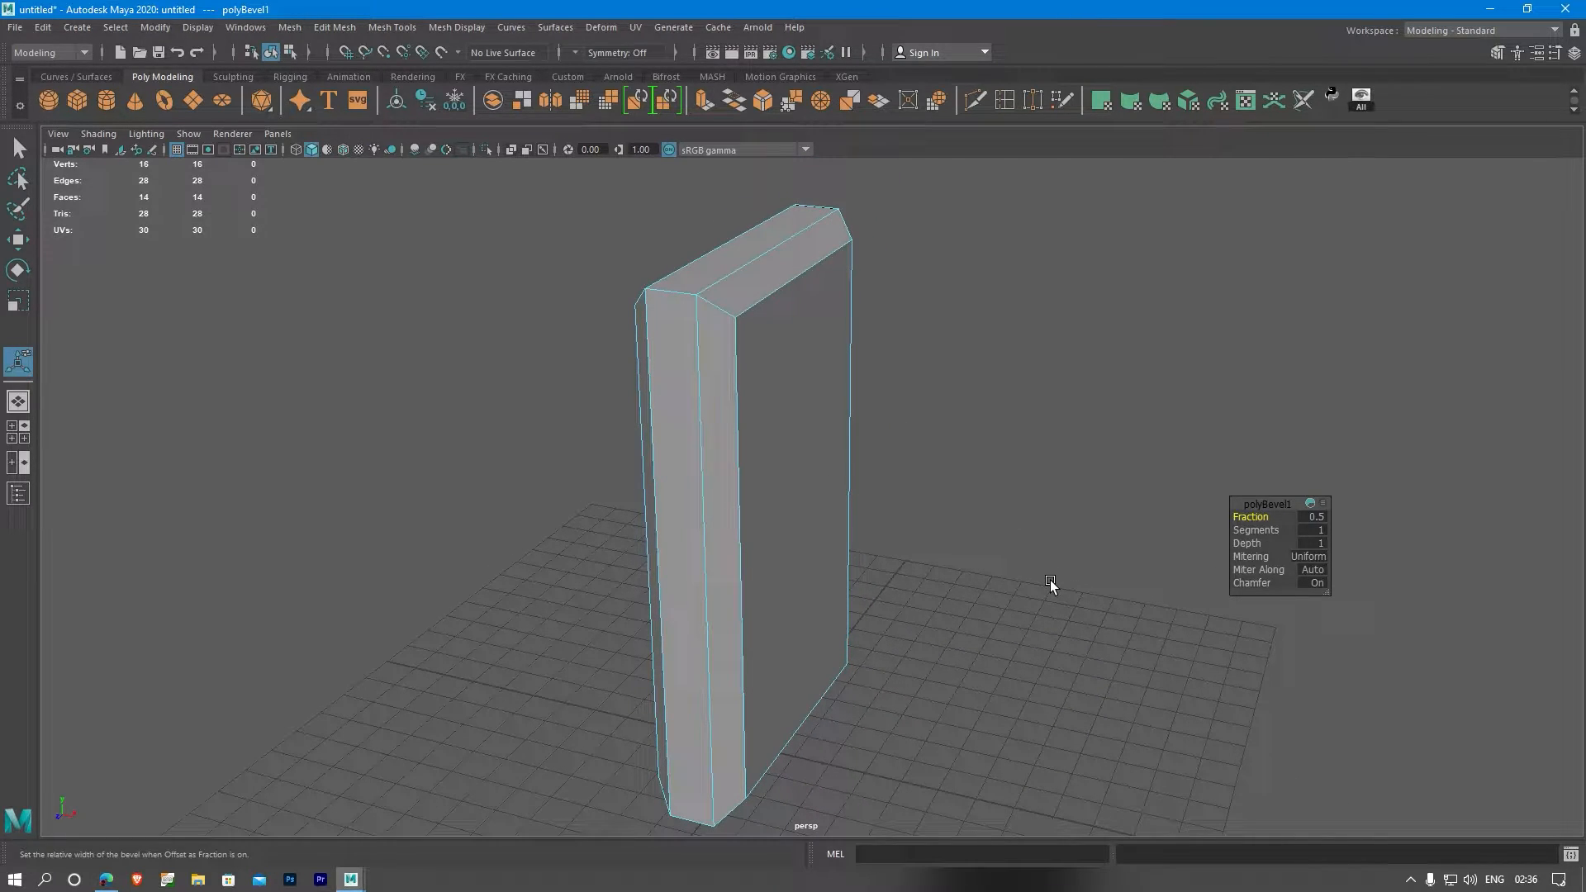
pyautogui.click(1092, 460)
pyautogui.click(20, 149)
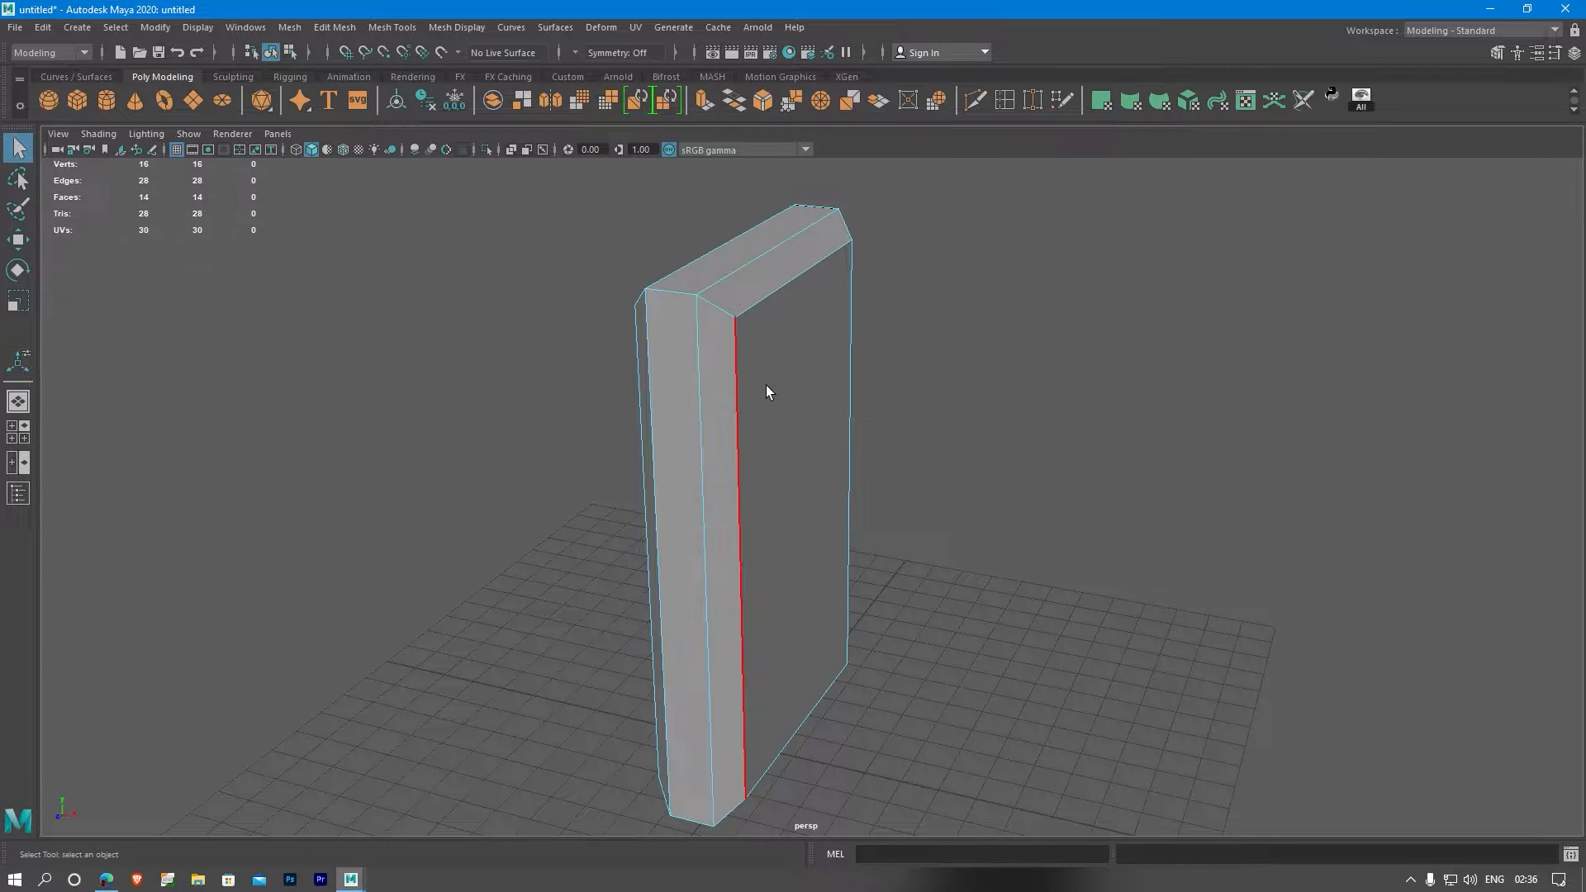
# - Undo the bevel on the slab's outline edges
pyautogui.click(731, 411)
pyautogui.keyDown('alt'); pyautogui.moveTo(731, 410); pyautogui.dragTo(644, 408); pyautogui.keyUp('alt')
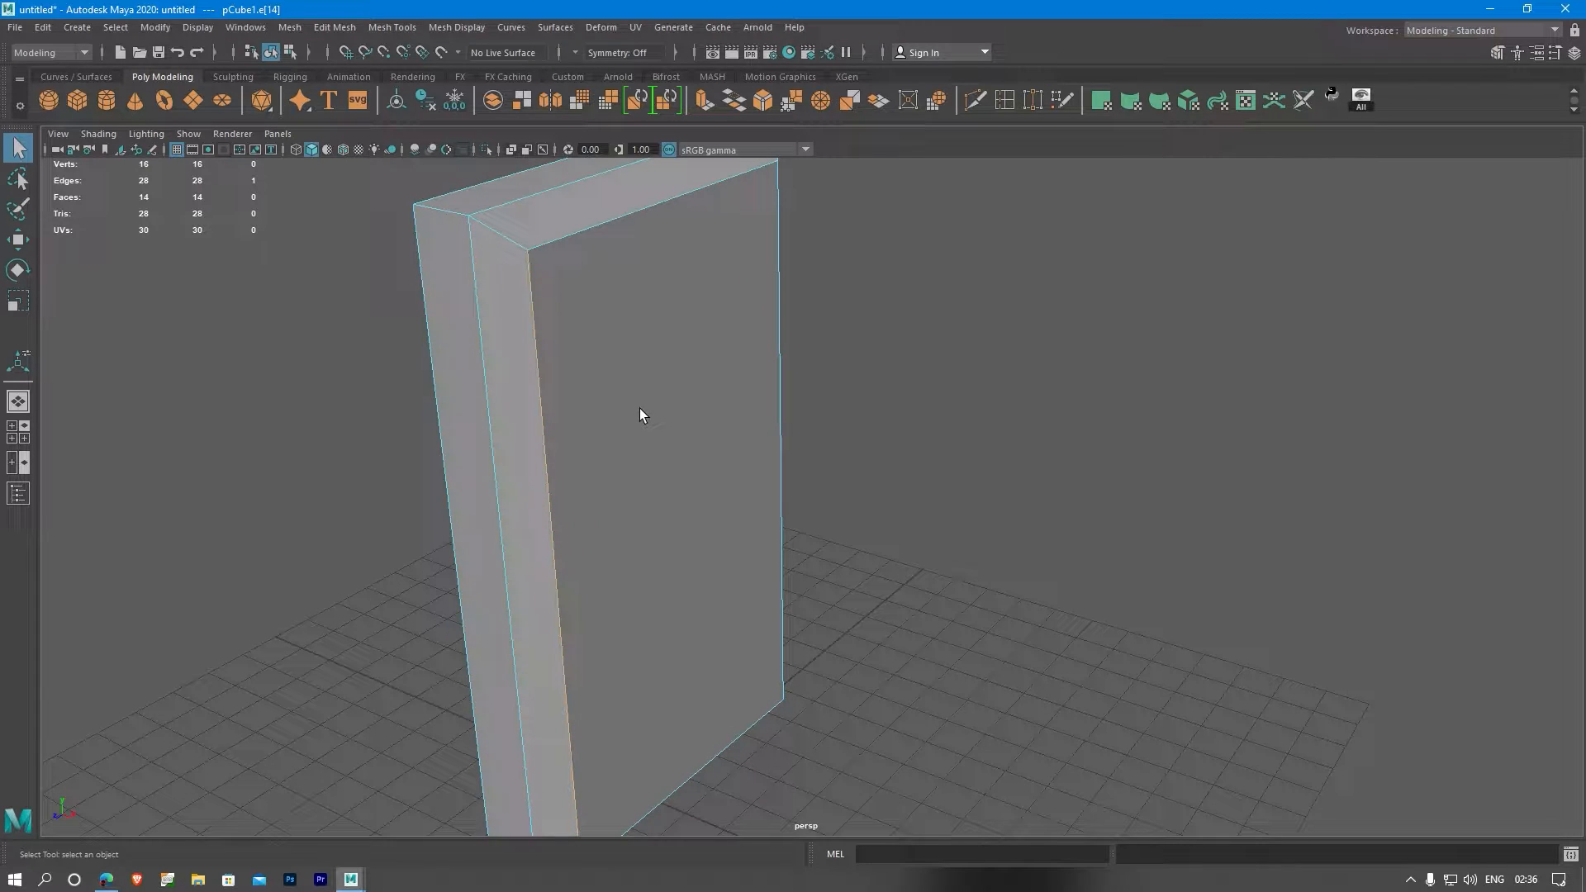
pyautogui.hotkey('ctrl', 'b')
pyautogui.hotkey('ctrl', 'z')
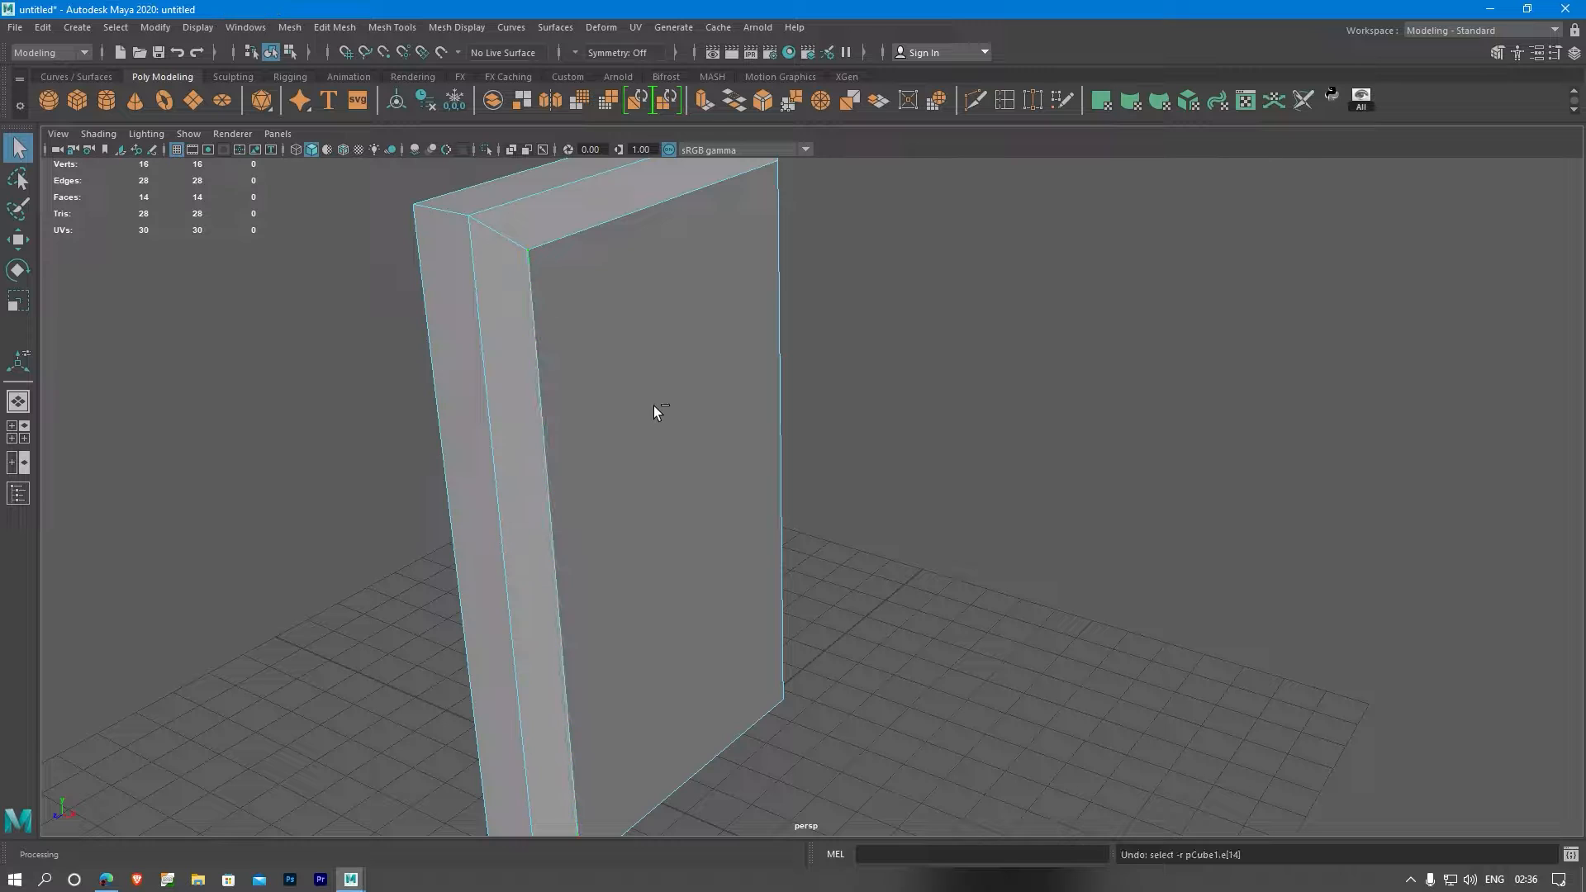
pyautogui.hotkey('ctrl', 'z')
# - Switch the slab back to object mode and scale it thinner along its X axis
pyautogui.keyDown('alt'); pyautogui.moveTo(585, 399); pyautogui.dragTo(609, 393); pyautogui.keyUp('alt')
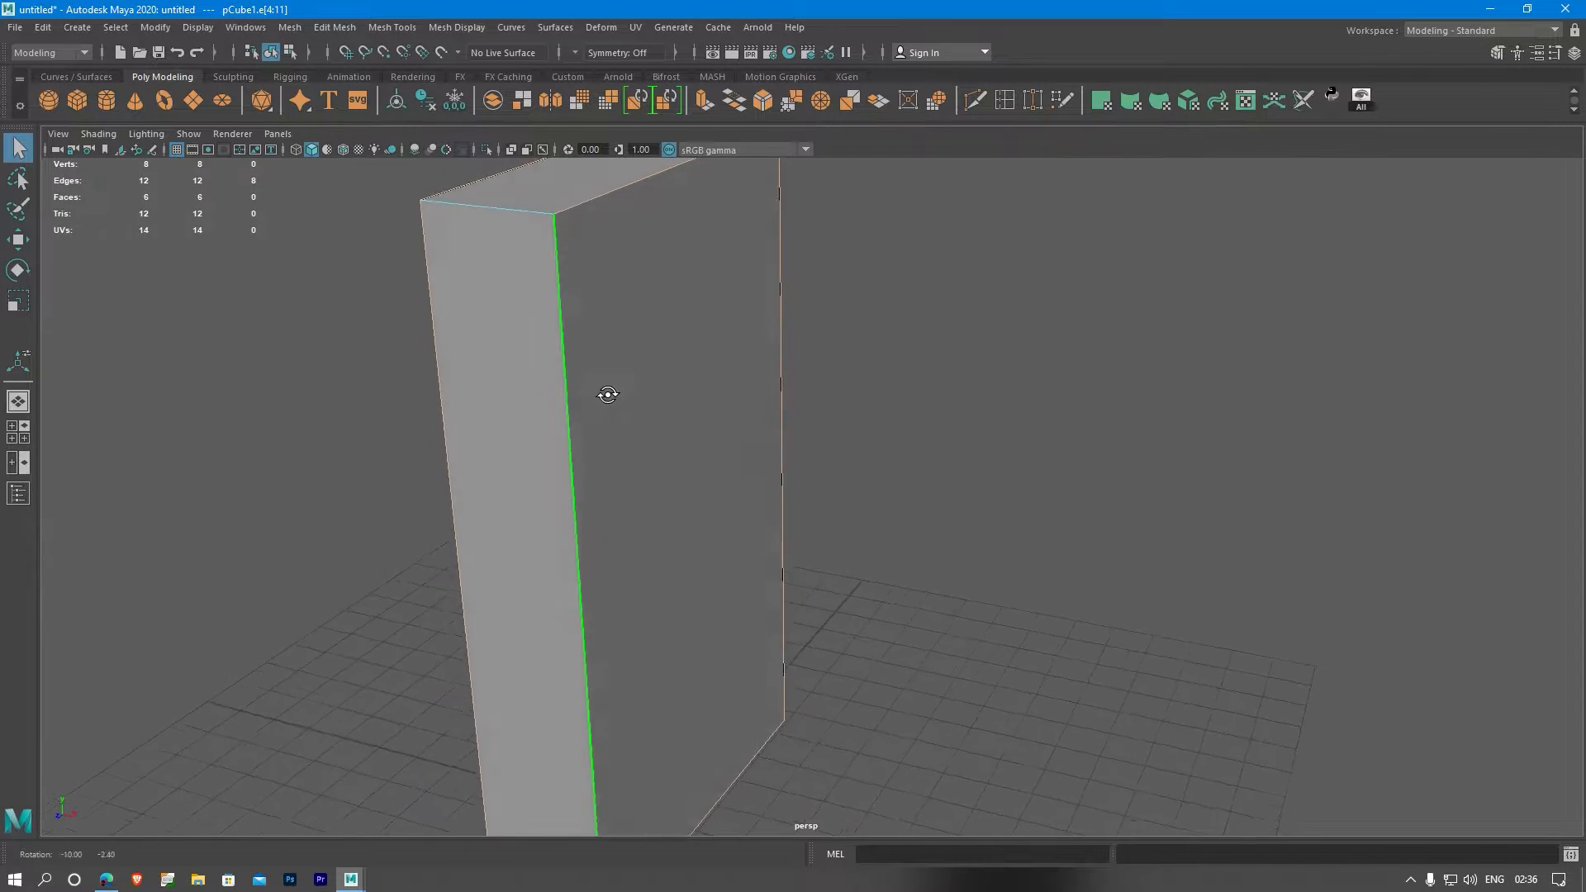
pyautogui.keyDown('alt'); pyautogui.moveTo(609, 393); pyautogui.dragTo(737, 482, button='middle'); pyautogui.keyUp('alt')
pyautogui.keyDown('alt'); pyautogui.moveTo(736, 481); pyautogui.dragTo(1085, 471); pyautogui.keyUp('alt')
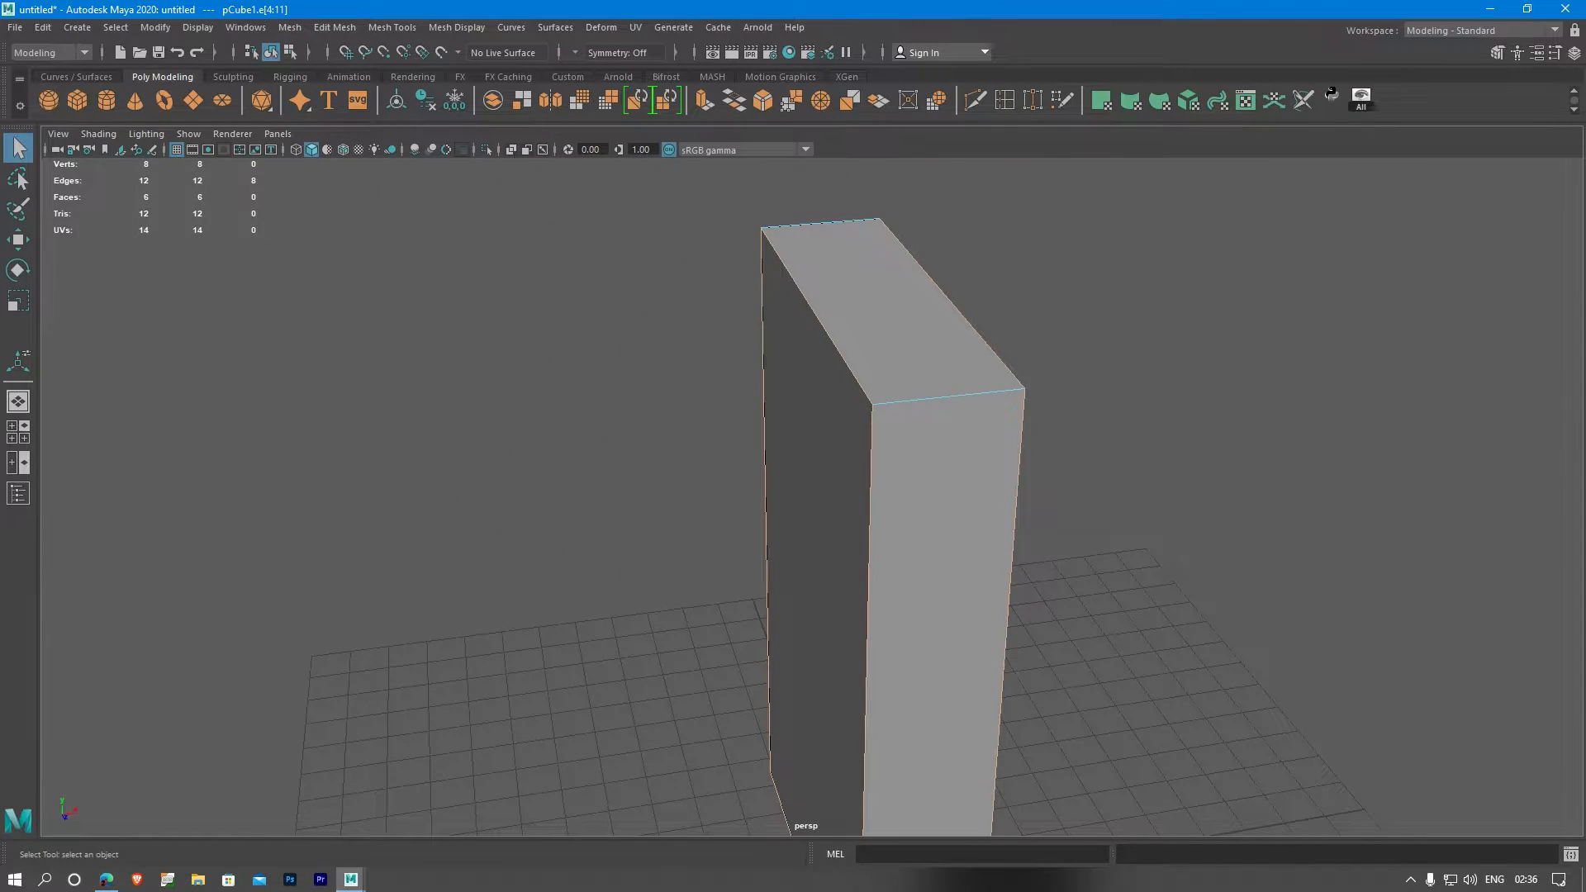
pyautogui.hotkey('alt', 'Tab')
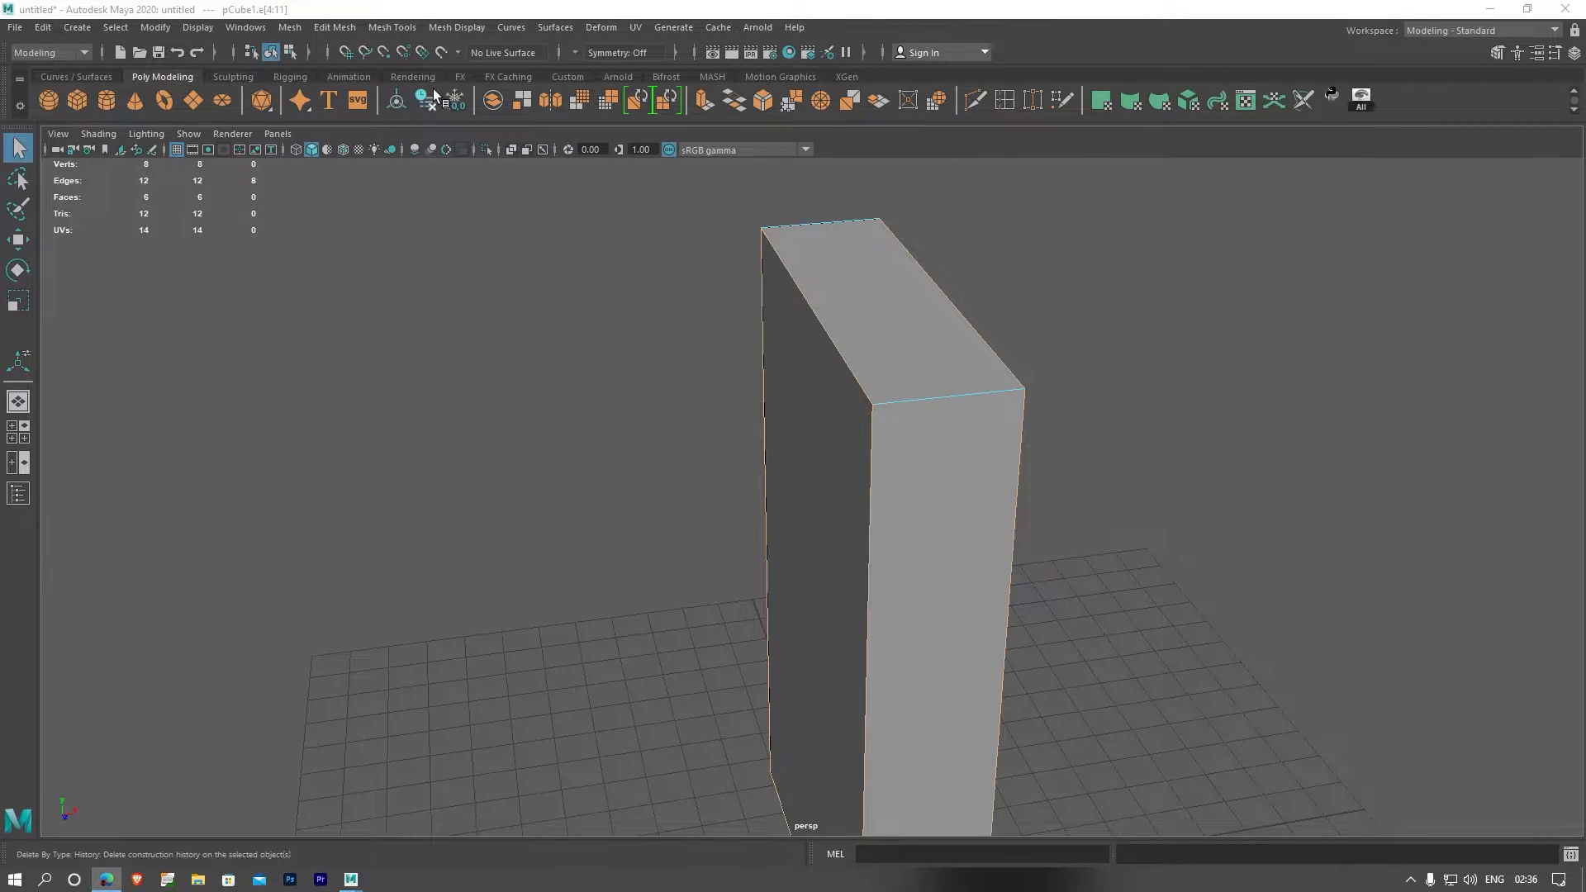
pyautogui.keyDown('alt'); pyautogui.moveTo(975, 414); pyautogui.dragTo(873, 380, button='middle'); pyautogui.keyUp('alt')
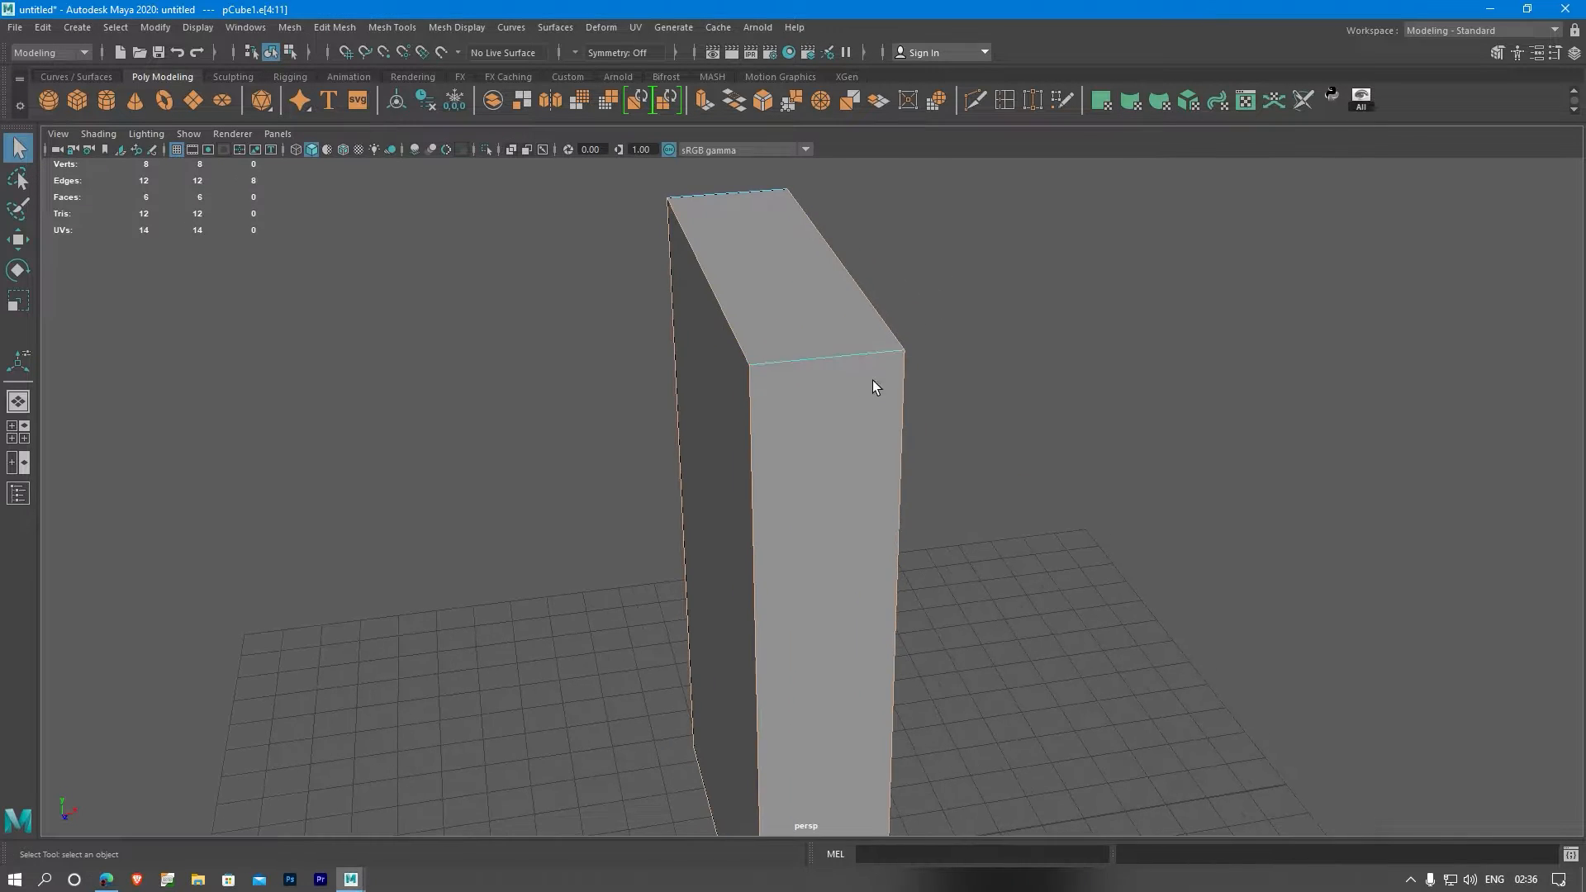
pyautogui.moveTo(727, 339); pyautogui.dragTo(818, 329, button='right')
pyautogui.press('r')
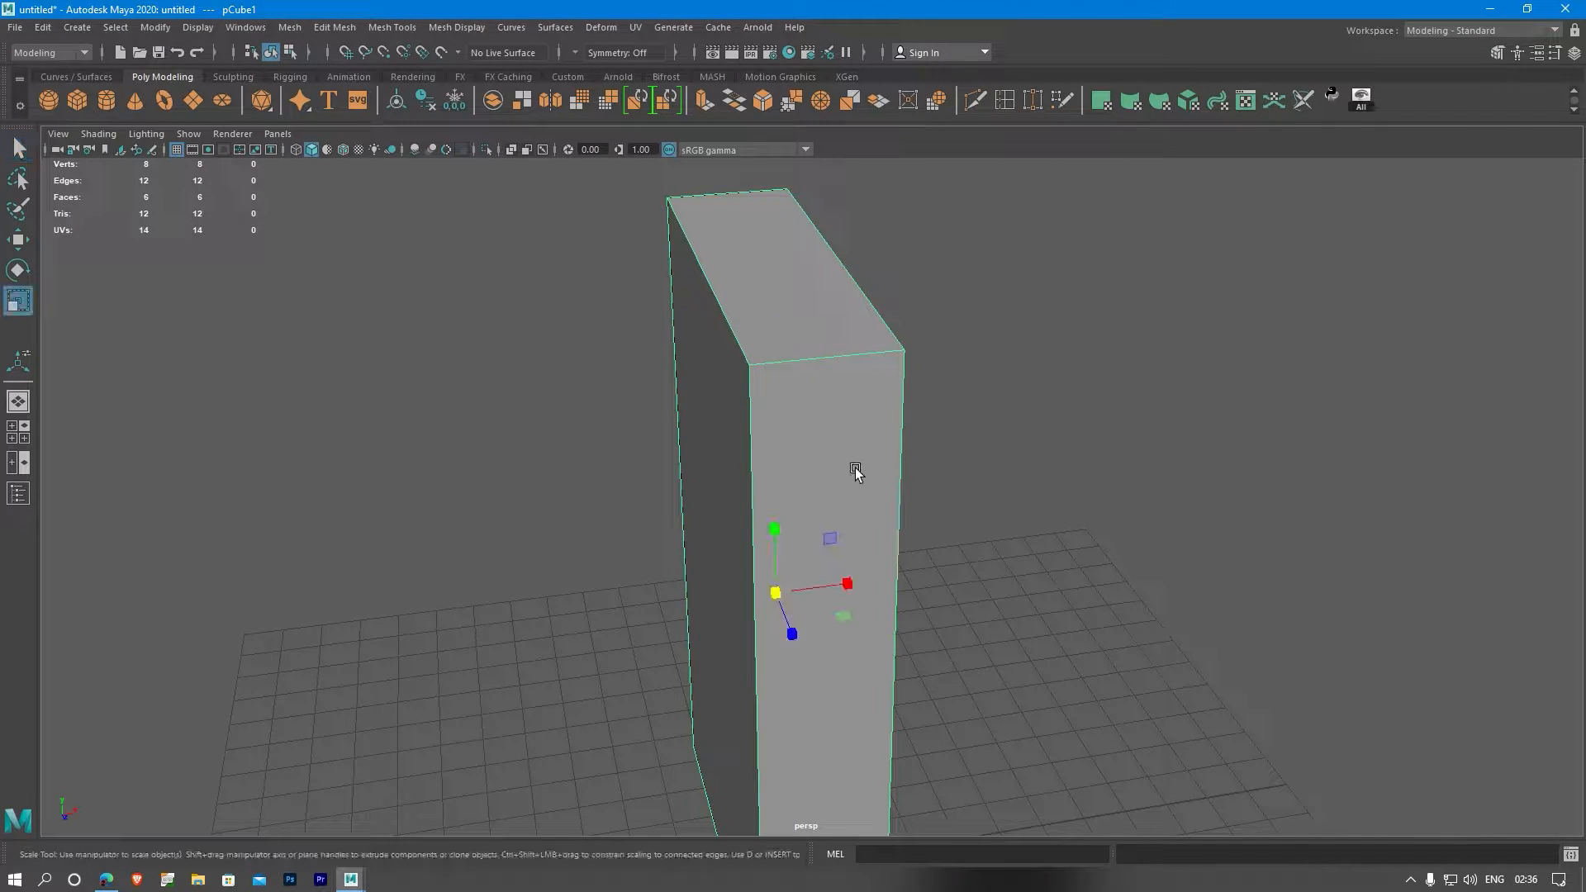
pyautogui.moveTo(850, 584); pyautogui.dragTo(829, 595)
pyautogui.keyDown('alt'); pyautogui.moveTo(918, 562); pyautogui.dragTo(850, 476); pyautogui.keyUp('alt')
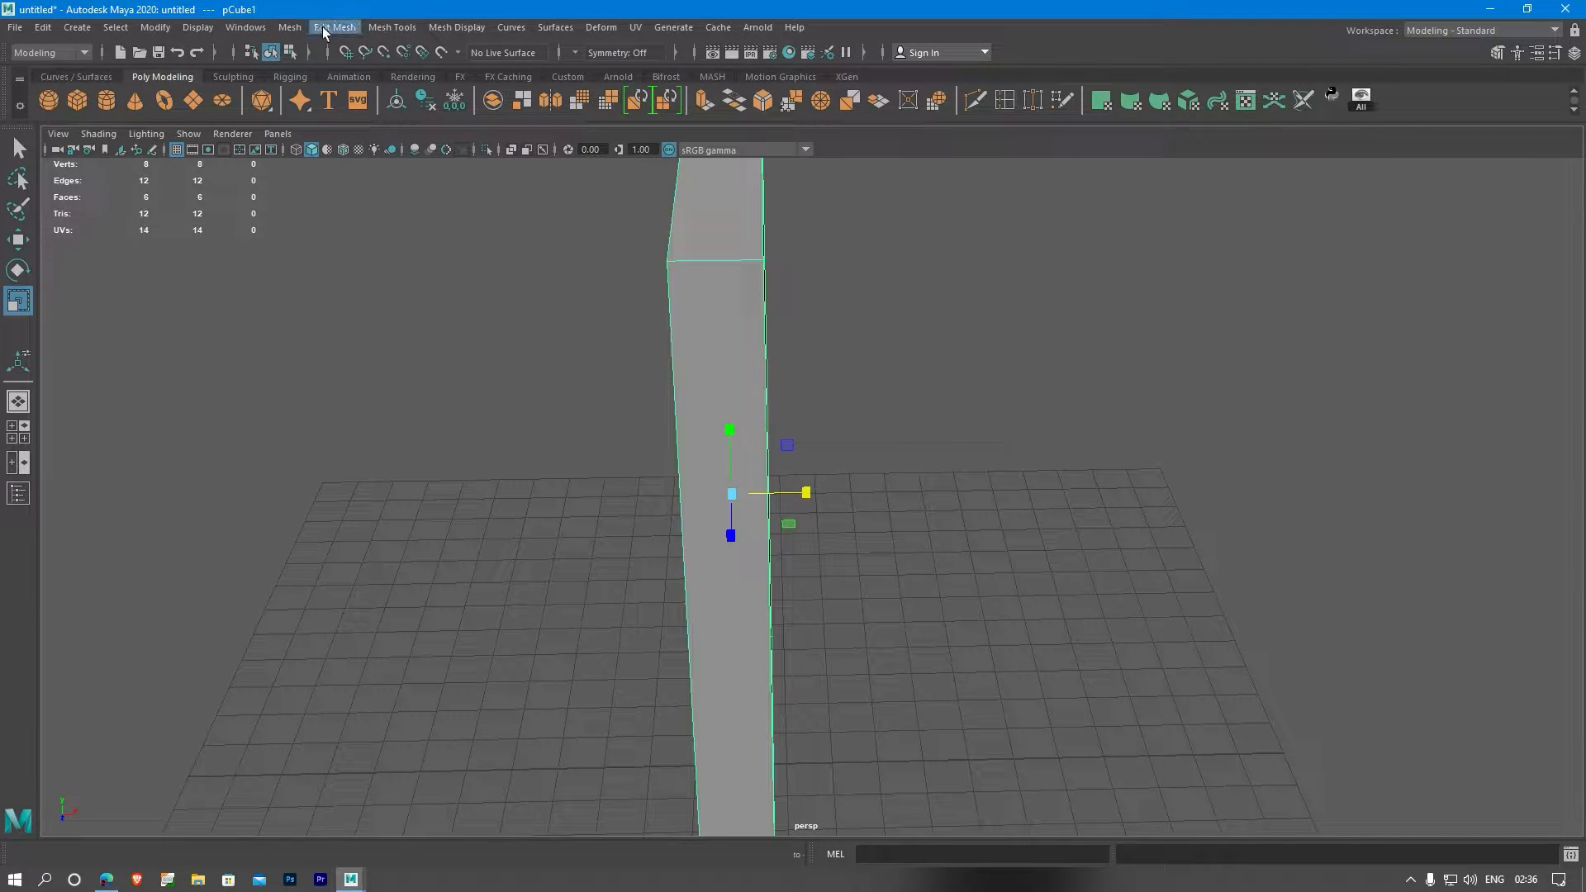
# - Bevel the eight outline edges of the slab's large faces with a fraction of 0.4, and return to object mode
pyautogui.rightClick(742, 270)
pyautogui.moveTo(746, 270); pyautogui.dragTo(741, 225, button='right')
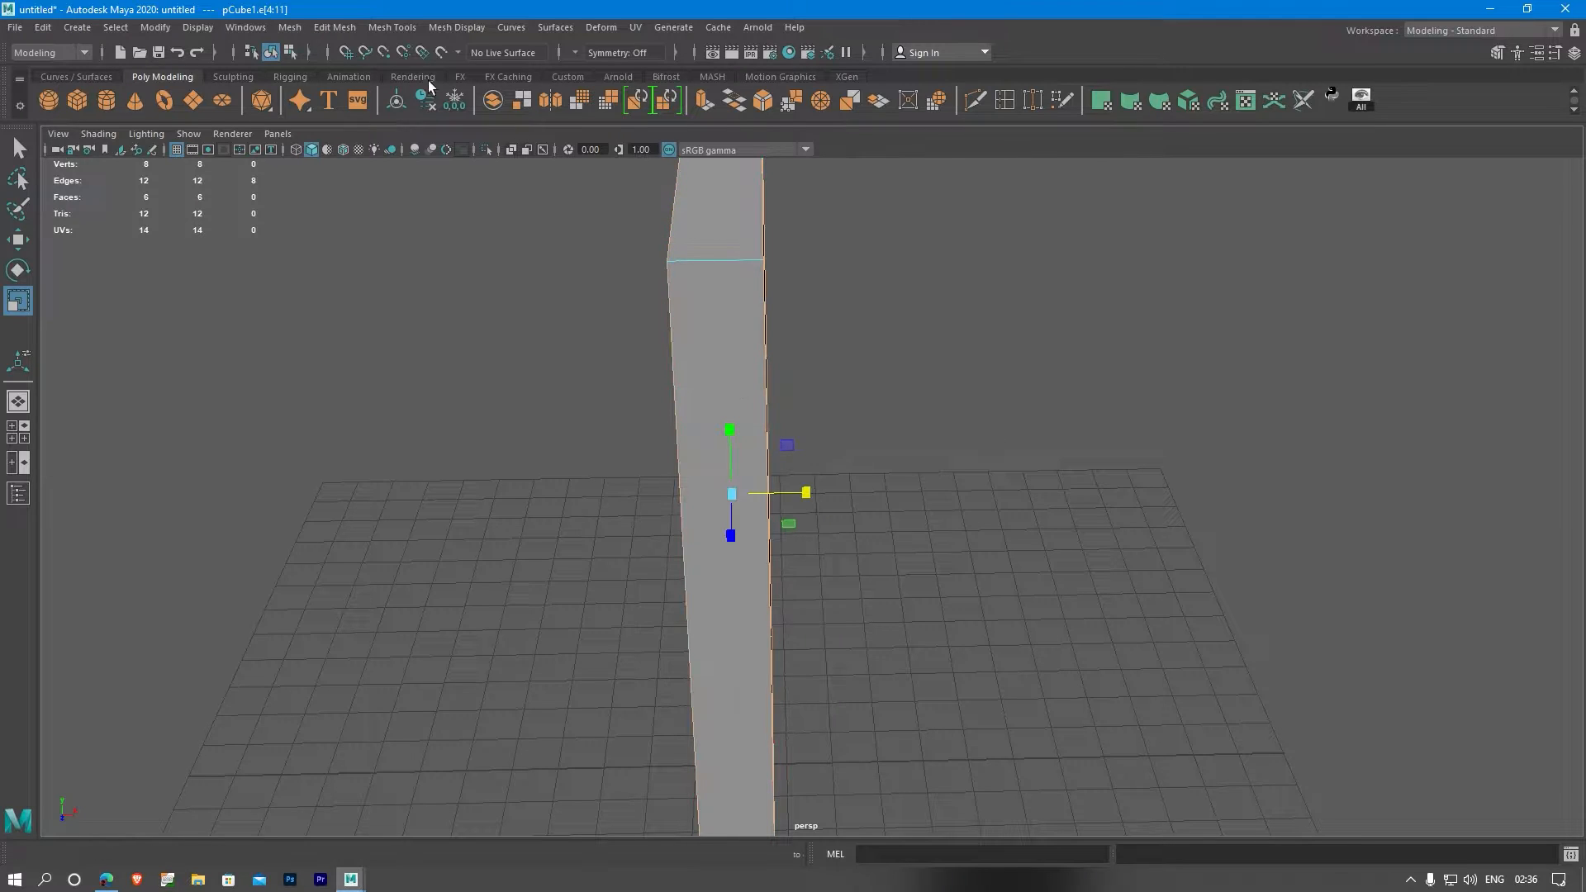
pyautogui.click(310, 27)
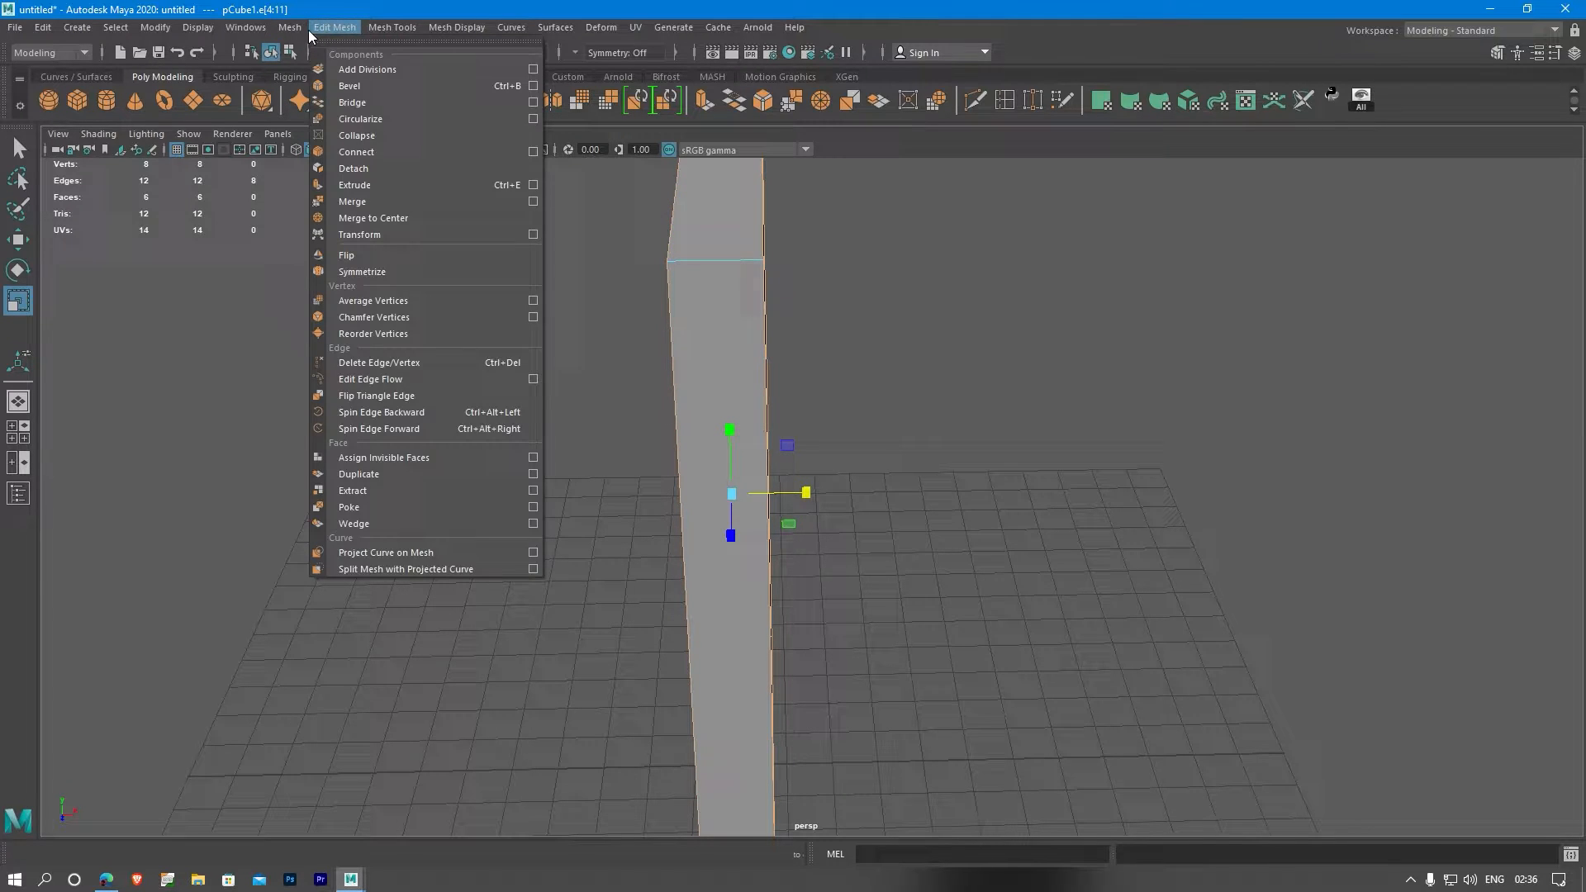
pyautogui.click(344, 84)
pyautogui.keyDown('alt'); pyautogui.moveTo(1048, 454); pyautogui.dragTo(942, 428); pyautogui.keyUp('alt')
pyautogui.moveTo(1263, 517); pyautogui.dragTo(1263, 517)
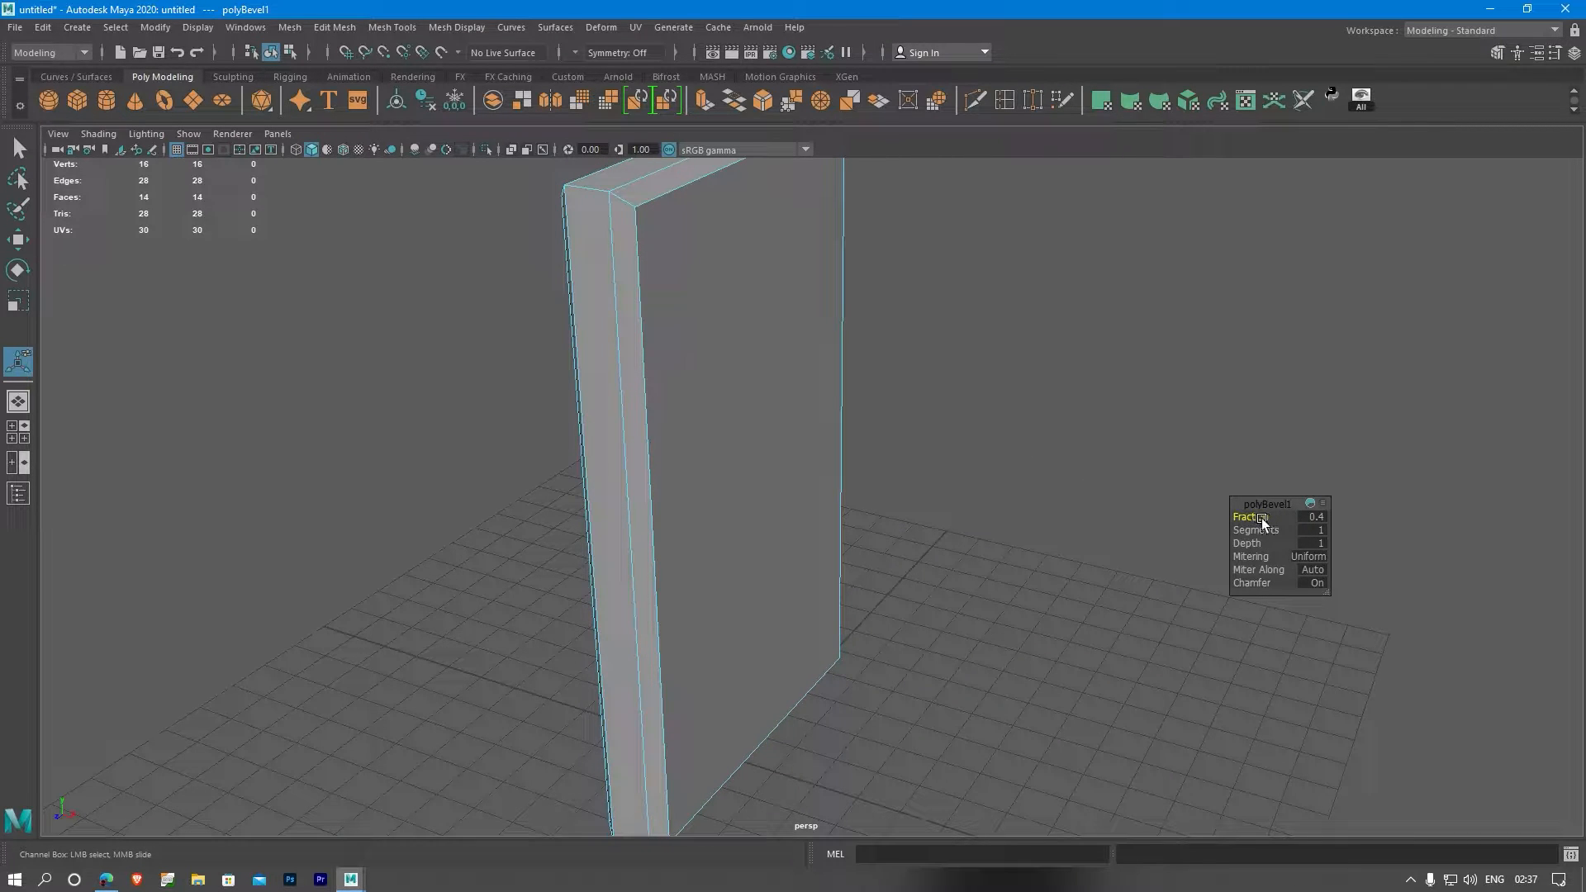
pyautogui.keyDown('alt'); pyautogui.moveTo(859, 466); pyautogui.dragTo(818, 460); pyautogui.keyUp('alt')
pyautogui.hotkey('alt', 'Tab')
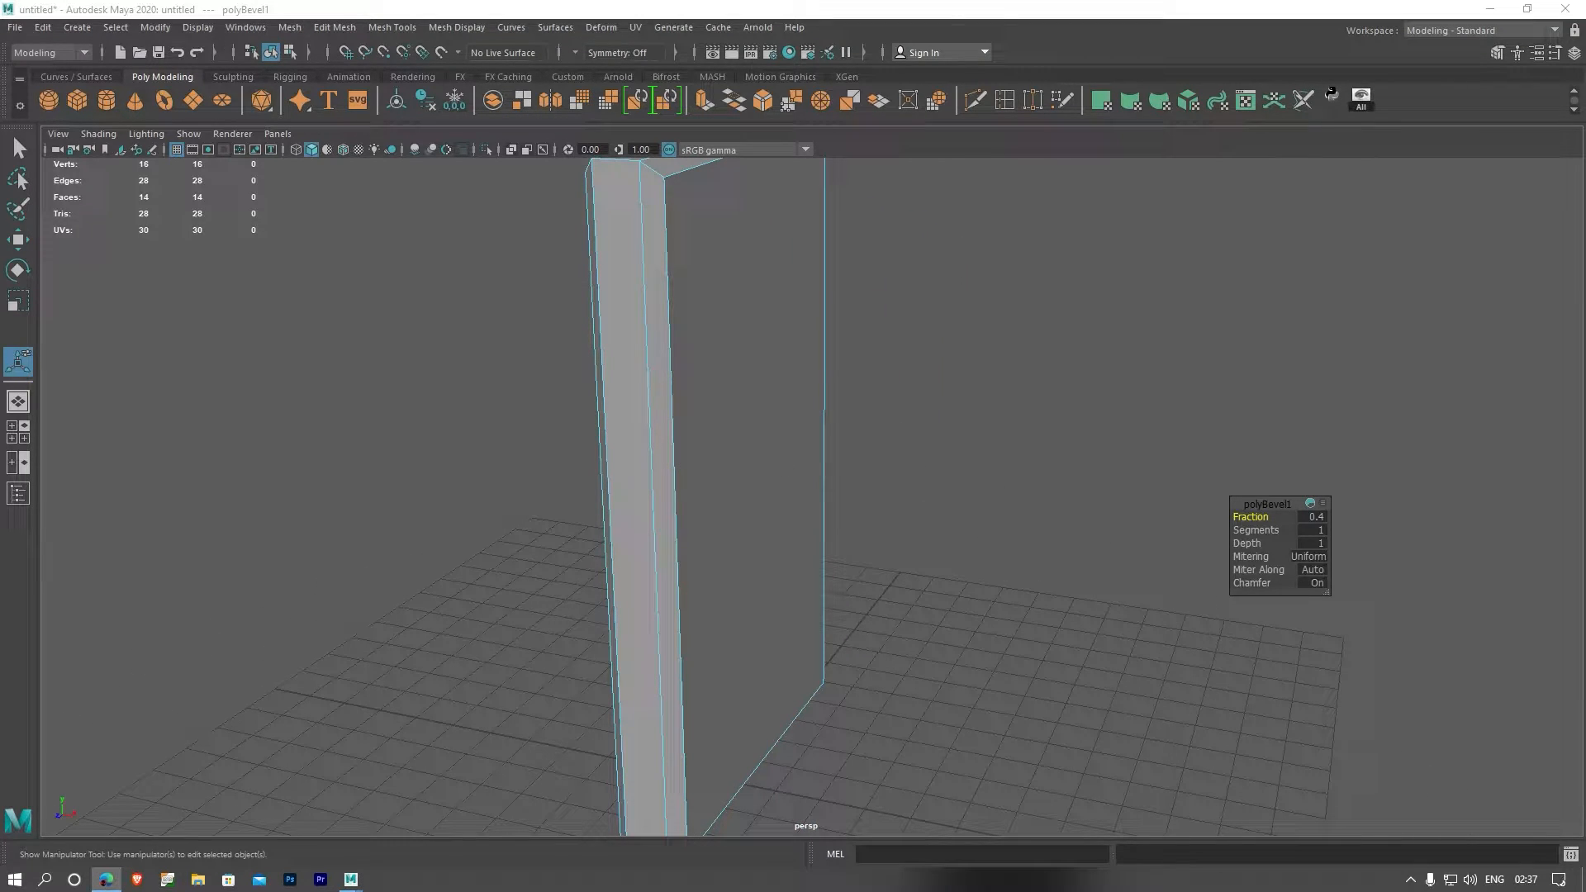
pyautogui.keyDown('alt'); pyautogui.moveTo(1080, 430); pyautogui.dragTo(892, 433); pyautogui.keyUp('alt')
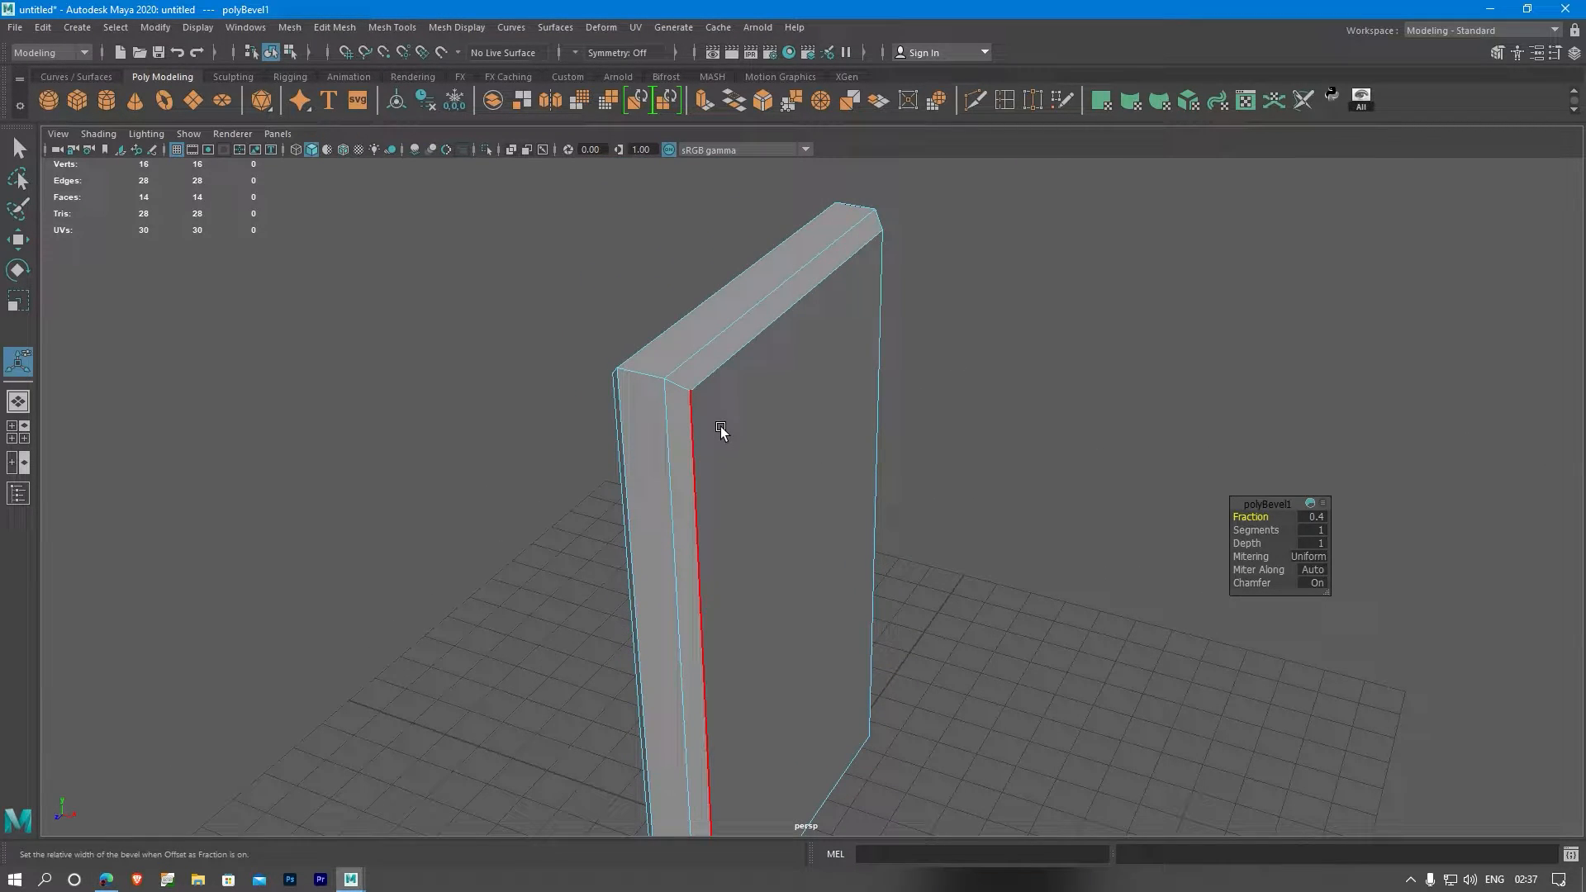
pyautogui.moveTo(738, 394); pyautogui.dragTo(800, 369, button='right')
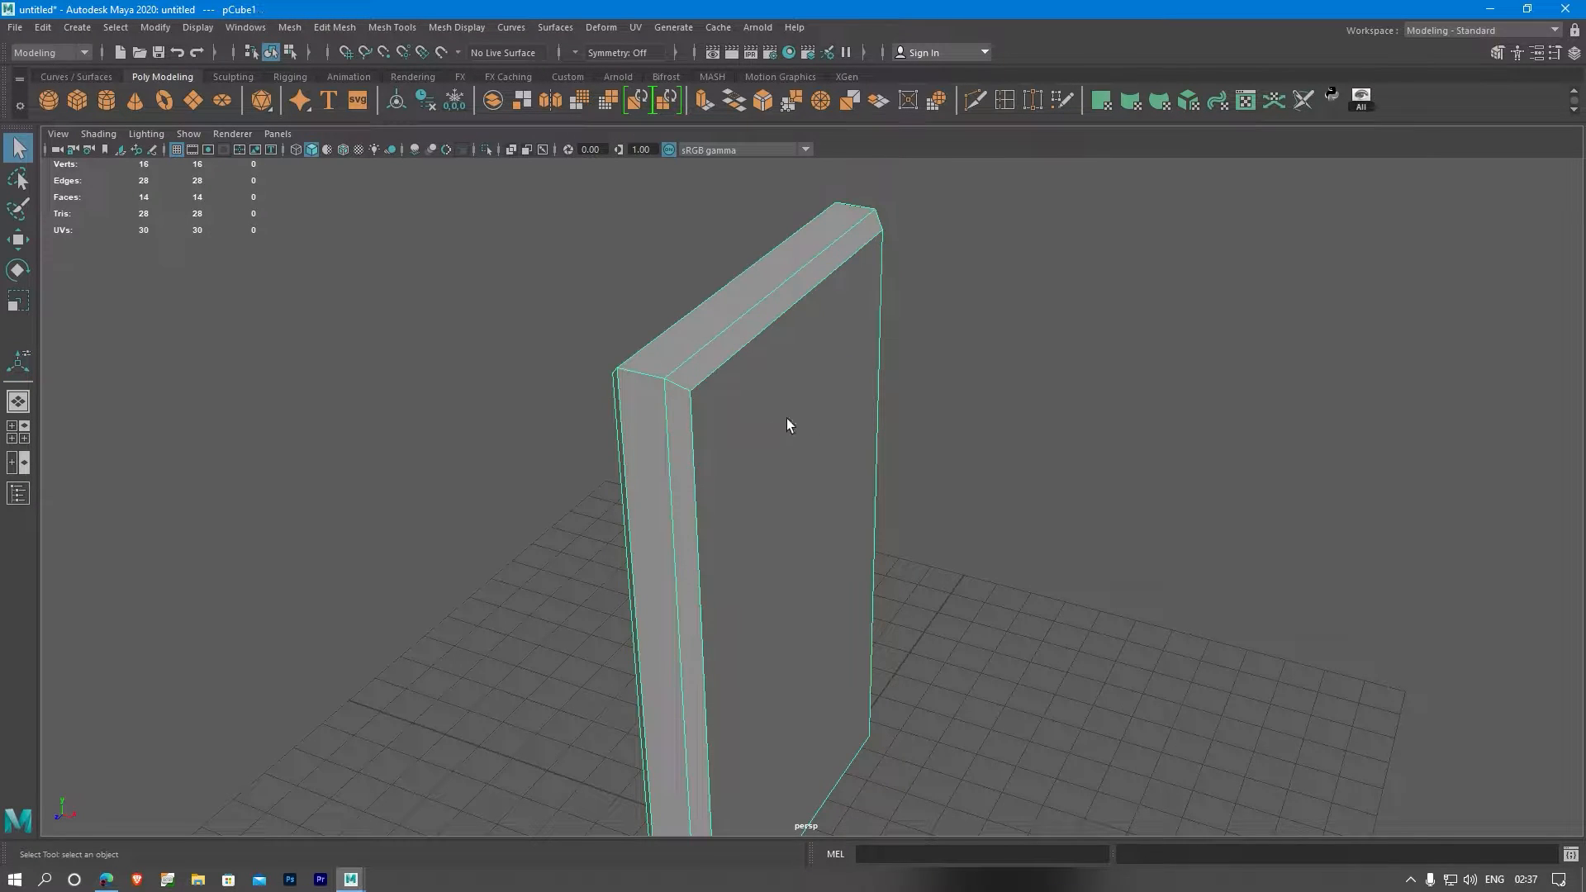
pyautogui.keyDown('alt'); pyautogui.moveTo(819, 399); pyautogui.dragTo(767, 378); pyautogui.keyUp('alt')
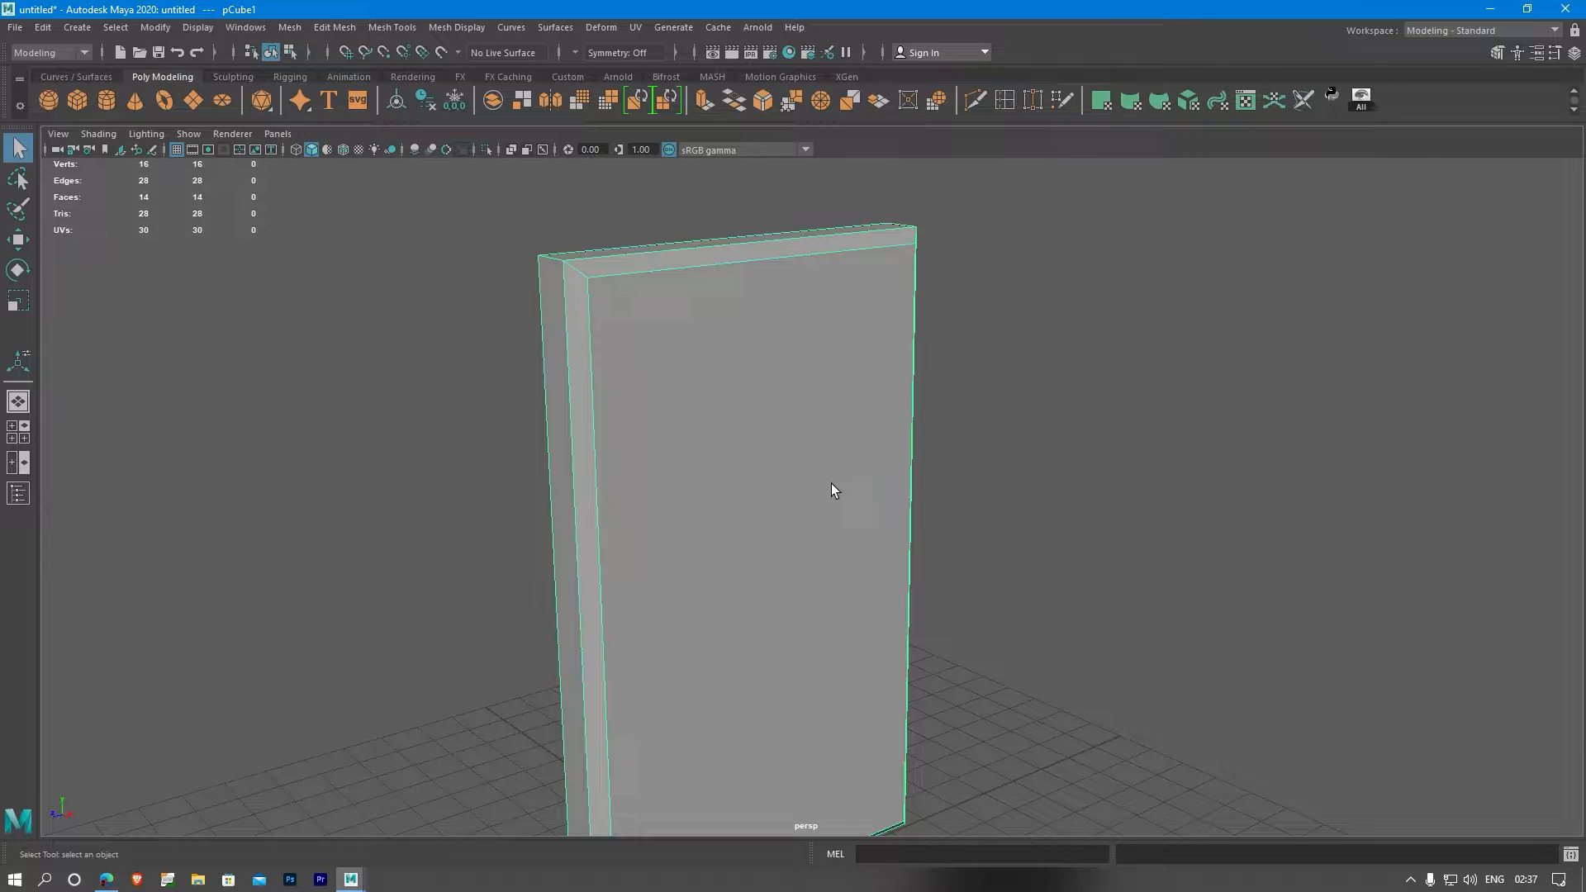
pyautogui.keyDown('alt'); pyautogui.moveTo(831, 484); pyautogui.dragTo(872, 476); pyautogui.keyUp('alt')
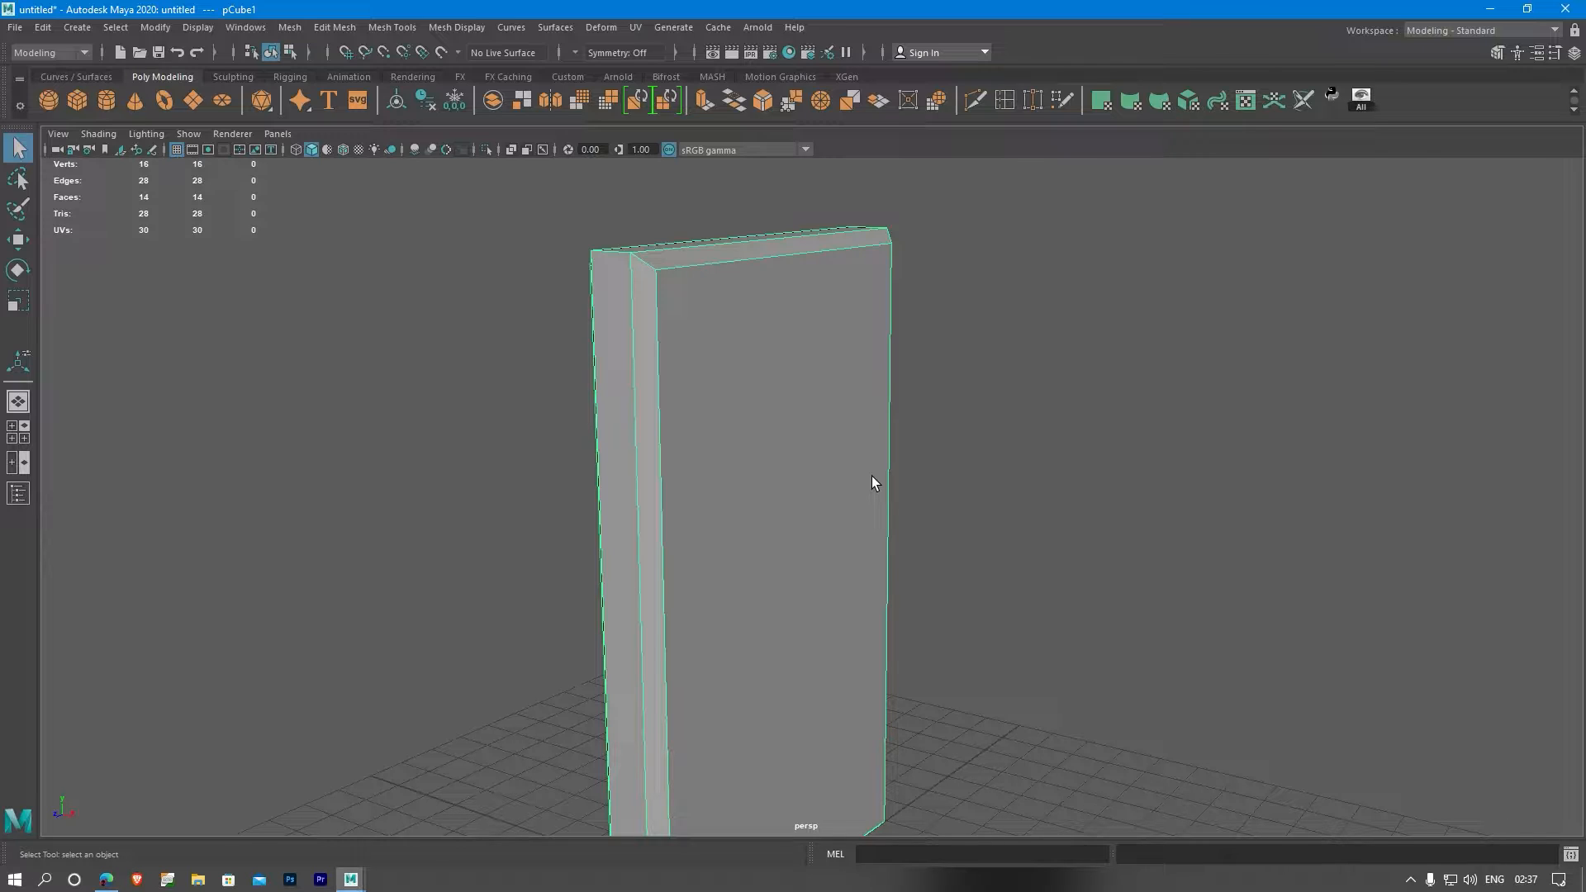
pyautogui.keyDown('alt'); pyautogui.moveTo(881, 386); pyautogui.dragTo(1502, 428); pyautogui.keyUp('alt')
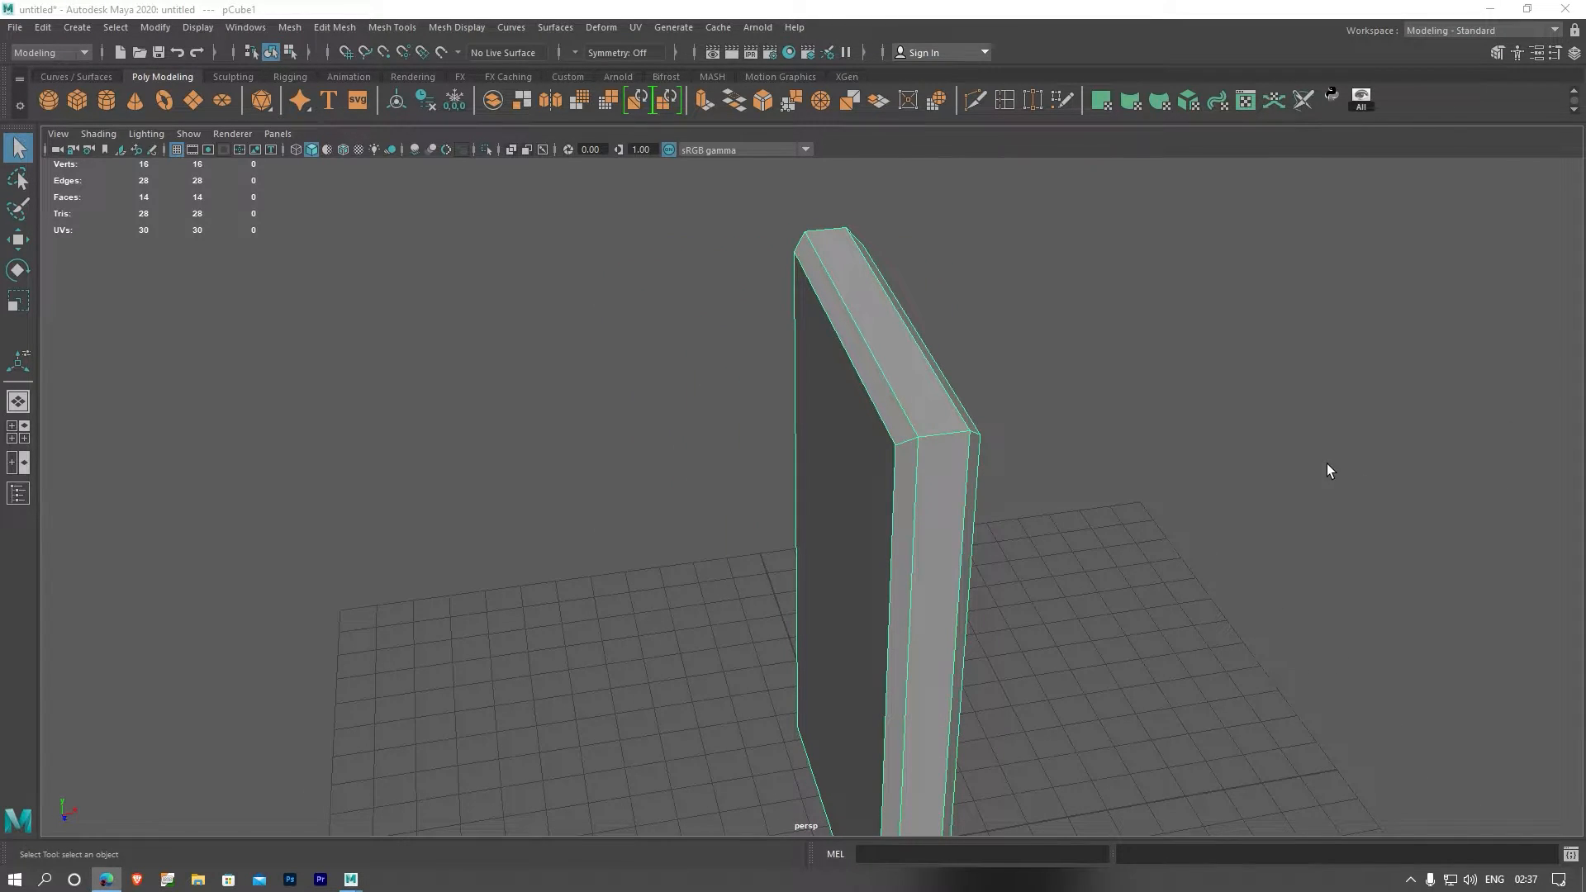
# - Select the three short edges running across the slab's thickness at each of its four corners
pyautogui.moveTo(1001, 476)
pyautogui.keyDown('alt'); pyautogui.mouseDown()
pyautogui.moveTo(932, 471)
pyautogui.moveTo(1009, 446)
pyautogui.moveTo(953, 428)
pyautogui.moveTo(981, 372)
pyautogui.moveTo(956, 312)
pyautogui.moveTo(1009, 452)
pyautogui.mouseUp(); pyautogui.keyUp('alt')
pyautogui.keyDown('alt'); pyautogui.moveTo(1123, 459); pyautogui.dragTo(1038, 449, button='middle'); pyautogui.keyUp('alt')
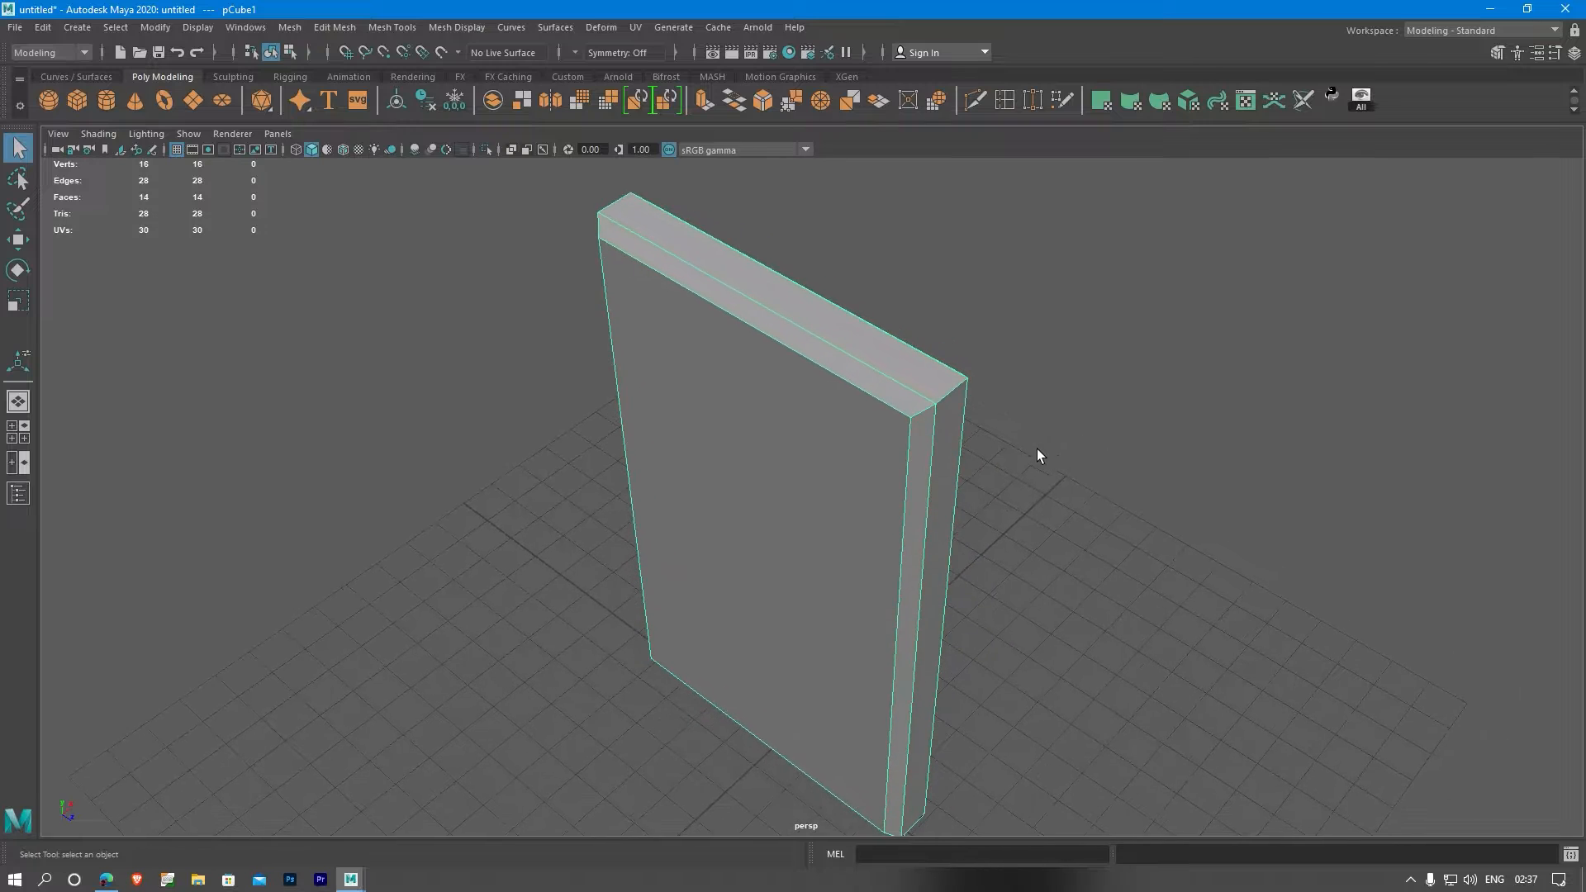
pyautogui.keyDown('alt'); pyautogui.moveTo(1038, 449); pyautogui.dragTo(1139, 452, button='right'); pyautogui.keyUp('alt')
pyautogui.keyDown('alt'); pyautogui.moveTo(1043, 459); pyautogui.dragTo(1008, 493, button='middle'); pyautogui.keyUp('alt')
pyautogui.keyDown('alt'); pyautogui.moveTo(1009, 494); pyautogui.dragTo(1217, 472, button='right'); pyautogui.keyUp('alt')
pyautogui.moveTo(961, 417); pyautogui.dragTo(956, 370, button='right')
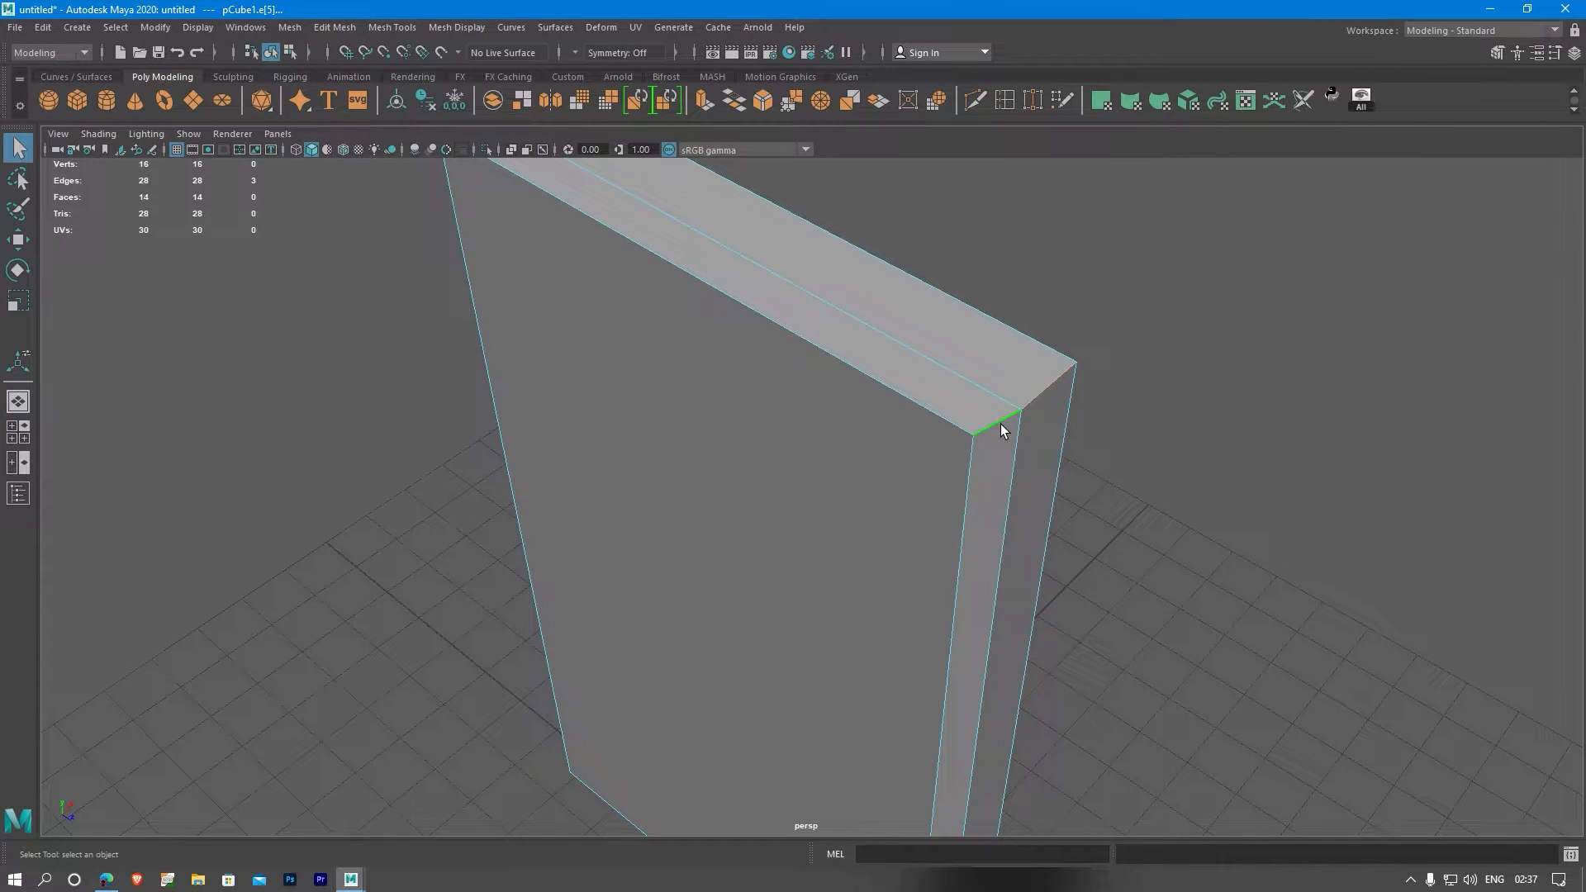
pyautogui.keyDown('alt'); pyautogui.moveTo(996, 405); pyautogui.dragTo(699, 448); pyautogui.keyUp('alt')
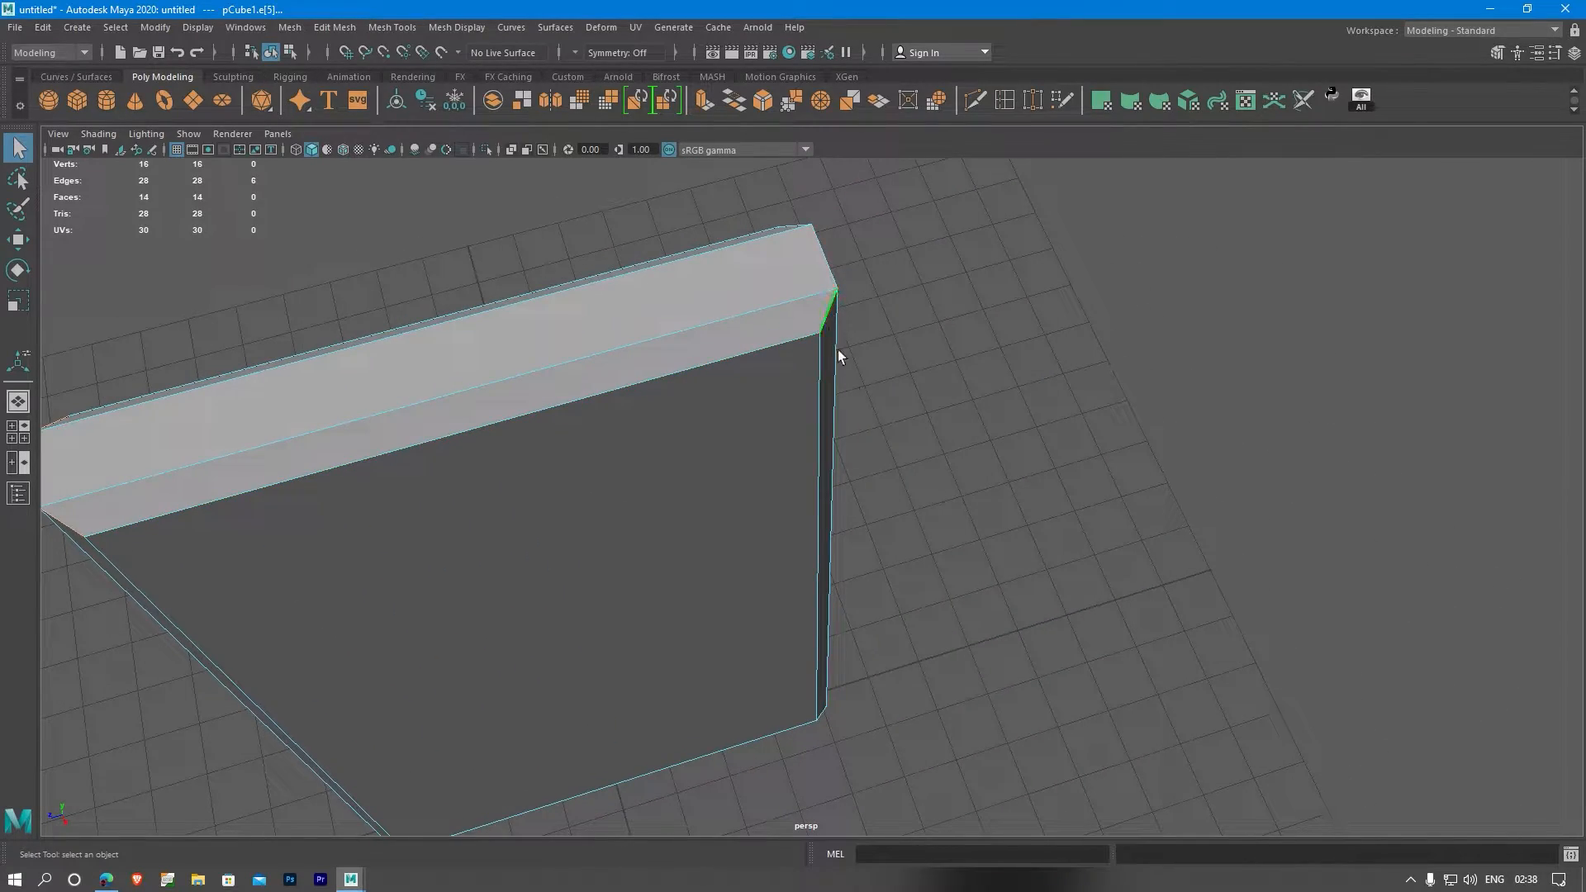
pyautogui.keyDown('alt'); pyautogui.moveTo(838, 349); pyautogui.dragTo(885, 390); pyautogui.keyUp('alt')
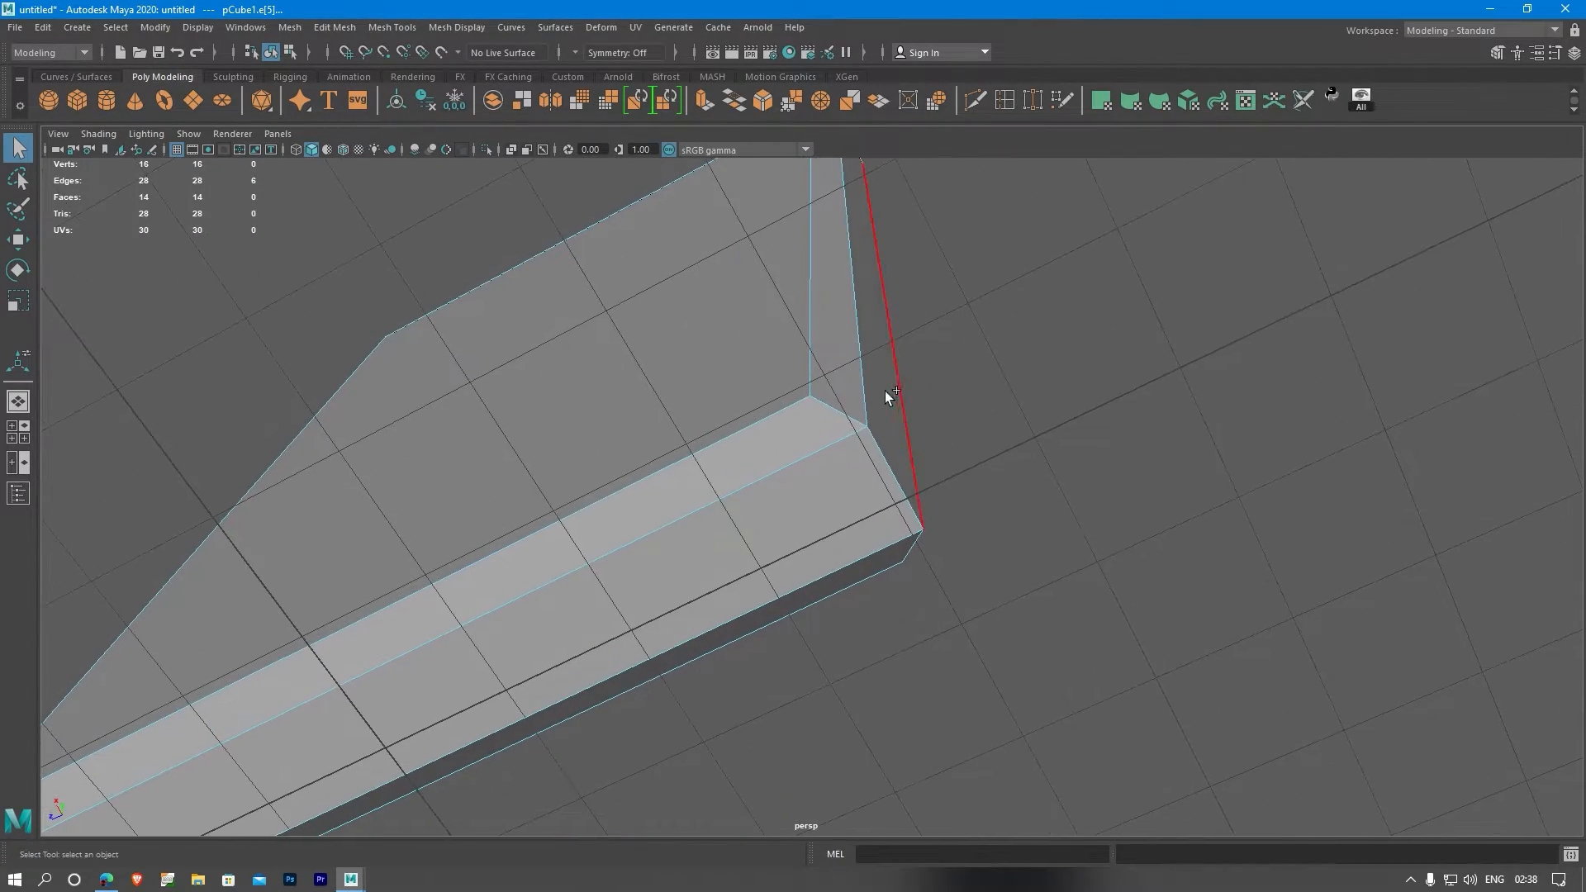
pyautogui.keyDown('shift'); pyautogui.doubleClick(841, 411); pyautogui.keyUp('shift')
pyautogui.keyDown('alt'); pyautogui.moveTo(460, 512); pyautogui.dragTo(580, 474); pyautogui.keyUp('alt')
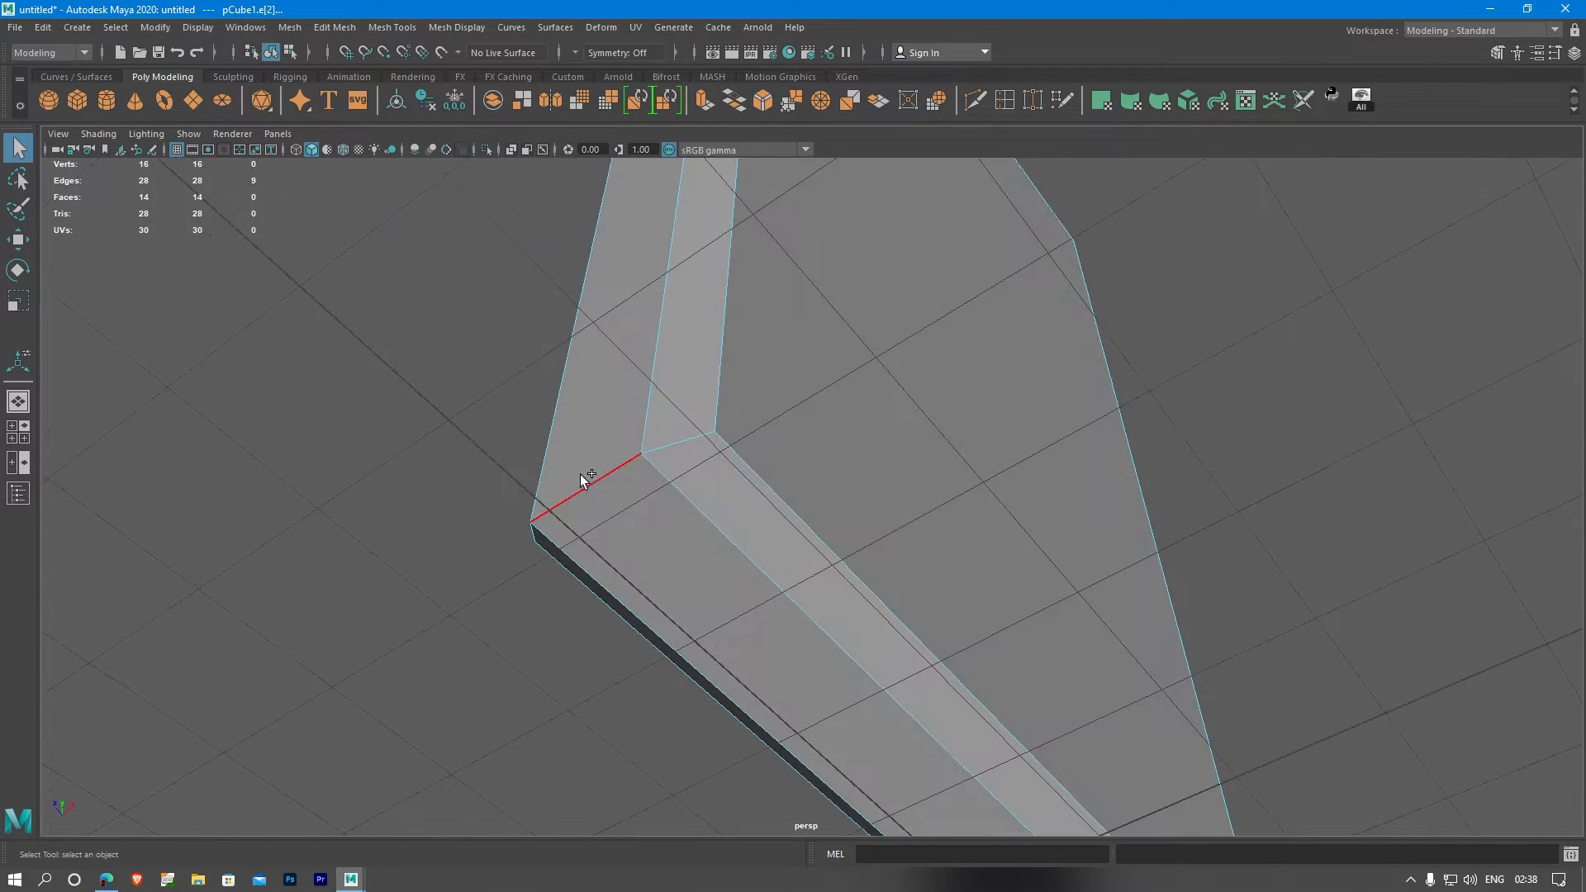
pyautogui.keyDown('shift'); pyautogui.doubleClick(671, 452); pyautogui.keyUp('shift')
pyautogui.keyDown('alt'); pyautogui.moveTo(671, 453); pyautogui.dragTo(811, 489); pyautogui.keyUp('alt')
# - Bevel the twelve selected corner edges, adjusting the fraction and using five segments to round the slab's four corners
pyautogui.click(327, 31)
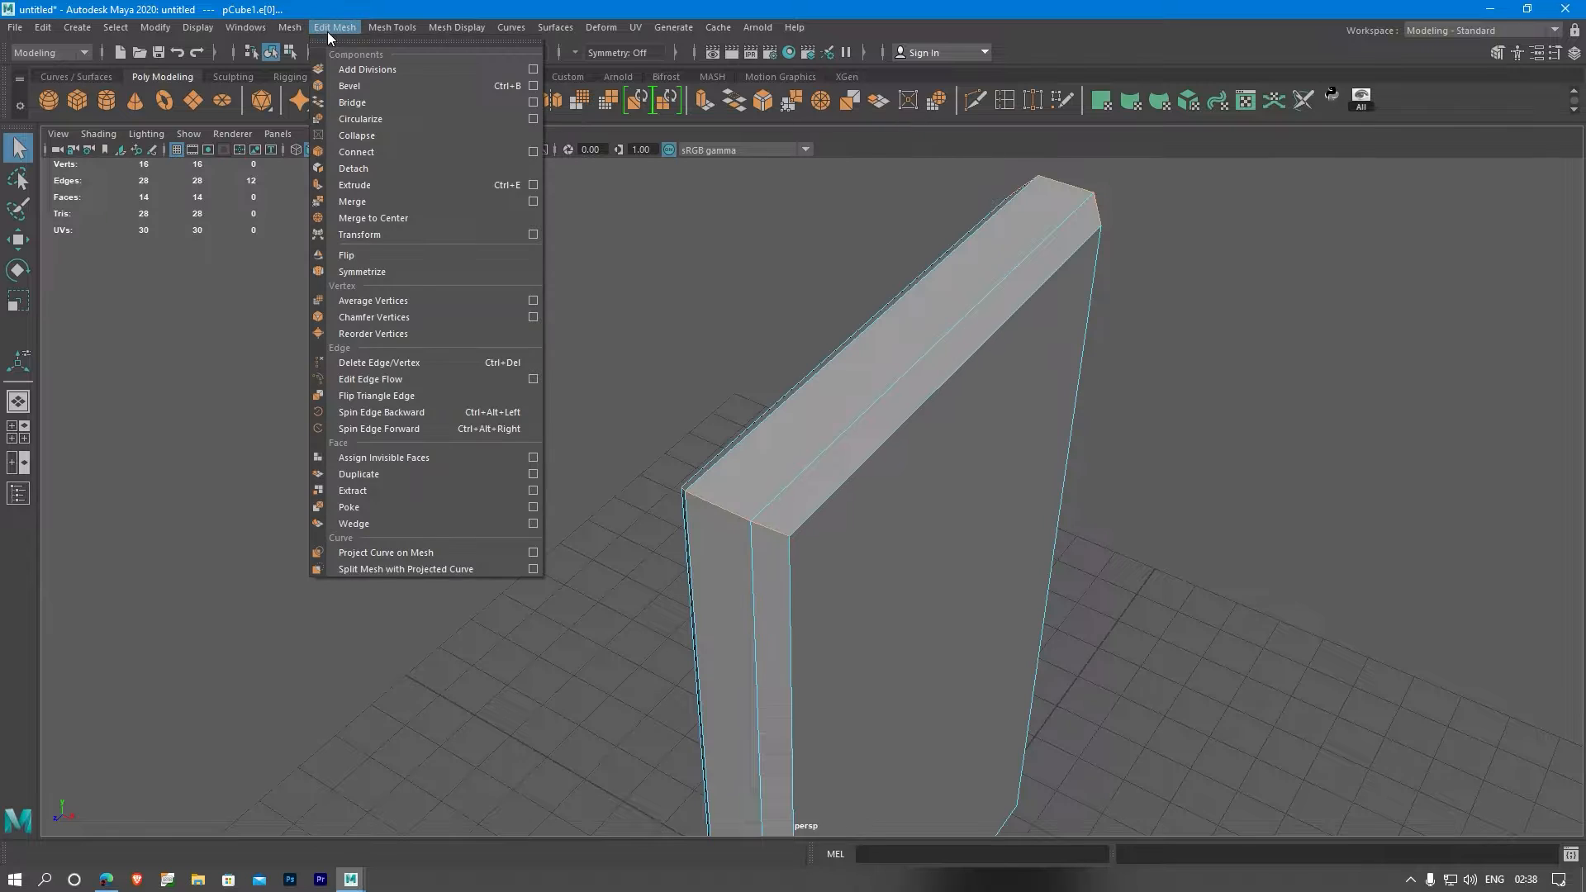
pyautogui.click(364, 85)
pyautogui.keyDown('alt'); pyautogui.moveTo(1076, 487); pyautogui.dragTo(1271, 549); pyautogui.keyUp('alt')
pyautogui.moveTo(1268, 517); pyautogui.dragTo(1253, 531, button='middle')
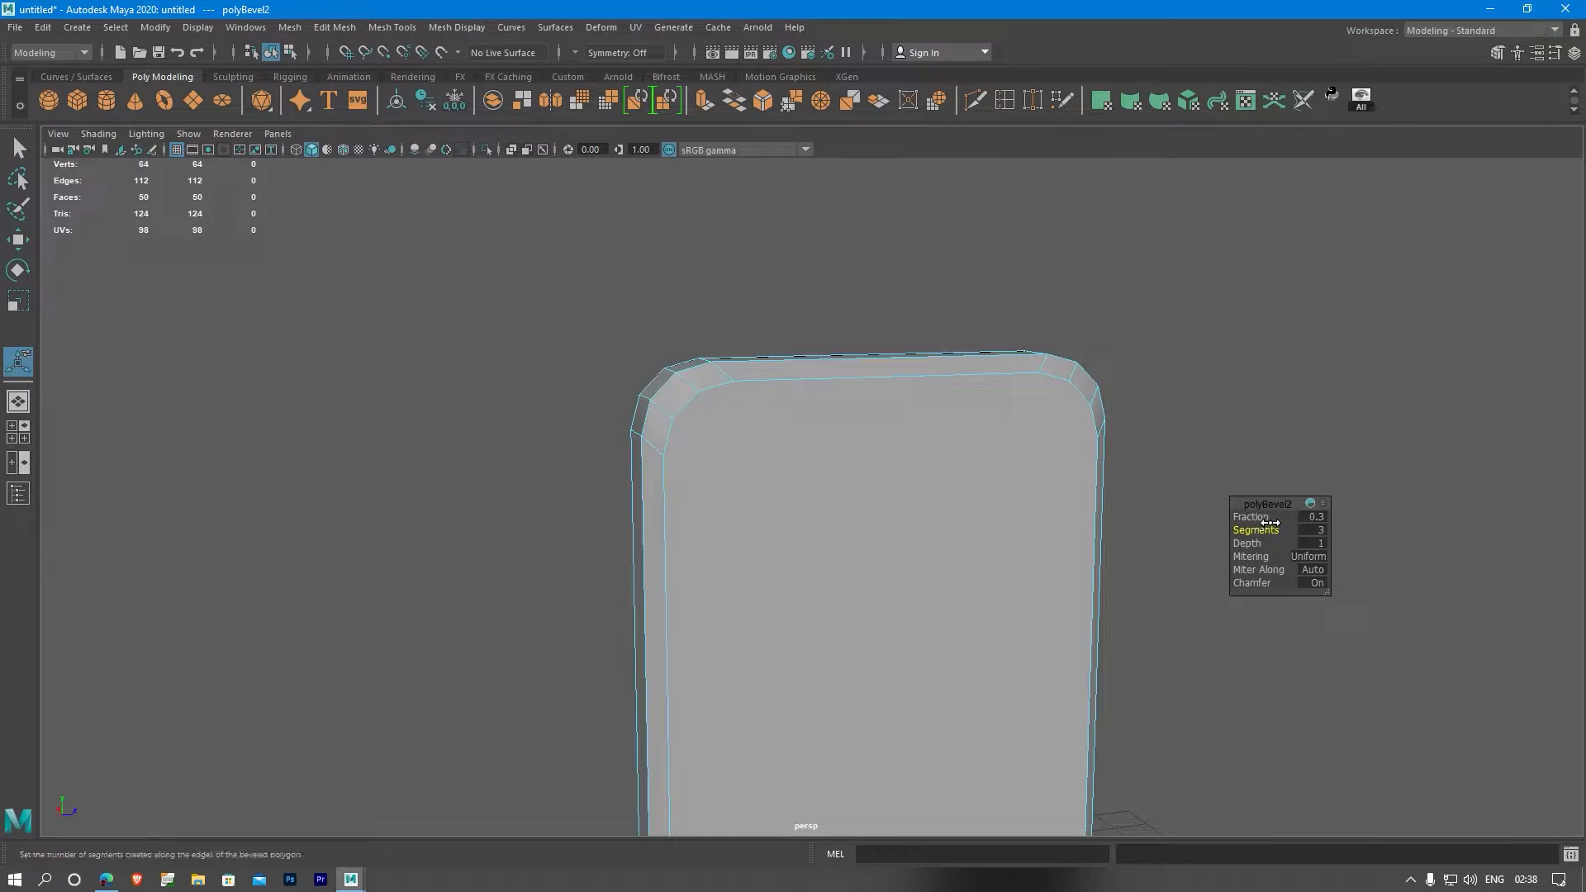
pyautogui.moveTo(1261, 517); pyautogui.dragTo(1260, 532, button='middle')
pyautogui.keyDown('alt'); pyautogui.moveTo(1264, 531); pyautogui.dragTo(967, 450); pyautogui.keyUp('alt')
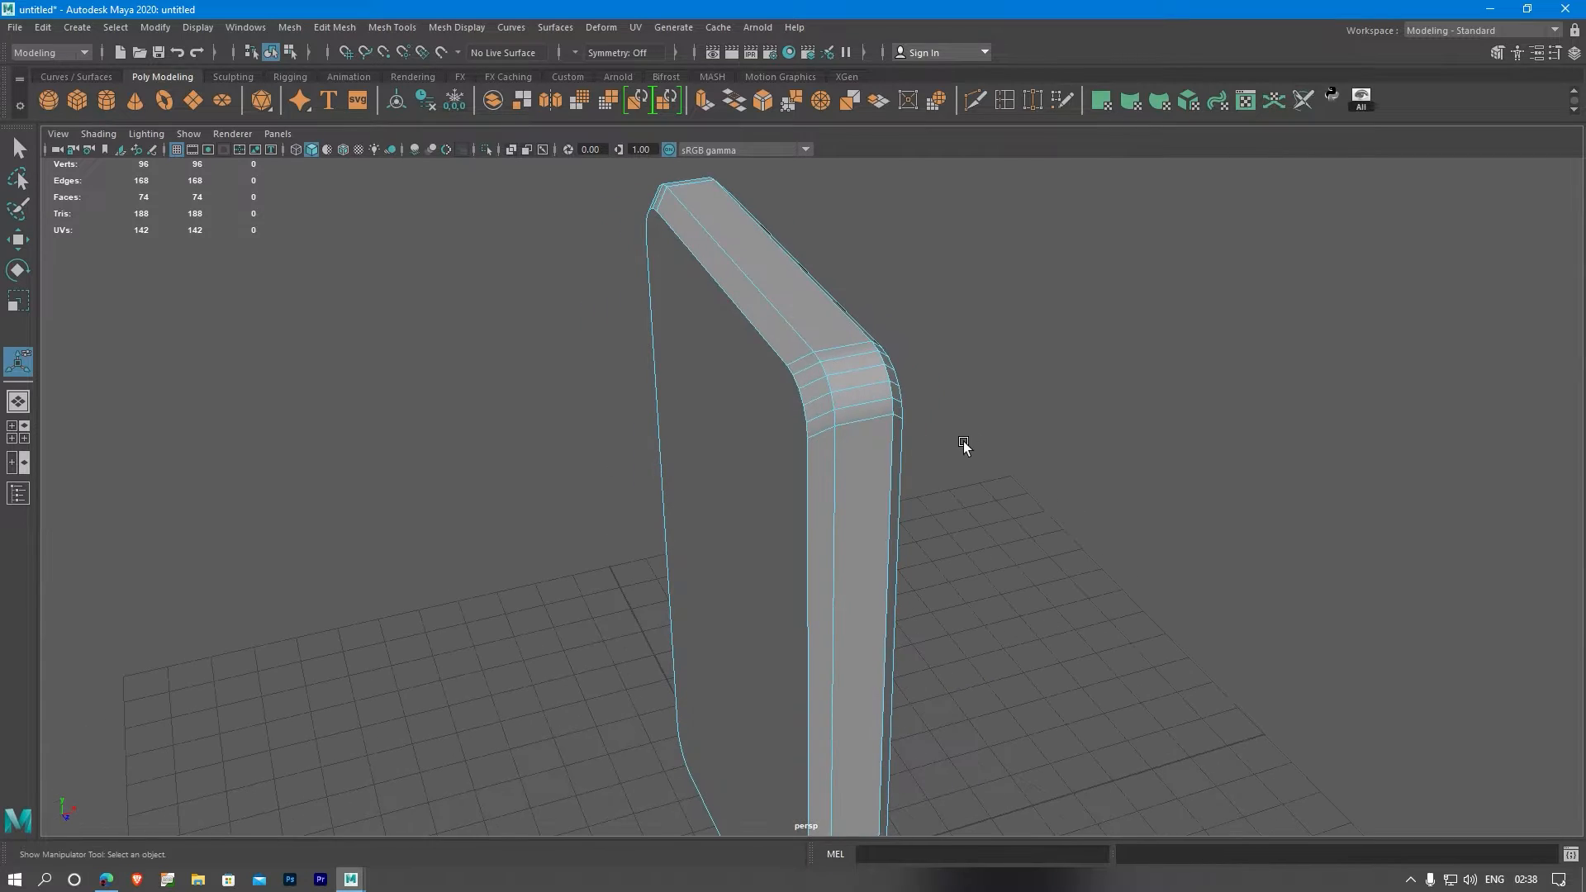
# - Start selecting the two edge loops where the chamfers meet the slab's narrow sides, picking their straight edges around the upper corner
pyautogui.keyDown('alt'); pyautogui.moveTo(967, 450); pyautogui.dragTo(1083, 522, button='right'); pyautogui.keyUp('alt')
pyautogui.keyDown('alt'); pyautogui.moveTo(844, 477); pyautogui.dragTo(834, 582, button='middle'); pyautogui.keyUp('alt')
pyautogui.keyDown('alt'); pyautogui.moveTo(834, 582); pyautogui.dragTo(968, 578, button='right'); pyautogui.keyUp('alt')
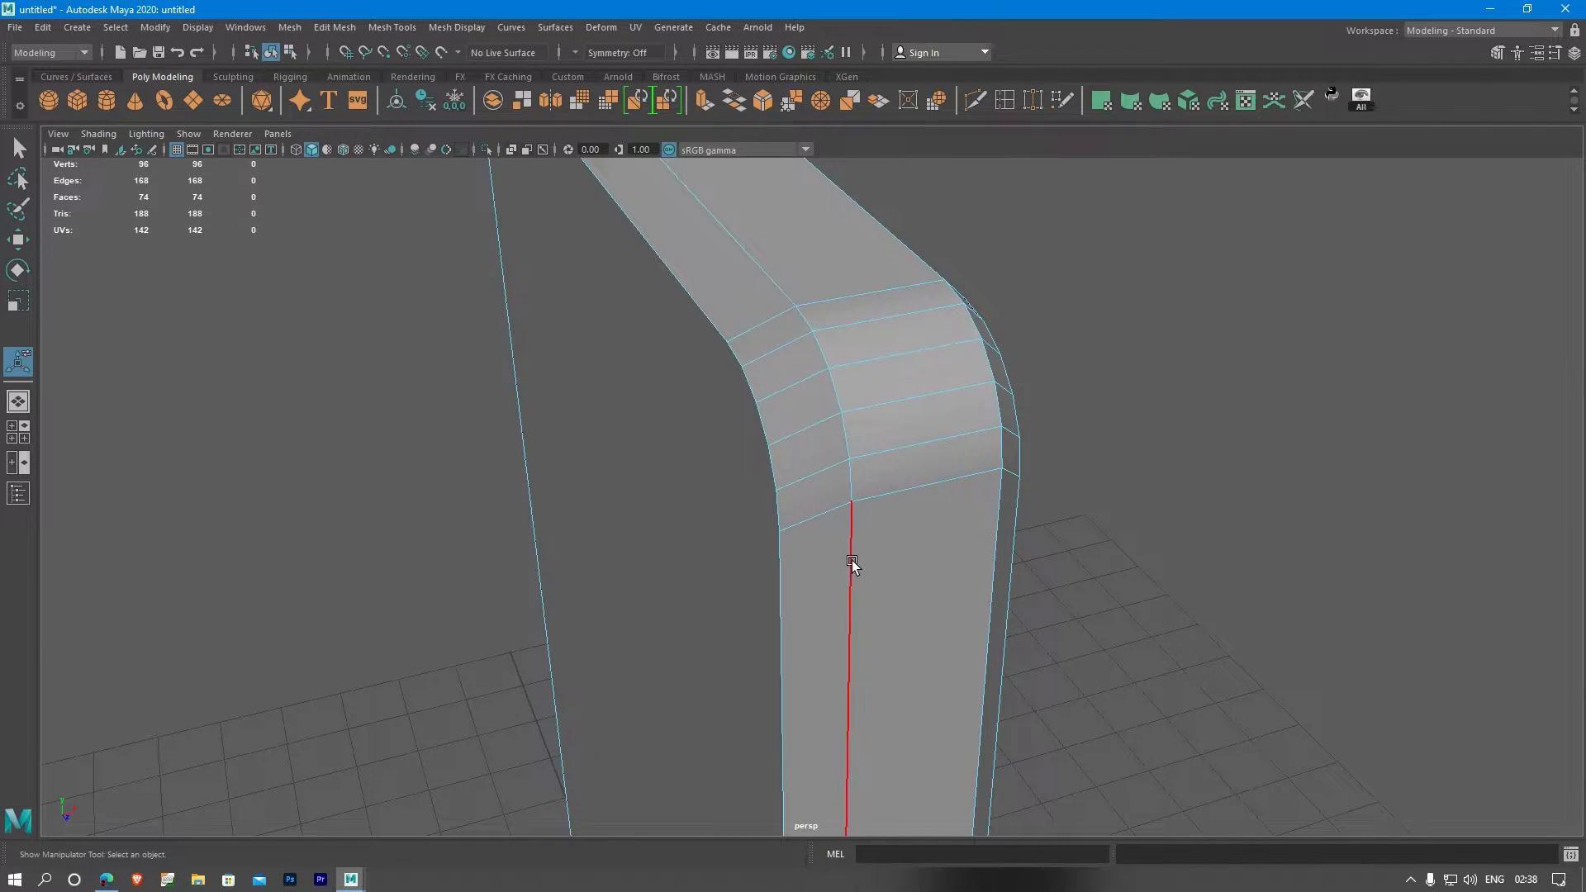
pyautogui.click(851, 561)
pyautogui.keyDown('shift'); pyautogui.click(777, 287); pyautogui.keyUp('shift')
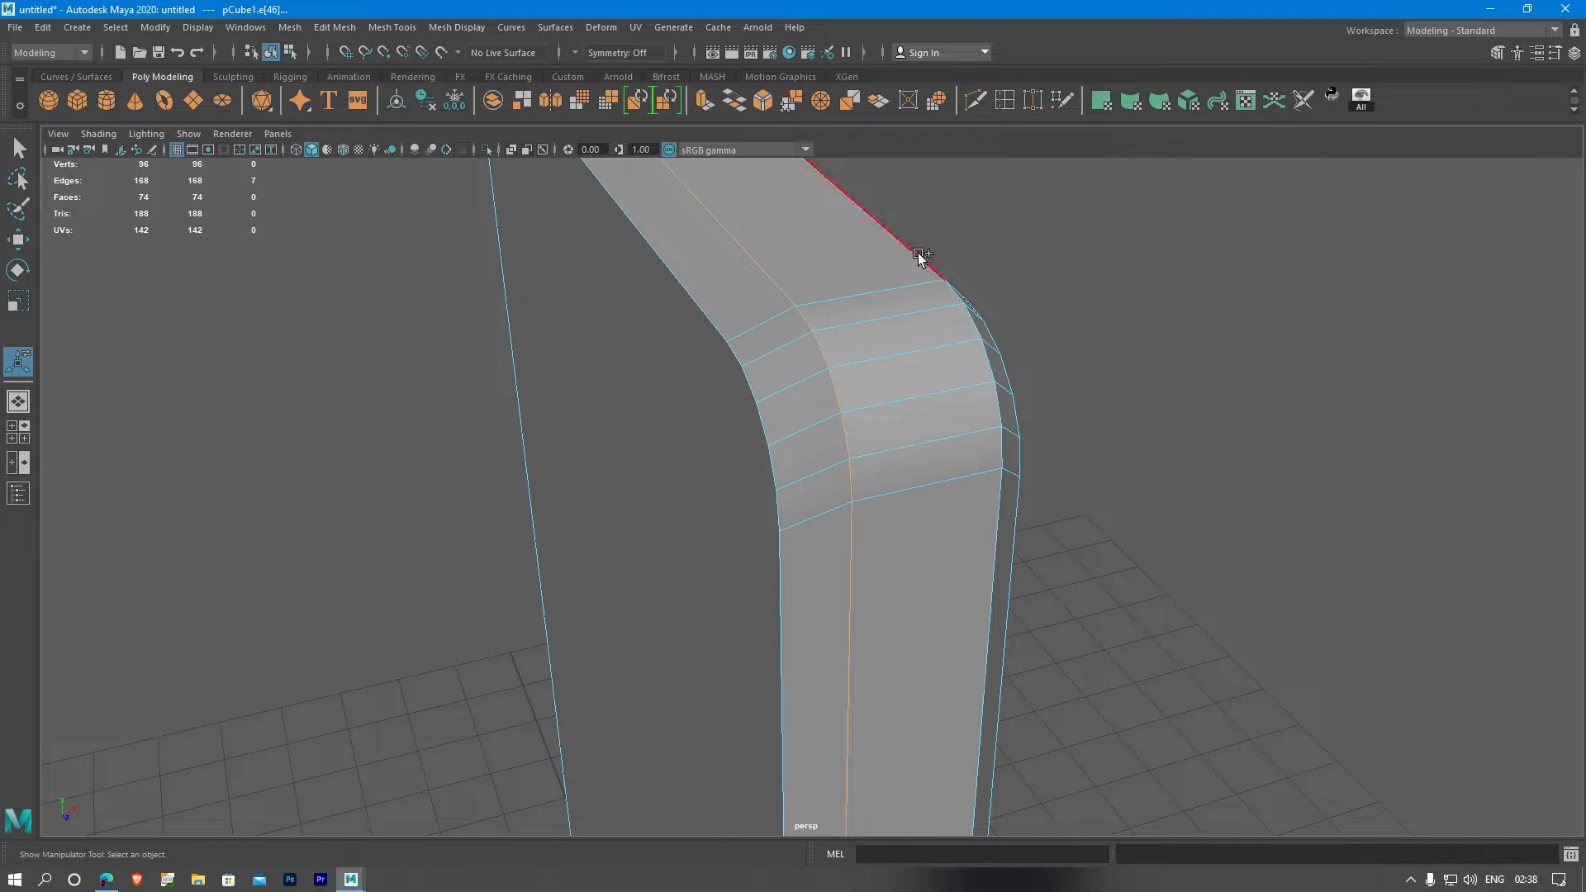
pyautogui.keyDown('shift'); pyautogui.click(998, 526); pyautogui.keyUp('shift')
pyautogui.keyDown('alt'); pyautogui.moveTo(1004, 529); pyautogui.dragTo(781, 579); pyautogui.keyUp('alt')
pyautogui.keyDown('alt'); pyautogui.moveTo(1038, 609); pyautogui.dragTo(1004, 673); pyautogui.keyUp('alt')
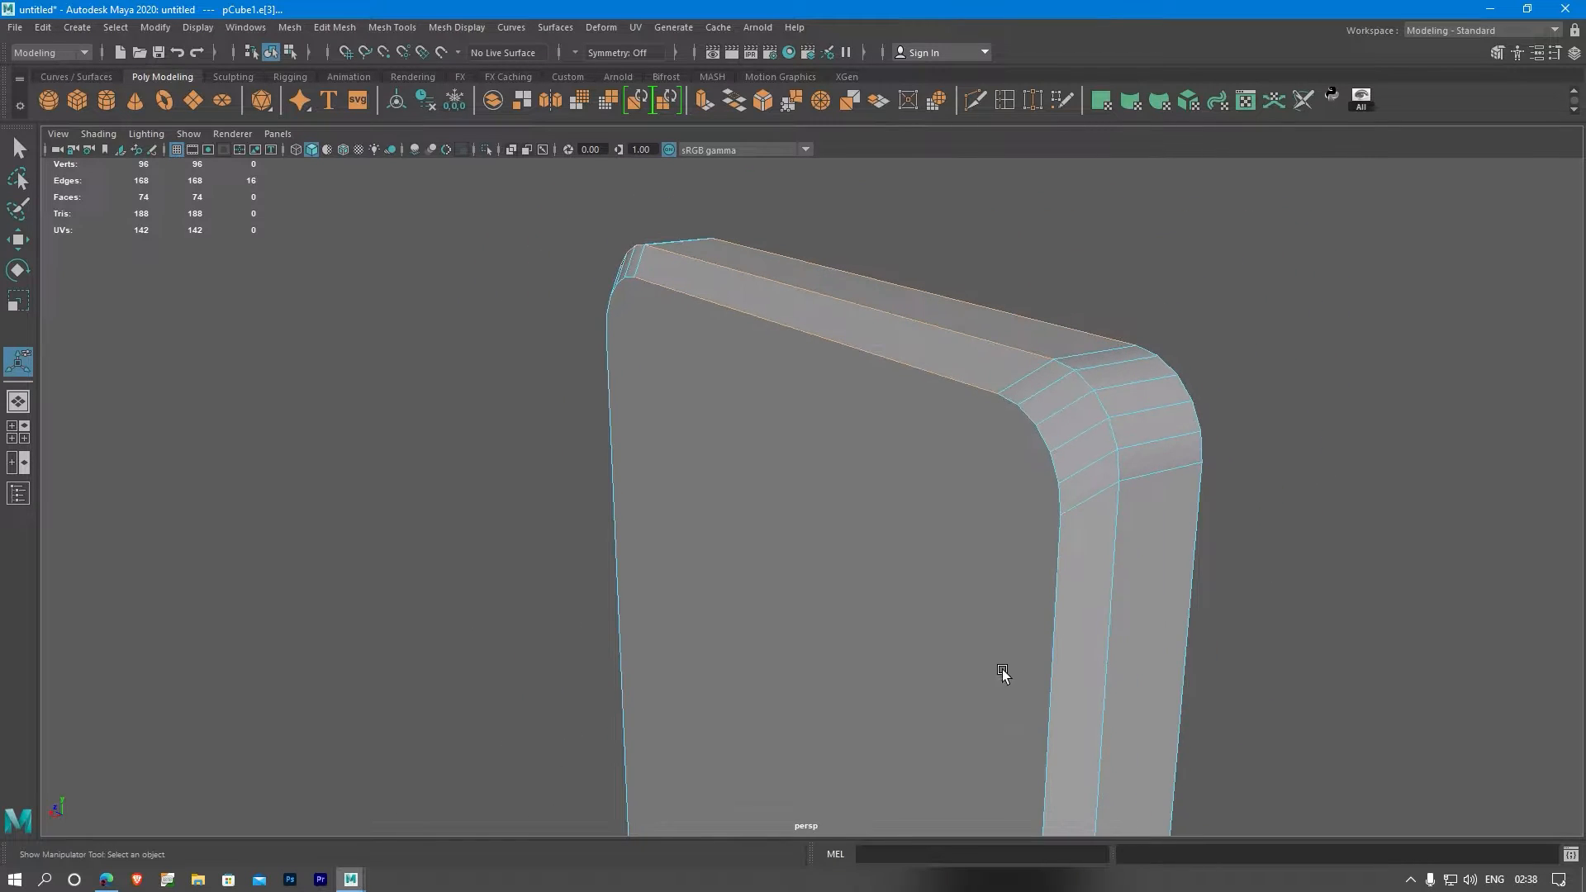
pyautogui.keyDown('shift'); pyautogui.click(884, 366); pyautogui.keyUp('shift')
# - Complete the selection of both edge loops where the chamfers meet the narrow sides, all the way around the slab
pyautogui.keyDown('alt'); pyautogui.moveTo(752, 472); pyautogui.dragTo(800, 400); pyautogui.keyUp('alt')
pyautogui.keyDown('alt'); pyautogui.moveTo(984, 542); pyautogui.dragTo(850, 217); pyautogui.keyUp('alt')
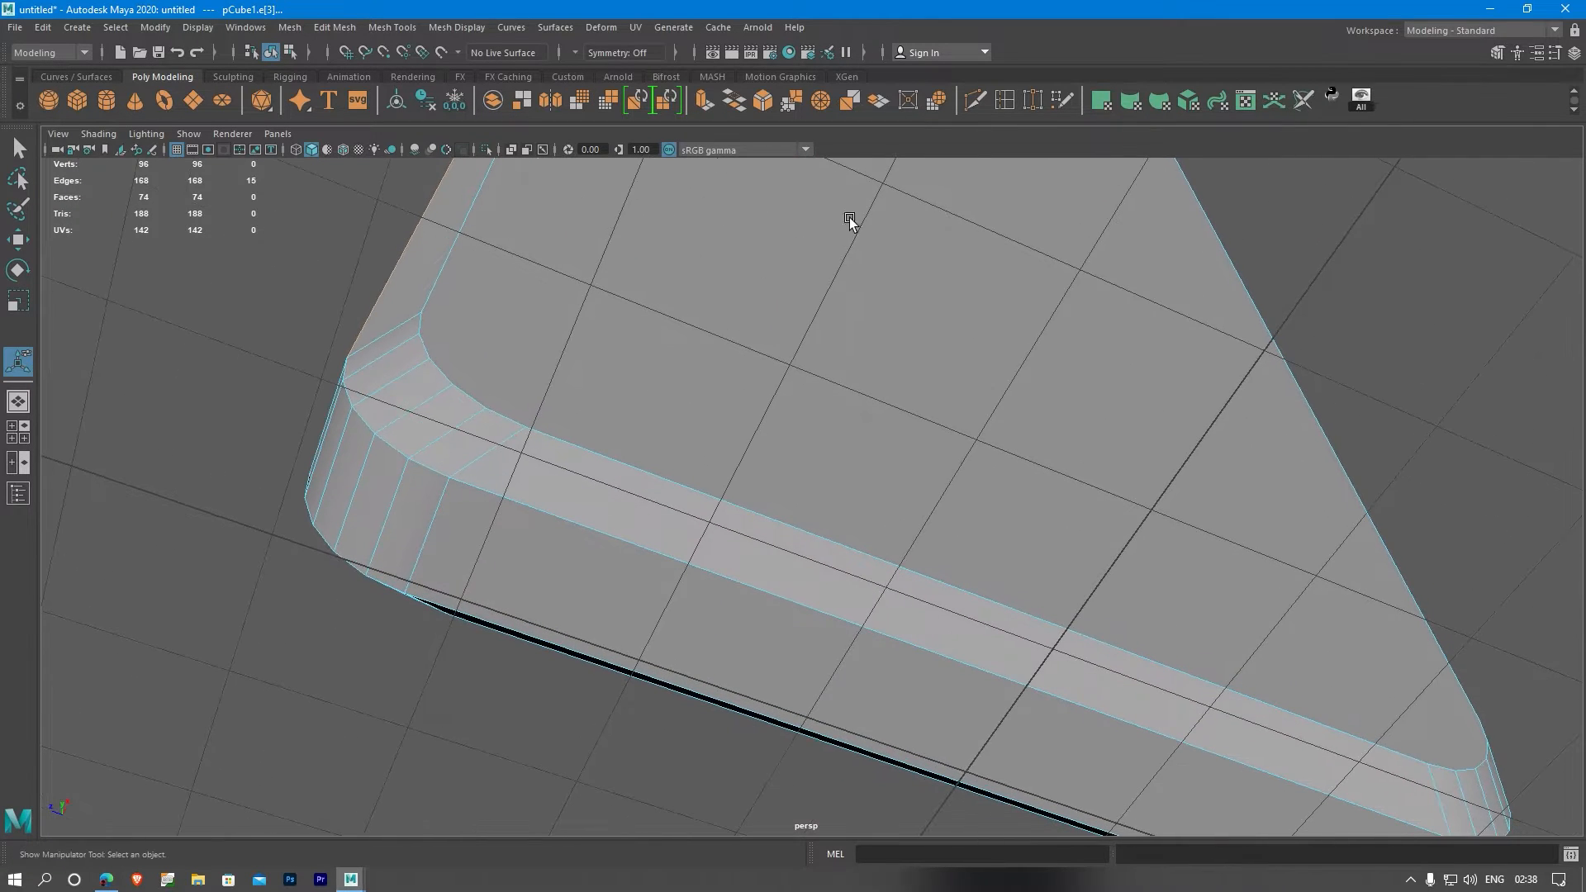
pyautogui.keyDown('shift'); pyautogui.doubleClick(659, 547); pyautogui.keyUp('shift')
pyautogui.keyDown('shift'); pyautogui.doubleClick(612, 650); pyautogui.keyUp('shift')
pyautogui.keyDown('alt'); pyautogui.moveTo(1048, 667); pyautogui.dragTo(942, 681); pyautogui.keyUp('alt')
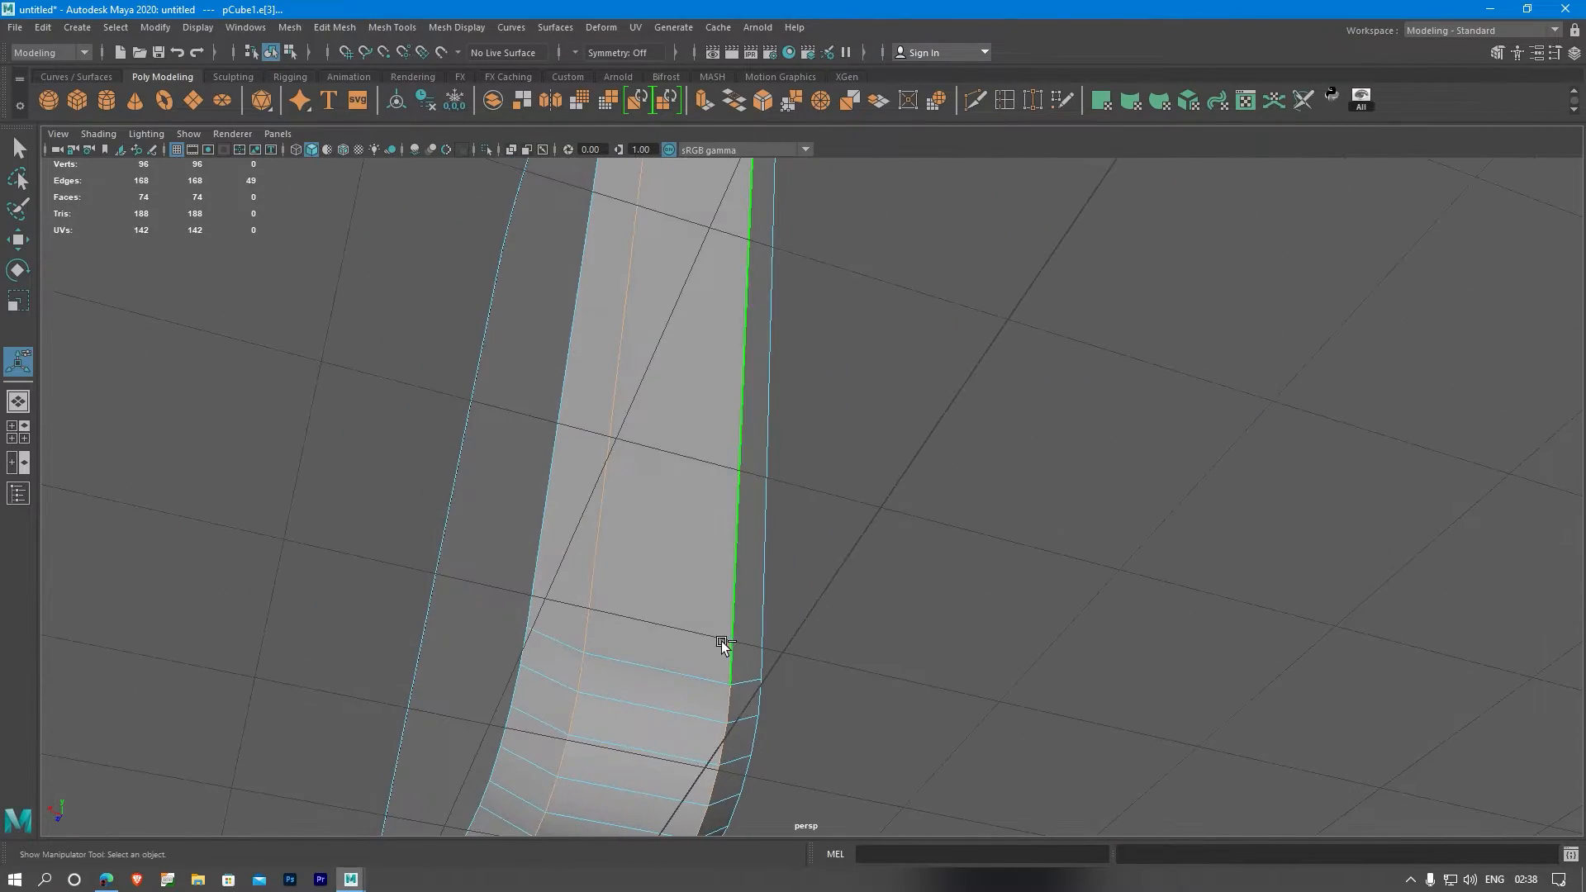
pyautogui.keyDown('alt'); pyautogui.moveTo(765, 679); pyautogui.dragTo(910, 567, button='middle'); pyautogui.keyUp('alt')
pyautogui.scroll(3, 910, 567)
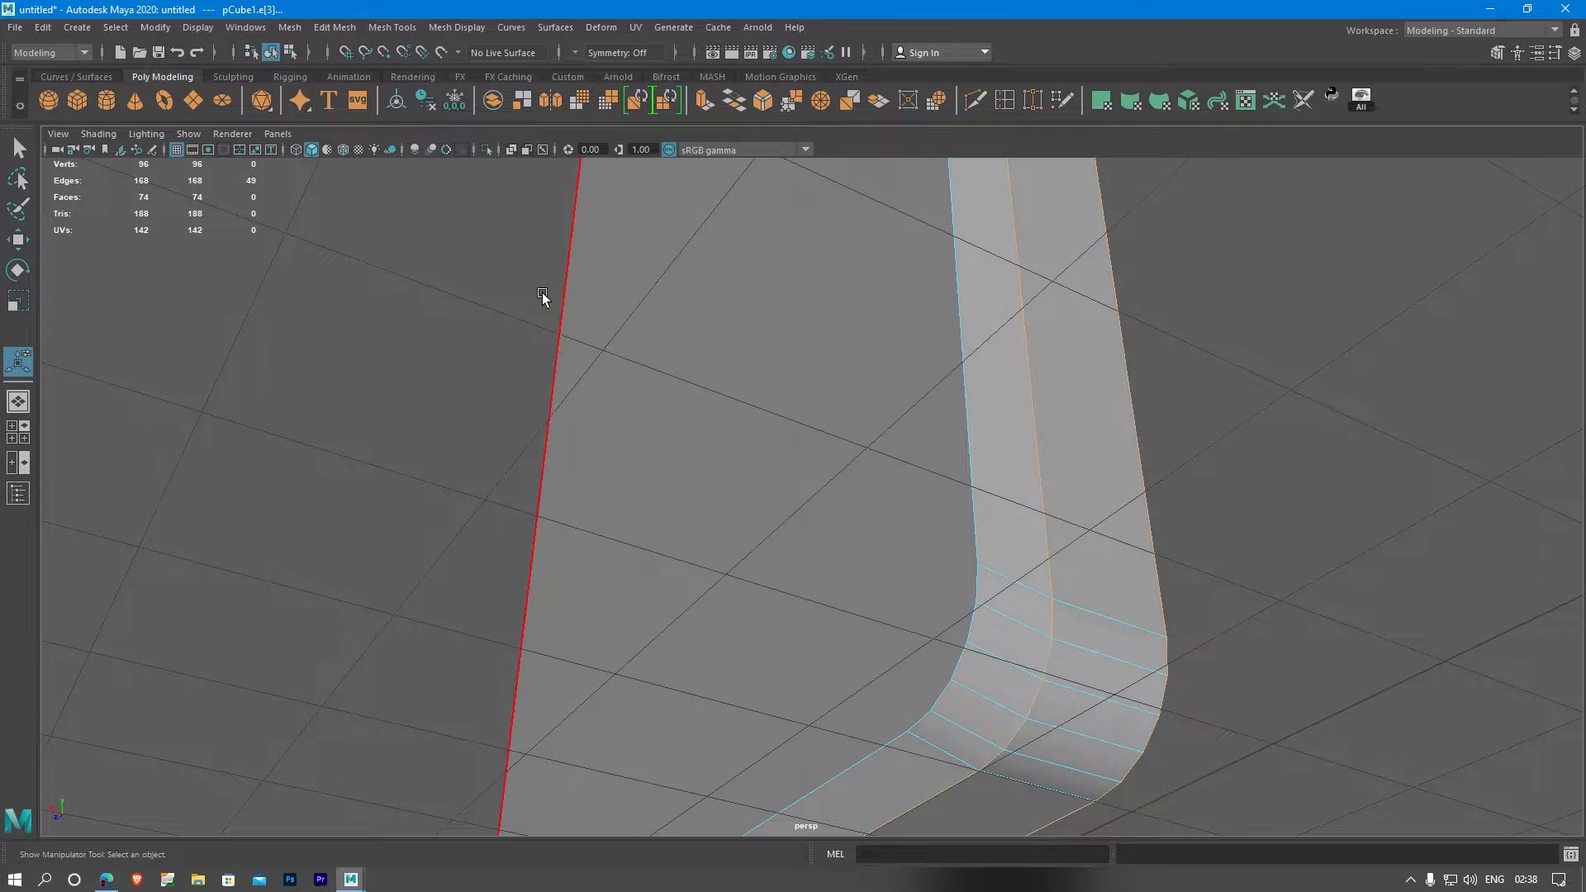
# - Bevel the two selected edge loops with a fraction of 0.4 and two segments
pyautogui.click(319, 27)
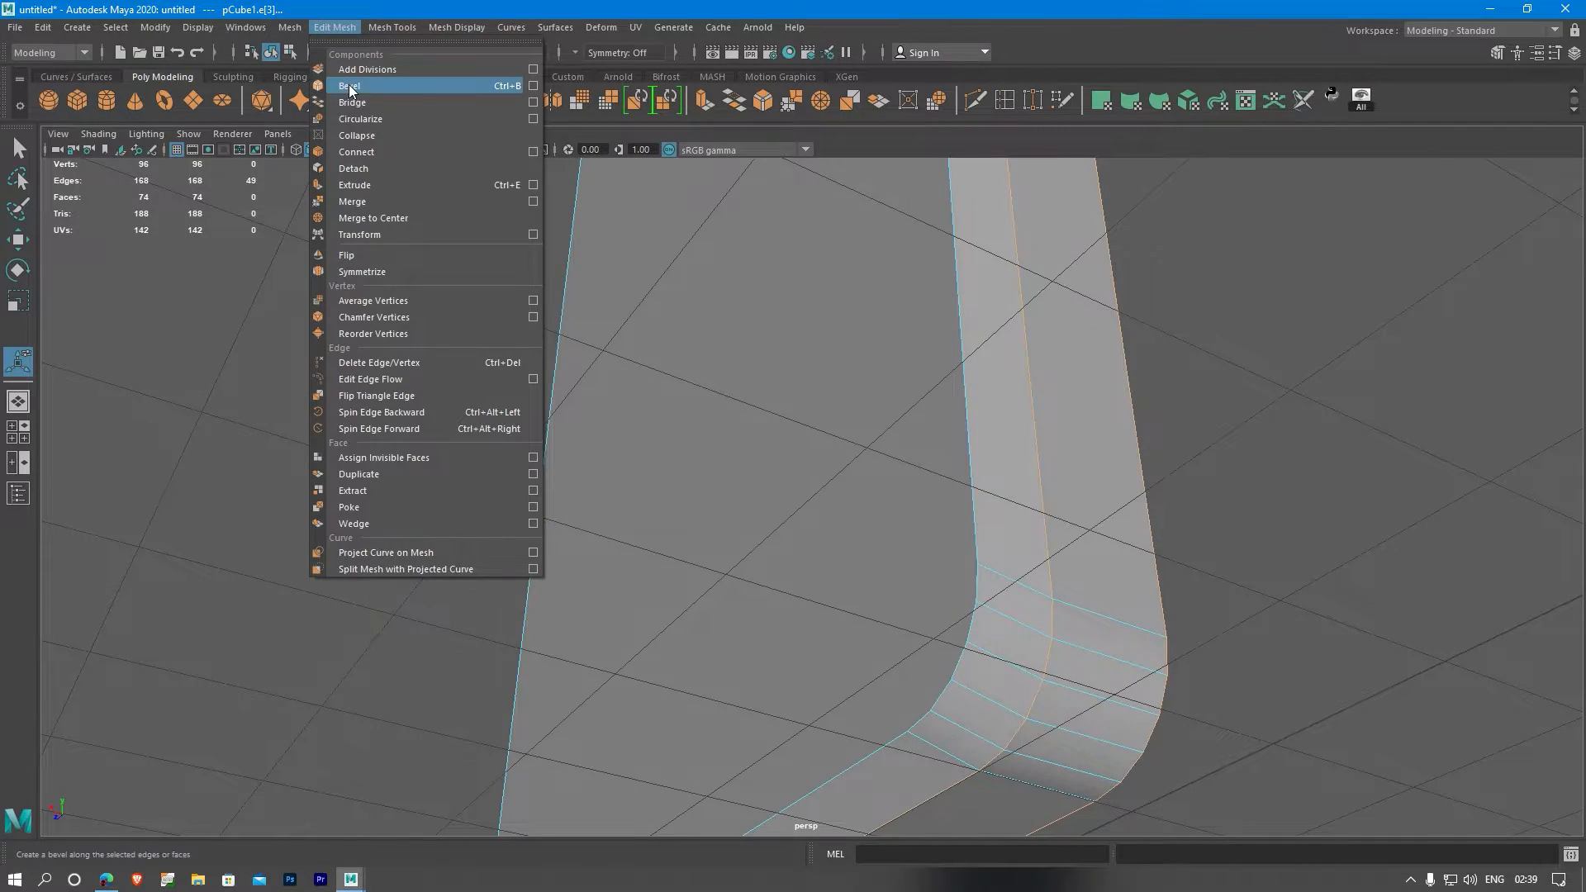
pyautogui.click(348, 84)
pyautogui.keyDown('alt'); pyautogui.moveTo(727, 397); pyautogui.dragTo(711, 495); pyautogui.keyUp('alt')
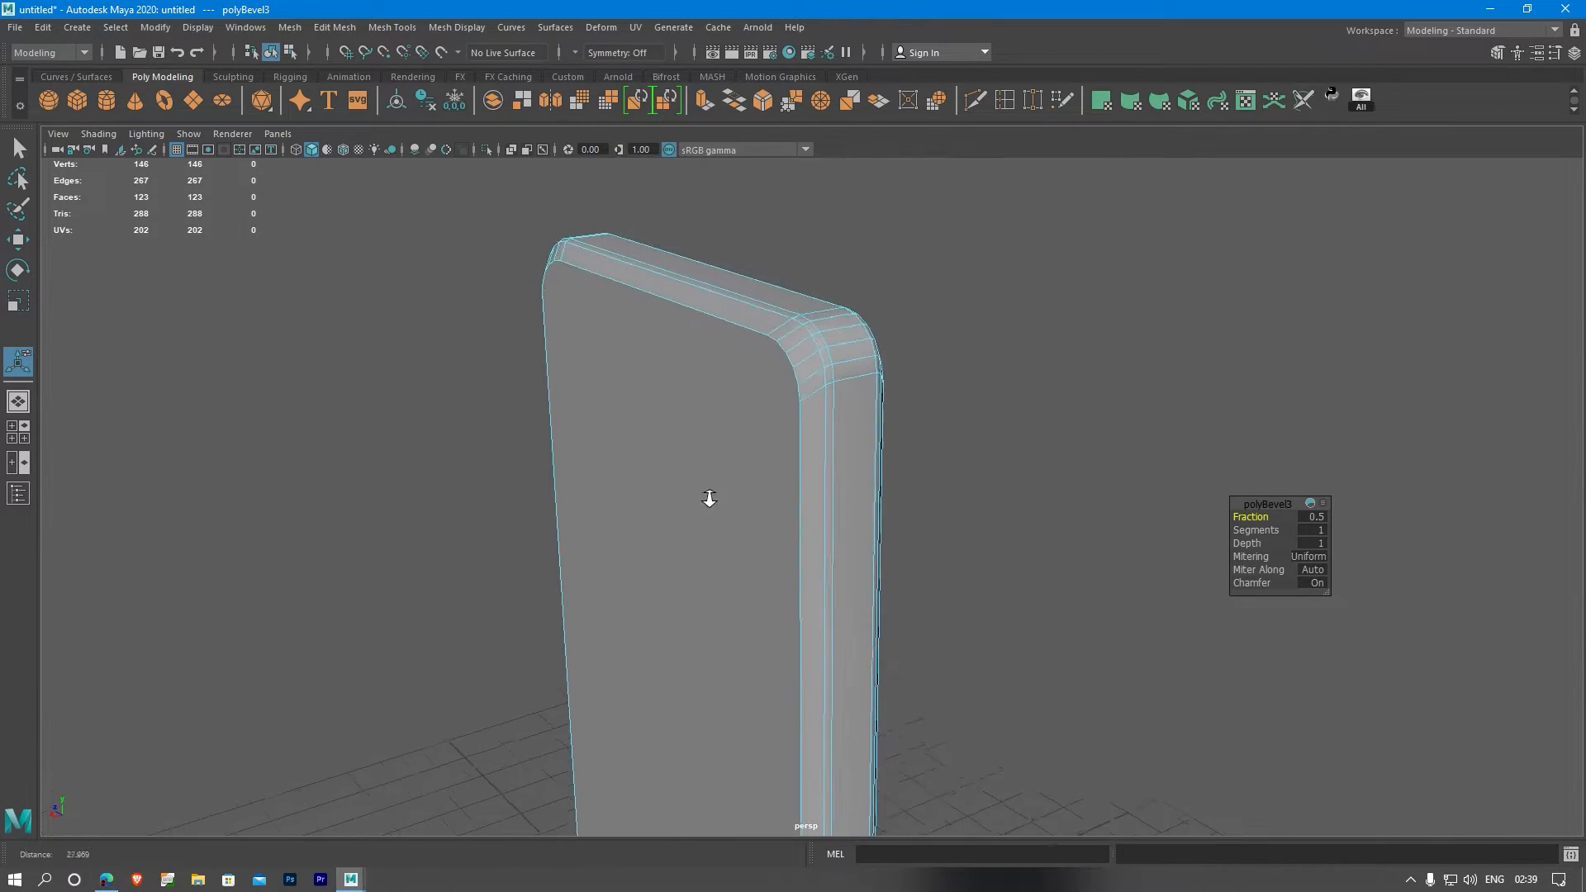
pyautogui.keyDown('alt'); pyautogui.moveTo(711, 496); pyautogui.dragTo(1009, 524, button='right'); pyautogui.keyUp('alt')
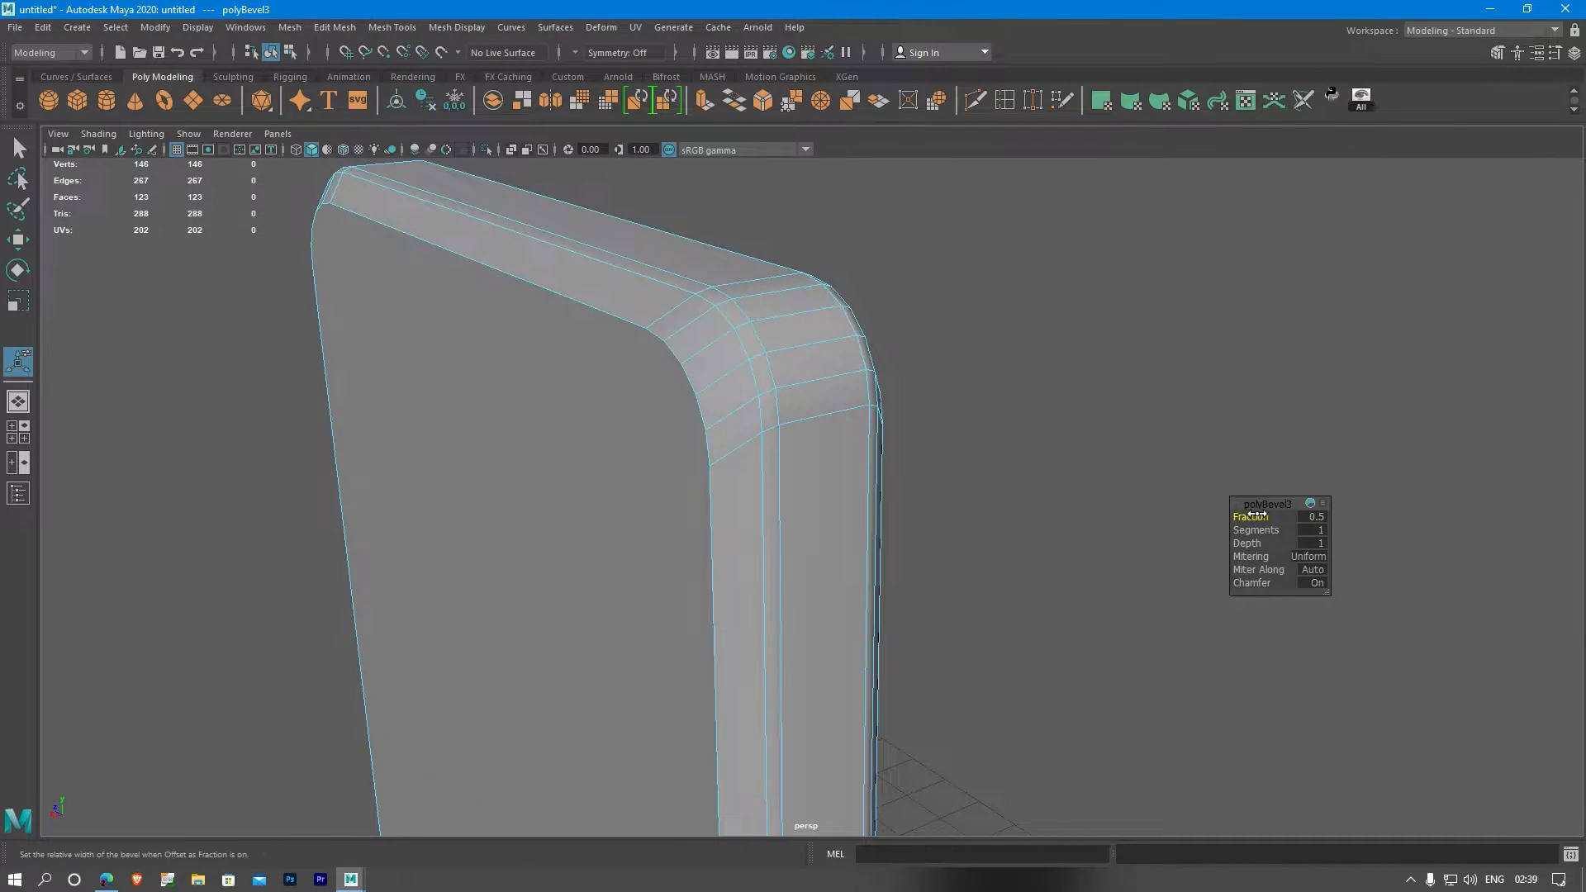
pyautogui.moveTo(1244, 518); pyautogui.dragTo(1264, 527)
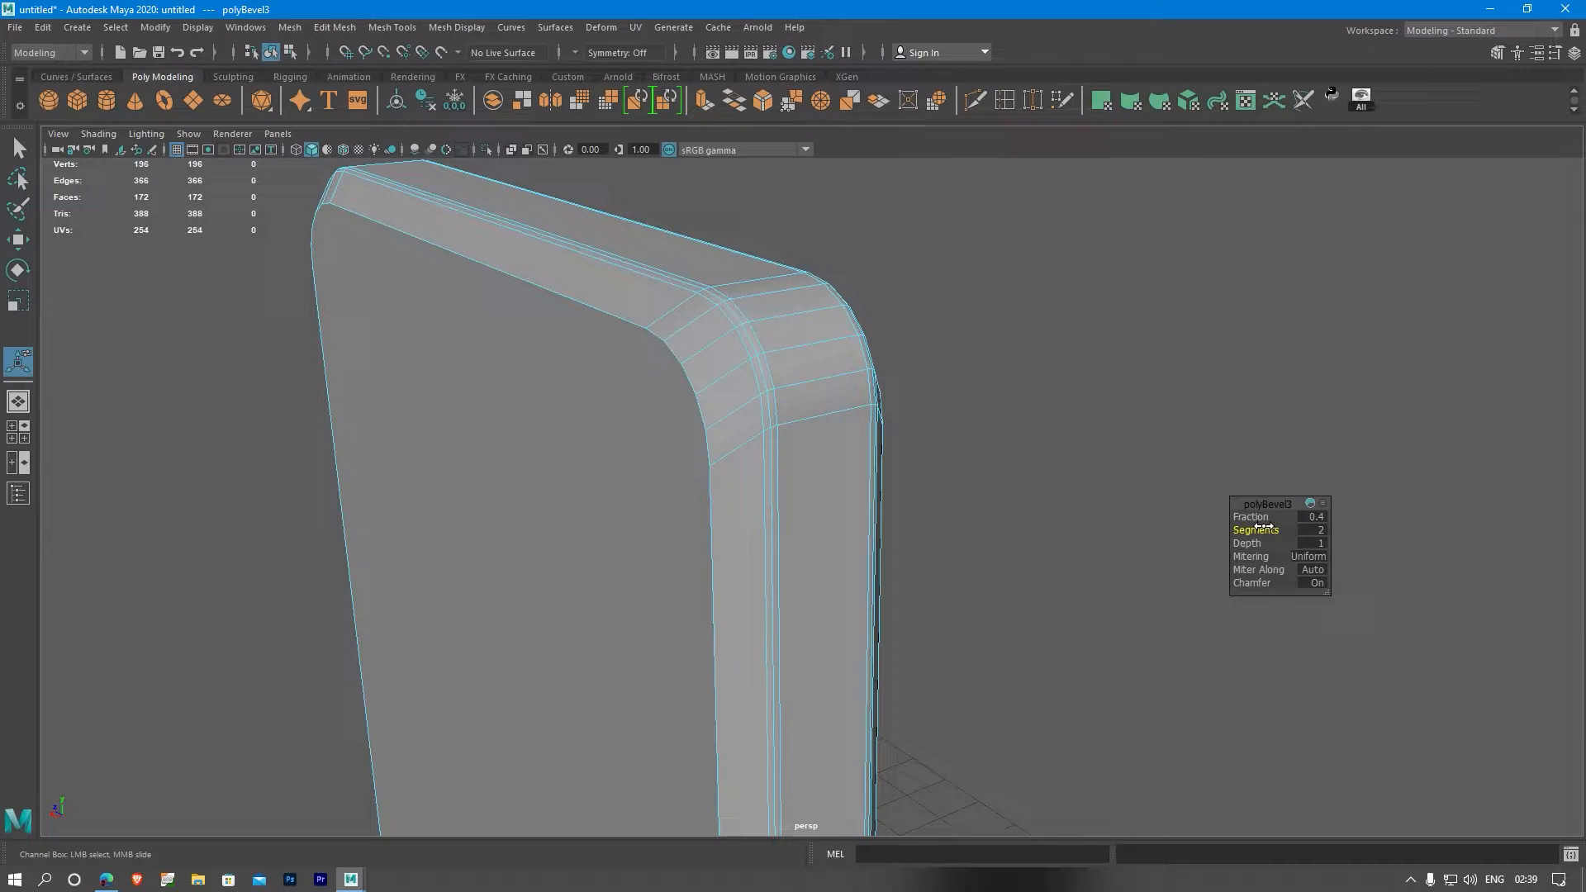
pyautogui.keyDown('alt'); pyautogui.moveTo(572, 382); pyautogui.dragTo(732, 389); pyautogui.keyUp('alt')
pyautogui.keyDown('alt'); pyautogui.moveTo(818, 413); pyautogui.dragTo(758, 438, button='middle'); pyautogui.keyUp('alt')
pyautogui.keyDown('alt'); pyautogui.moveTo(758, 439); pyautogui.dragTo(923, 432, button='right'); pyautogui.keyUp('alt')
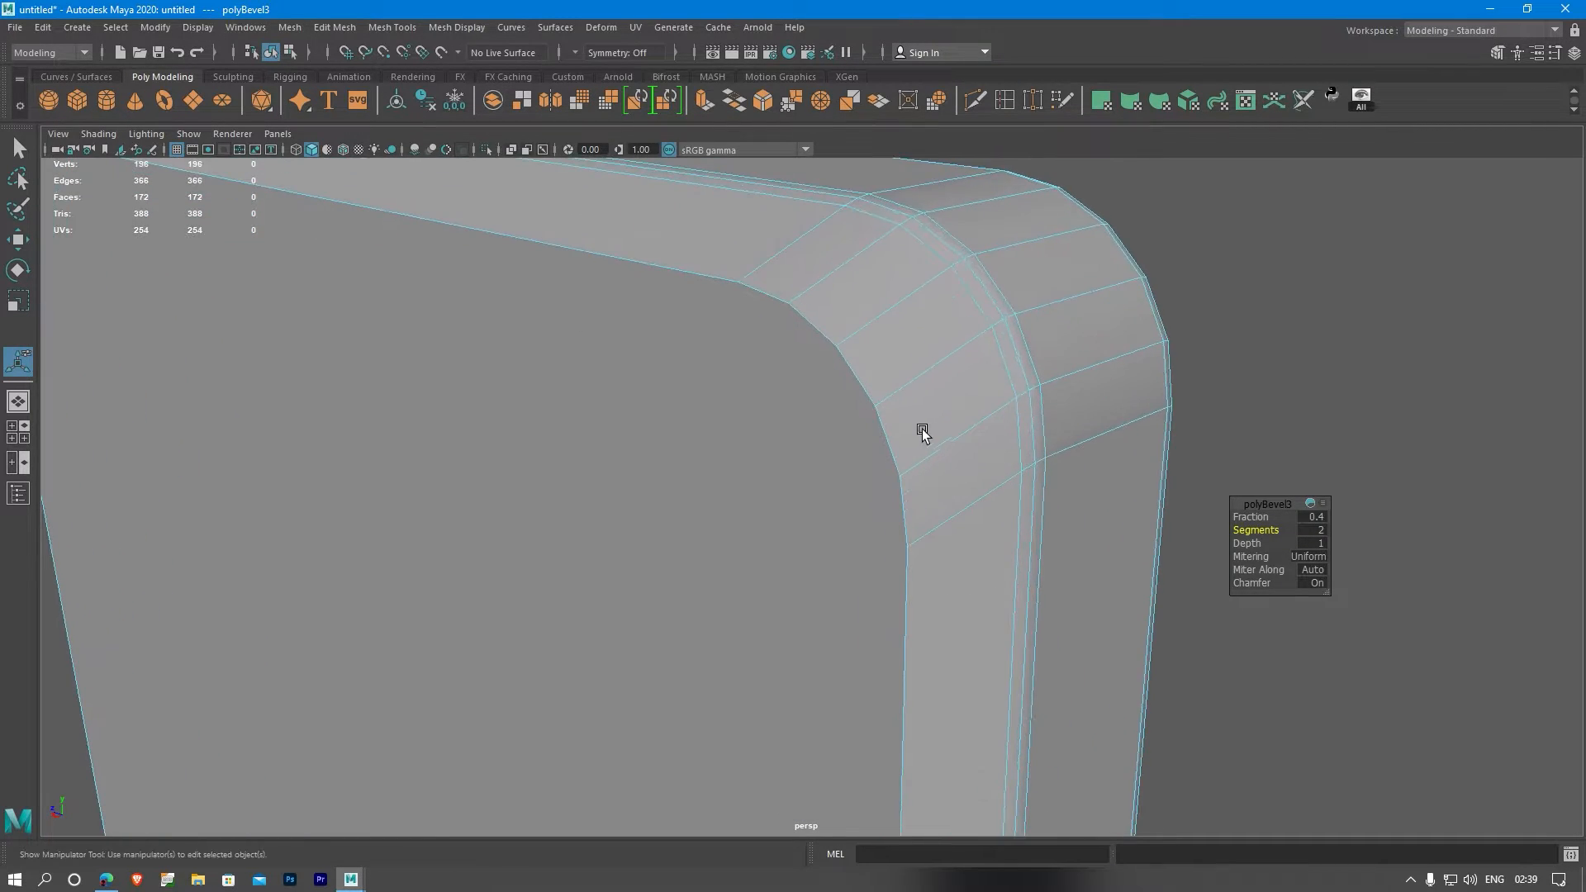
pyautogui.keyDown('alt'); pyautogui.moveTo(922, 431); pyautogui.dragTo(867, 433); pyautogui.keyUp('alt')
pyautogui.keyDown('alt'); pyautogui.moveTo(817, 385); pyautogui.dragTo(780, 440, button='middle'); pyautogui.keyUp('alt')
pyautogui.keyDown('alt'); pyautogui.moveTo(780, 440); pyautogui.dragTo(805, 453, button='right'); pyautogui.keyUp('alt')
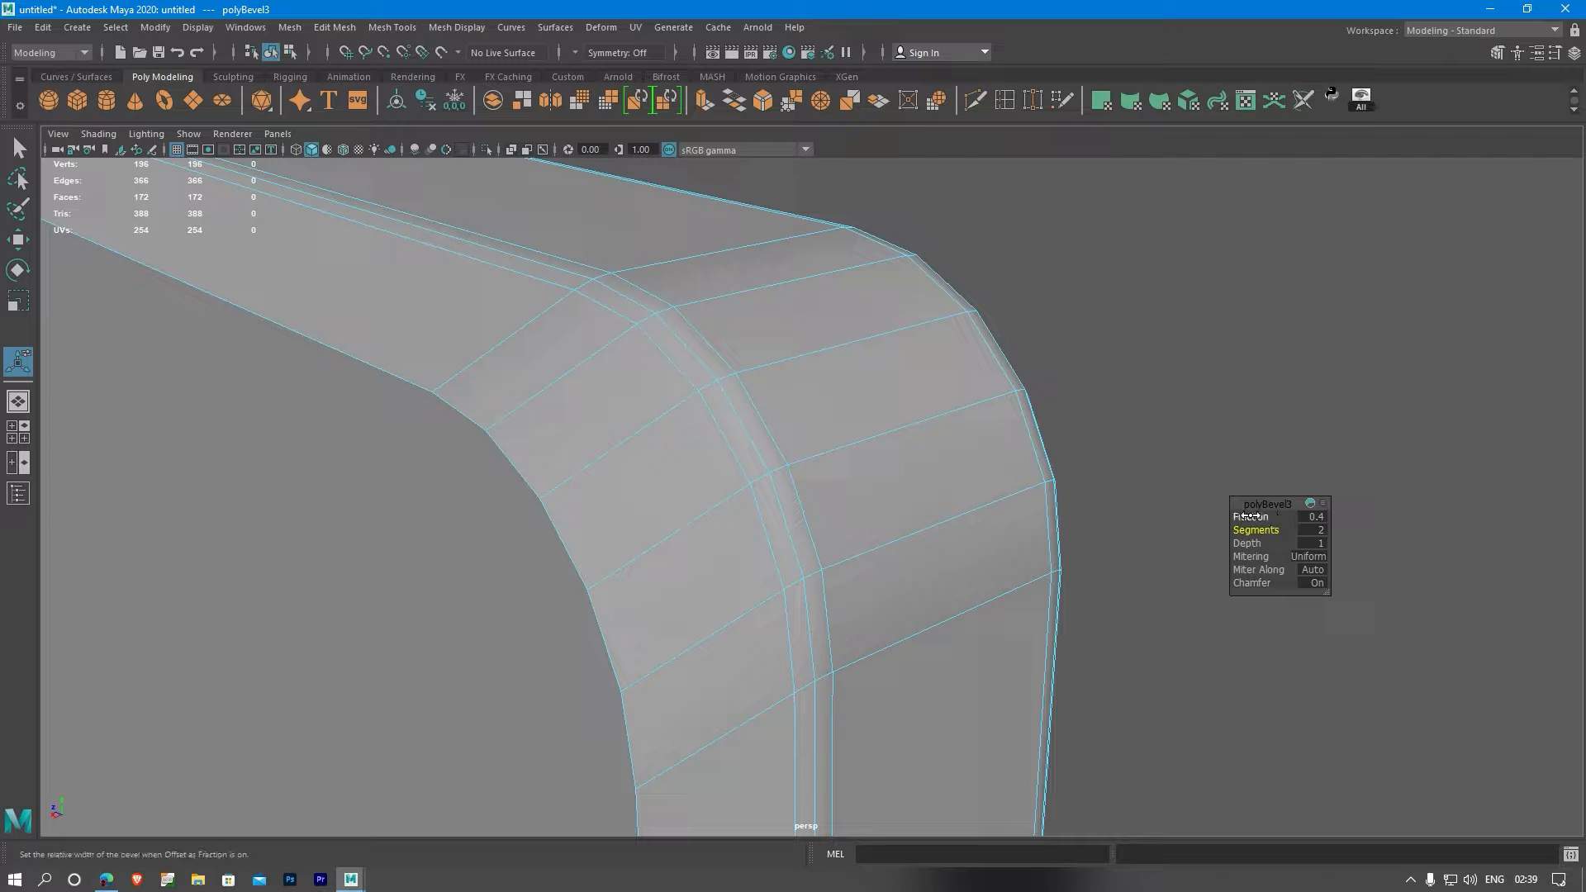
pyautogui.moveTo(1251, 516); pyautogui.dragTo(1250, 516)
# - Select the middle edge loop of each beveled band, and return to object mode to check the slab's shading
pyautogui.doubleClick(753, 431)
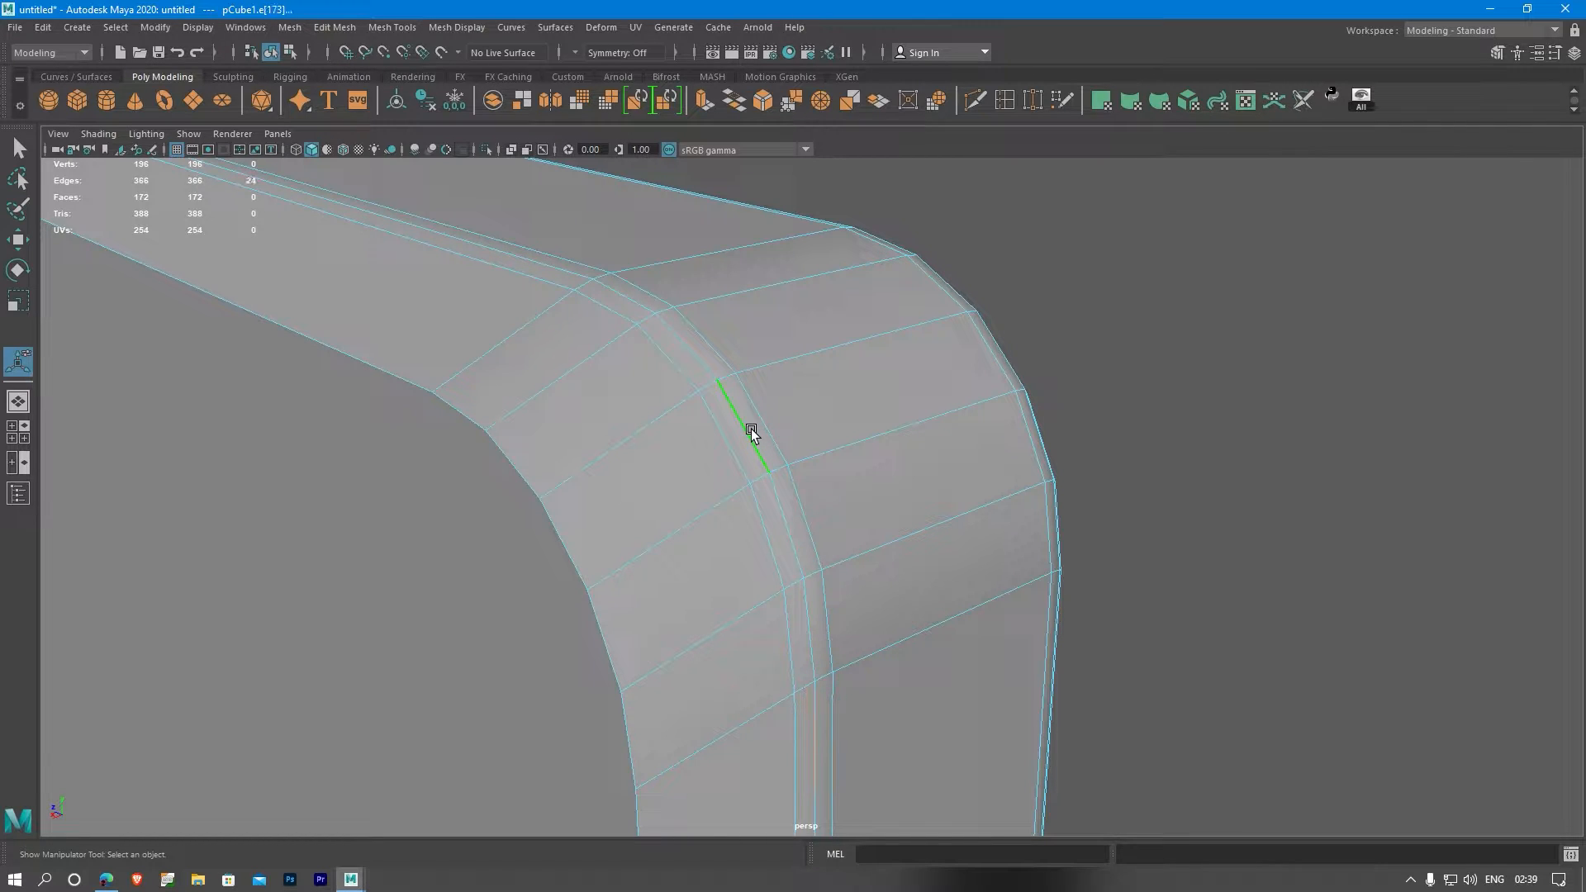
pyautogui.keyDown('alt'); pyautogui.moveTo(999, 393); pyautogui.dragTo(394, 449); pyautogui.keyUp('alt')
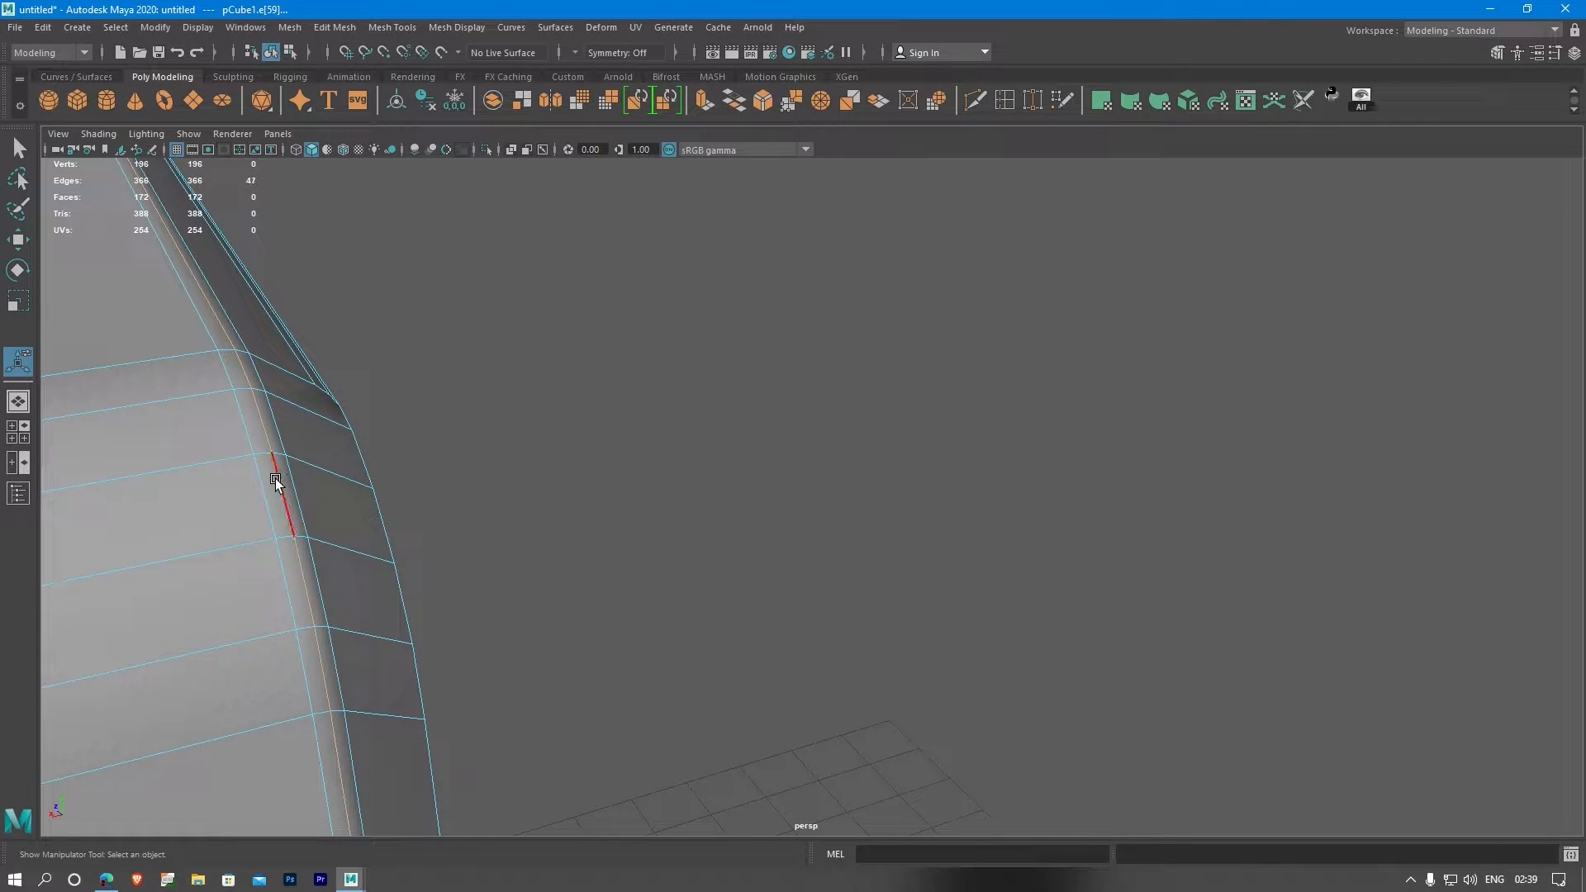
pyautogui.keyDown('alt'); pyautogui.moveTo(275, 481); pyautogui.dragTo(778, 482); pyautogui.keyUp('alt')
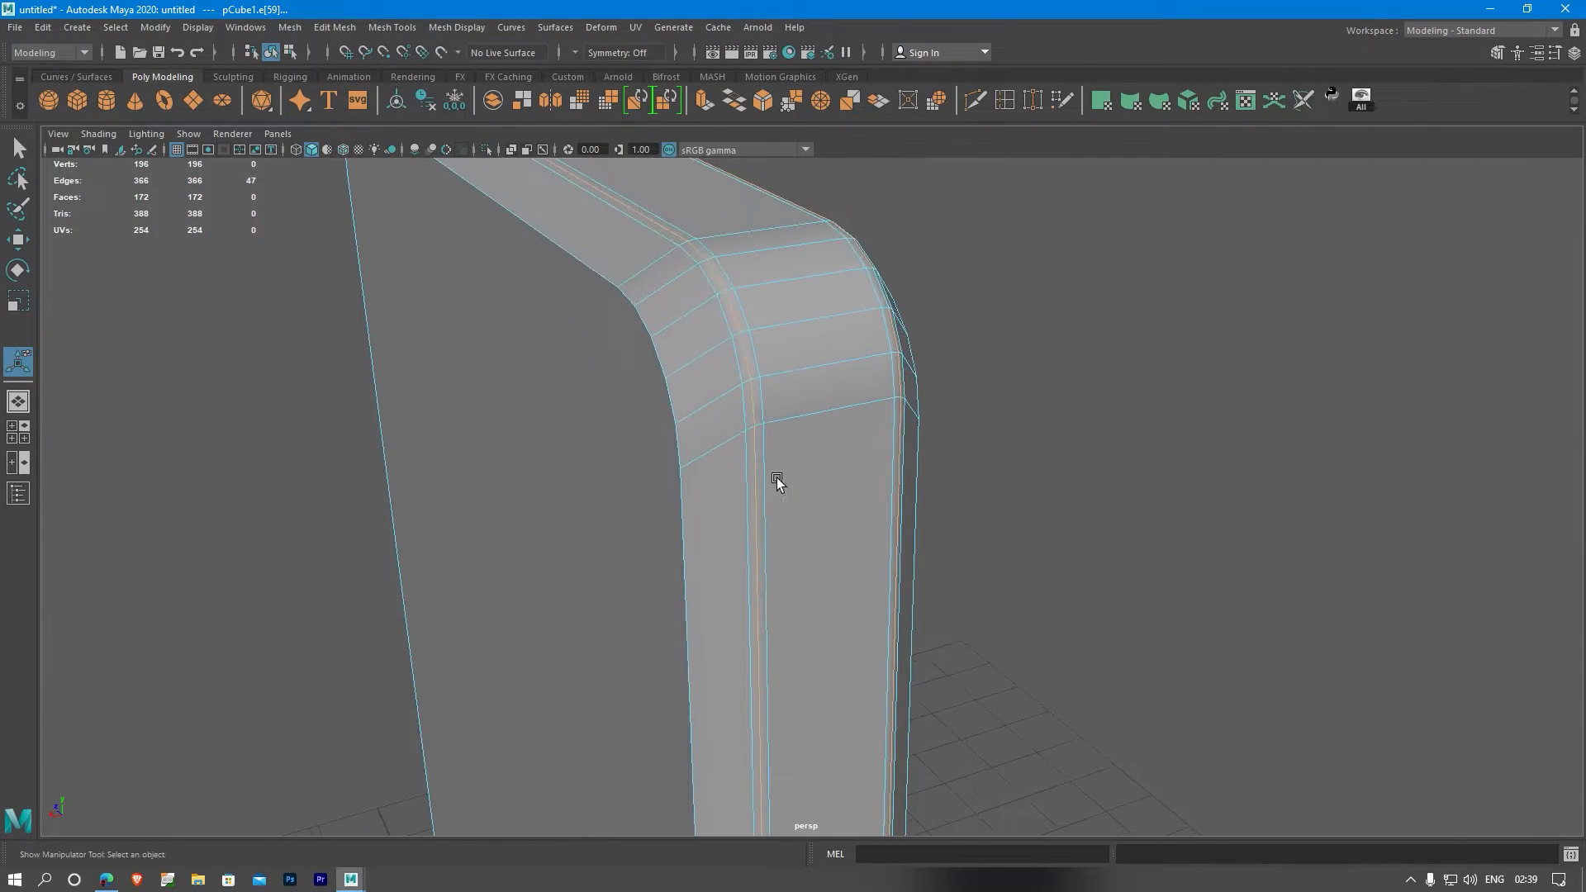
pyautogui.moveTo(797, 319); pyautogui.dragTo(870, 285, button='right')
pyautogui.scroll(-3, 1103, 319)
pyautogui.keyDown('alt'); pyautogui.moveTo(934, 381); pyautogui.dragTo(767, 389); pyautogui.keyUp('alt')
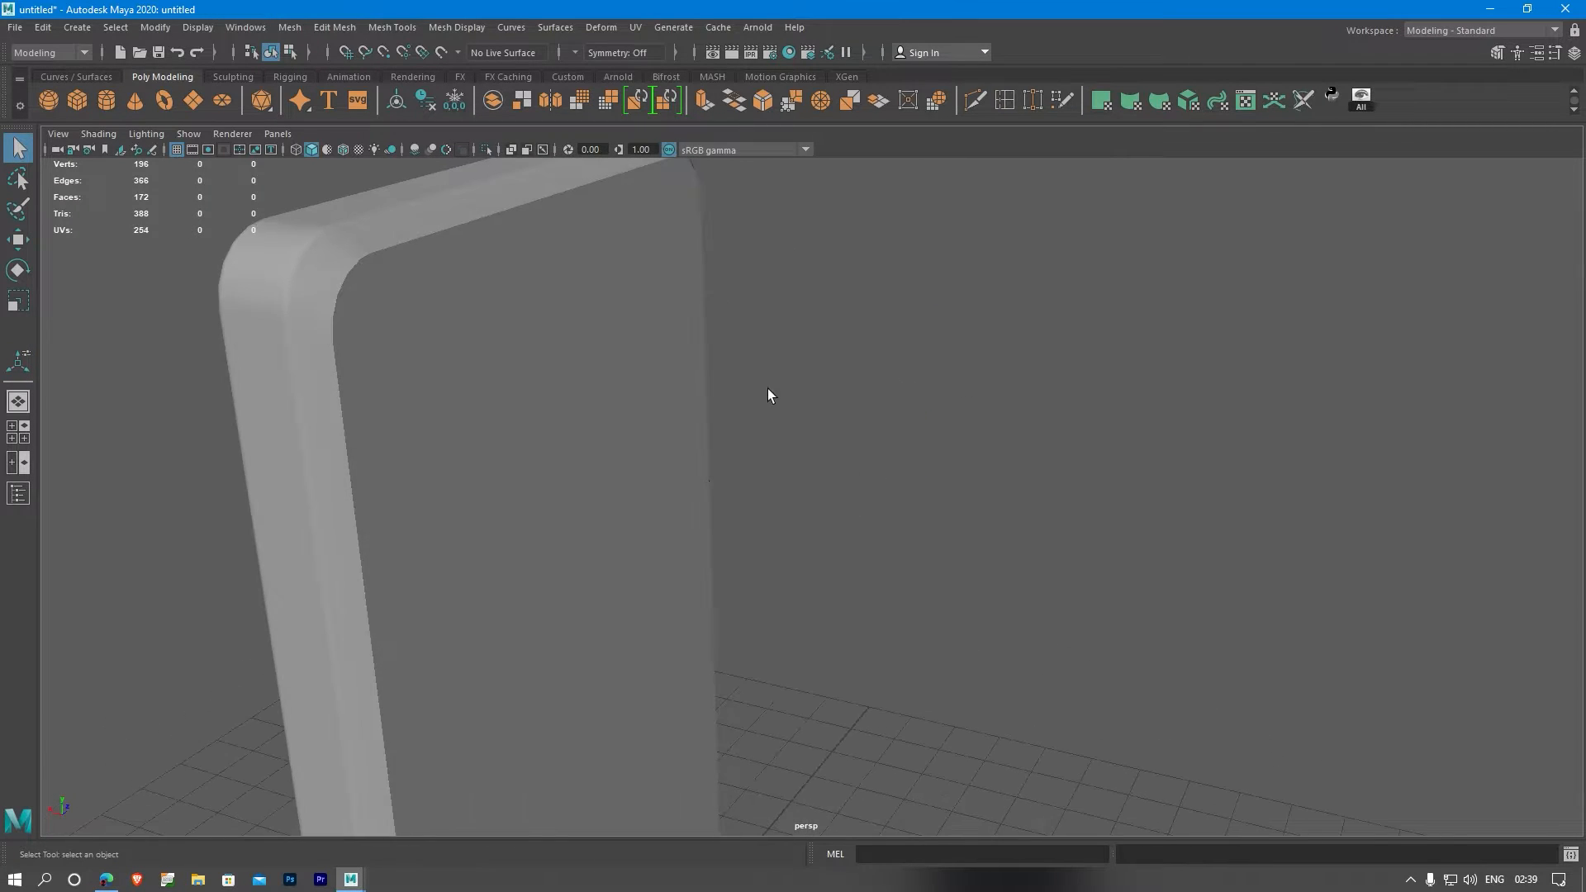
pyautogui.keyDown('alt'); pyautogui.moveTo(704, 376); pyautogui.dragTo(908, 509, button='middle'); pyautogui.keyUp('alt')
pyautogui.keyDown('alt'); pyautogui.moveTo(908, 510); pyautogui.dragTo(959, 502, button='right'); pyautogui.keyUp('alt')
# - Switch the slab to edge selection and select the middle edge loop of both beveled bands again
pyautogui.click(734, 444)
pyautogui.moveTo(737, 400); pyautogui.dragTo(721, 340, button='right')
pyautogui.click(785, 385)
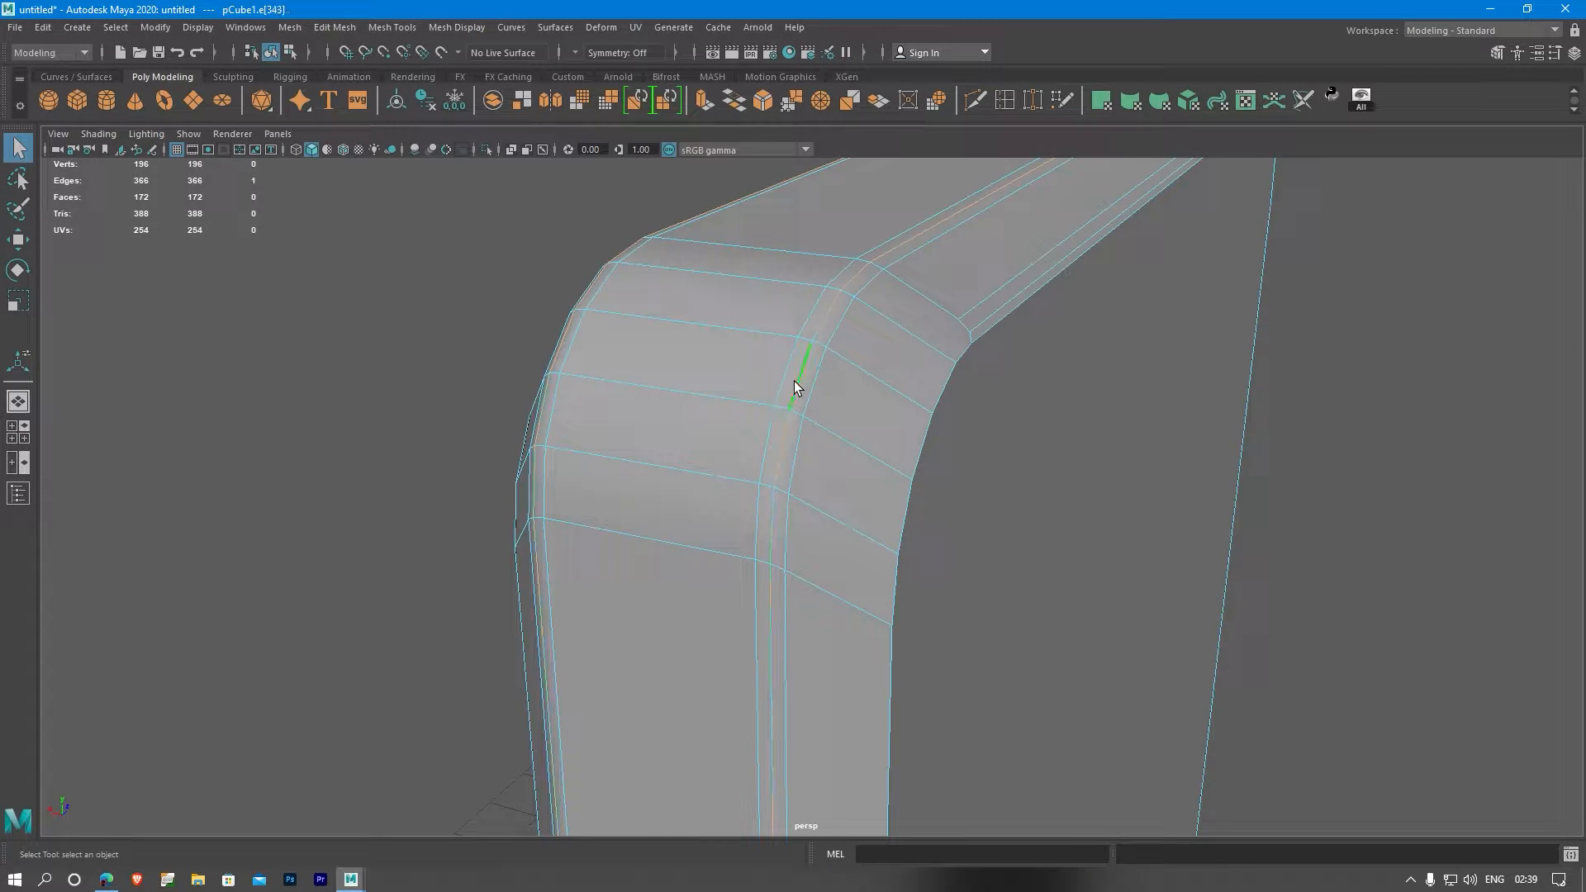
pyautogui.doubleClick(803, 392)
pyautogui.keyDown('alt'); pyautogui.moveTo(998, 507); pyautogui.dragTo(988, 411); pyautogui.keyUp('alt')
pyautogui.keyDown('alt'); pyautogui.moveTo(989, 410); pyautogui.dragTo(1083, 414, button='middle'); pyautogui.keyUp('alt')
pyautogui.keyDown('alt'); pyautogui.moveTo(1075, 414); pyautogui.dragTo(790, 414, button='right'); pyautogui.keyUp('alt')
pyautogui.keyDown('alt'); pyautogui.moveTo(790, 414); pyautogui.dragTo(931, 542); pyautogui.keyUp('alt')
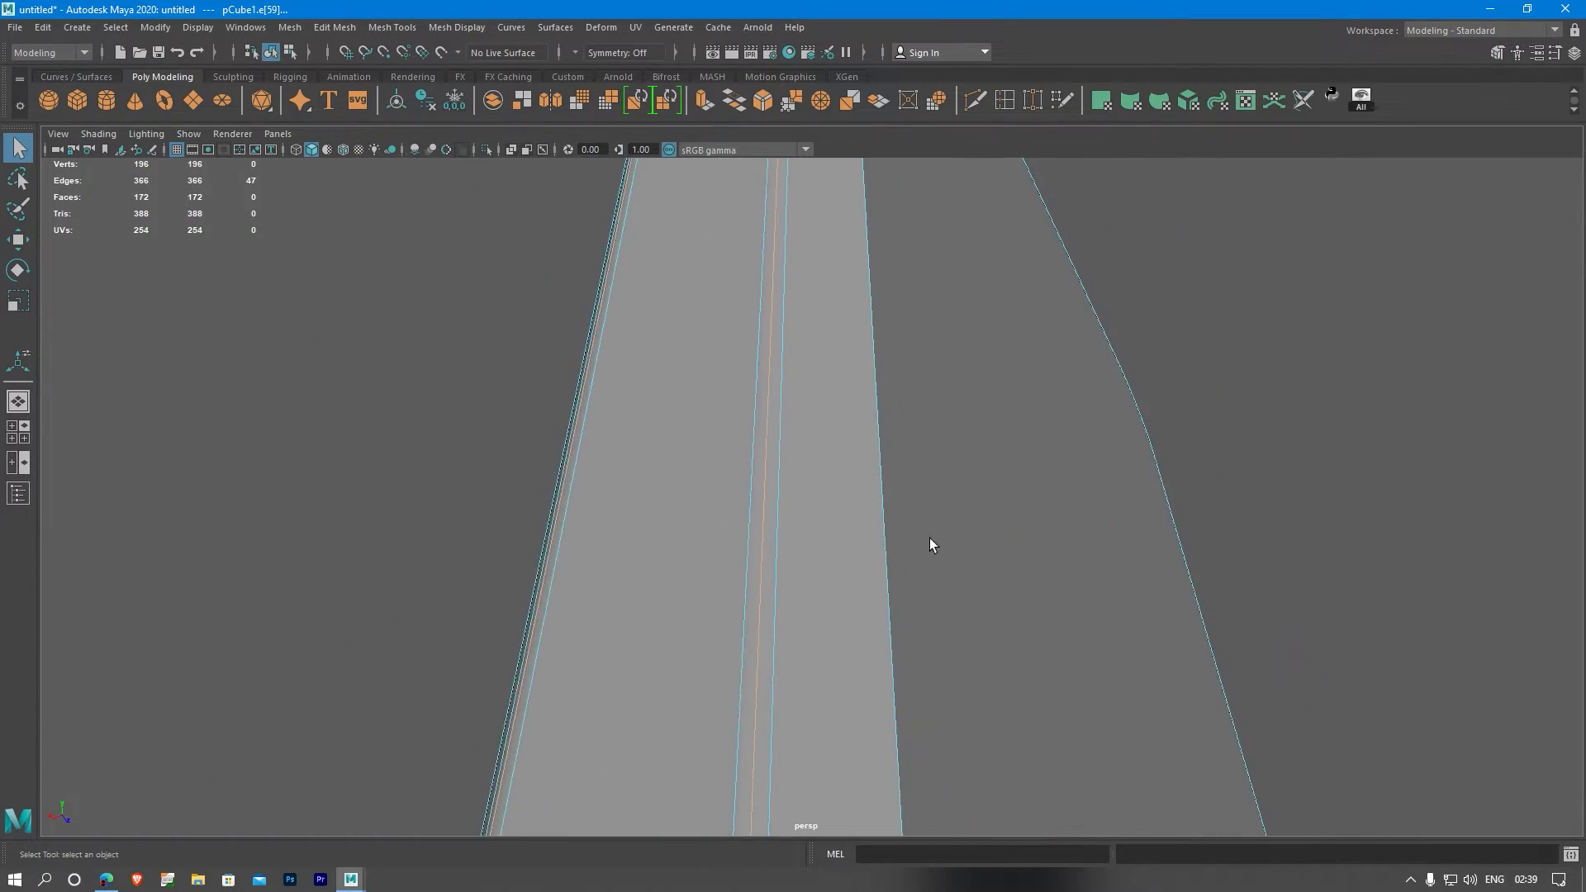
pyautogui.keyDown('alt'); pyautogui.moveTo(934, 541); pyautogui.dragTo(947, 325, button='middle'); pyautogui.keyUp('alt')
pyautogui.scroll(-2, 946, 326)
pyautogui.keyDown('alt'); pyautogui.moveTo(935, 379); pyautogui.dragTo(730, 358); pyautogui.keyUp('alt')
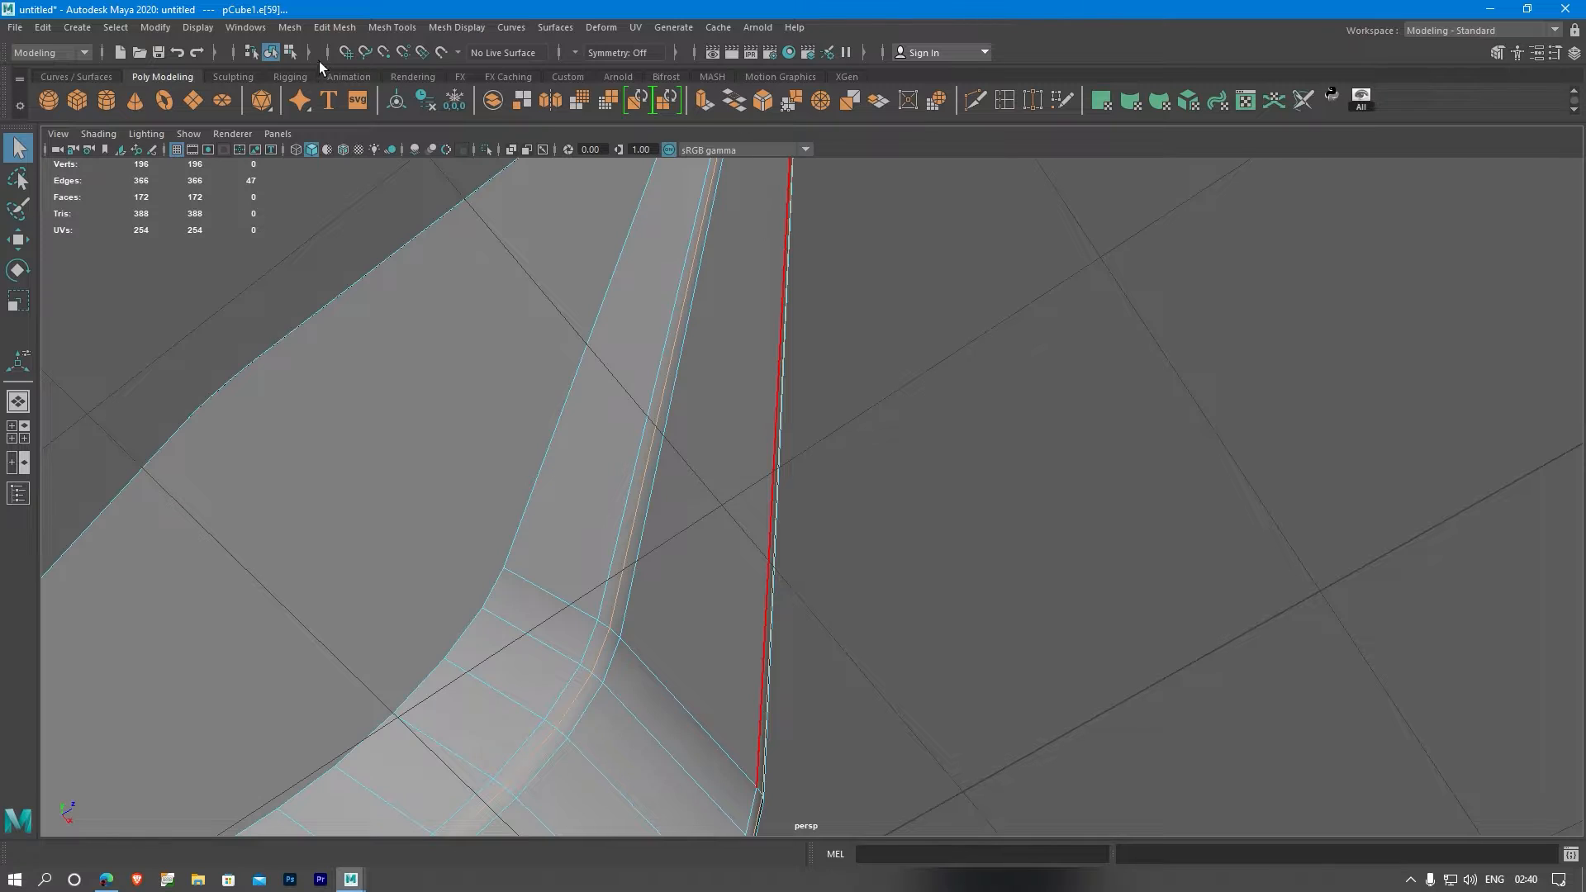
# - Bevel the two middle edge loops with a fraction of 0.4 and two segments
pyautogui.click(335, 27)
pyautogui.click(348, 72)
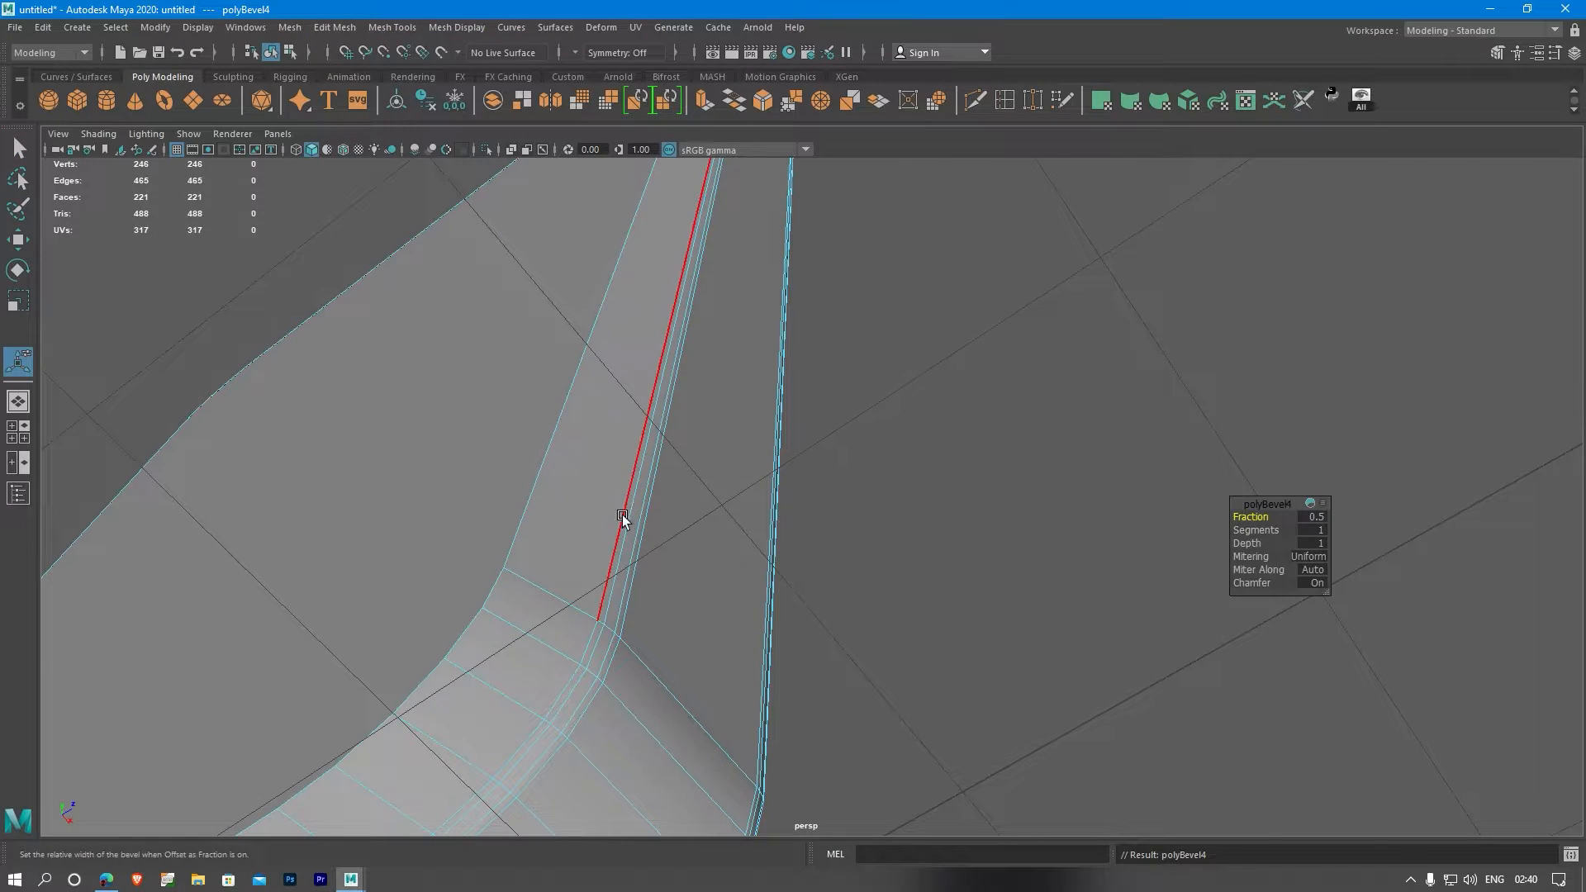
pyautogui.keyDown('alt'); pyautogui.moveTo(641, 529); pyautogui.dragTo(812, 564, button='right'); pyautogui.keyUp('alt')
pyautogui.keyDown('alt'); pyautogui.moveTo(762, 567); pyautogui.dragTo(826, 503, button='middle'); pyautogui.keyUp('alt')
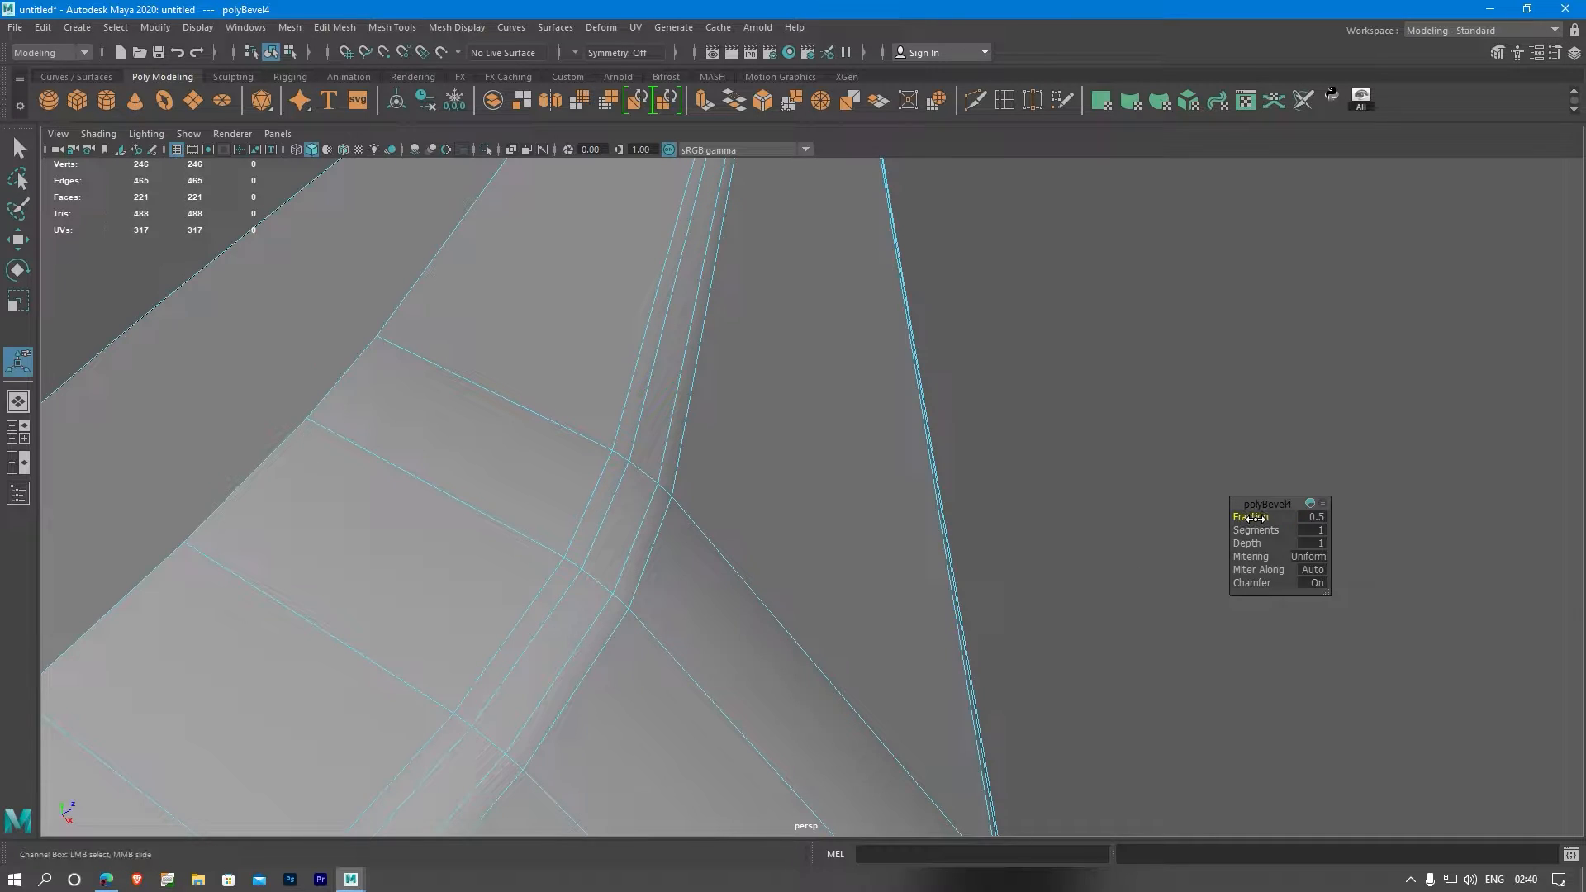
pyautogui.moveTo(1255, 517)
pyautogui.mouseDown()
pyautogui.moveTo(1257, 534)
pyautogui.moveTo(1253, 519)
pyautogui.mouseUp()
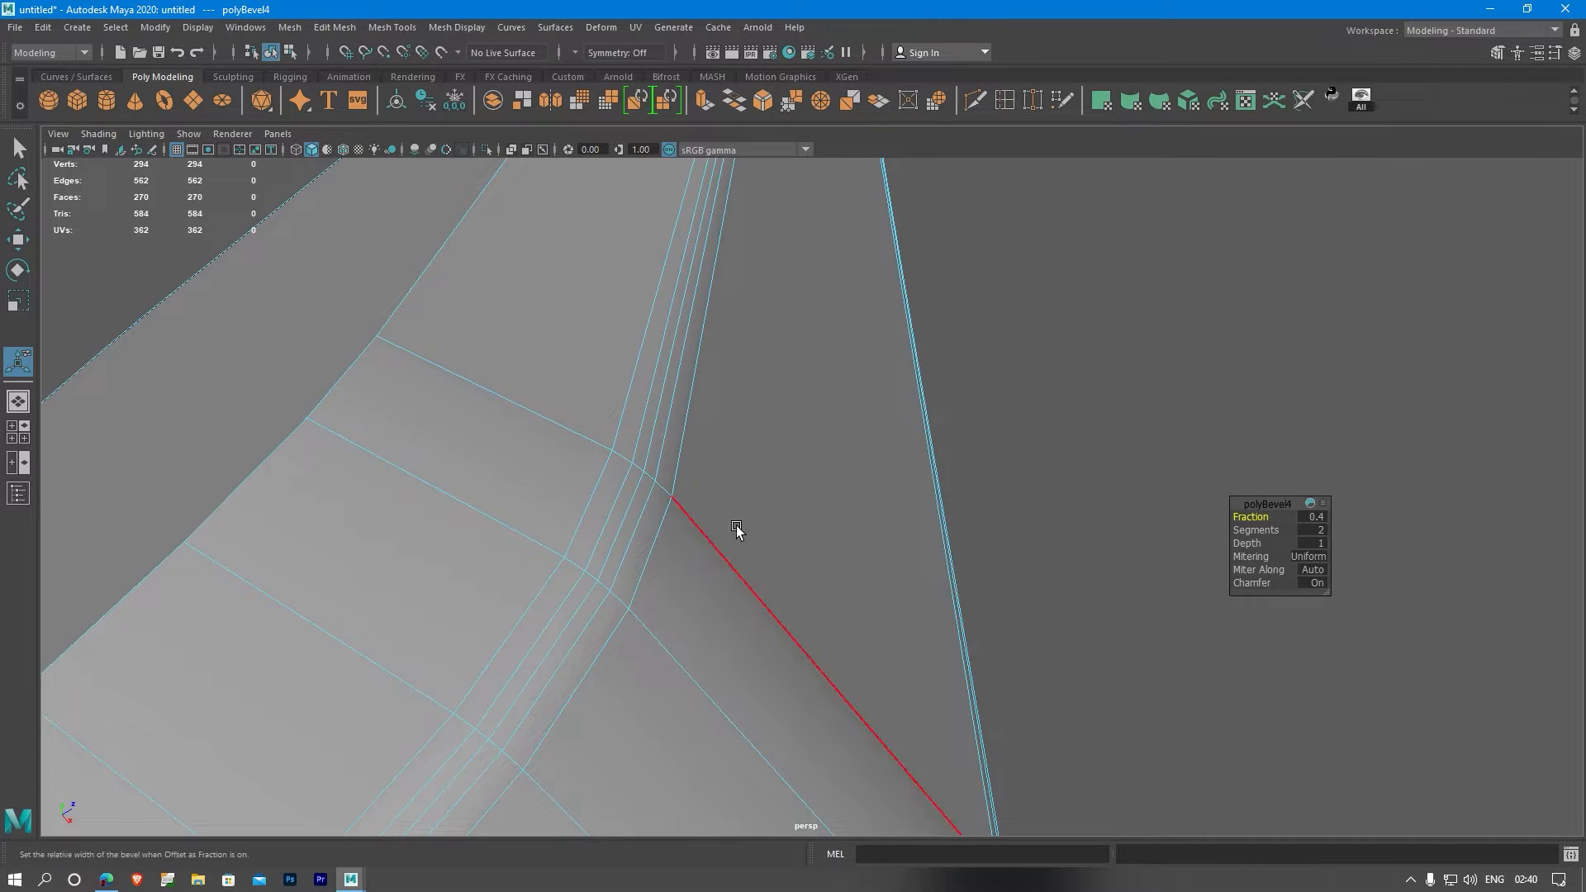
pyautogui.keyDown('alt'); pyautogui.moveTo(736, 532); pyautogui.dragTo(727, 494, button='right'); pyautogui.keyUp('alt')
pyautogui.keyDown('alt'); pyautogui.moveTo(737, 415); pyautogui.dragTo(698, 556); pyautogui.keyUp('alt')
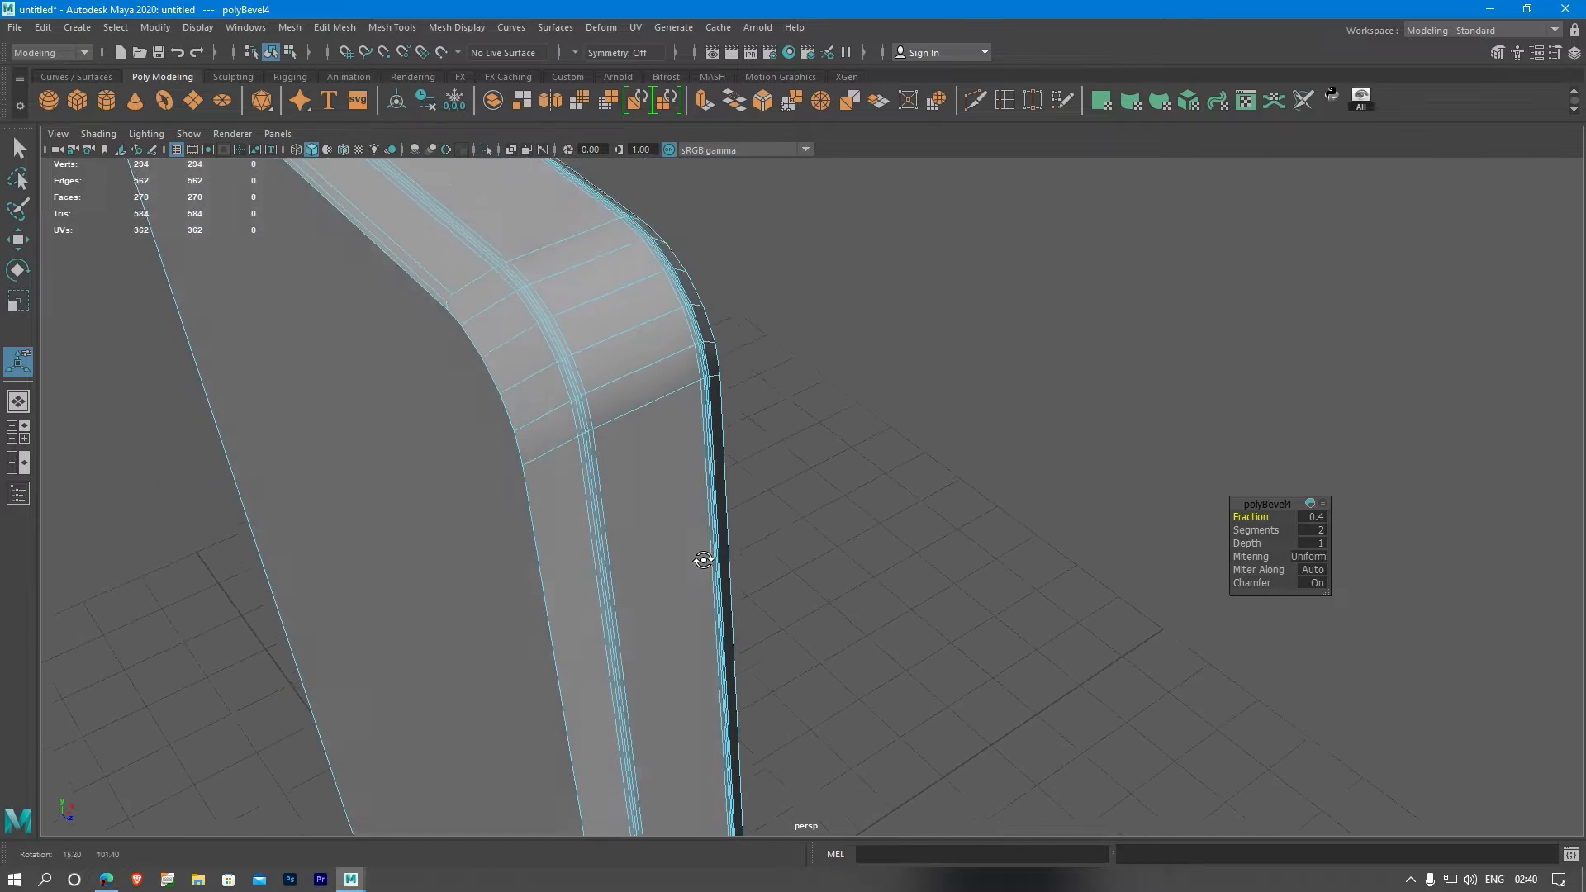
pyautogui.keyDown('alt'); pyautogui.moveTo(661, 488); pyautogui.dragTo(721, 558, button='middle'); pyautogui.keyUp('alt')
# - Examine the shading of the rounded corner in object mode, and switch the slab back to edge selection
pyautogui.moveTo(627, 477); pyautogui.dragTo(694, 384, button='right')
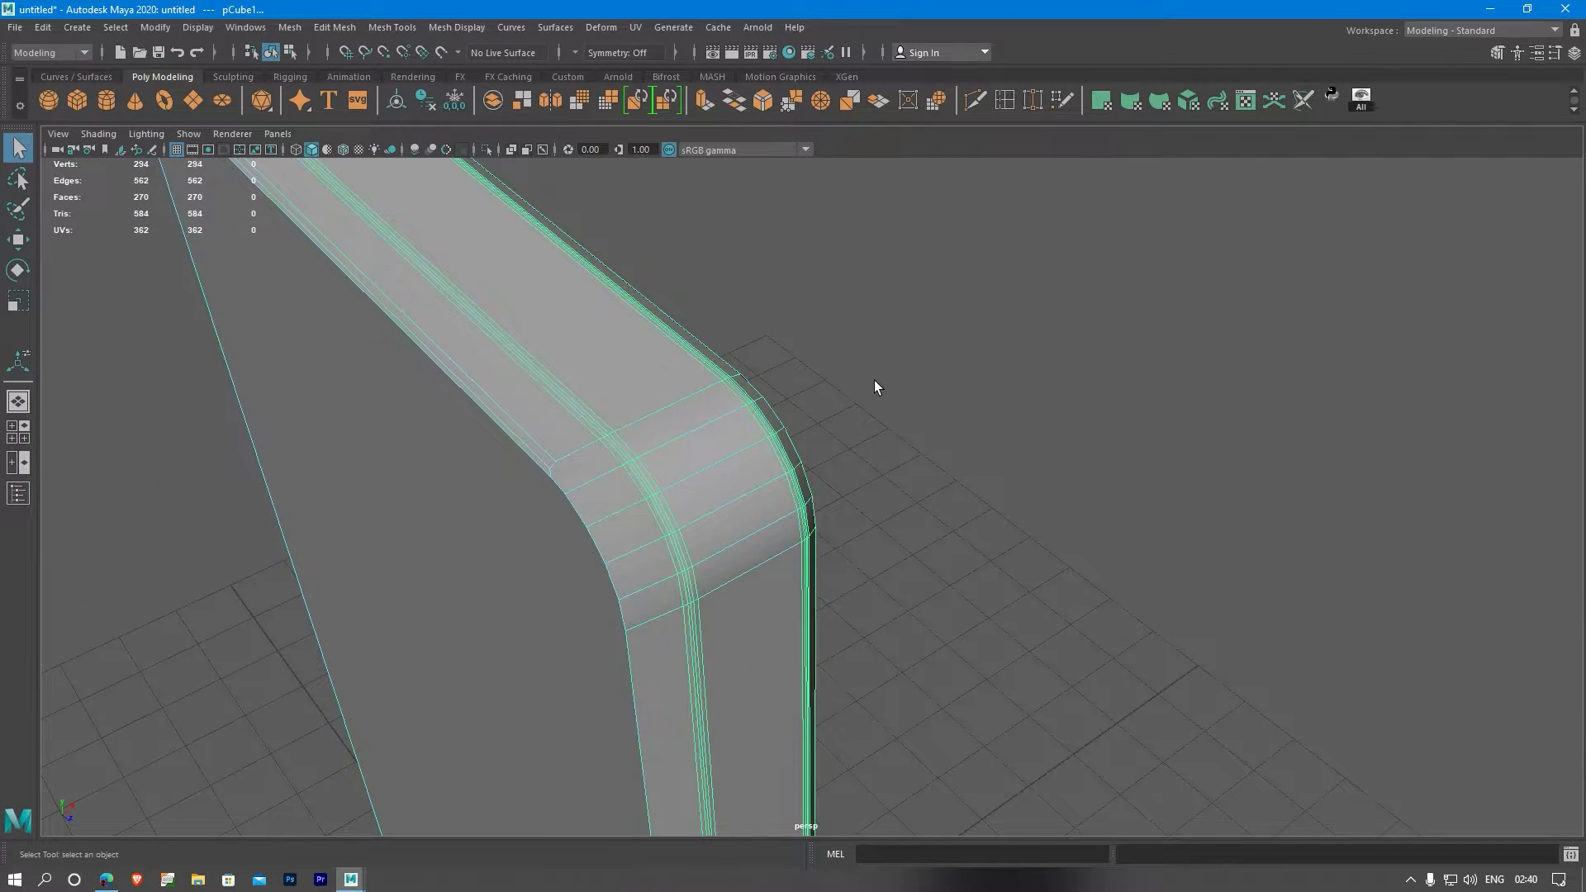
pyautogui.click(874, 380)
pyautogui.keyDown('alt'); pyautogui.moveTo(805, 425); pyautogui.dragTo(903, 528); pyautogui.keyUp('alt')
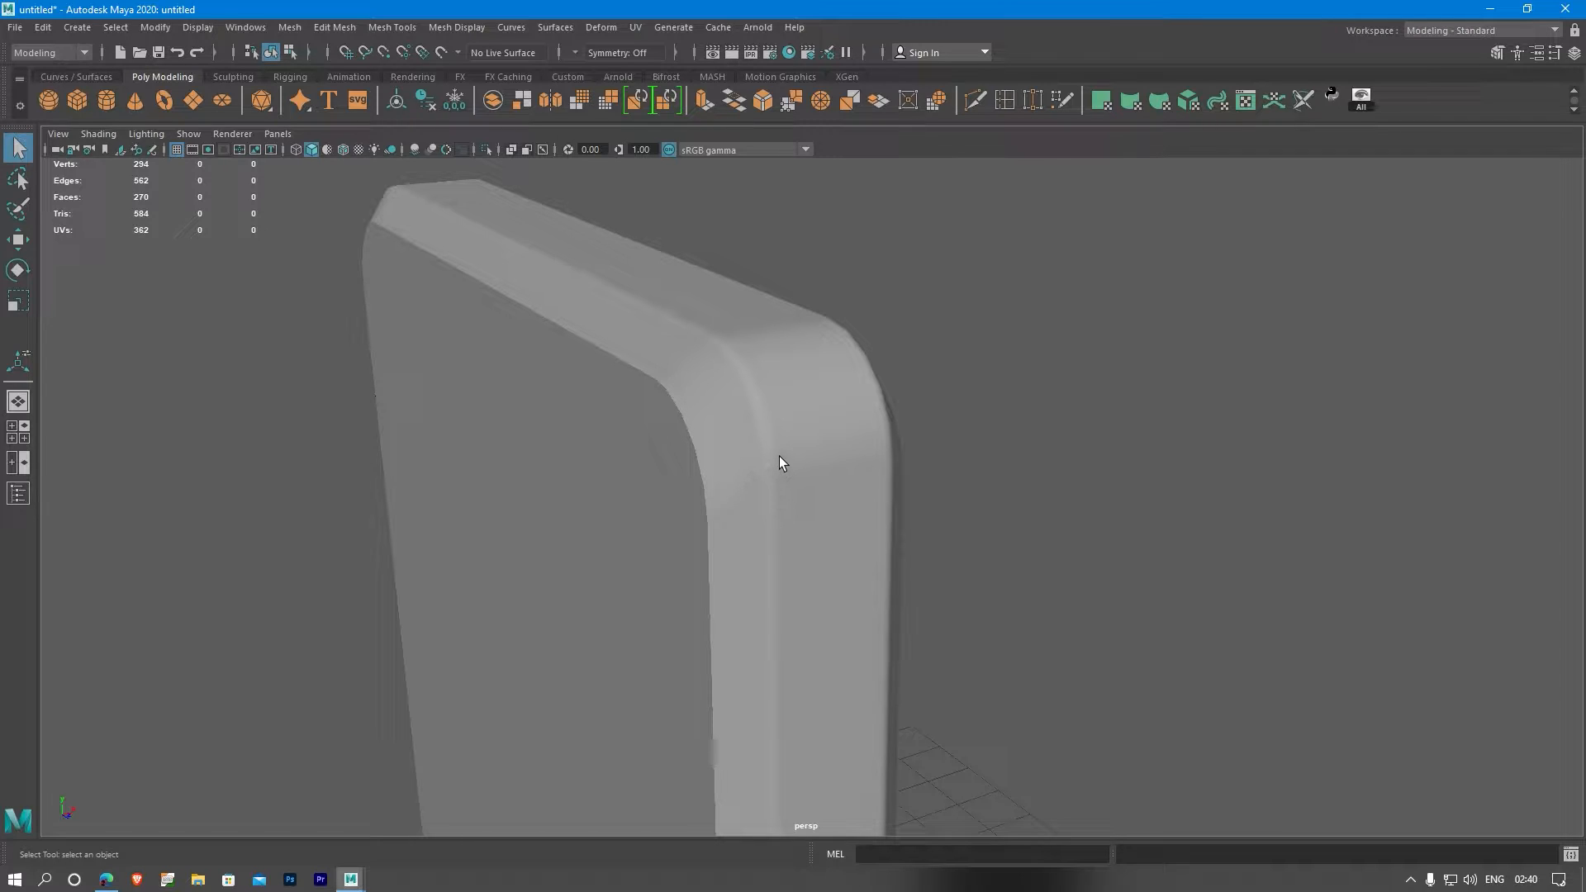
pyautogui.keyDown('alt'); pyautogui.moveTo(755, 458); pyautogui.dragTo(919, 497, button='right'); pyautogui.keyUp('alt')
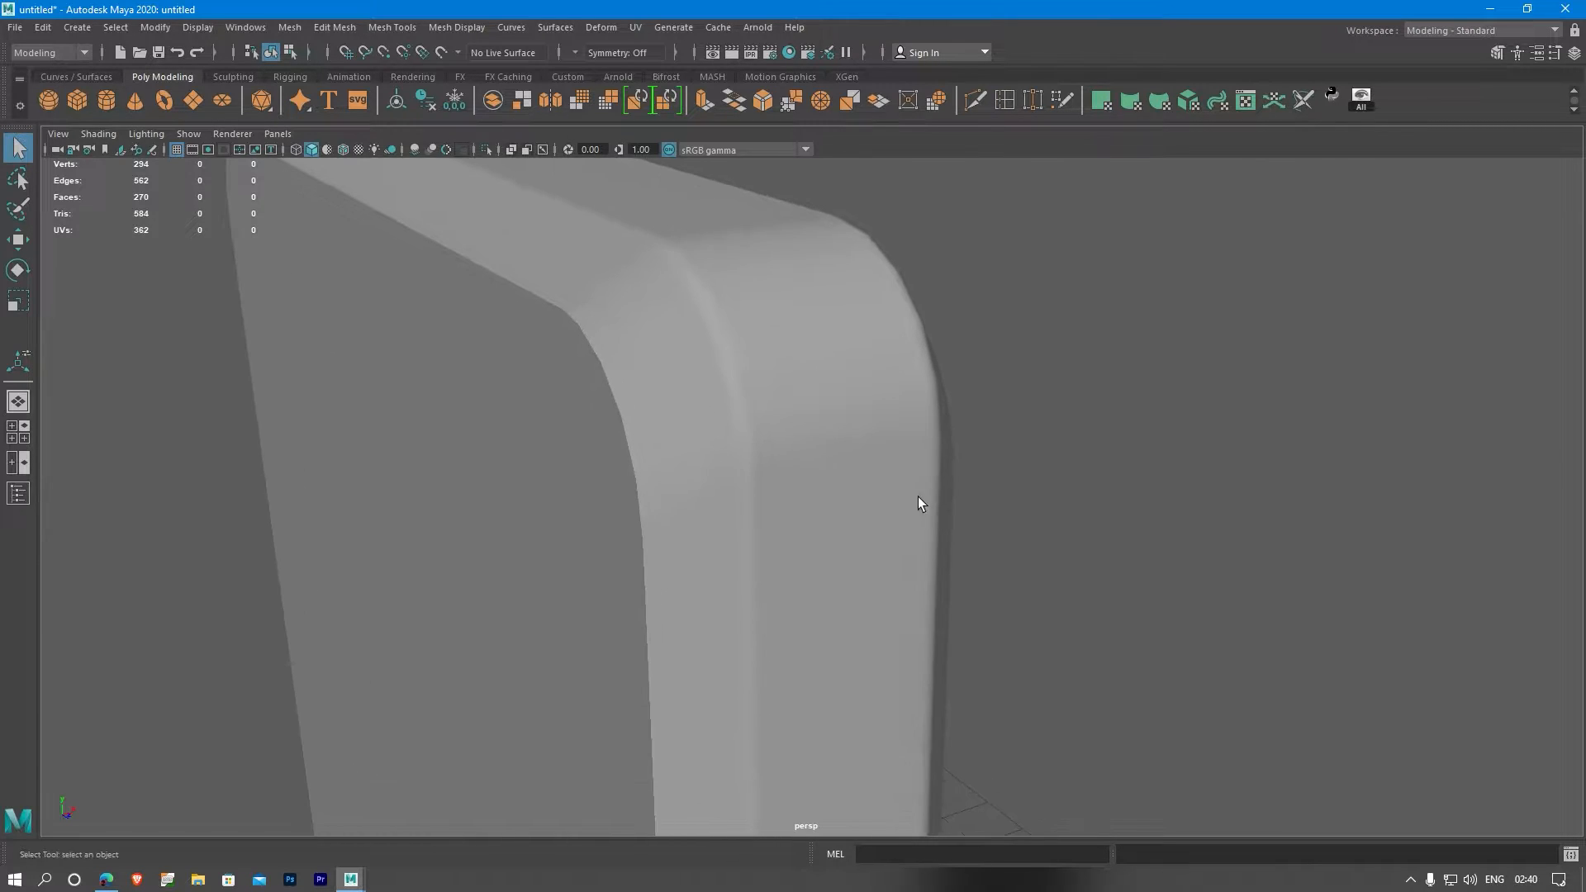
pyautogui.click(815, 440)
pyautogui.keyDown('alt'); pyautogui.moveTo(815, 440); pyautogui.dragTo(844, 479, button='right'); pyautogui.keyUp('alt')
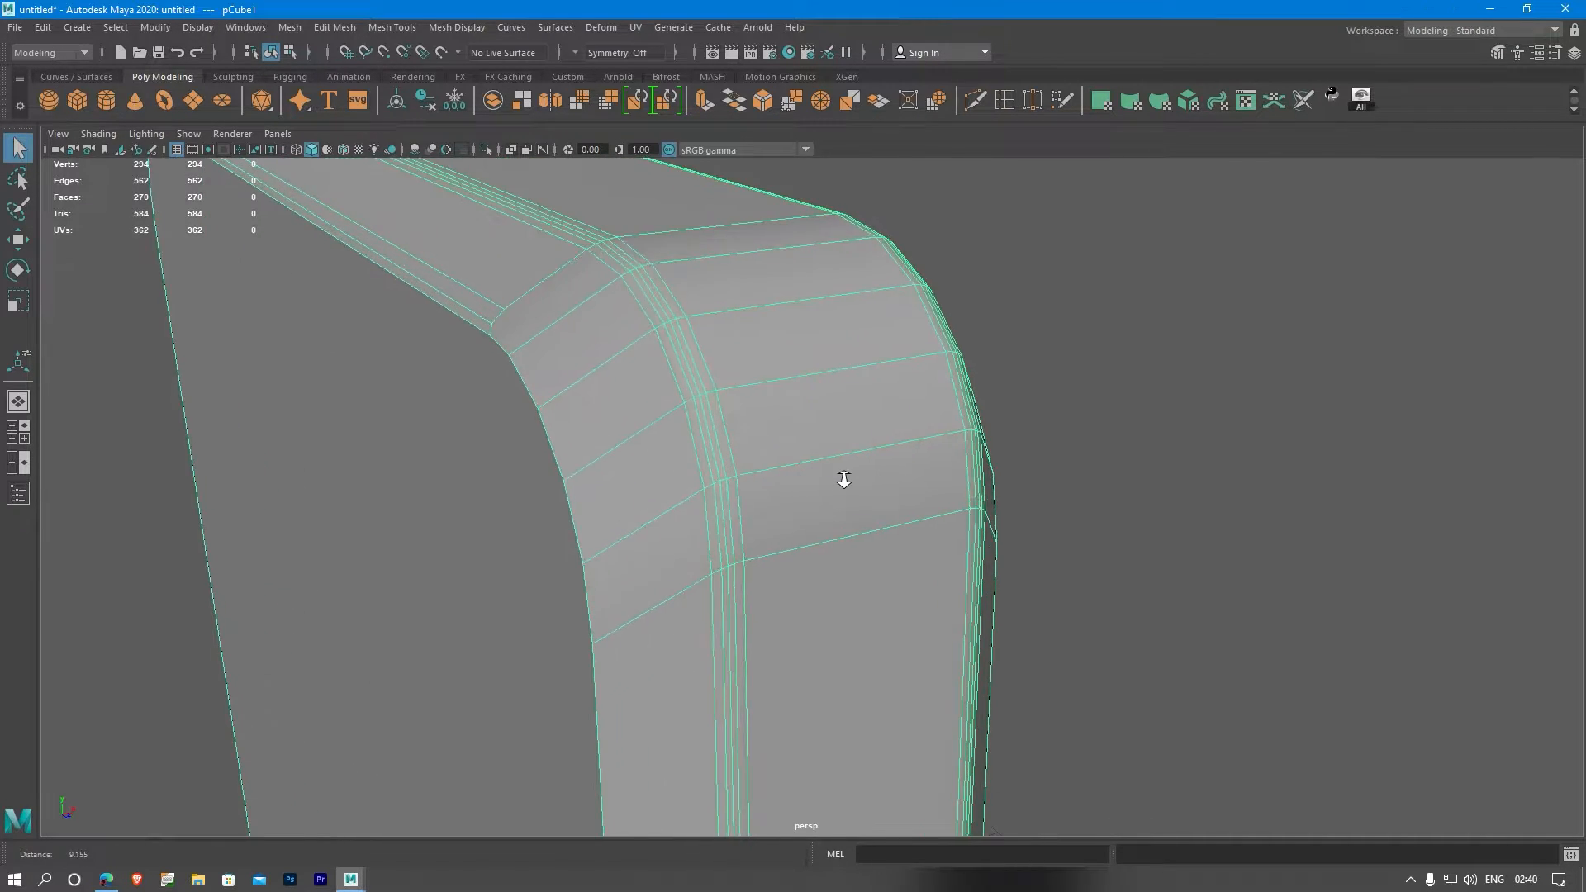
pyautogui.moveTo(724, 420); pyautogui.dragTo(725, 374, button='right')
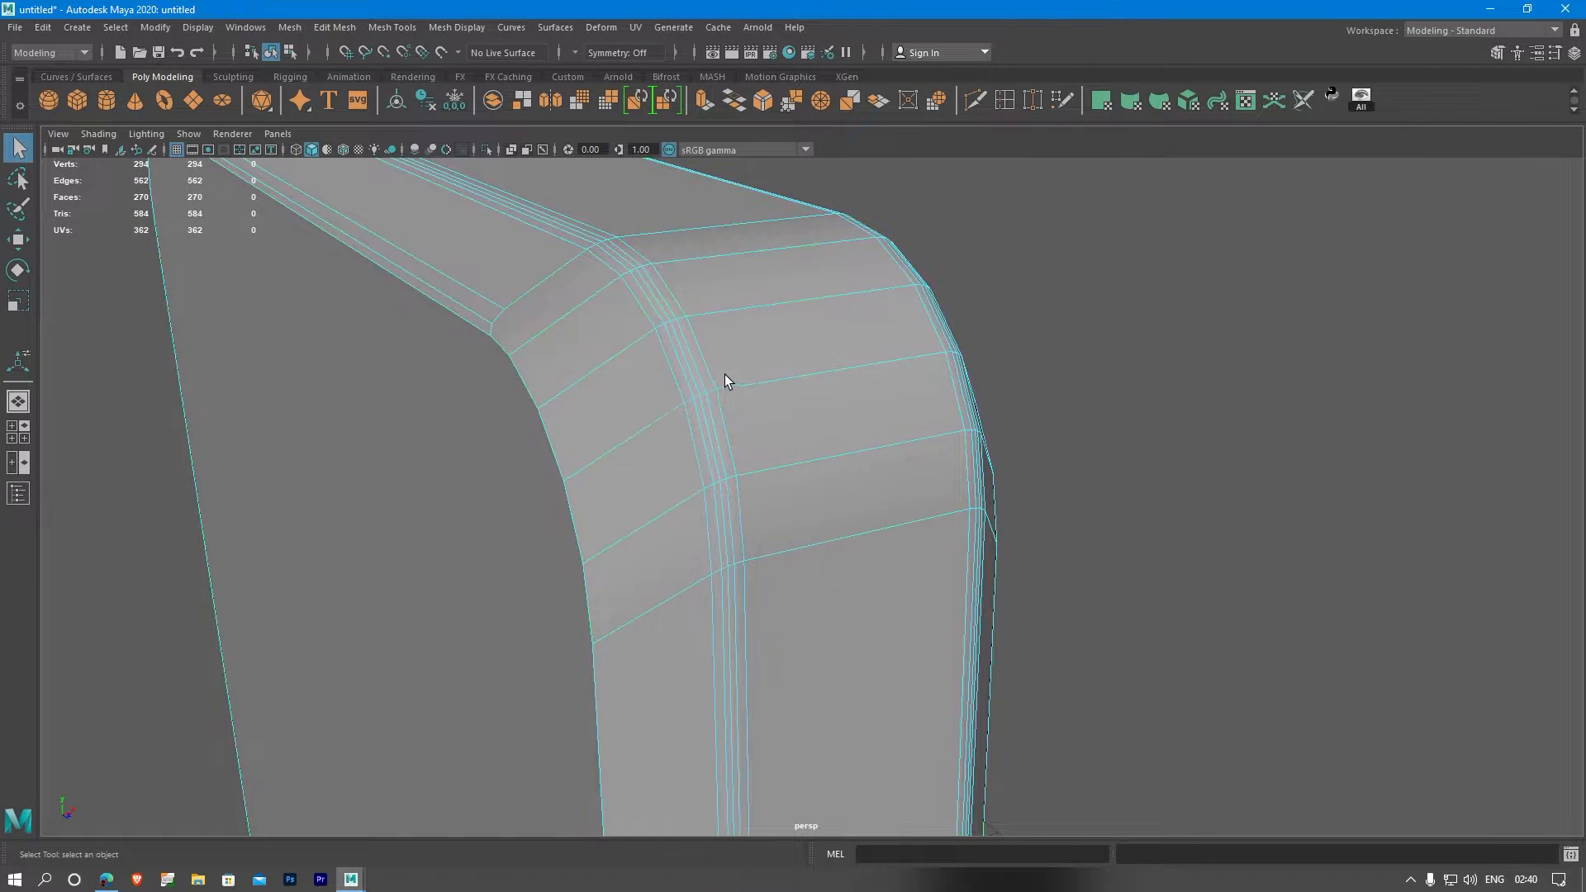
# - Undo the bevel on the middle edge loops, back to their selection
pyautogui.hotkey('ctrl', 'z')
pyautogui.hotkey('ctrl', 'z')
pyautogui.hotkey('ctrl', 'z')
pyautogui.hotkey('ctrl', 'z')
pyautogui.hotkey('ctrl', 'z')
pyautogui.hotkey('ctrl', 'z')
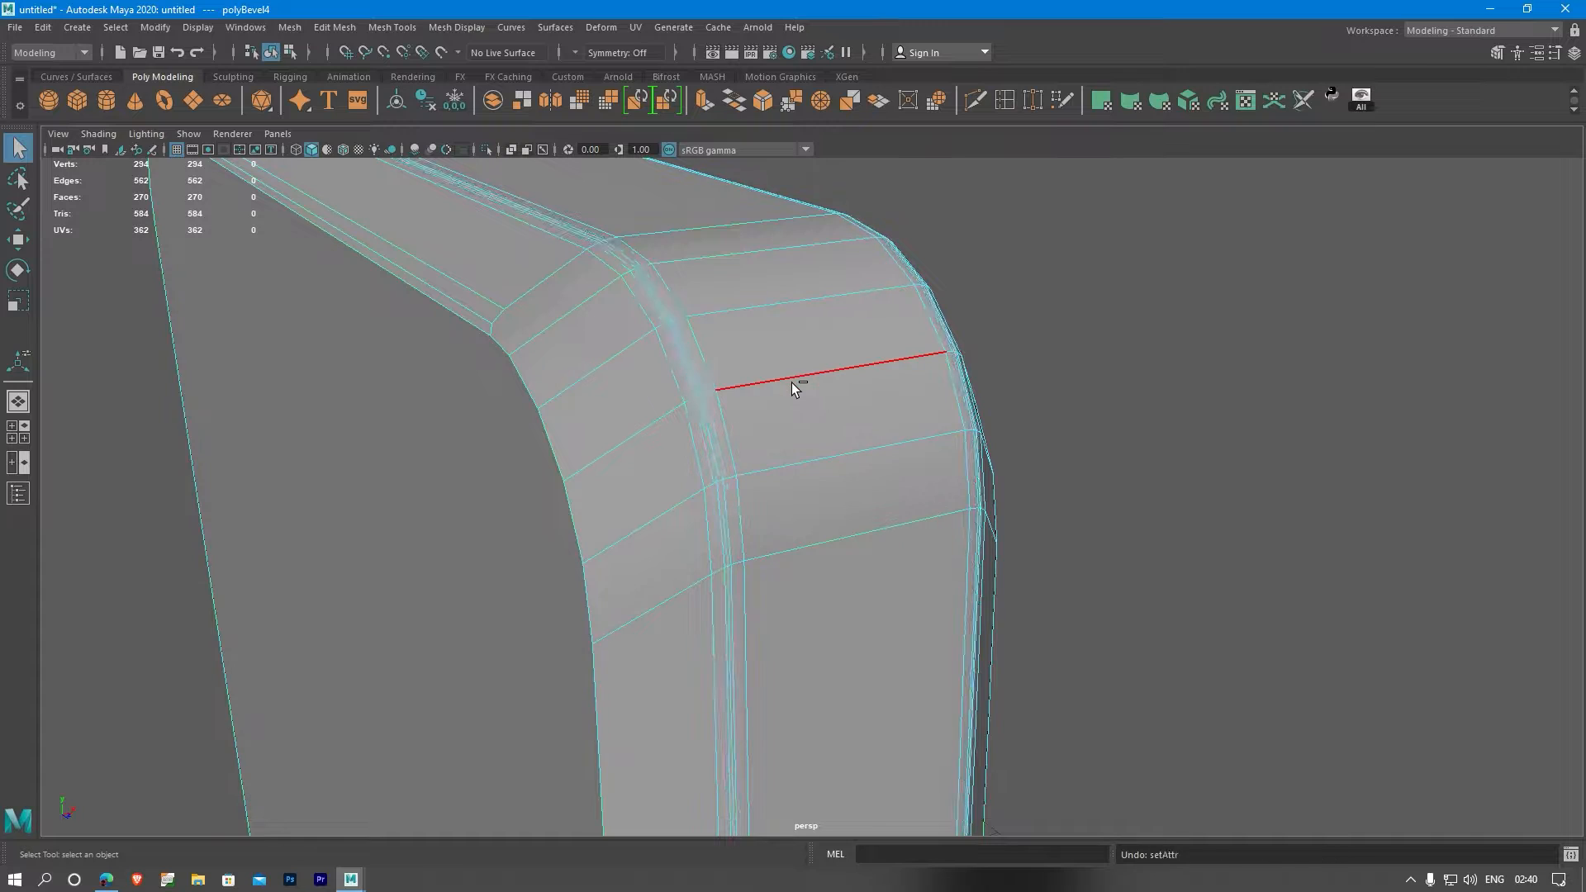
pyautogui.hotkey('ctrl', 'z')
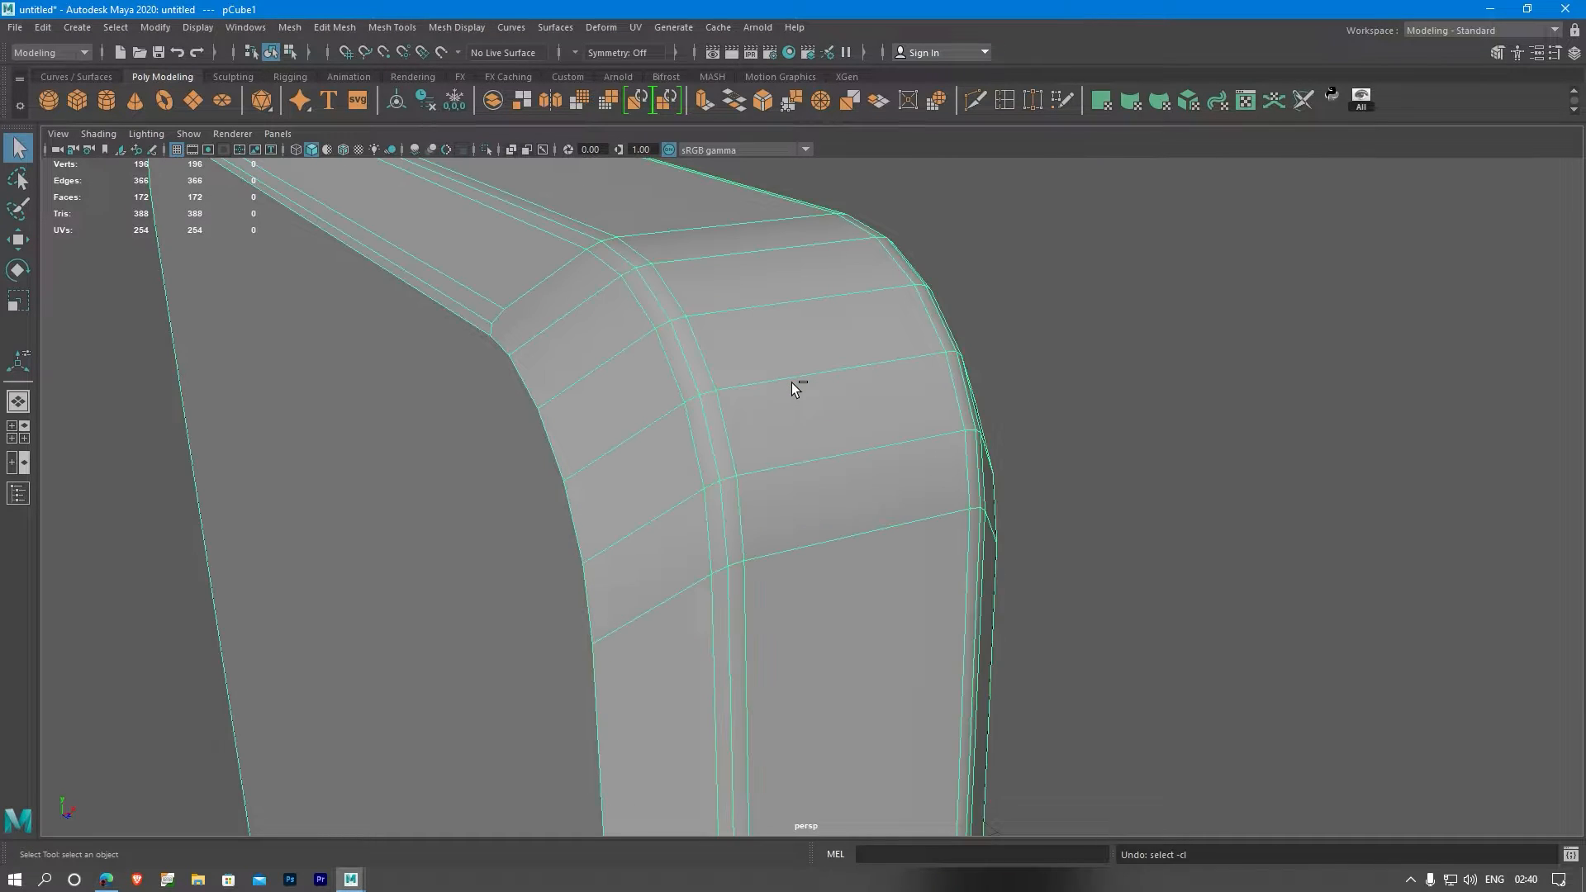
pyautogui.hotkey('ctrl', 'z')
pyautogui.hotkey('ctrl', 'z')
pyautogui.hotkey('ctrl', 'z')
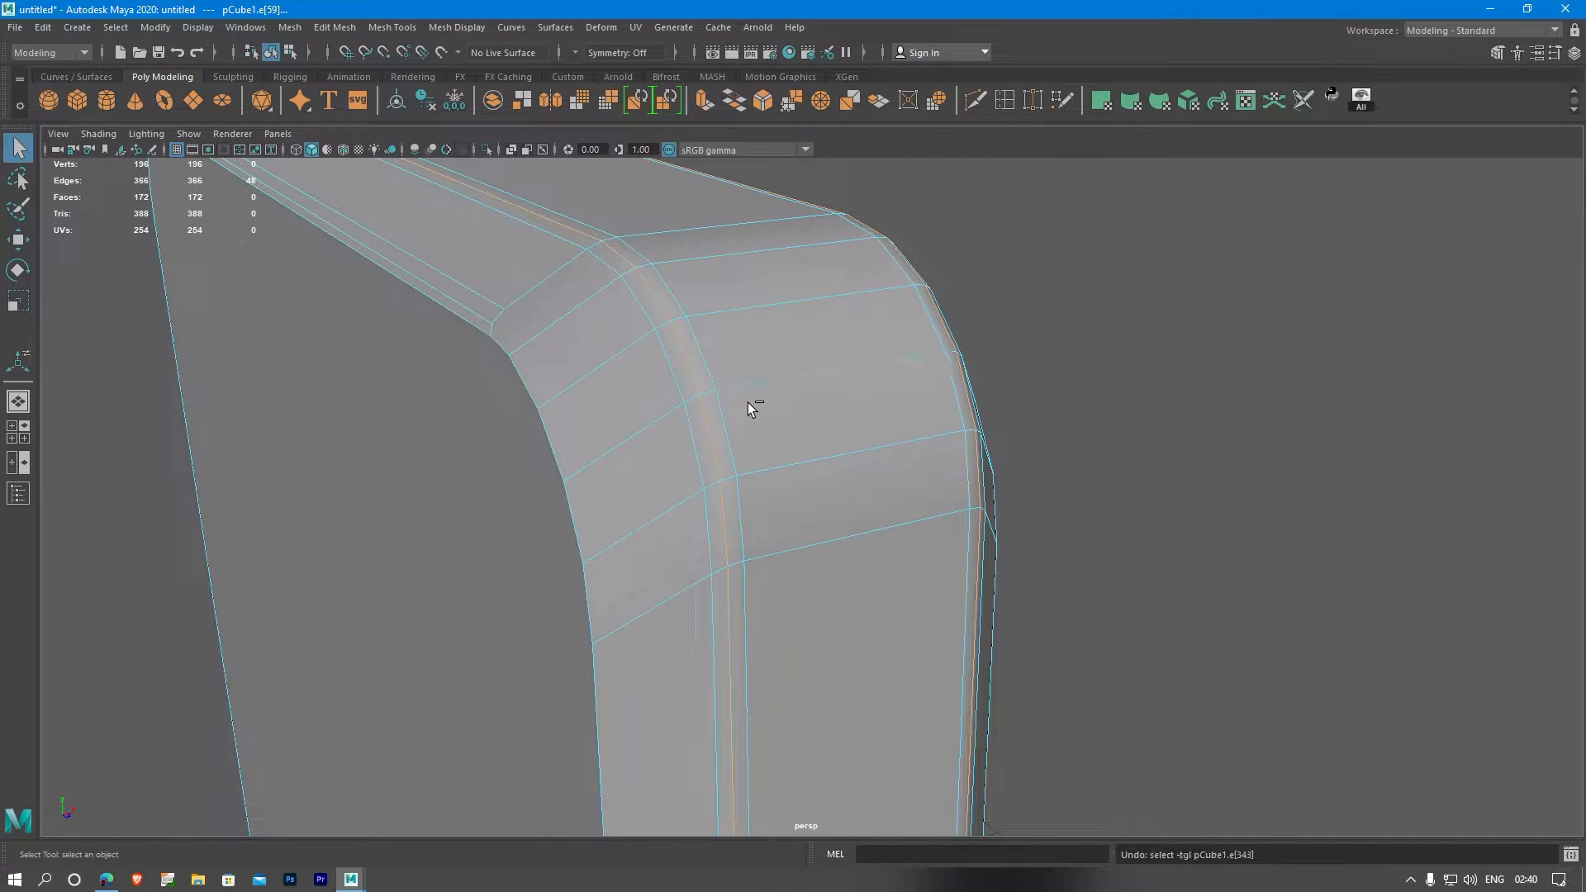
# - Undo the two-segment bevel where the chamfers meet the narrow sides, back to the original edge loop selection
pyautogui.hotkey('ctrl', 'z')
pyautogui.hotkey('ctrl', 'z')
pyautogui.hotkey('ctrl', 'z')
pyautogui.hotkey('ctrl', 'z')
pyautogui.hotkey('ctrl', 'z')
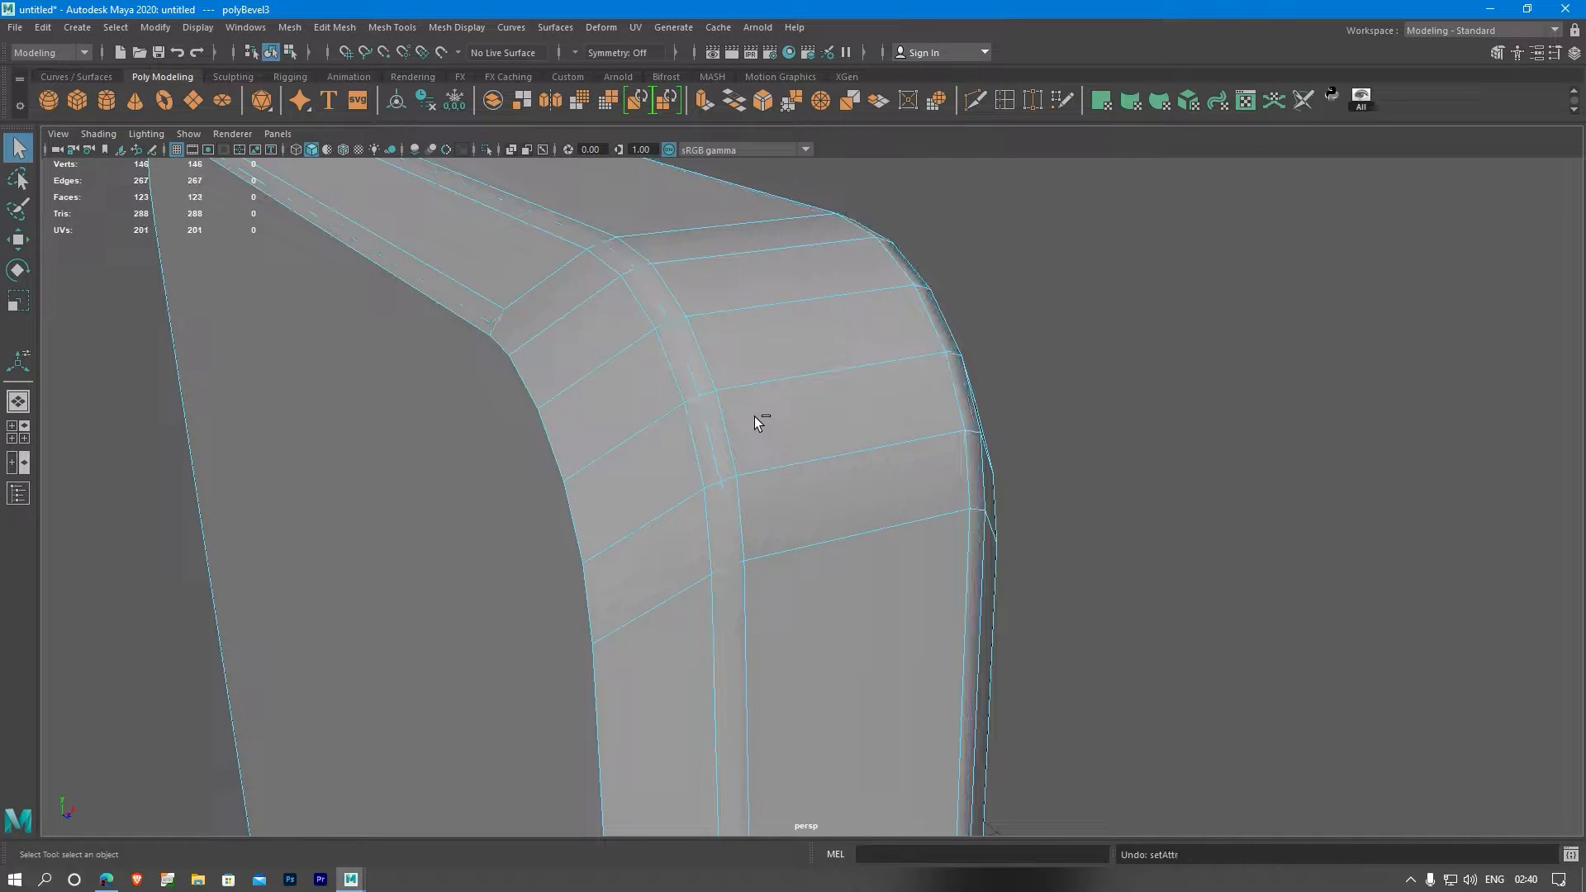
pyautogui.hotkey('ctrl', 'z')
pyautogui.hotkey('ctrl', 'z')
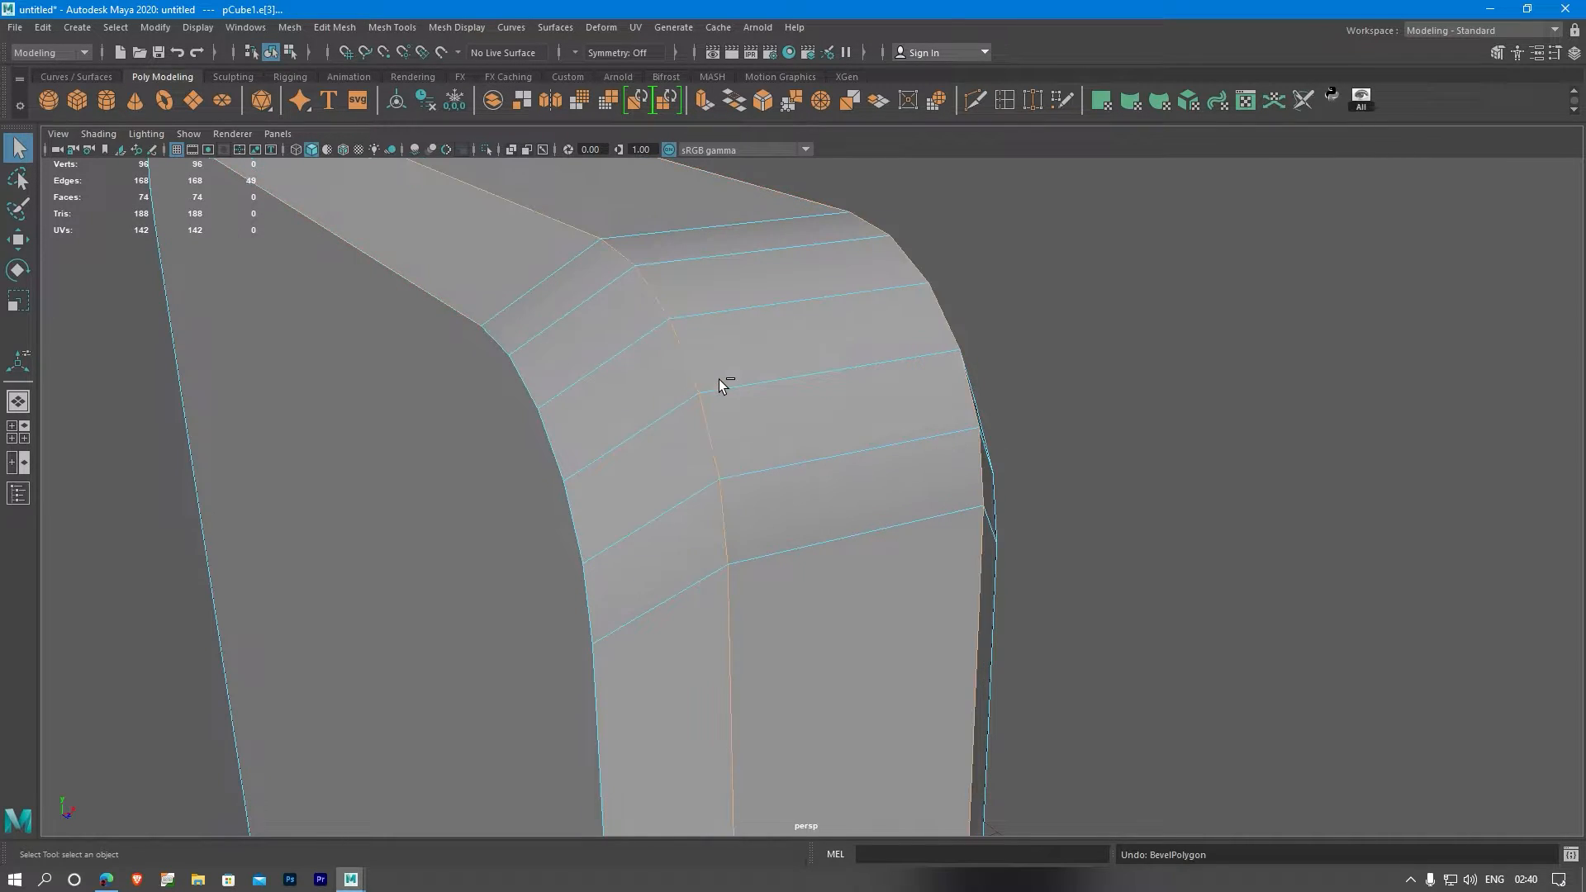
pyautogui.click(387, 30)
pyautogui.moveTo(262, 30)
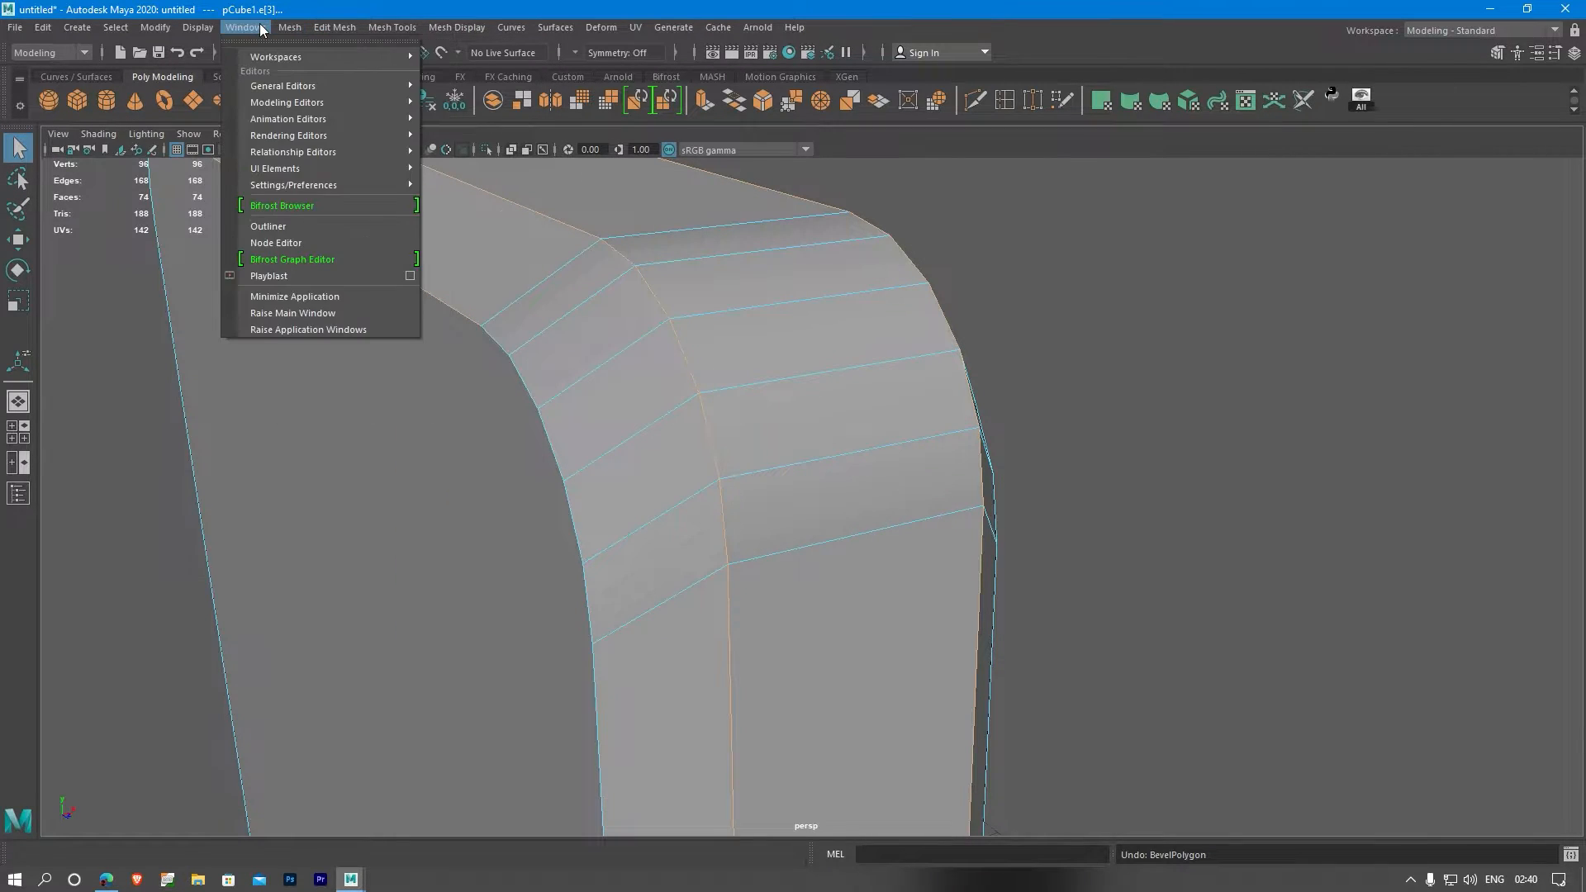
pyautogui.click(347, 87)
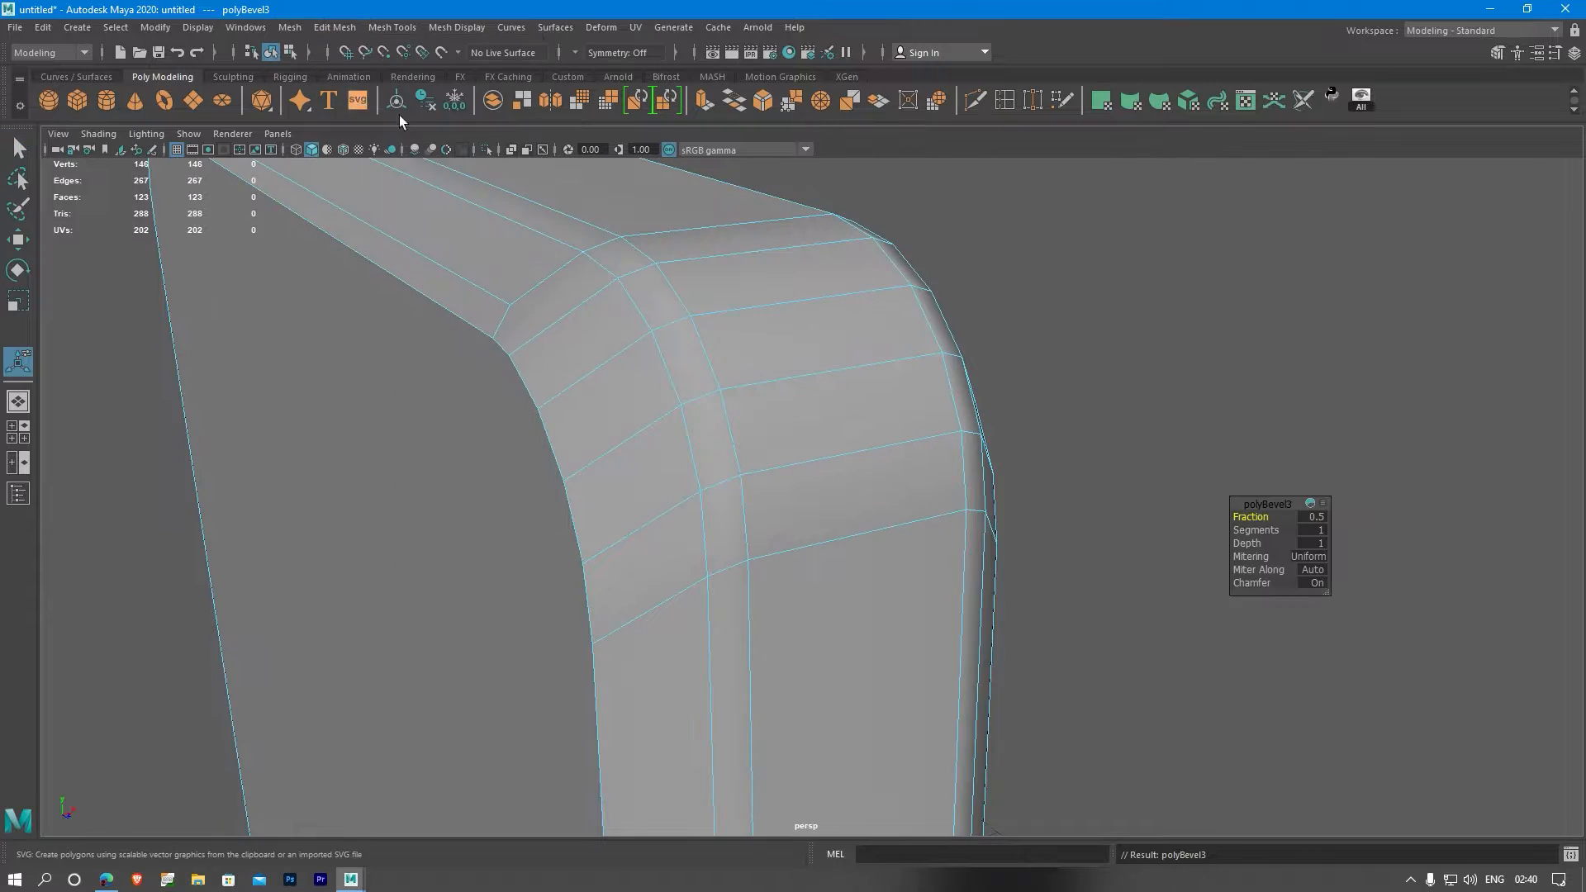
pyautogui.hotkey('ctrl', 'z')
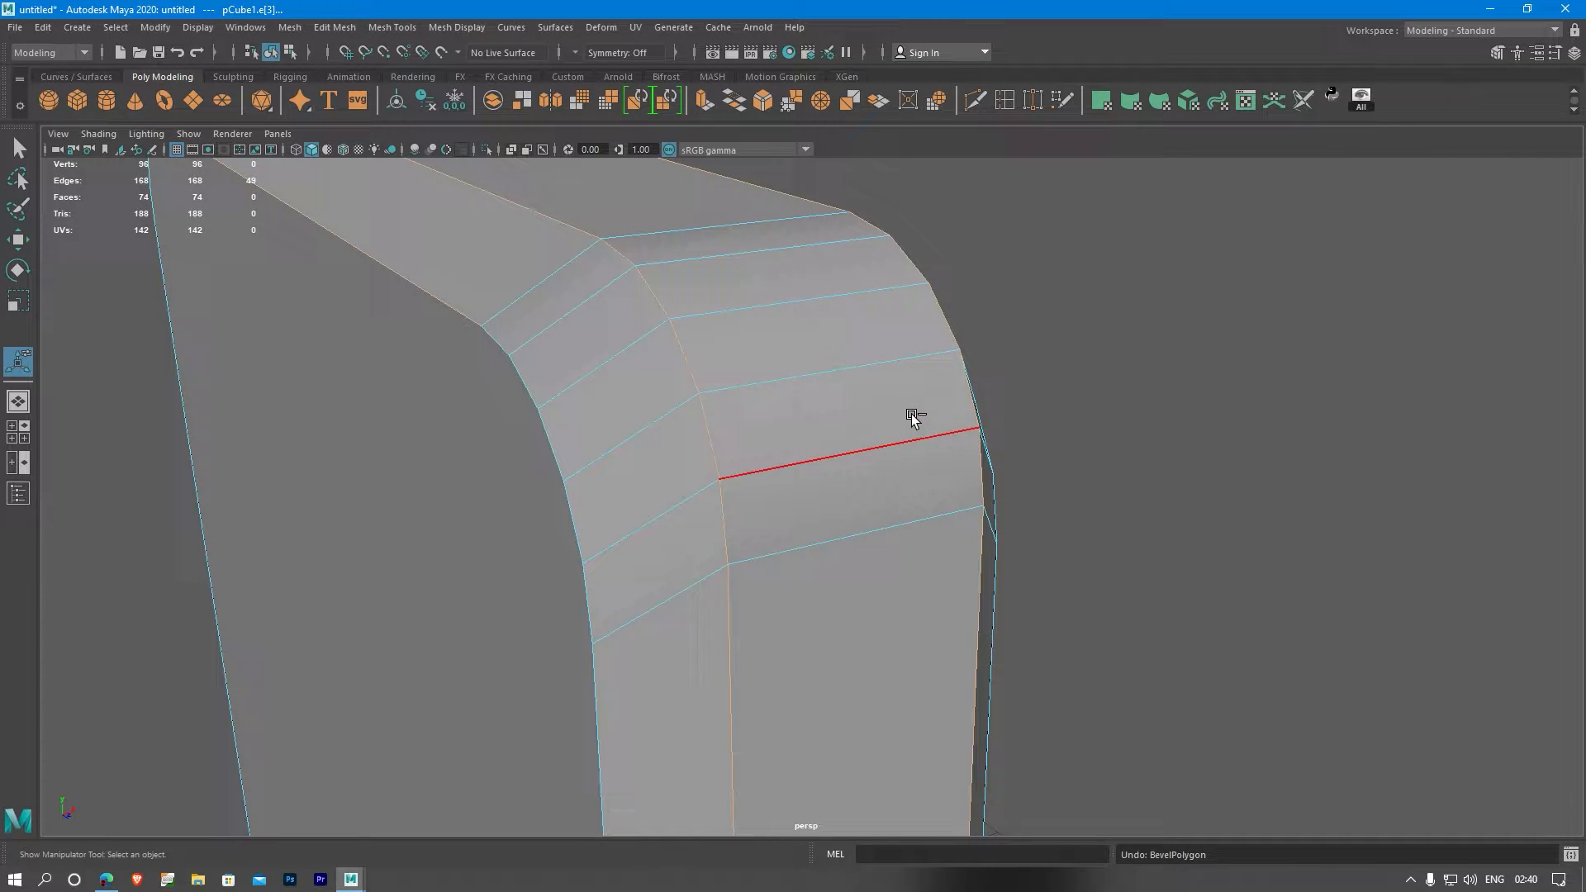
# - Deselect the stray upper edge between the broad face and the chamfer, and bevel the remaining selected edge loops
pyautogui.keyDown('ctrl'); pyautogui.click(444, 299); pyautogui.keyUp('ctrl')
pyautogui.click(345, 30)
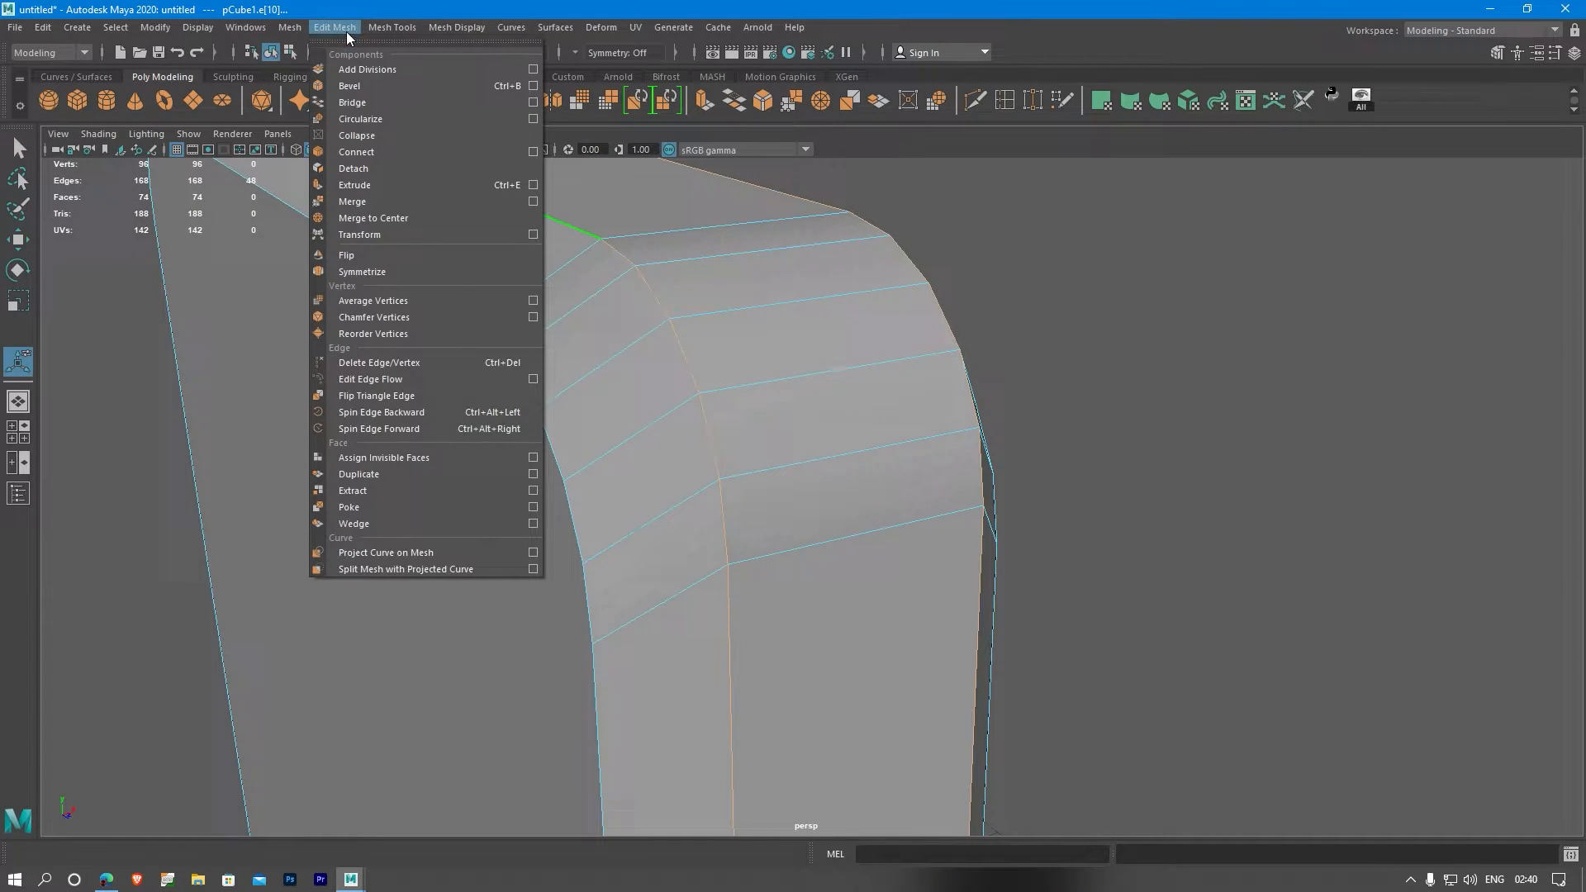
pyautogui.click(365, 86)
pyautogui.keyDown('alt'); pyautogui.moveTo(804, 396); pyautogui.dragTo(1002, 599); pyautogui.keyUp('alt')
pyautogui.keyDown('alt'); pyautogui.moveTo(1002, 598); pyautogui.dragTo(1084, 574, button='right'); pyautogui.keyUp('alt')
pyautogui.keyDown('alt'); pyautogui.moveTo(885, 465); pyautogui.dragTo(909, 581, button='middle'); pyautogui.keyUp('alt')
pyautogui.keyDown('alt'); pyautogui.moveTo(866, 579); pyautogui.dragTo(940, 591, button='right'); pyautogui.keyUp('alt')
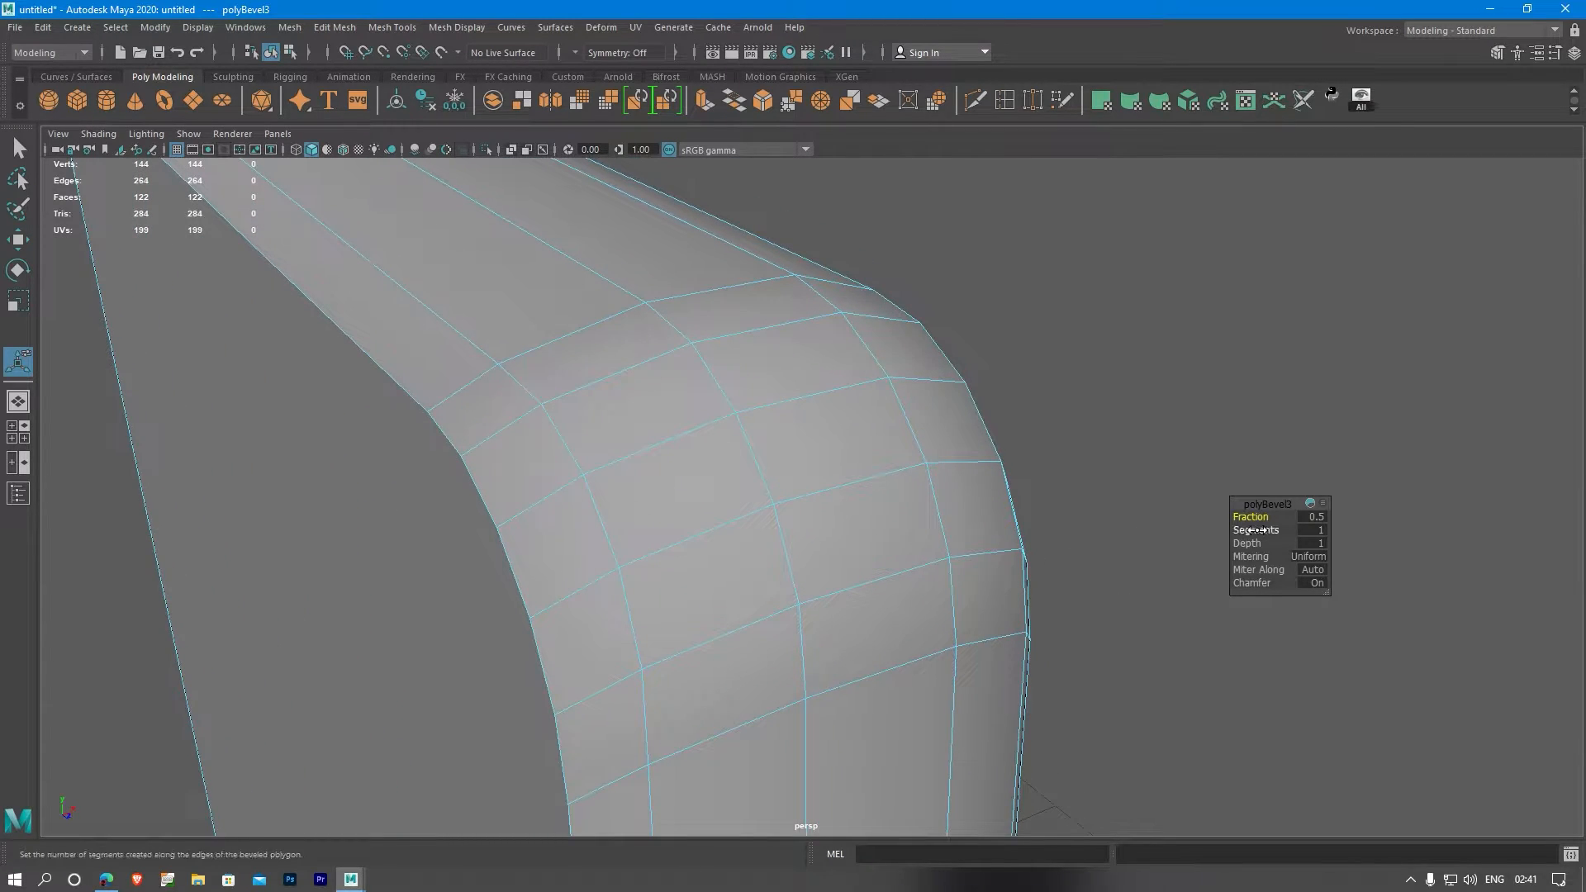
# - Try the bevel with fractions of 0.1 and 0.06 and with three segments, and return it to one segment
pyautogui.moveTo(1279, 517); pyautogui.dragTo(1261, 516, button='middle')
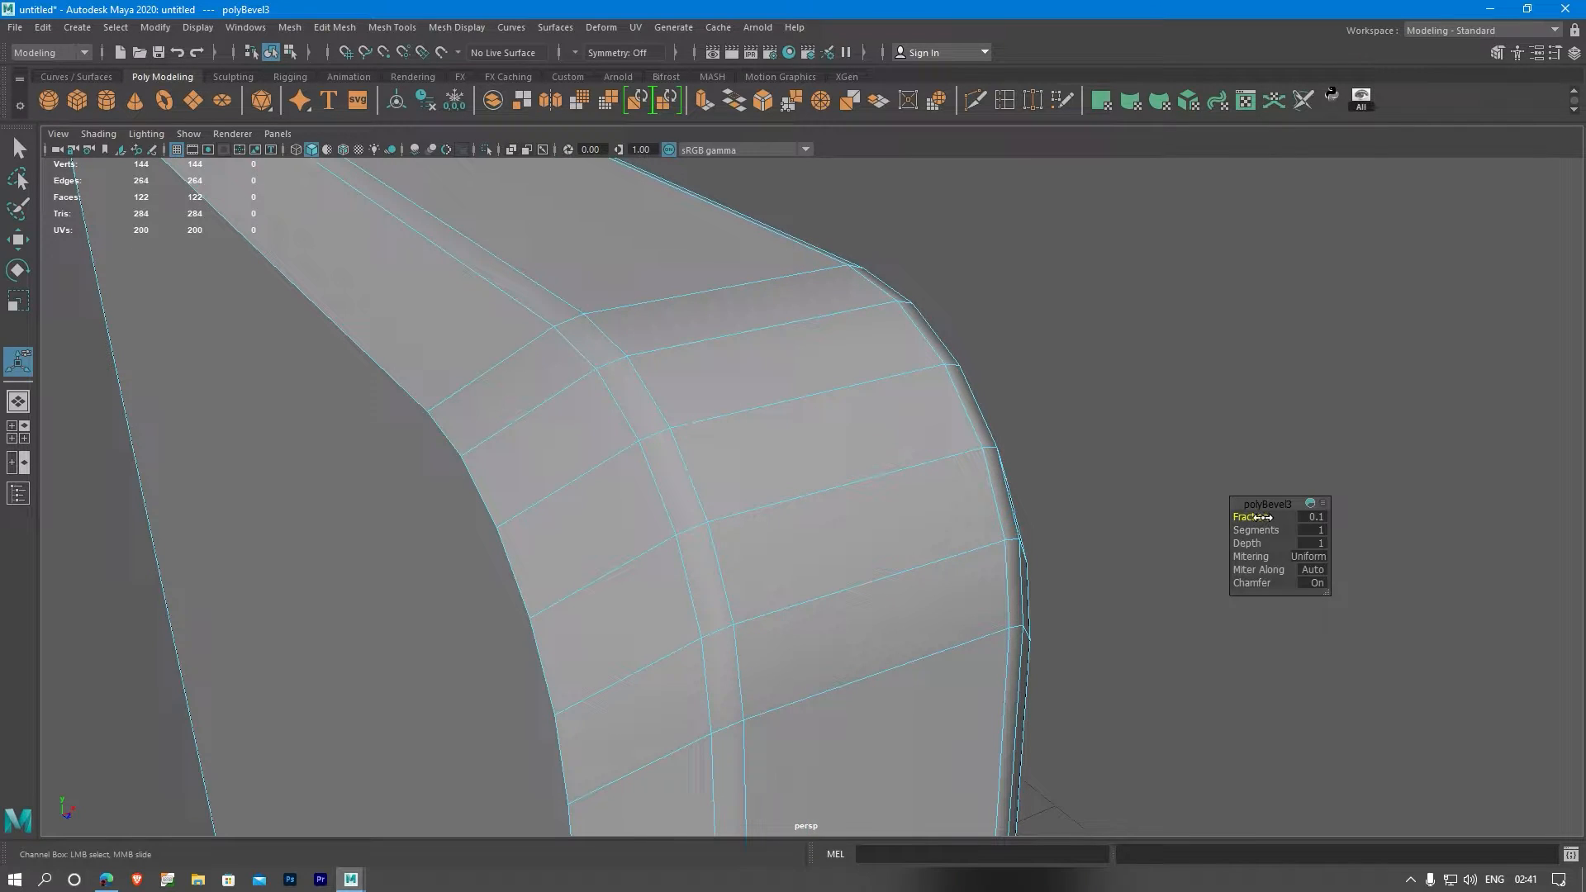
pyautogui.click(1314, 518)
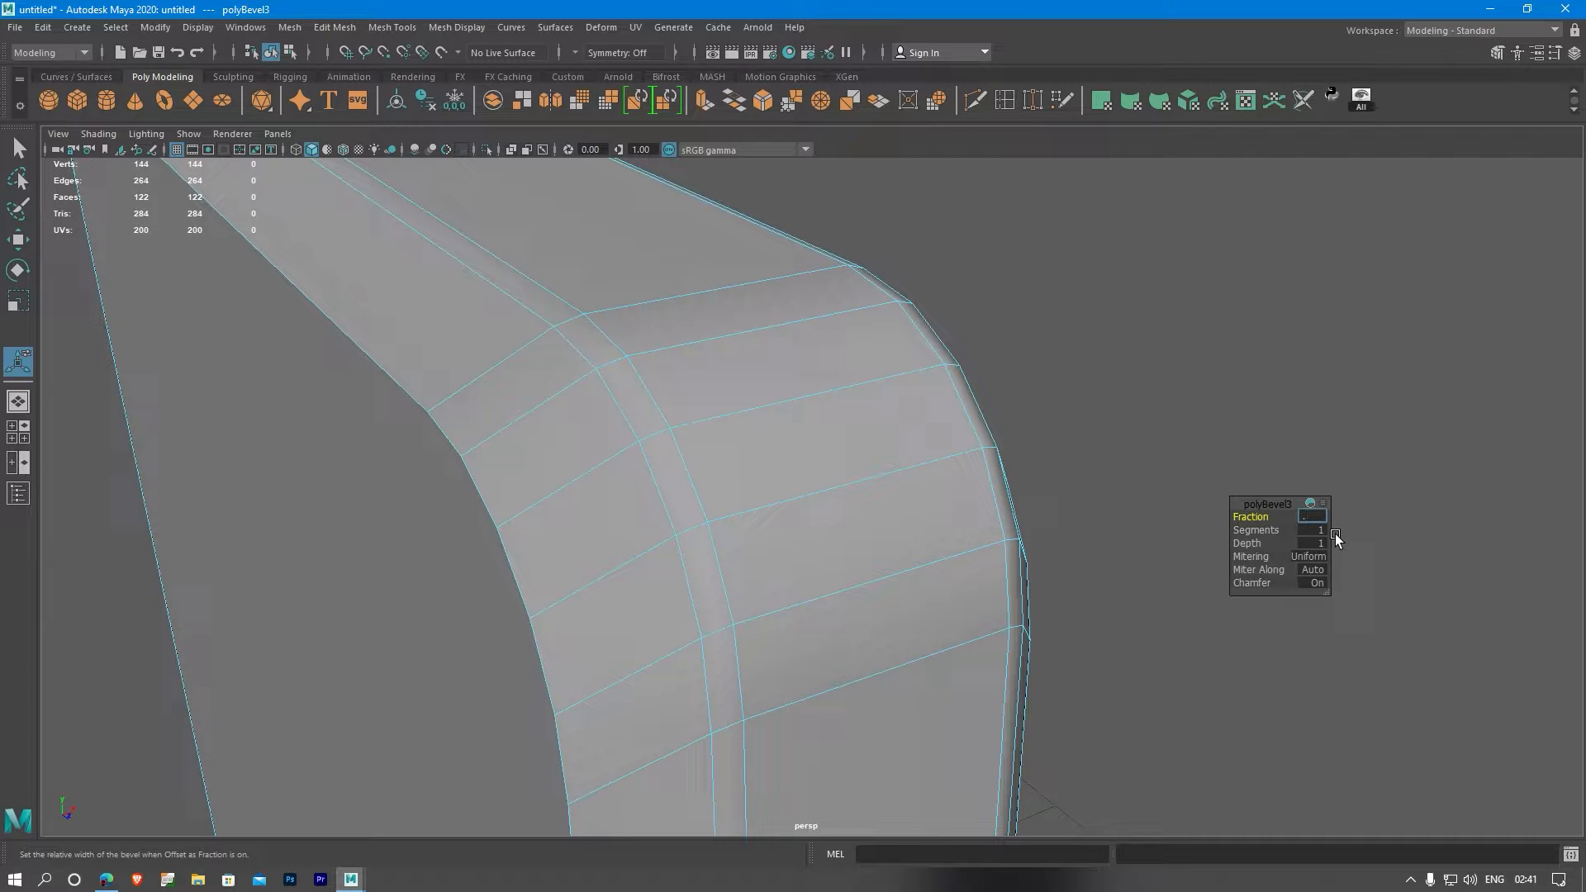
pyautogui.press('Return')
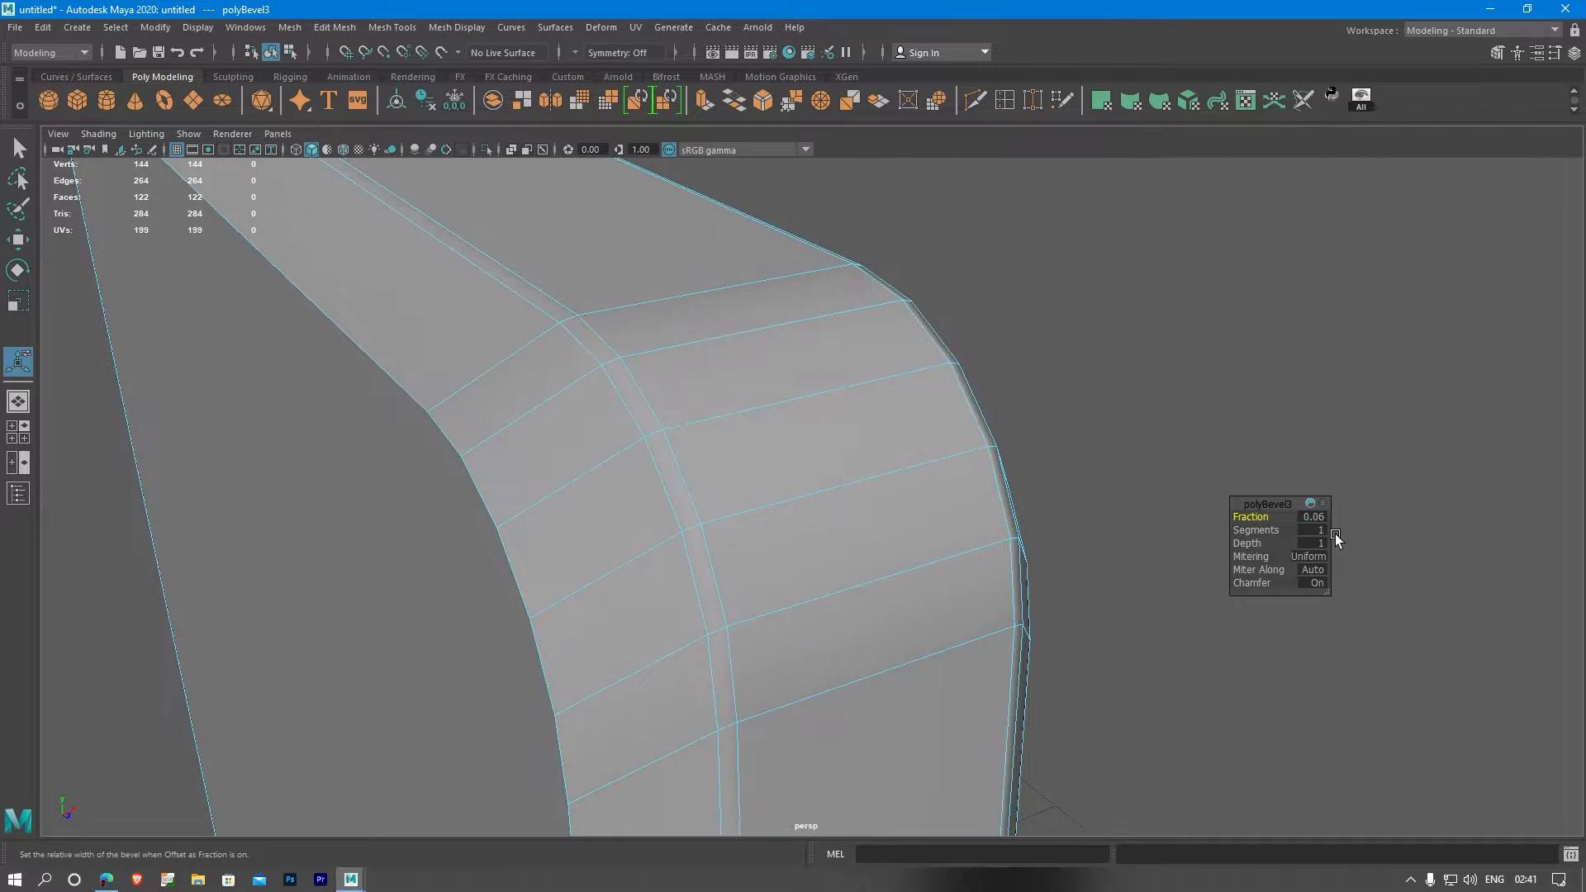
pyautogui.click(1256, 531)
pyautogui.moveTo(1256, 530); pyautogui.dragTo(1269, 530, button='middle')
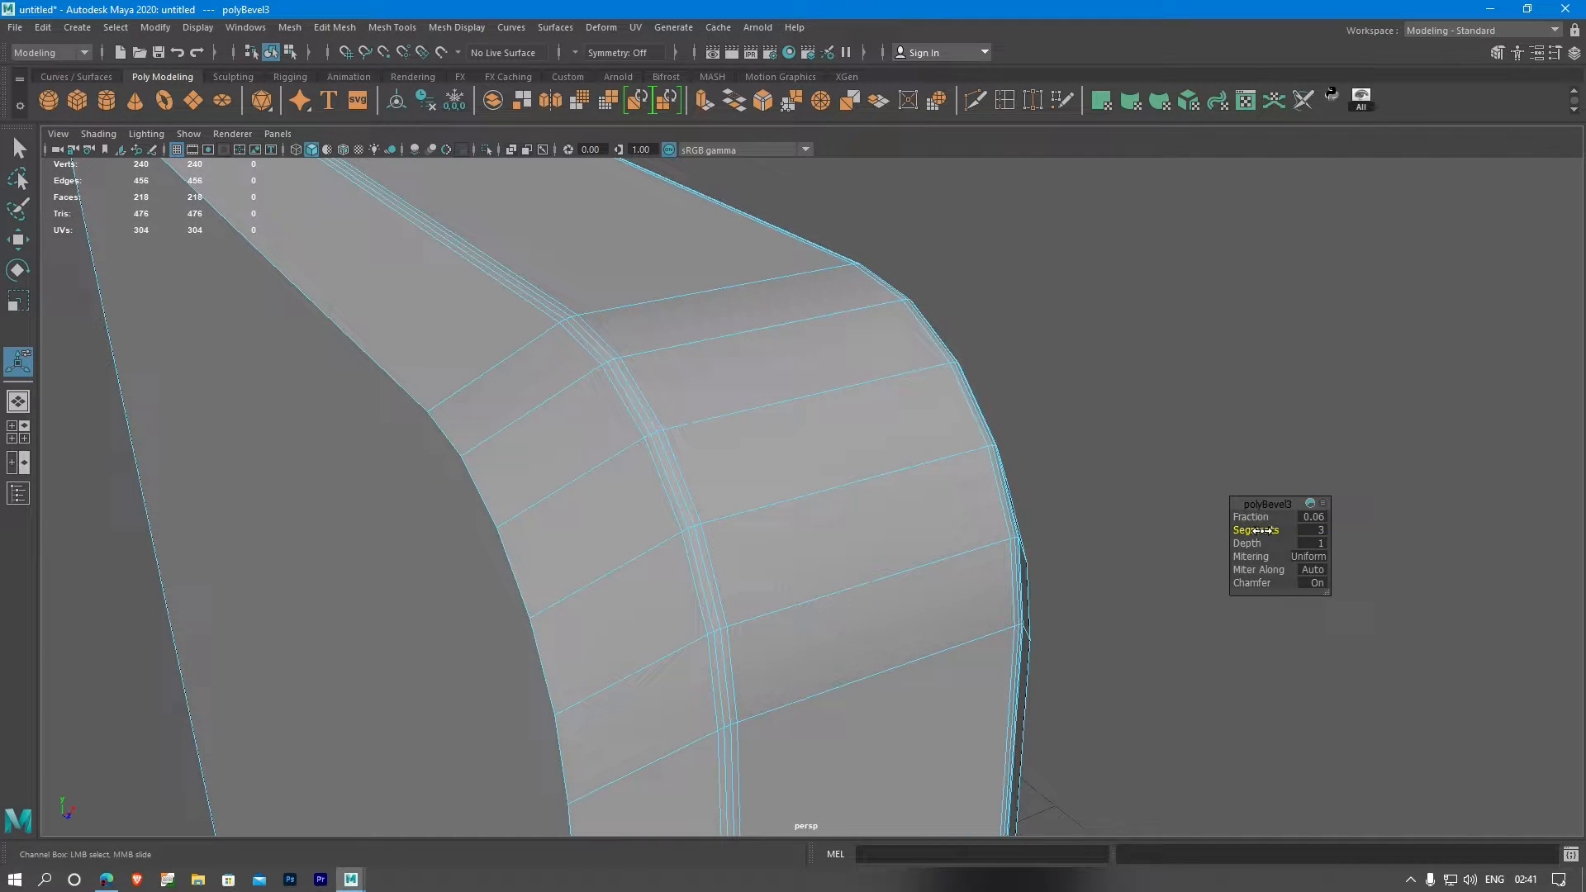
pyautogui.moveTo(1260, 532); pyautogui.dragTo(1248, 534, button='middle')
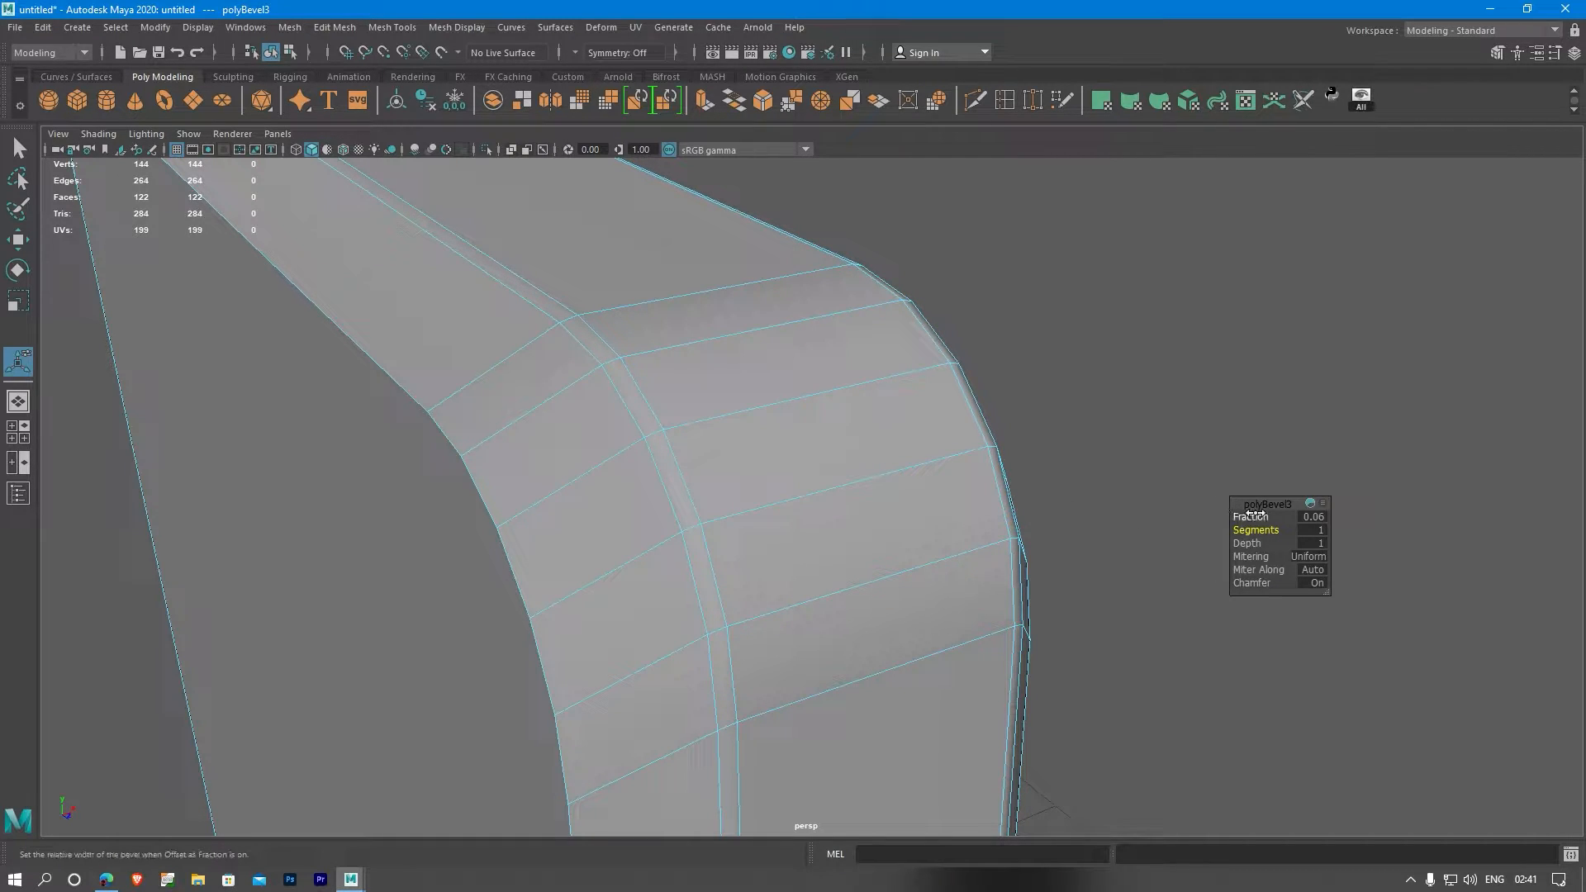
# - Set the bevel's fraction to 0.04 and its segments to 2
pyautogui.click(1305, 516)
pyautogui.write('.04')
pyautogui.press('Return')
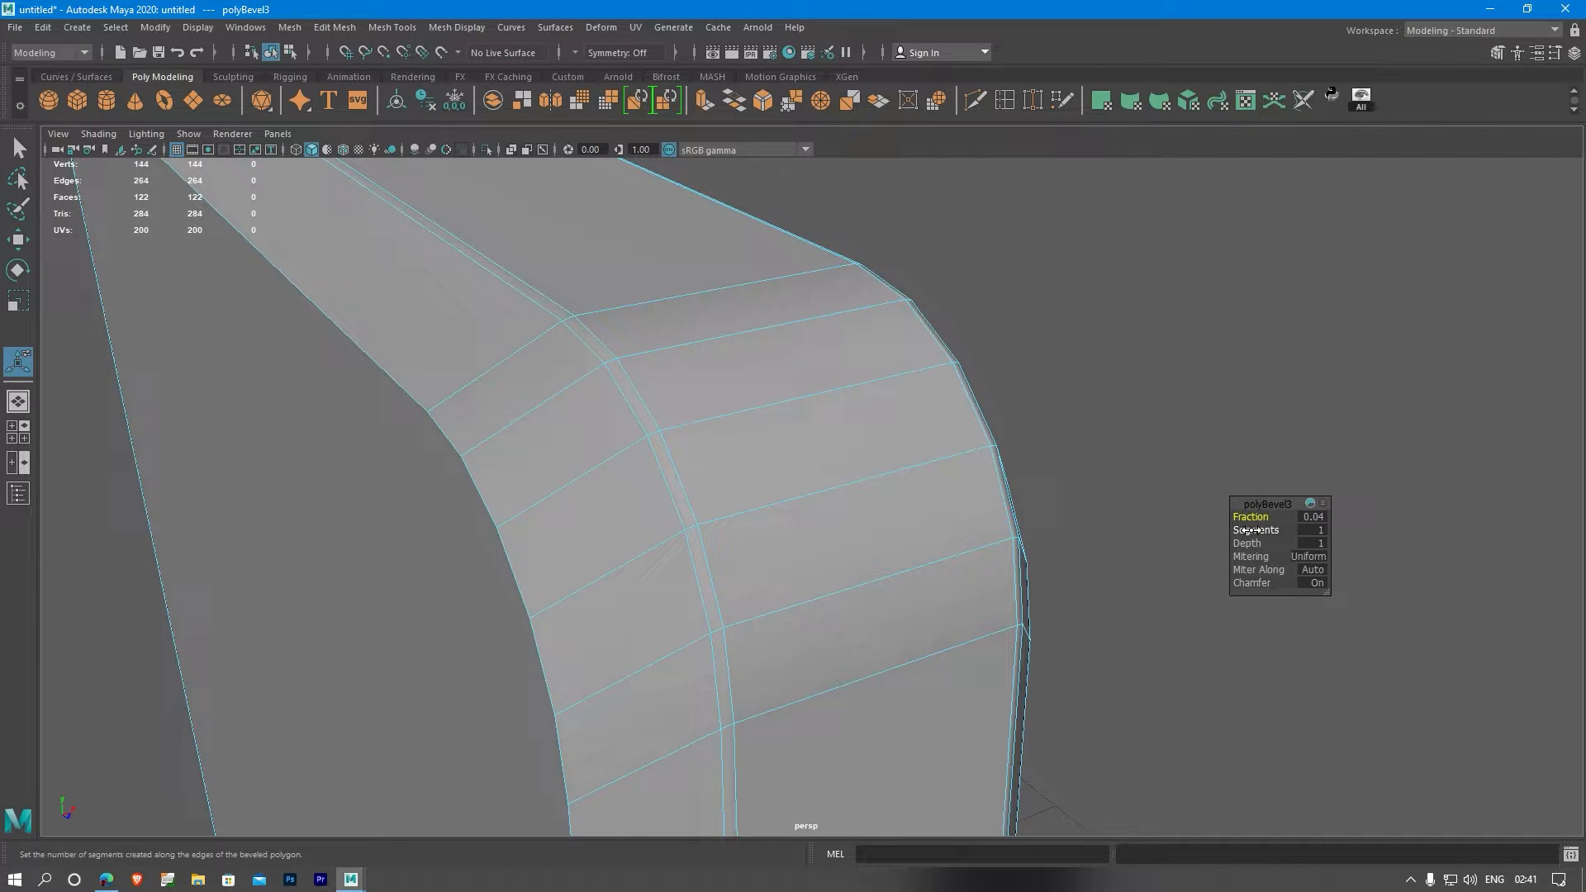
pyautogui.moveTo(1254, 530); pyautogui.dragTo(1262, 530)
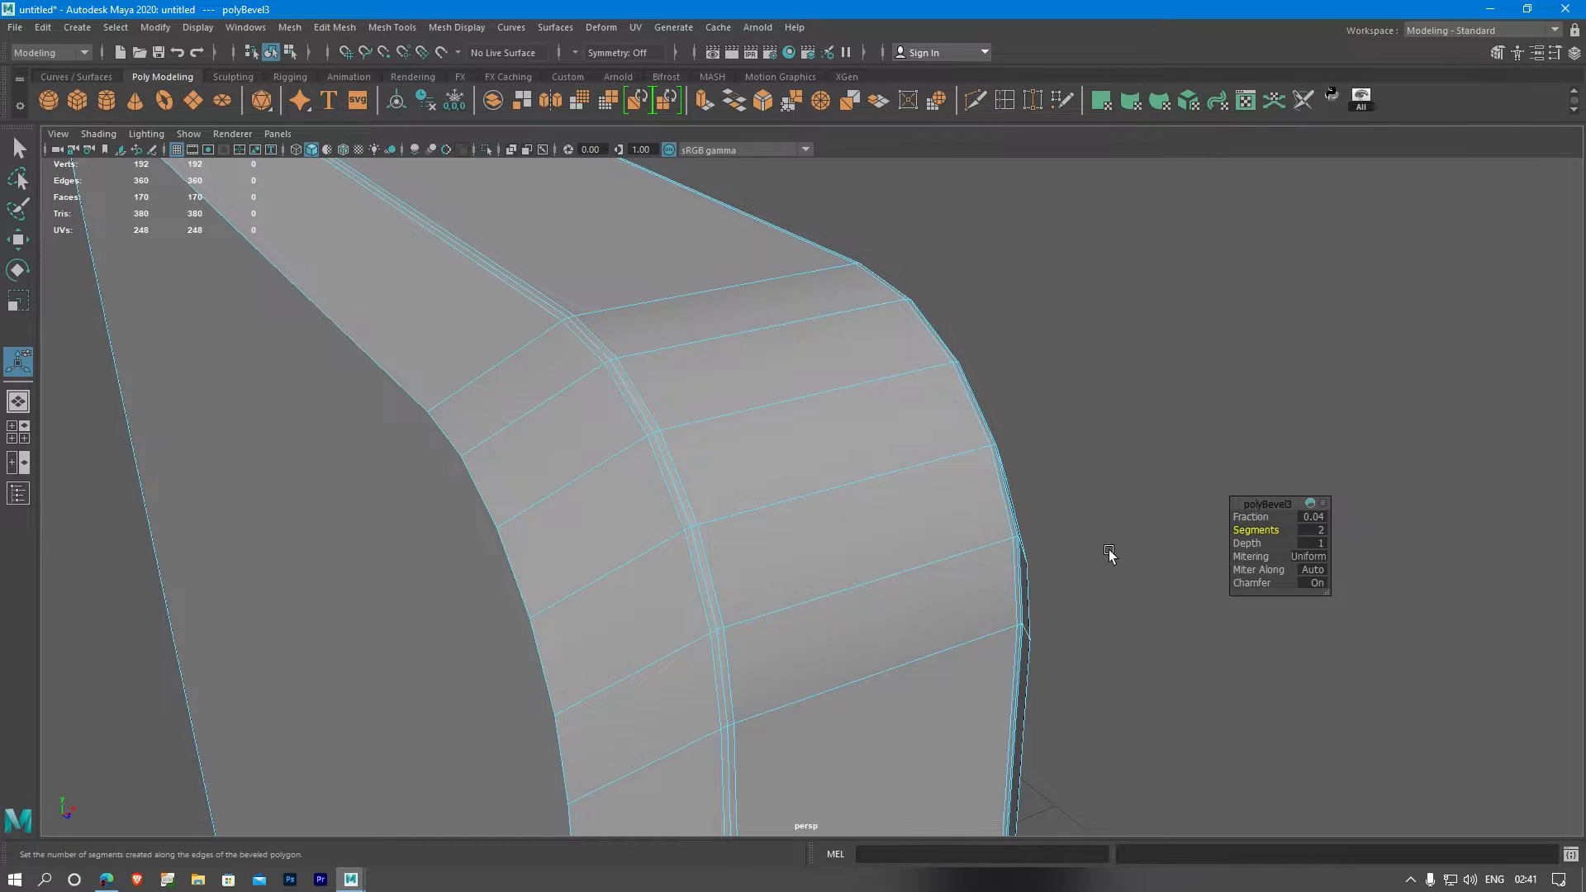
# - Examine the rounded corner's shading and wireframe in object mode, preview the slab smoothed, and return to the unsmoothed display
pyautogui.scroll(-4, 966, 531)
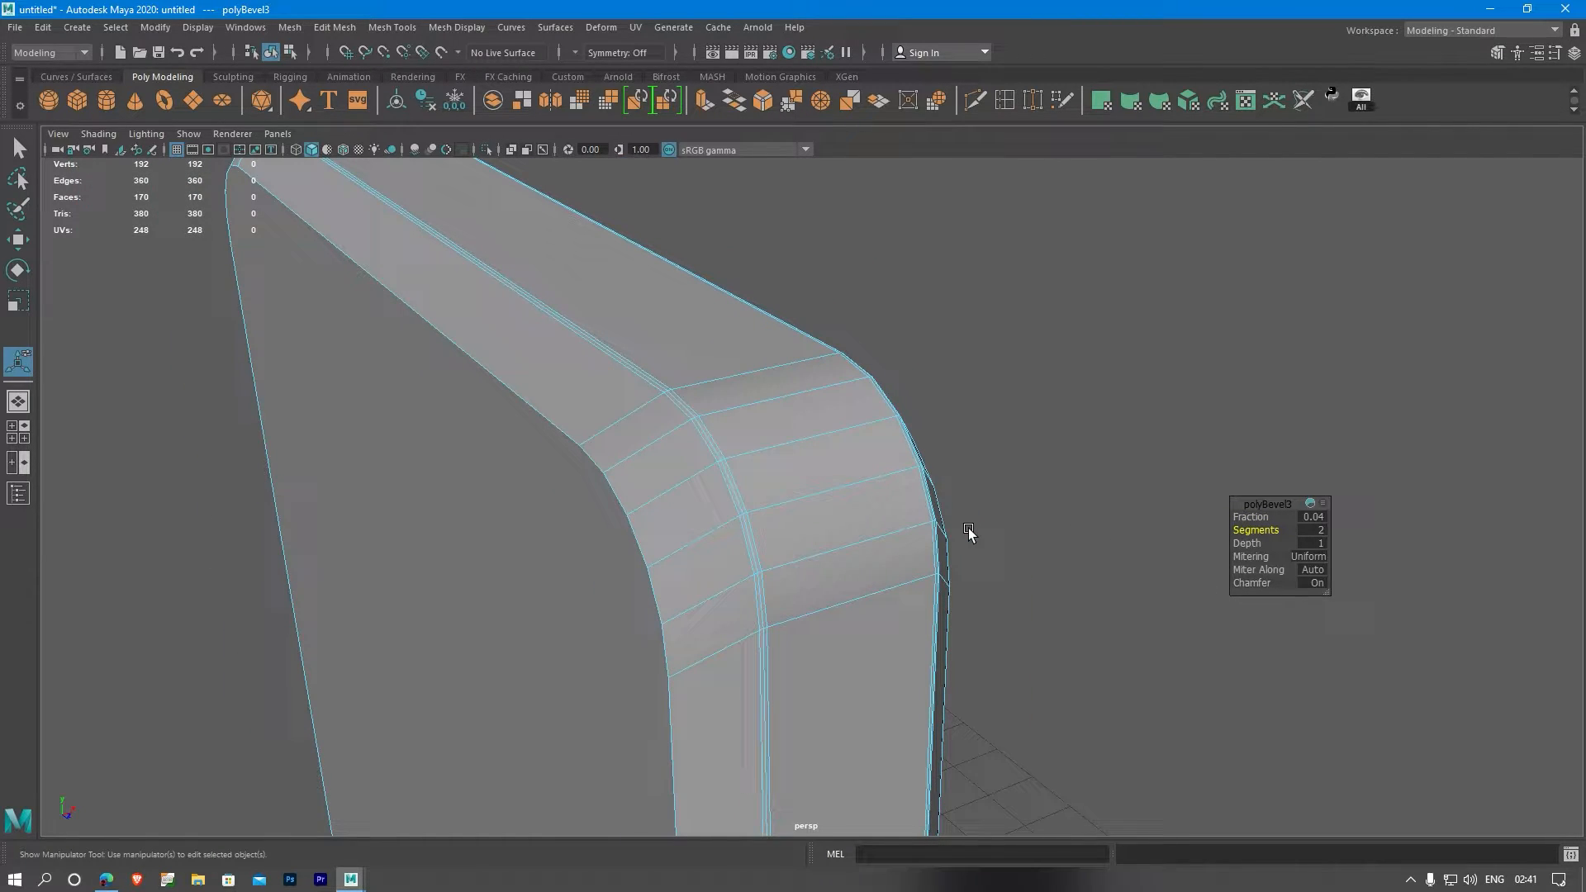
pyautogui.moveTo(968, 528); pyautogui.dragTo(1065, 395, button='right')
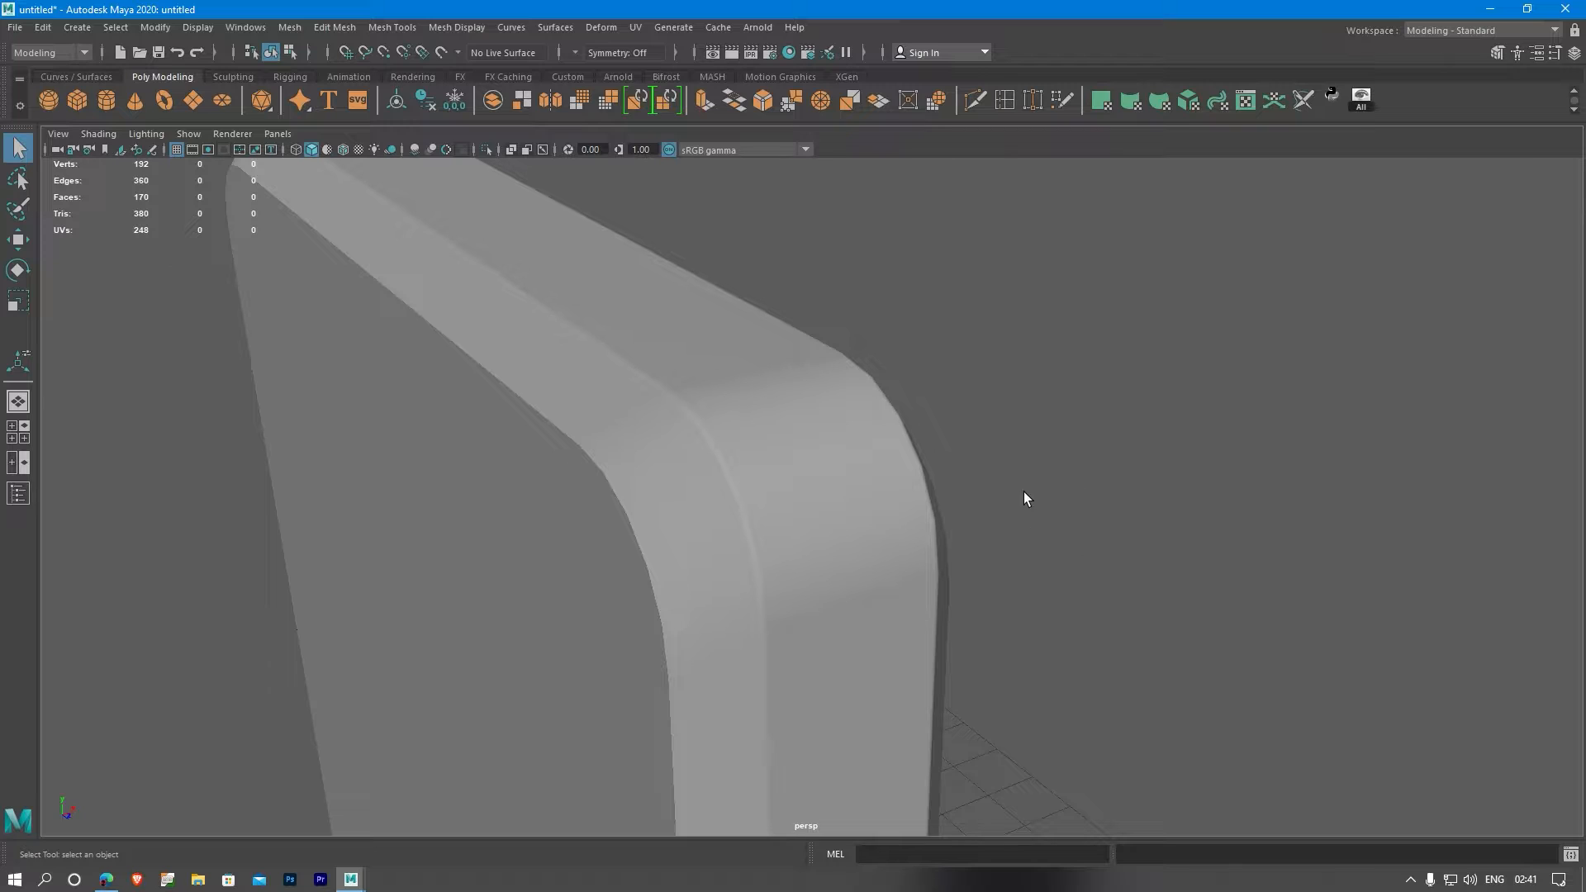
pyautogui.moveTo(1024, 496)
pyautogui.keyDown('alt'); pyautogui.mouseDown()
pyautogui.moveTo(978, 471)
pyautogui.moveTo(997, 482)
pyautogui.mouseUp(); pyautogui.keyUp('alt')
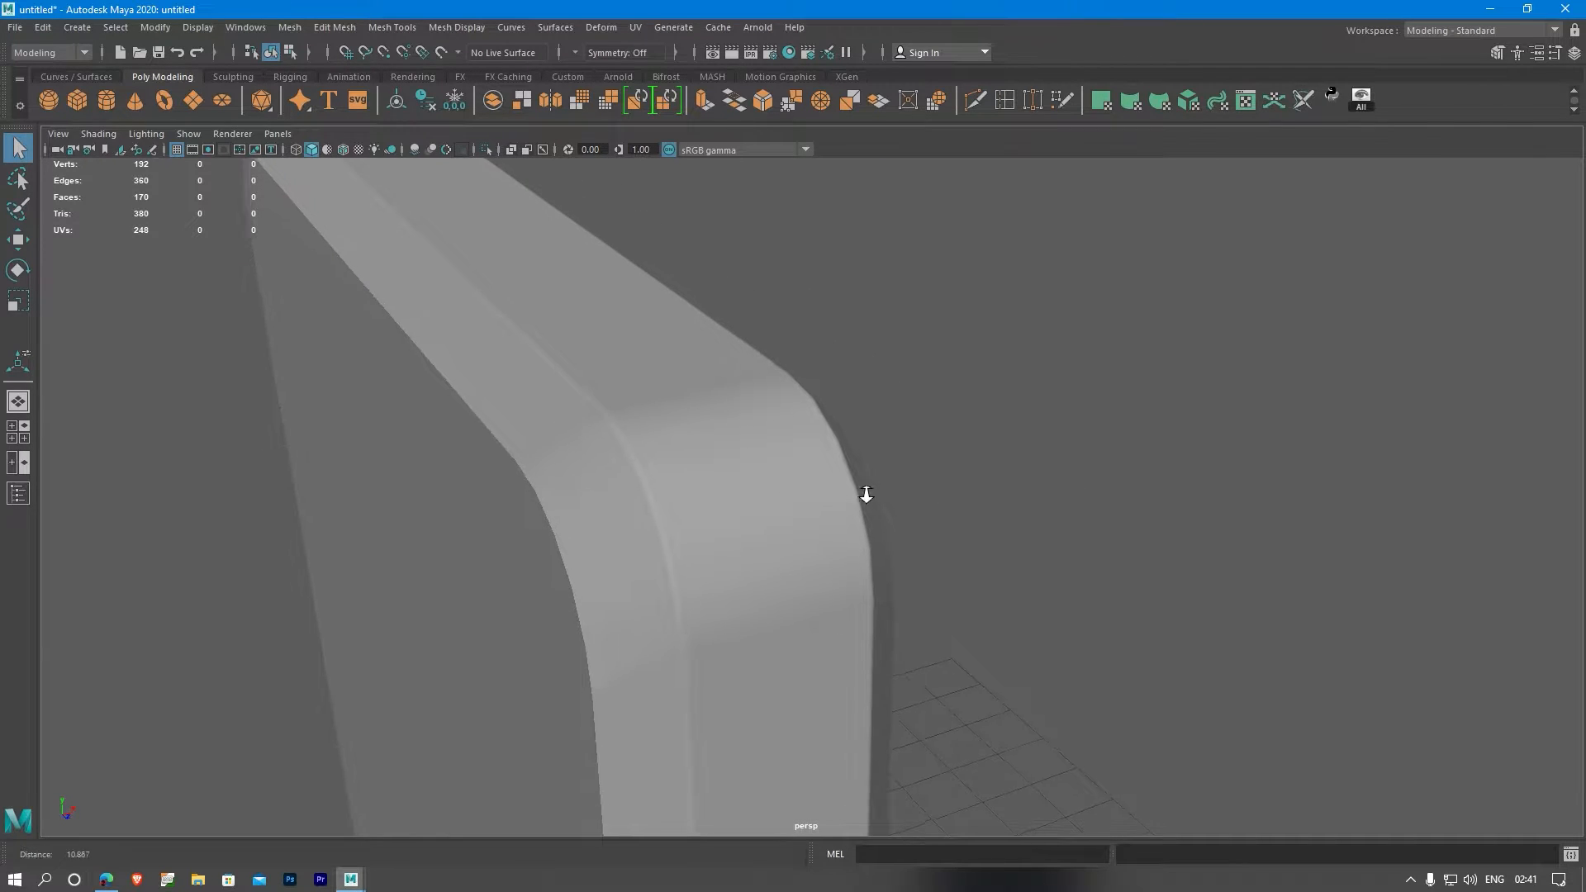
pyautogui.scroll(2, 826, 500)
pyautogui.click(626, 470)
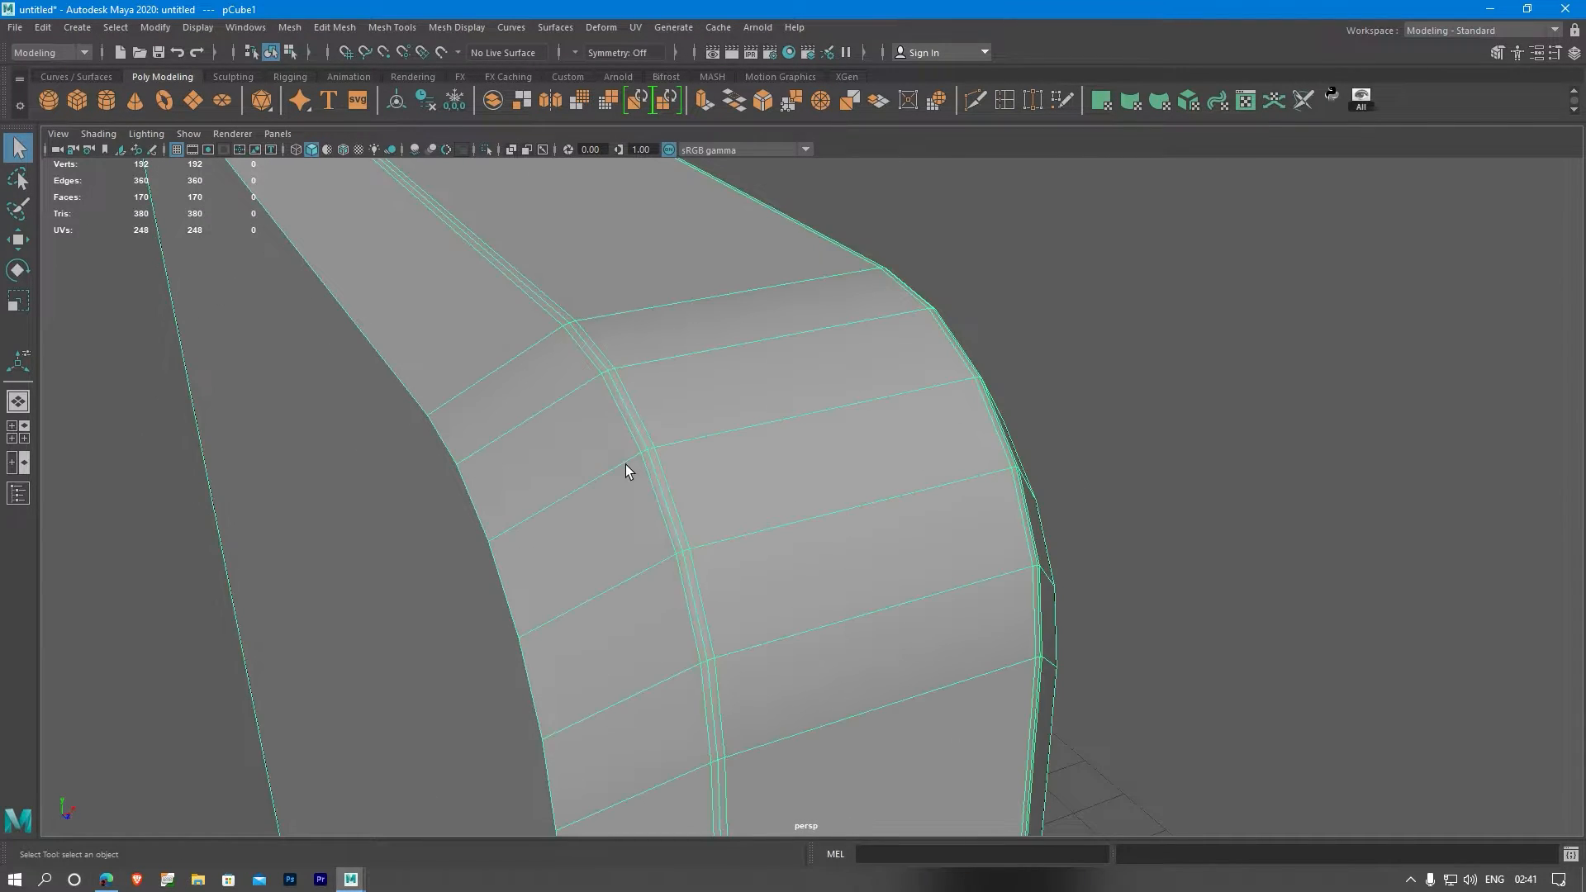
pyautogui.keyDown('alt'); pyautogui.moveTo(633, 439); pyautogui.dragTo(724, 461, button='right'); pyautogui.keyUp('alt')
pyautogui.keyDown('alt'); pyautogui.moveTo(724, 461); pyautogui.dragTo(889, 449, button='middle'); pyautogui.keyUp('alt')
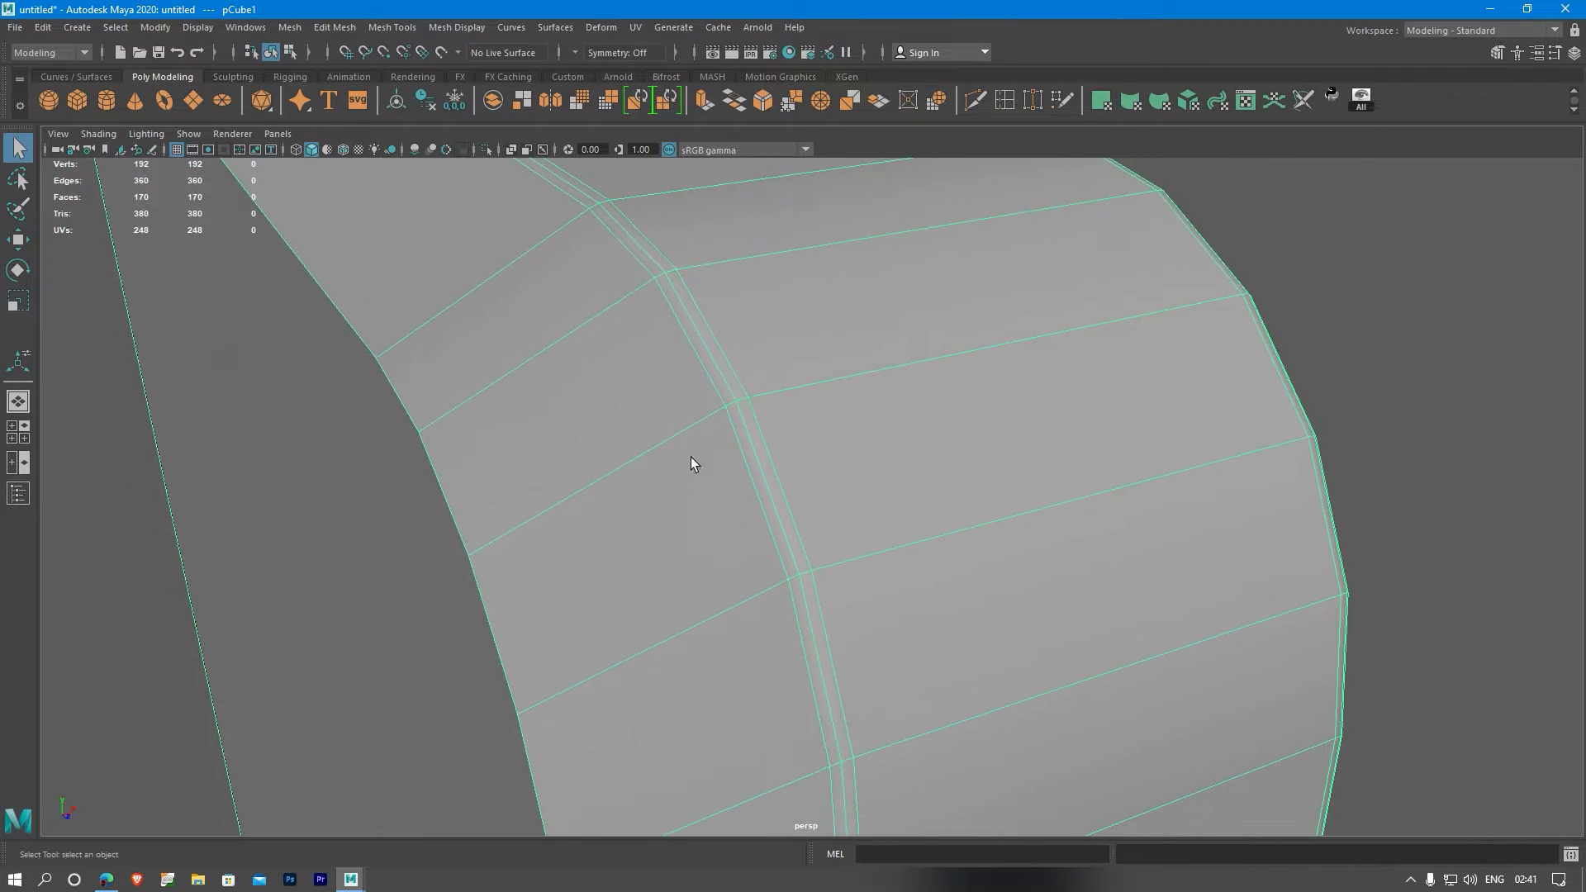
pyautogui.keyDown('alt'); pyautogui.moveTo(514, 453); pyautogui.dragTo(550, 435); pyautogui.keyUp('alt')
pyautogui.keyDown('alt'); pyautogui.moveTo(651, 439); pyautogui.dragTo(626, 419, button='middle'); pyautogui.keyUp('alt')
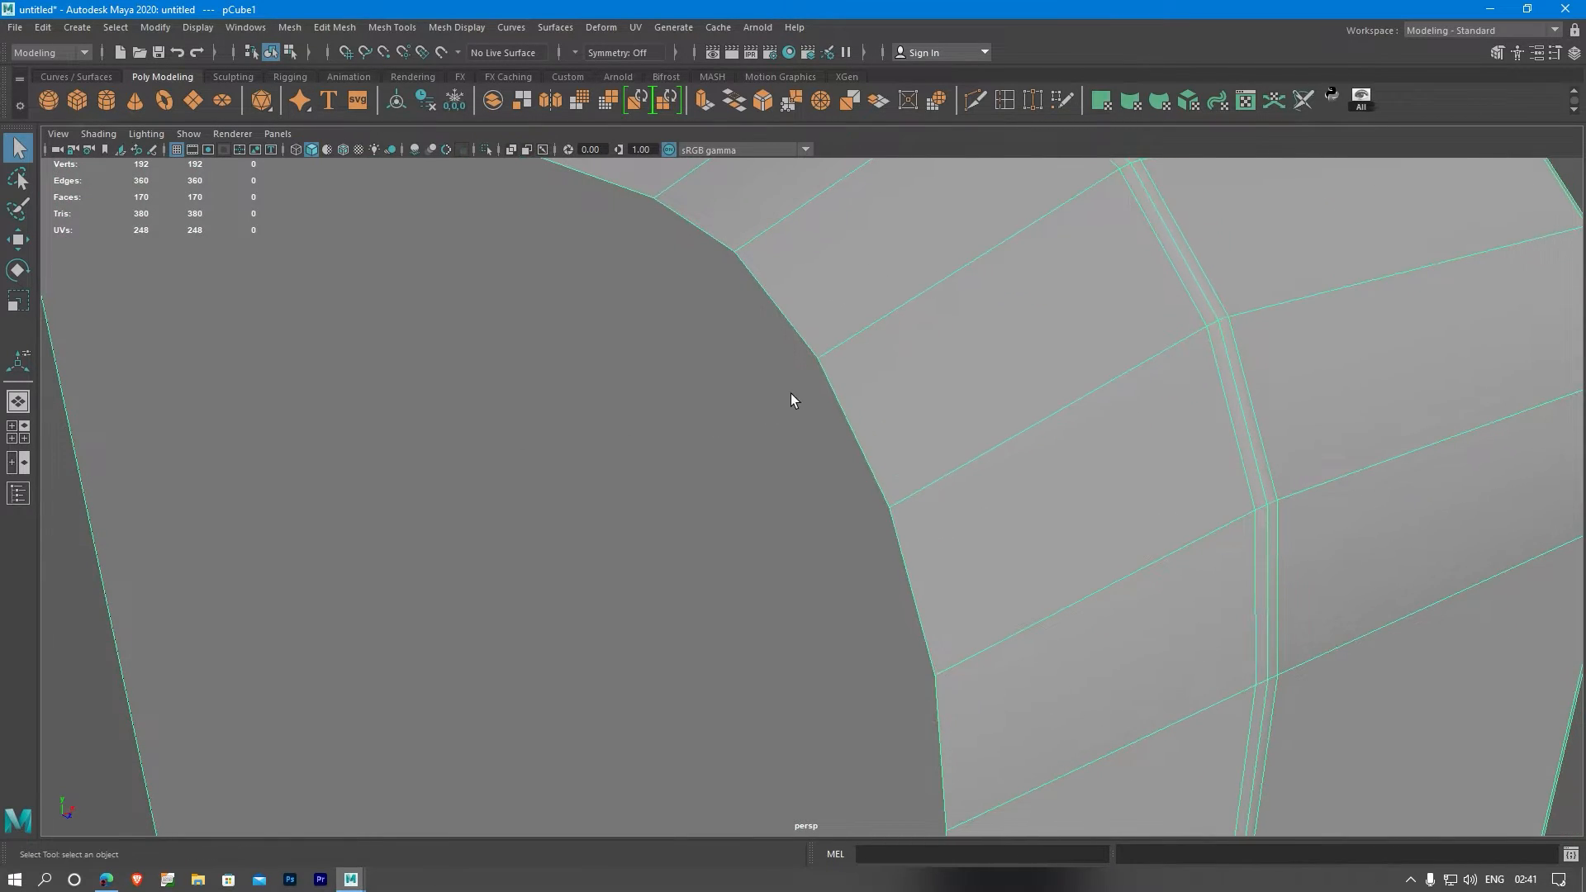
pyautogui.scroll(-6, 844, 399)
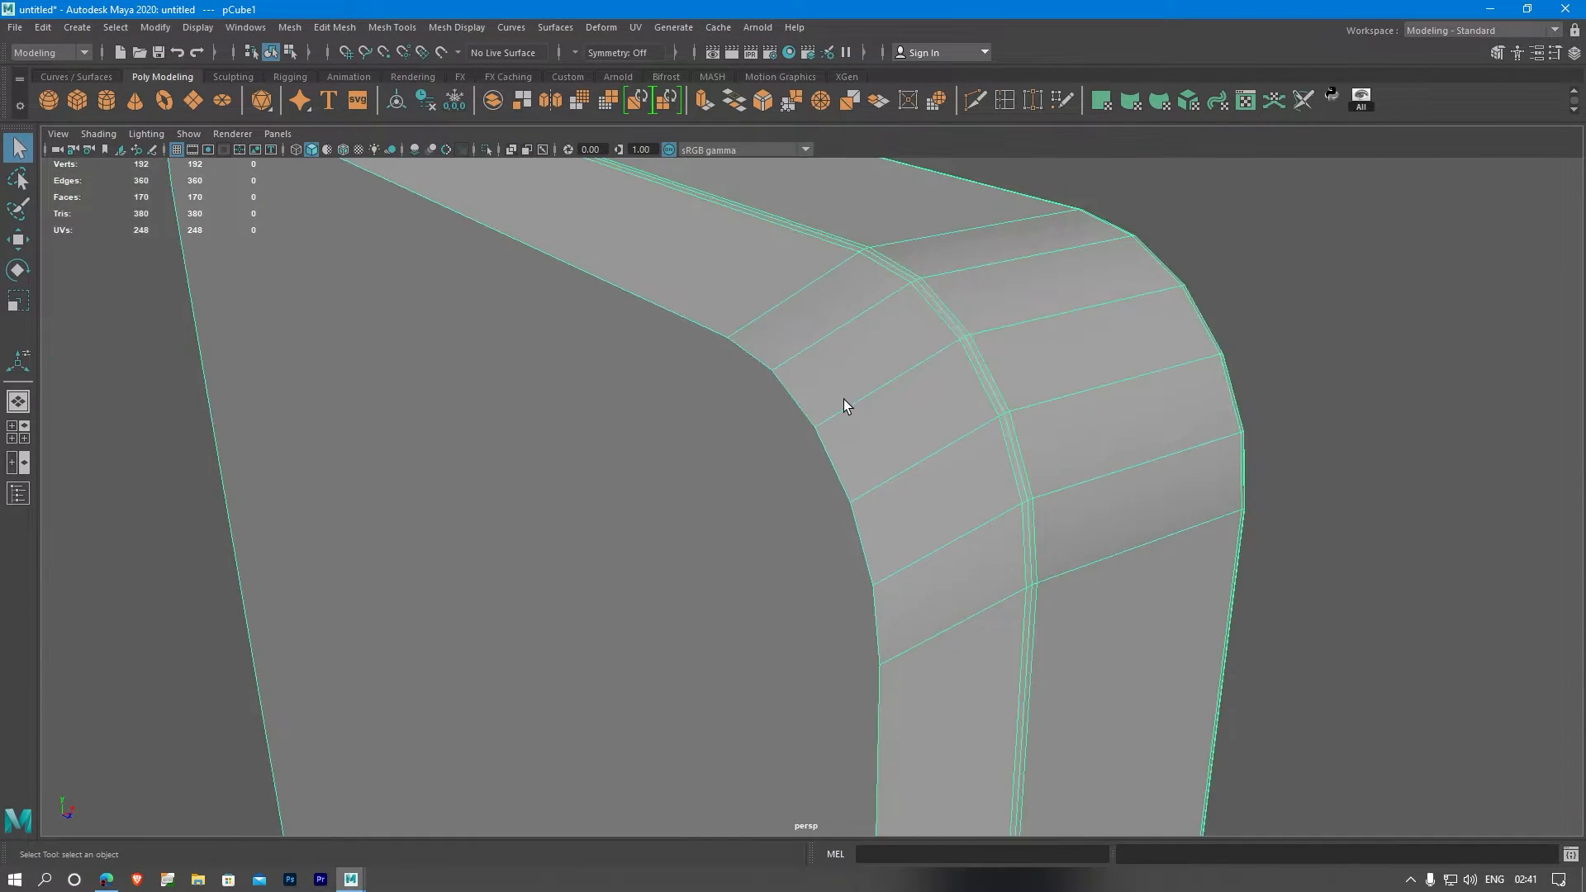
pyautogui.press('3')
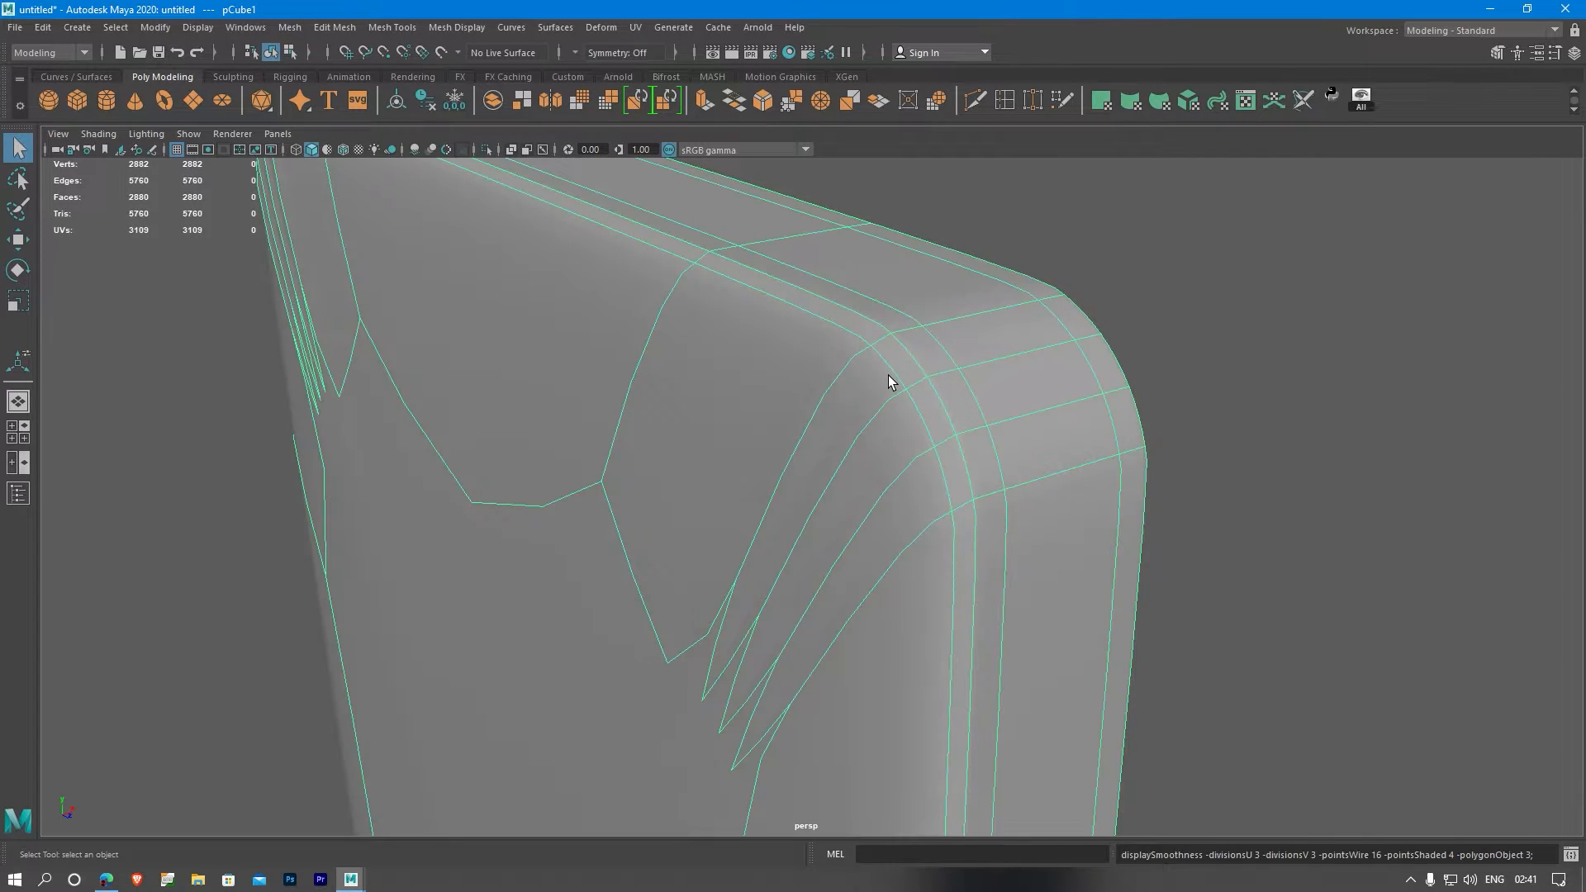
pyautogui.press('1')
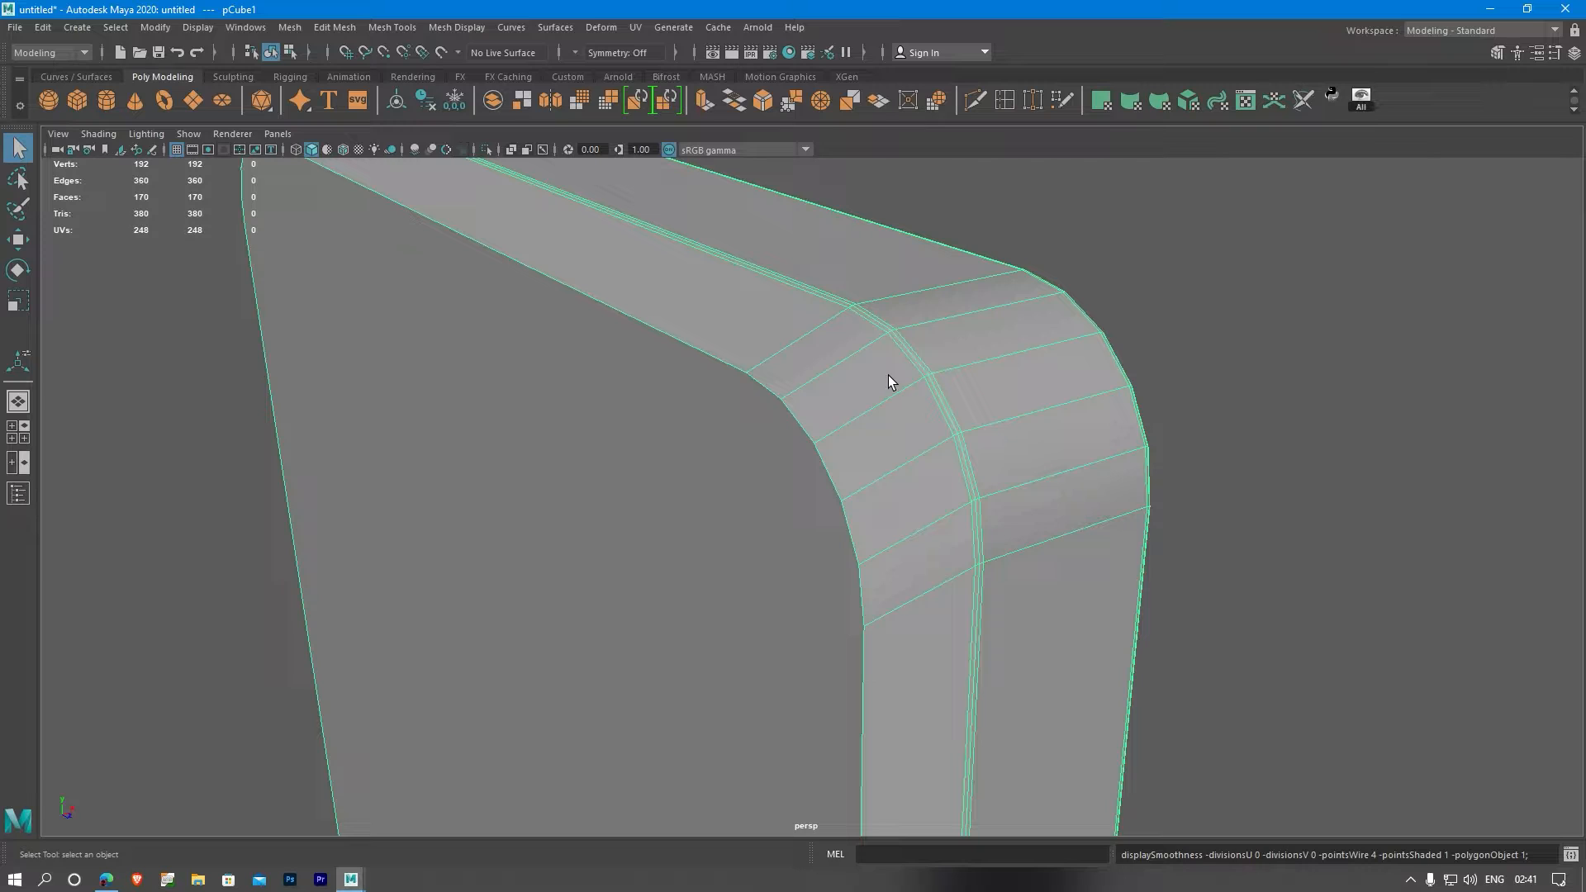
# - Cut an edge across the broad face with Multi-Cut, joining the lowest vertices of the two upper rounded corners
pyautogui.keyDown('alt'); pyautogui.moveTo(892, 385); pyautogui.dragTo(851, 459); pyautogui.keyUp('alt')
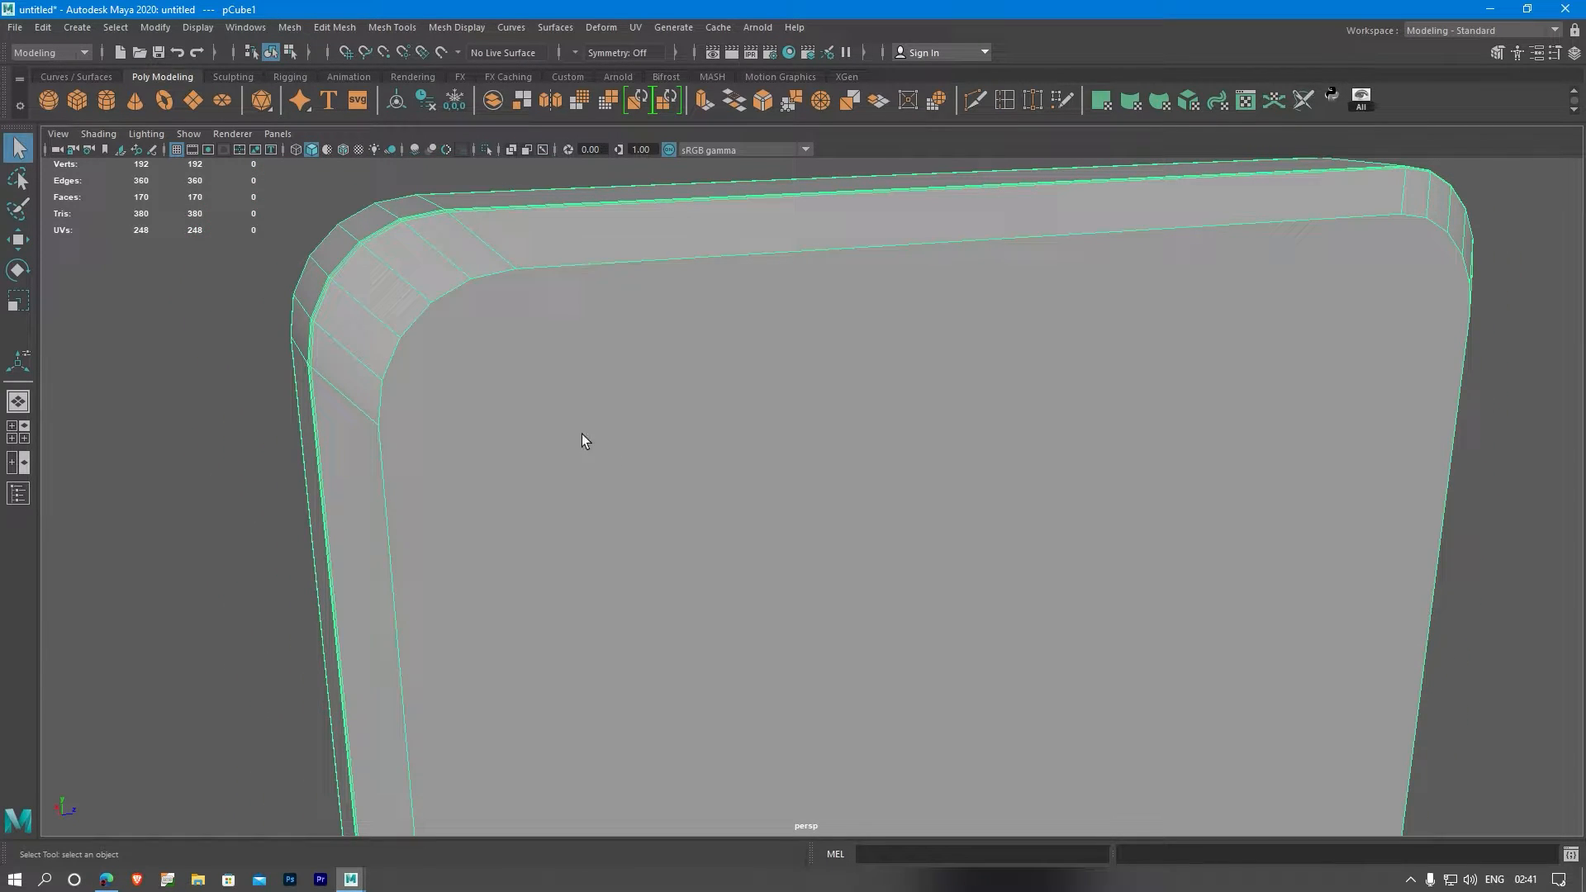
pyautogui.moveTo(582, 434)
pyautogui.keyDown('alt'); pyautogui.mouseDown()
pyautogui.moveTo(609, 421)
pyautogui.moveTo(596, 433)
pyautogui.mouseUp(); pyautogui.keyUp('alt')
pyautogui.keyDown('alt'); pyautogui.moveTo(850, 412); pyautogui.dragTo(785, 476, button='middle'); pyautogui.keyUp('alt')
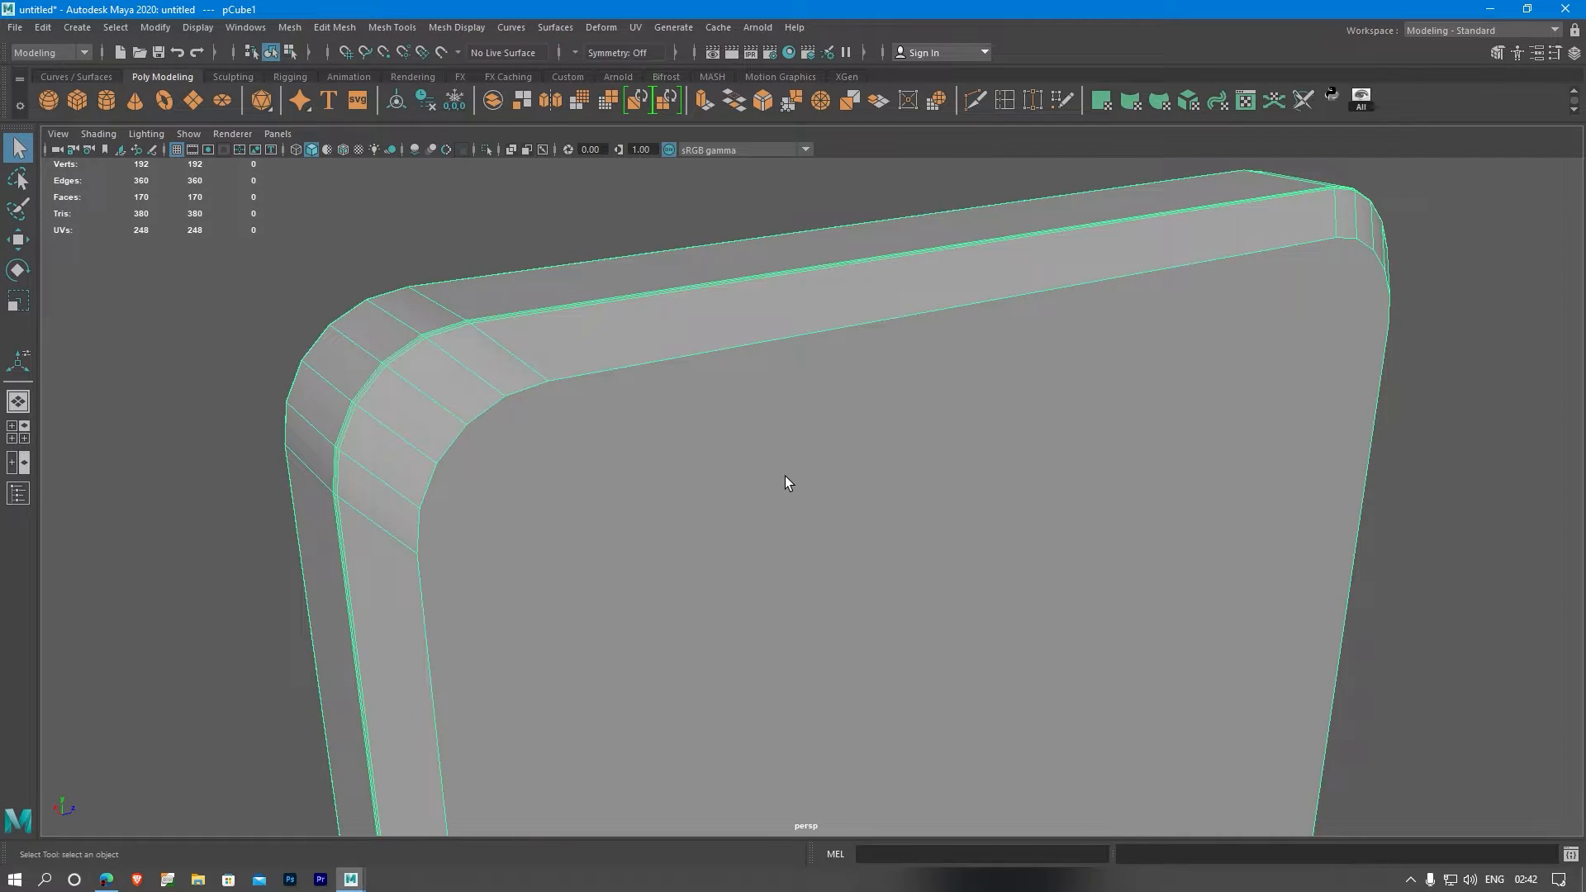
pyautogui.click(975, 100)
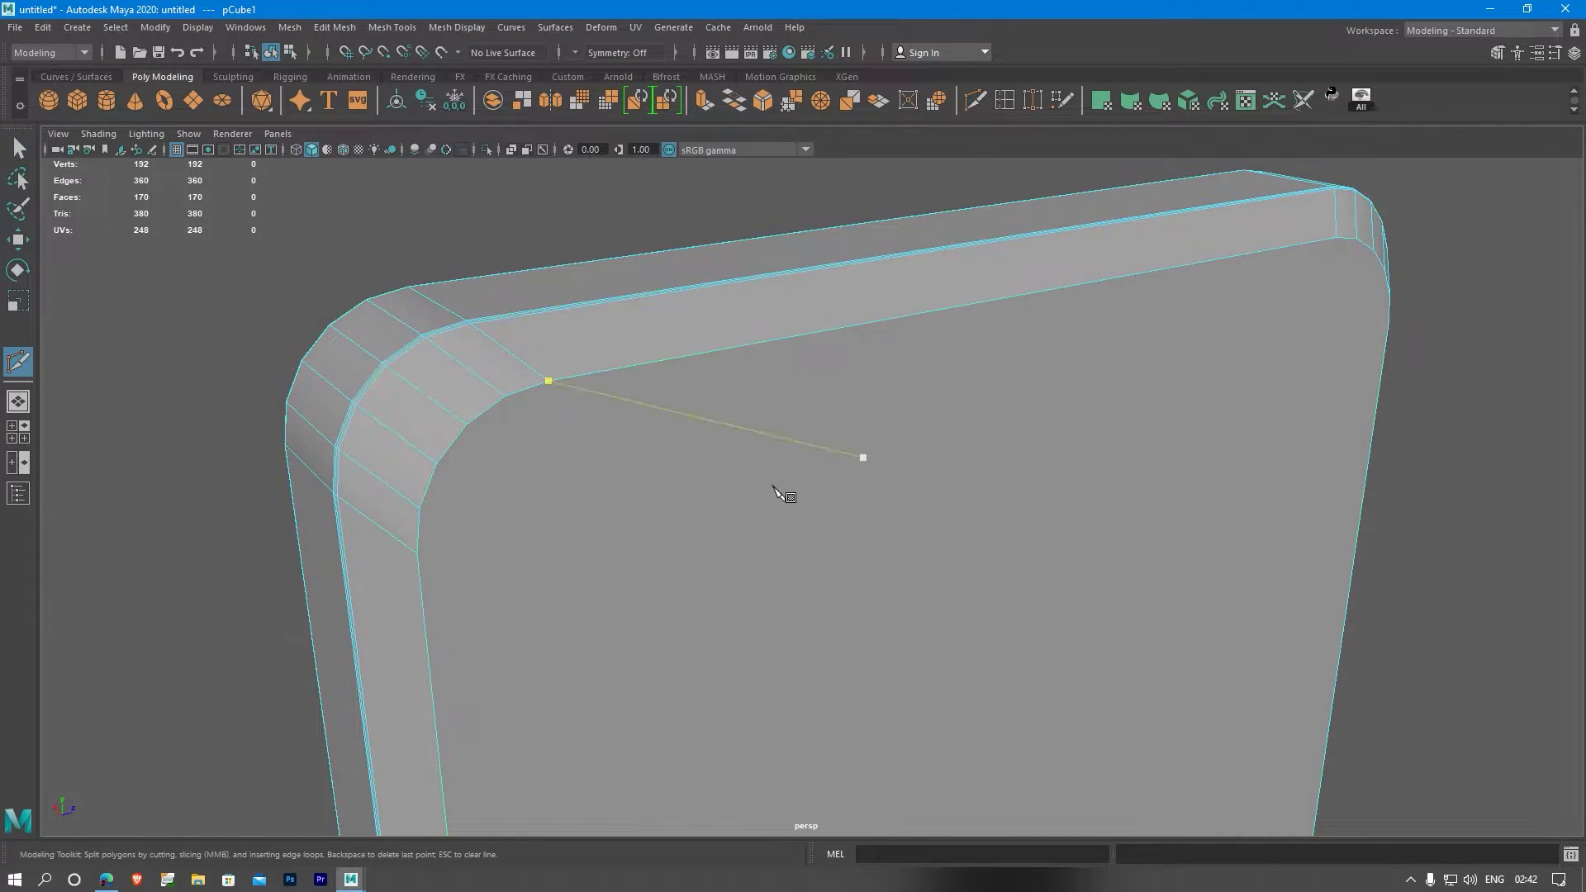
pyautogui.rightClick(420, 555)
pyautogui.click(345, 421)
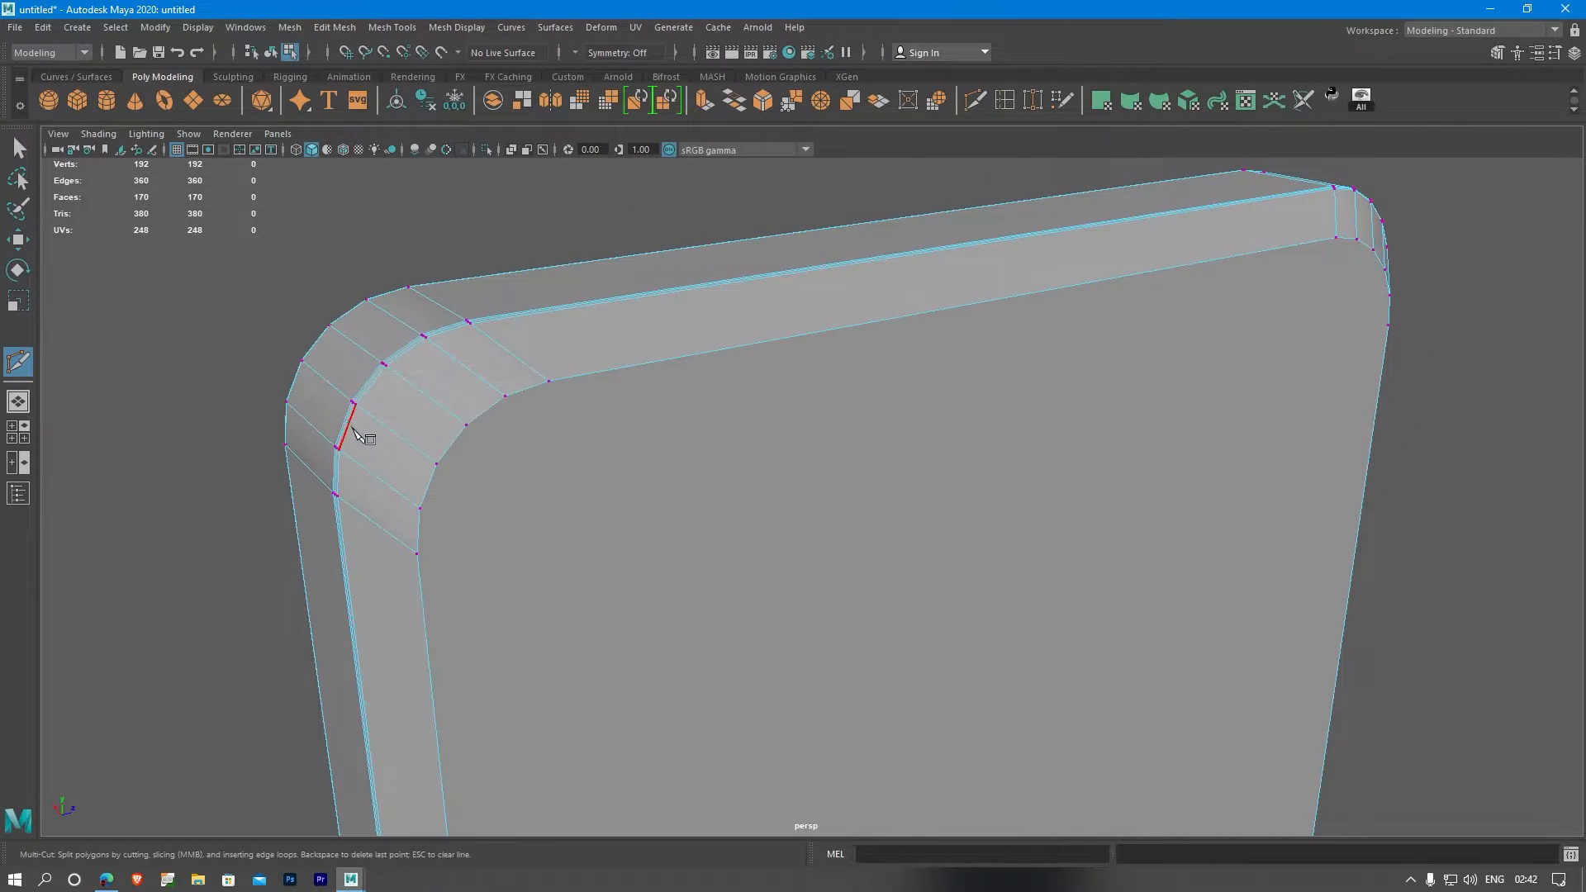
pyautogui.keyDown('alt'); pyautogui.moveTo(1105, 556); pyautogui.dragTo(943, 549); pyautogui.keyUp('alt')
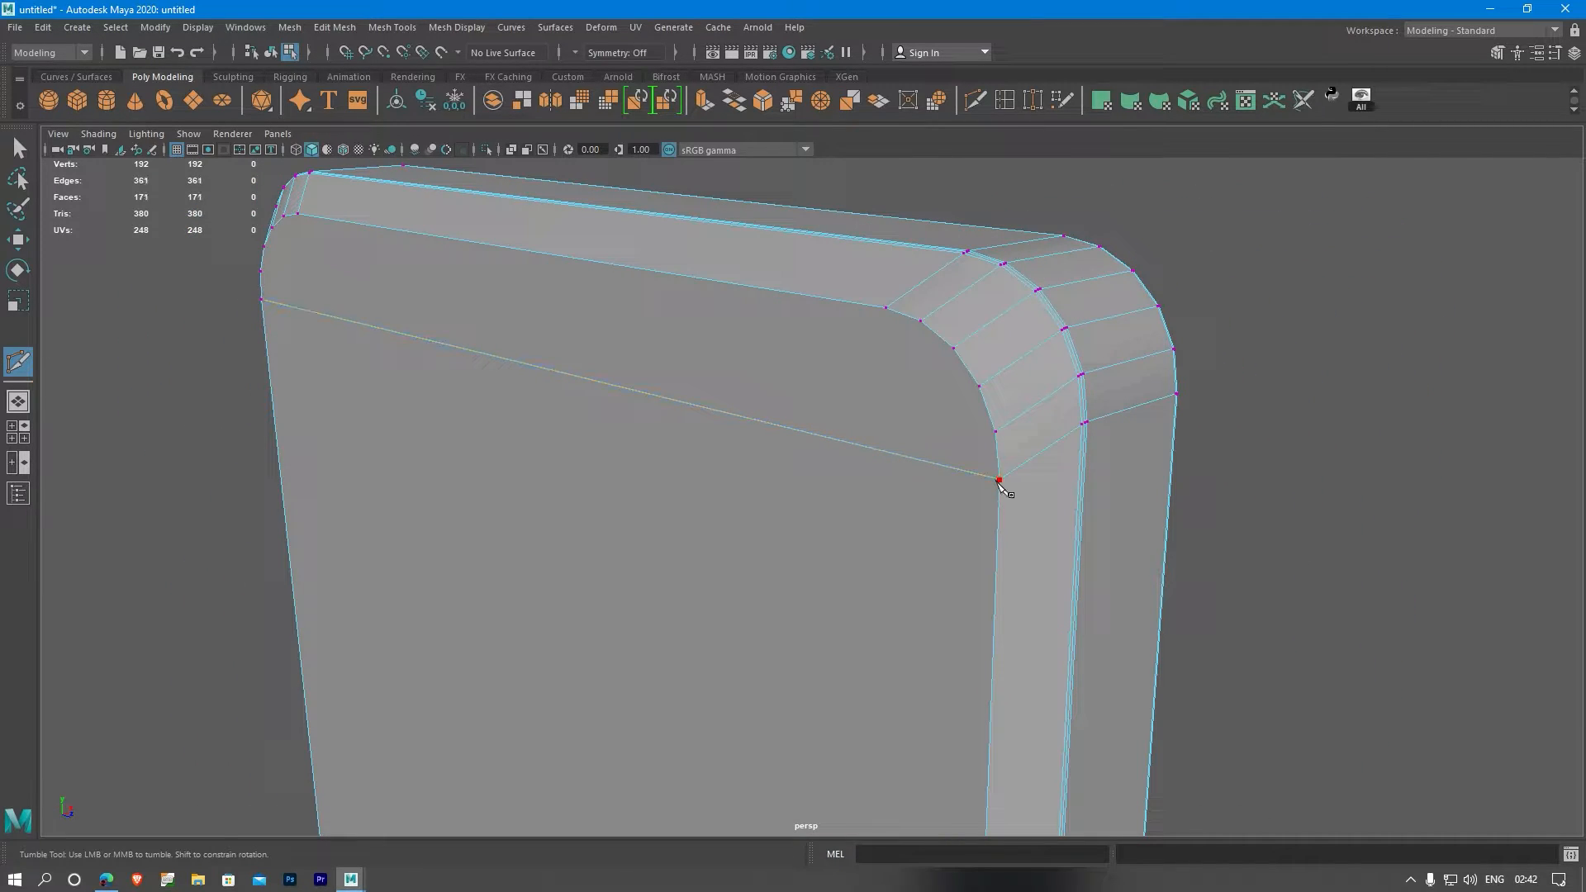
# - Cut a second edge across the broad face just above the first, joining the next pair of upper corner vertices
pyautogui.keyDown('alt'); pyautogui.moveTo(430, 453); pyautogui.dragTo(591, 457); pyautogui.keyUp('alt')
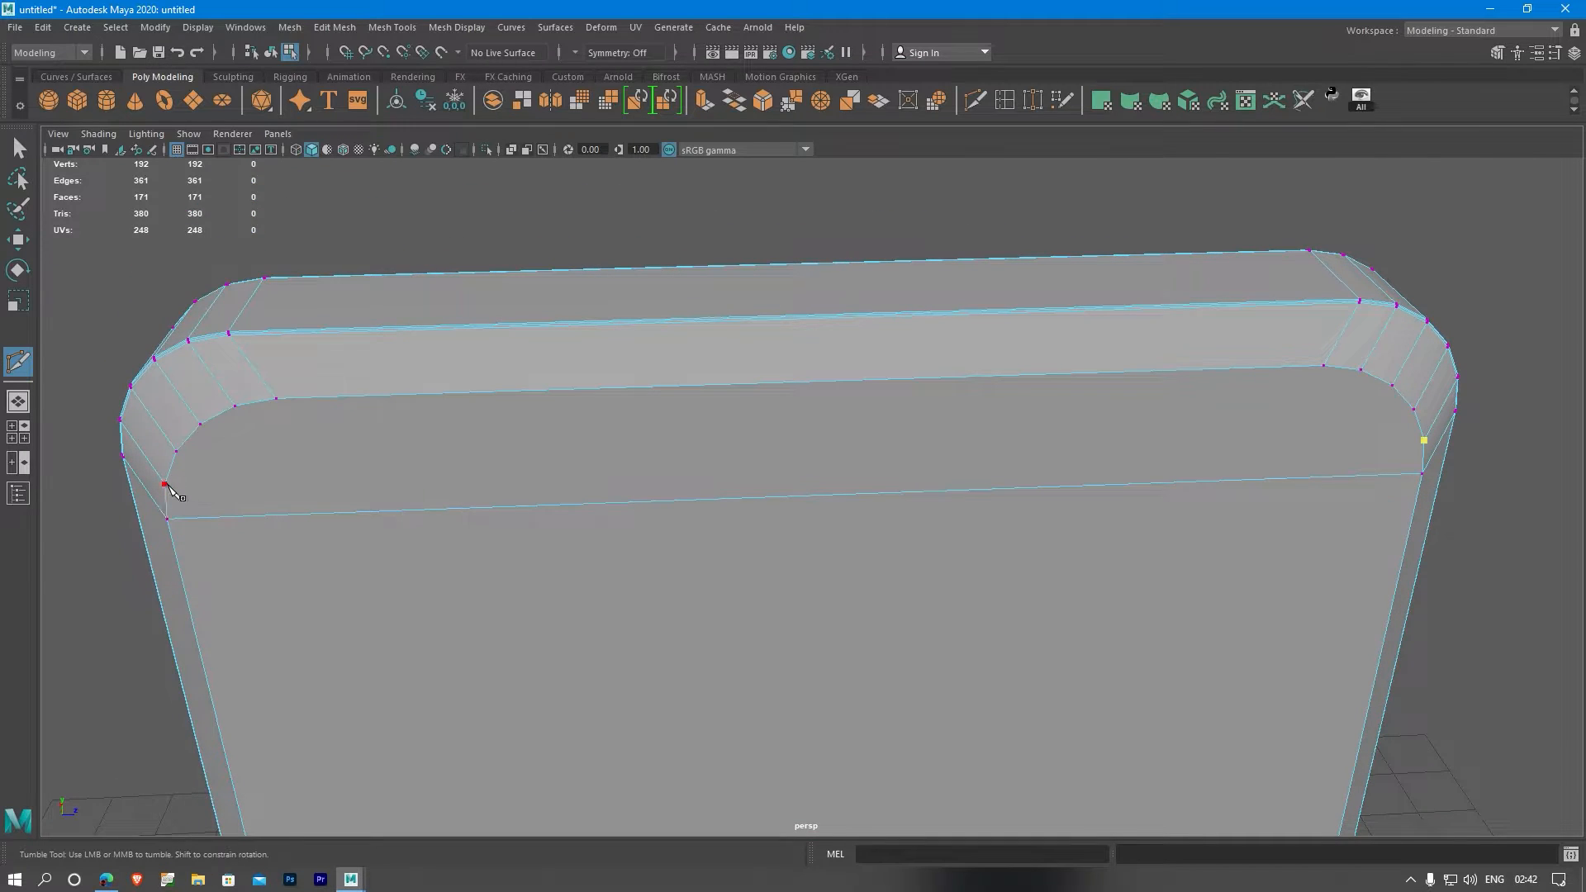
pyautogui.click(166, 485)
pyautogui.press('Return')
pyautogui.click(234, 406)
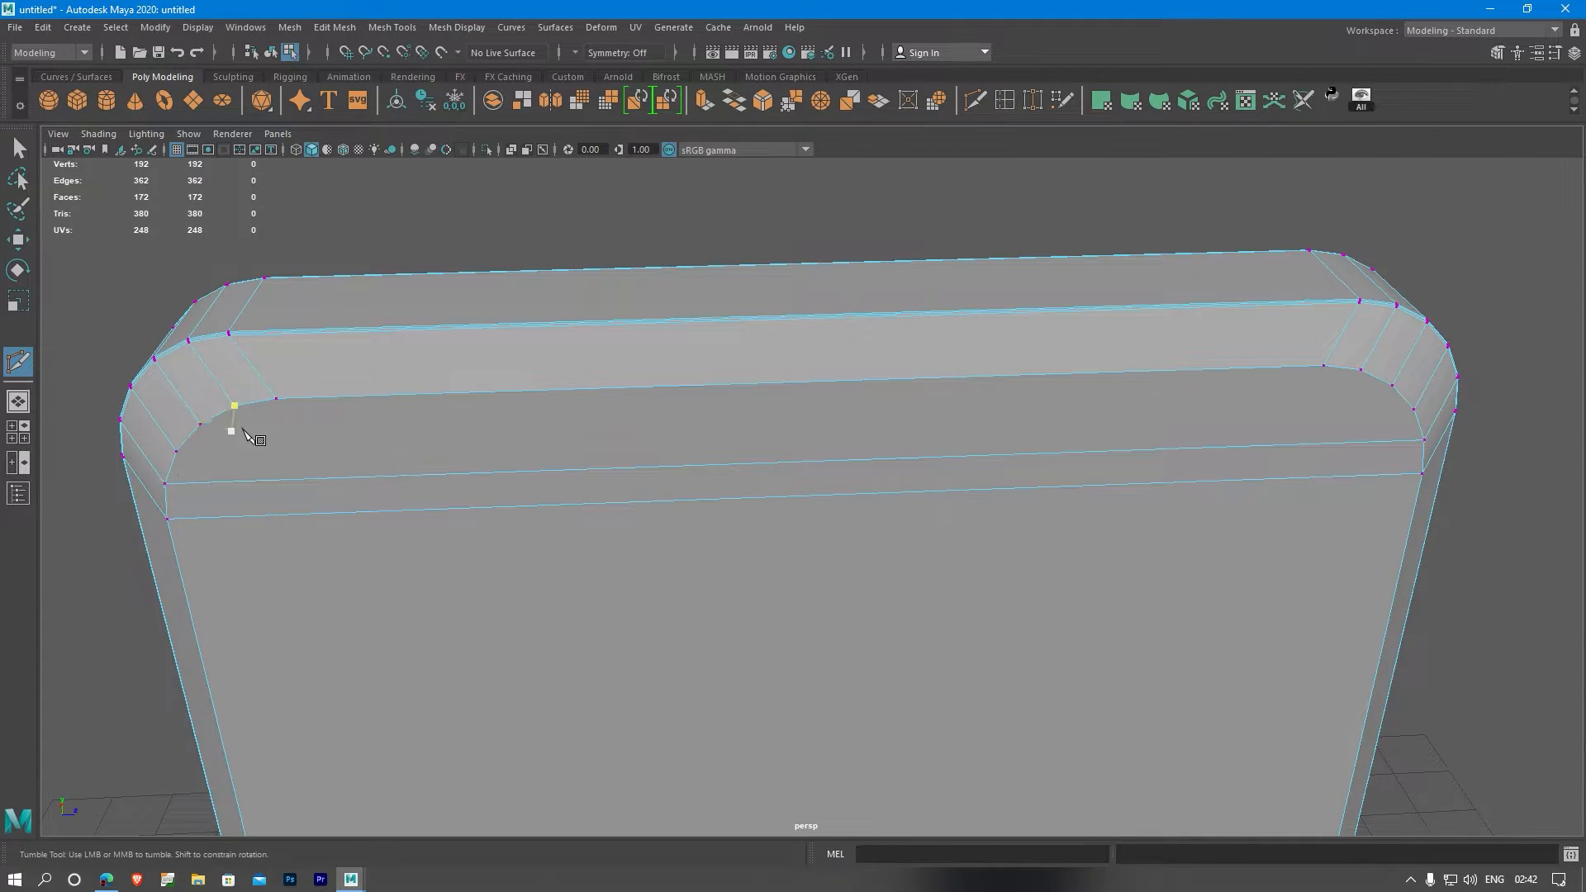
pyautogui.press('Escape')
# - Cut two more edges across the top of the broad face, joining the following two pairs of upper corner vertices
pyautogui.click(176, 452)
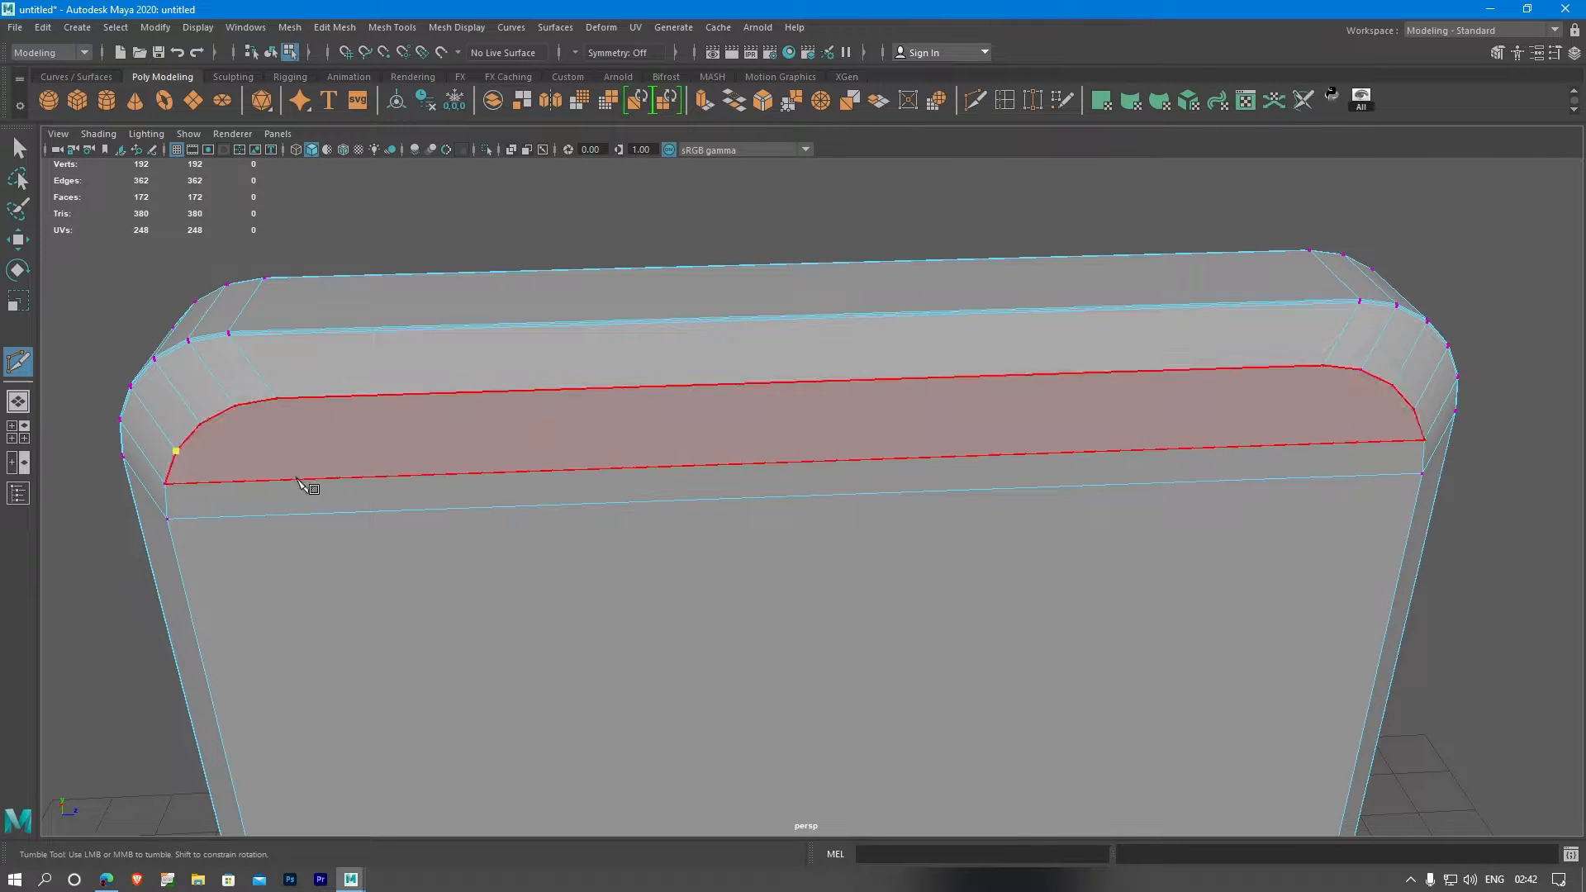
pyautogui.click(1414, 412)
pyautogui.press('Return')
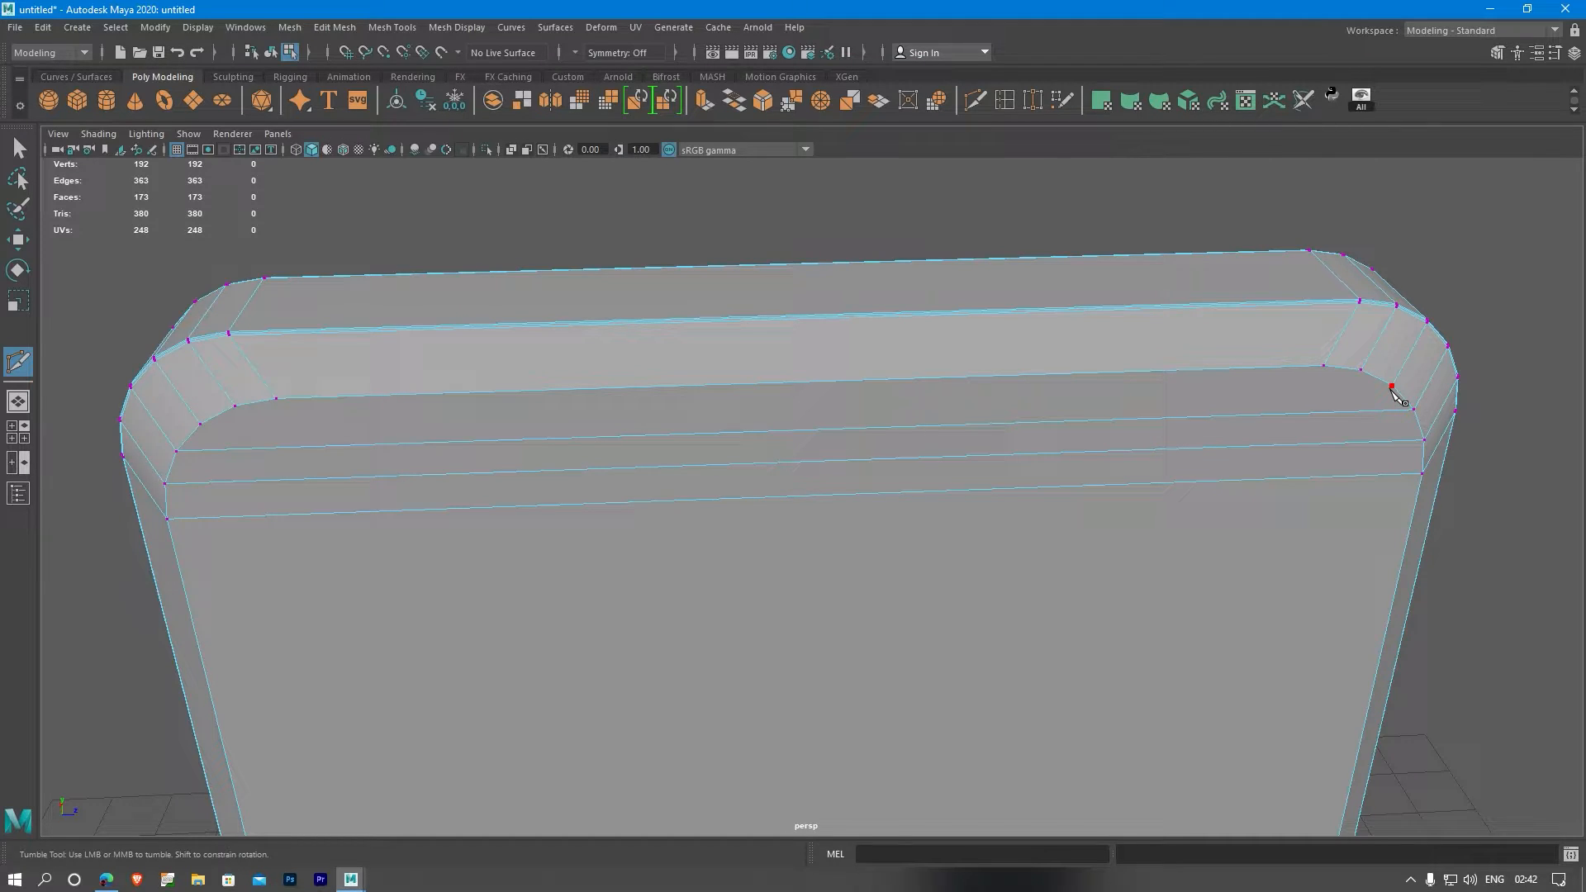
pyautogui.click(1394, 388)
pyautogui.click(201, 426)
pyautogui.press('Return')
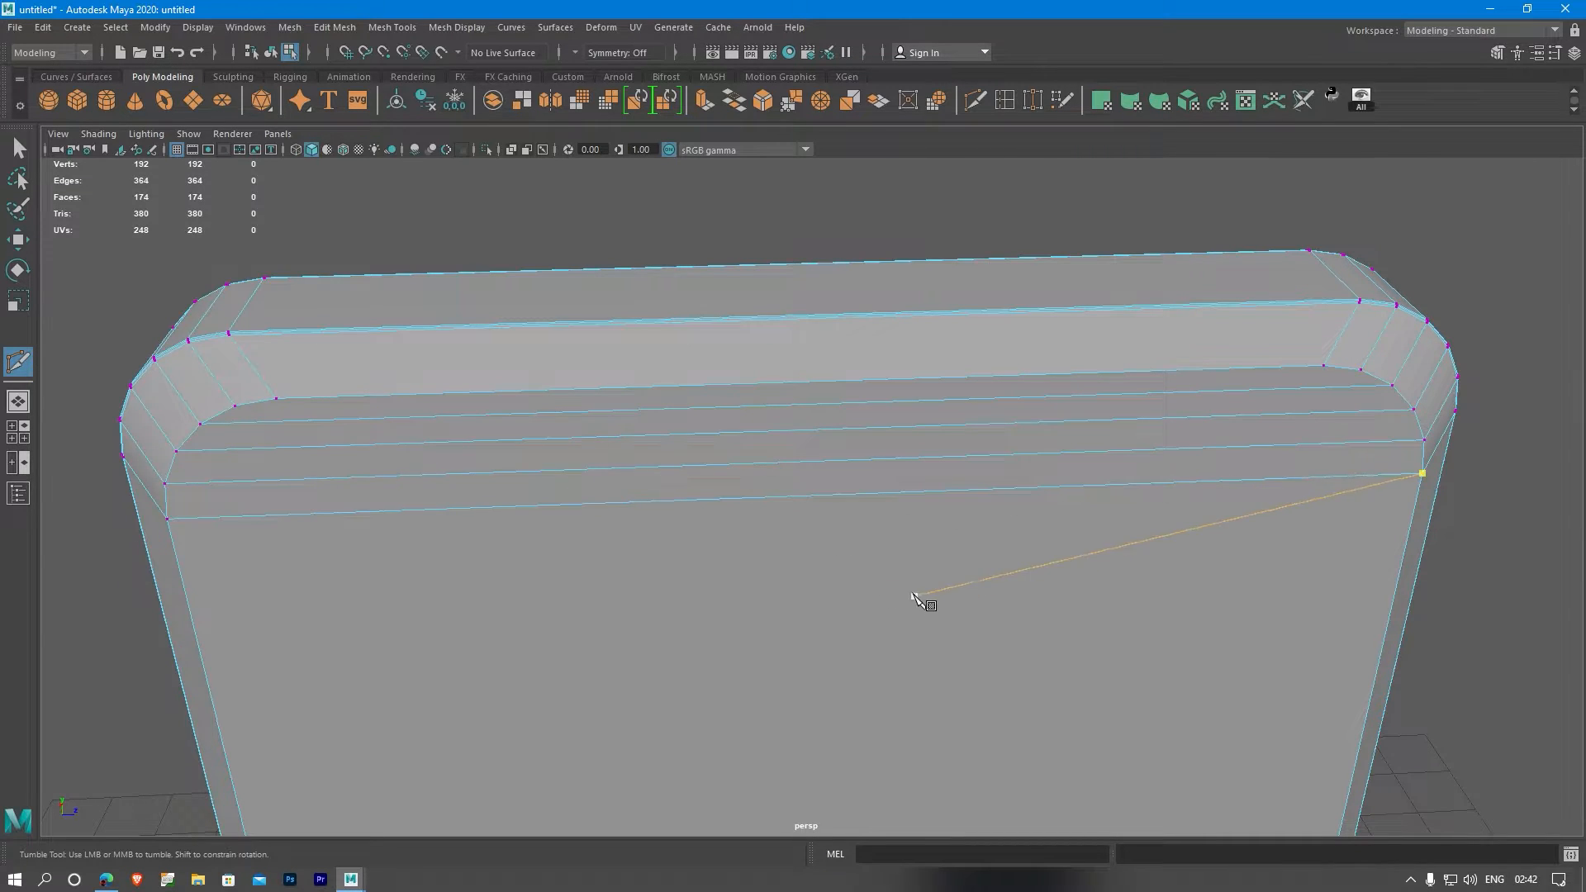
# - Discard the stray cut point and cut an edge across the broad face joining the highest vertices of the two lower rounded corners
pyautogui.keyDown('alt'); pyautogui.moveTo(913, 598); pyautogui.dragTo(897, 475); pyautogui.keyUp('alt')
pyautogui.keyDown('alt'); pyautogui.moveTo(934, 698); pyautogui.dragTo(984, 623); pyautogui.keyUp('alt')
pyautogui.press('BackSpace')
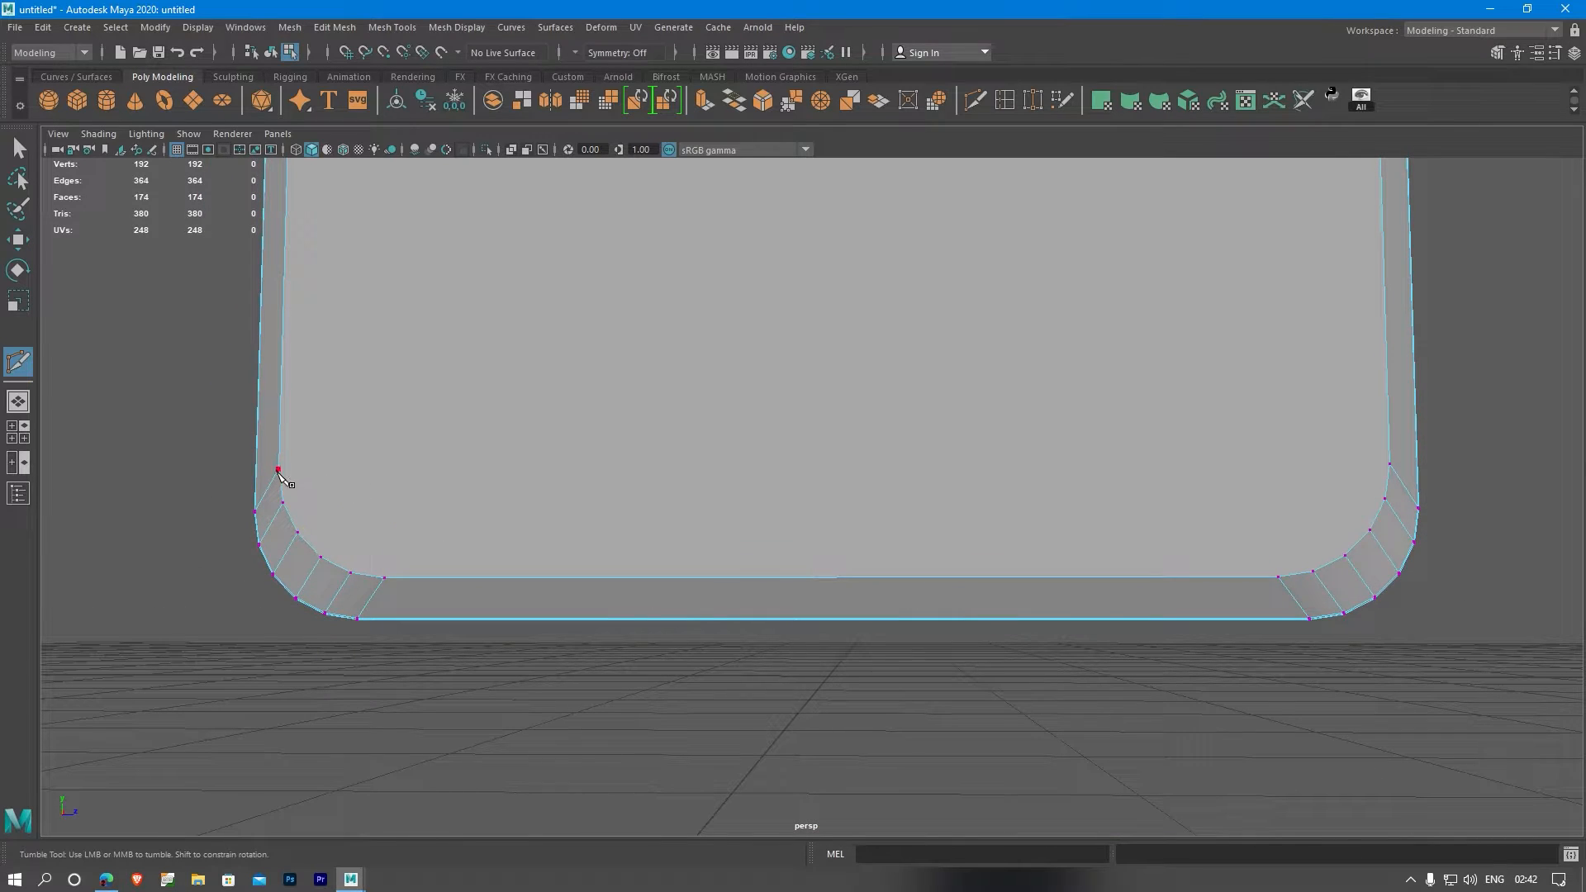
pyautogui.click(281, 469)
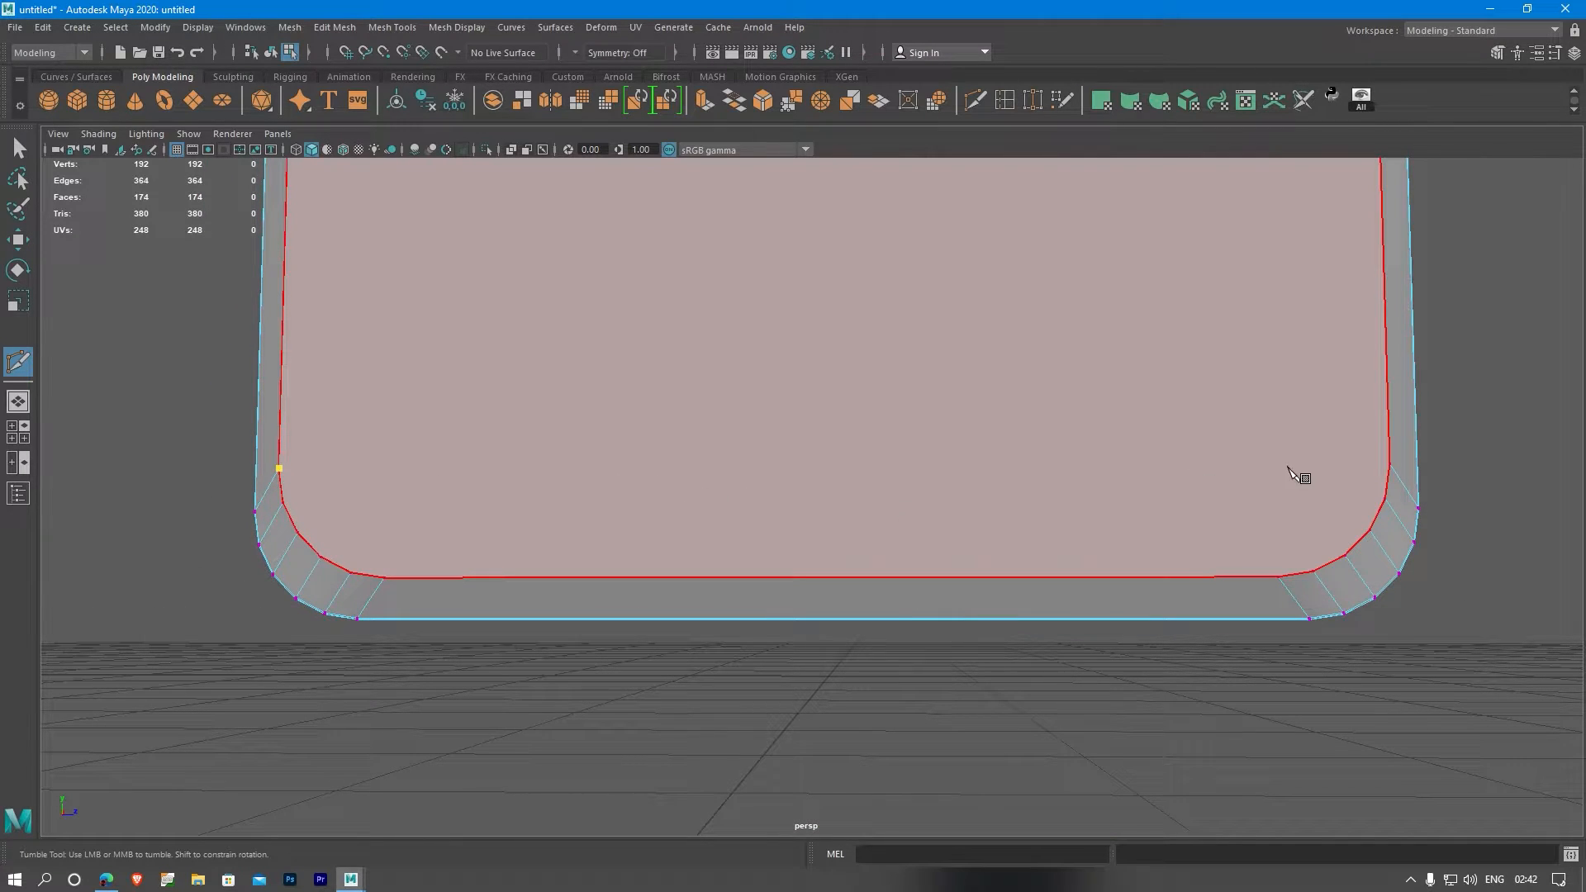
pyautogui.click(1390, 463)
pyautogui.press('Return')
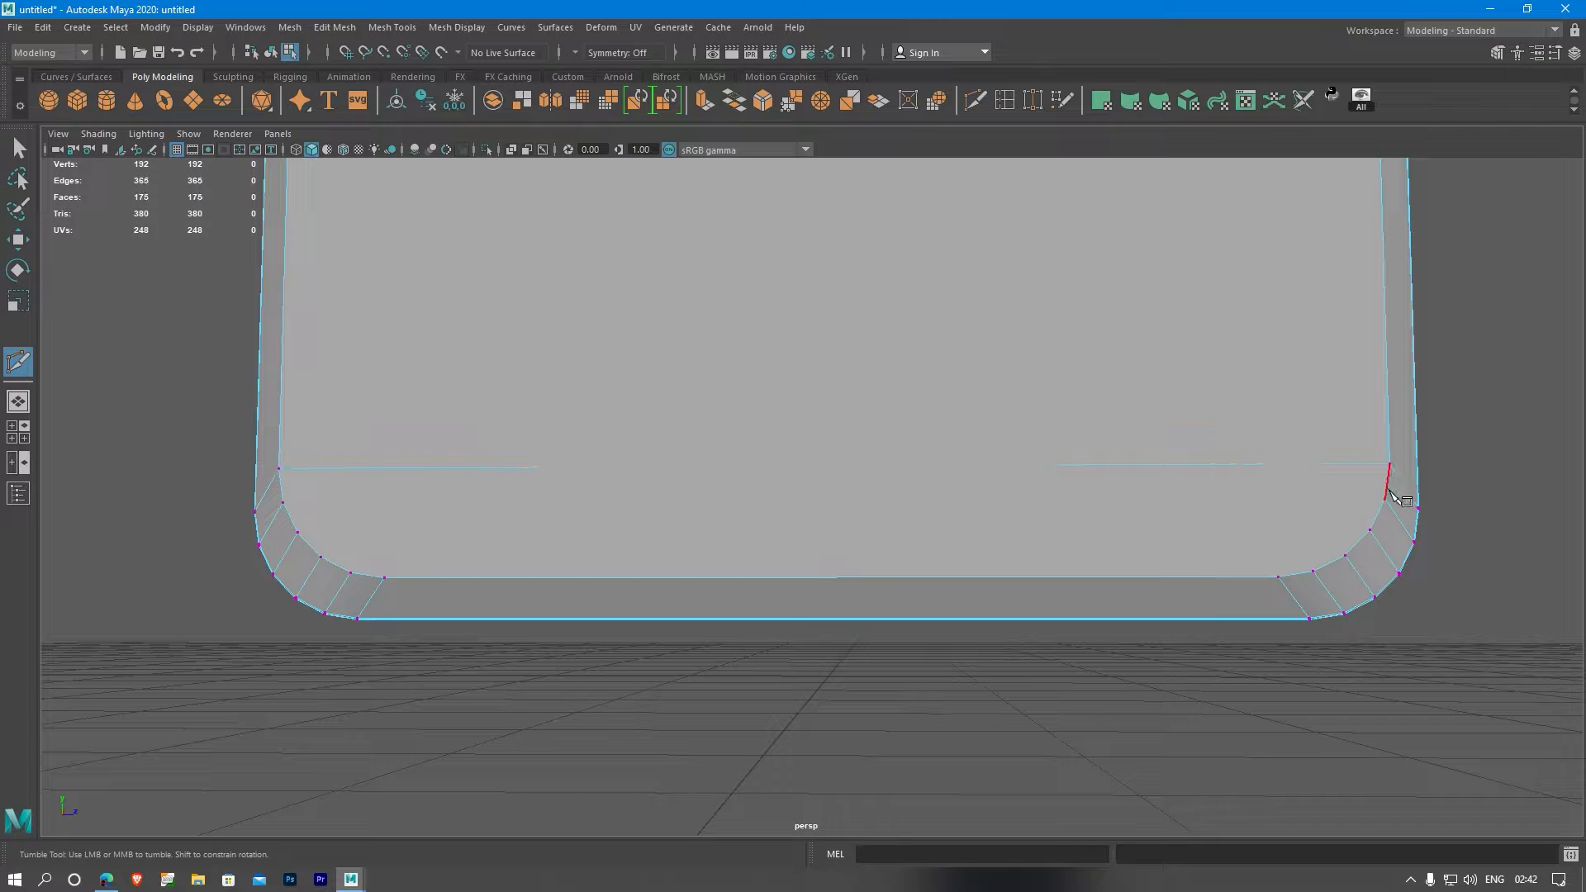
# - Cut three more edges across the bottom of the broad face, joining the next three pairs of lower corner vertices
pyautogui.click(1386, 499)
pyautogui.press('Return')
pyautogui.click(303, 536)
pyautogui.click(1370, 531)
pyautogui.press('Return')
pyautogui.click(1309, 564)
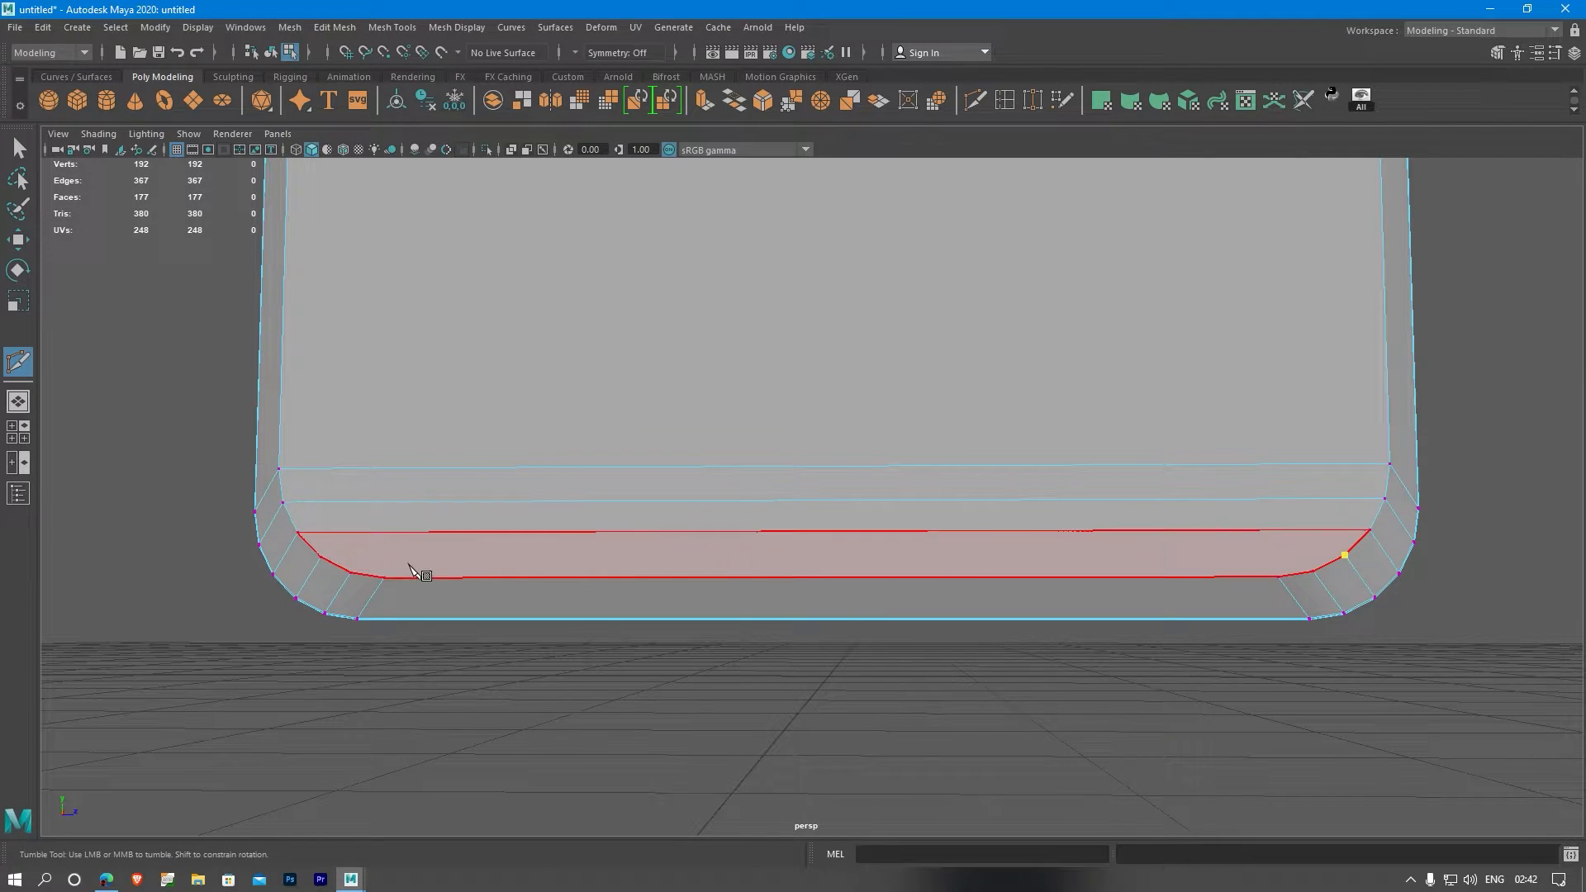
pyautogui.click(321, 557)
pyautogui.press('Return')
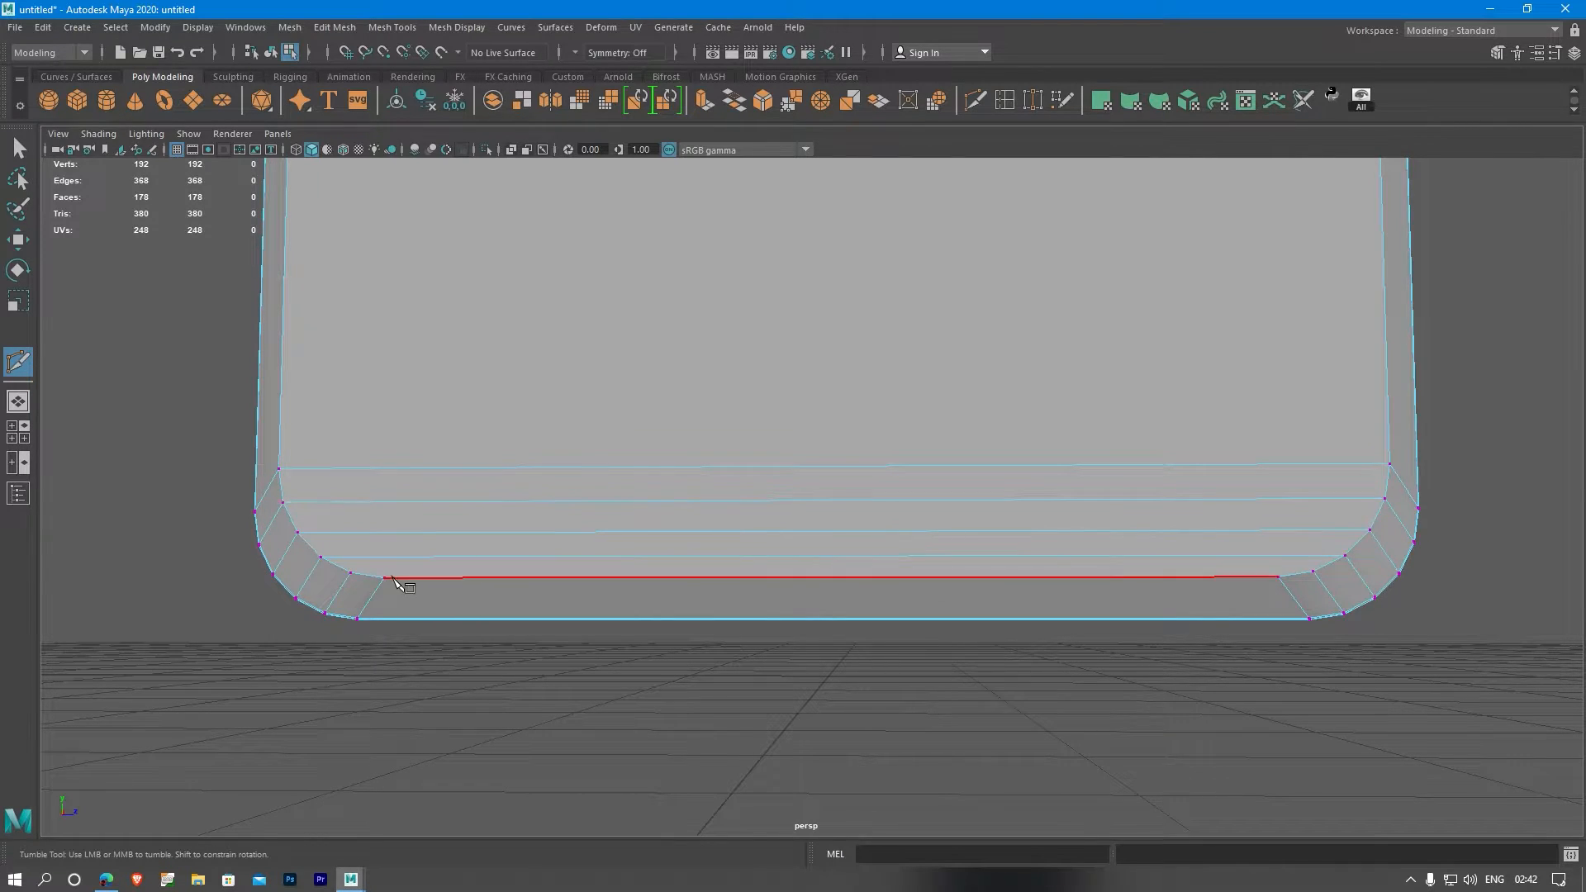
# - Cut two vertical edges along the full height of the broad face, joining the innermost upper and lower corner vertices near each side
pyautogui.click(454, 570)
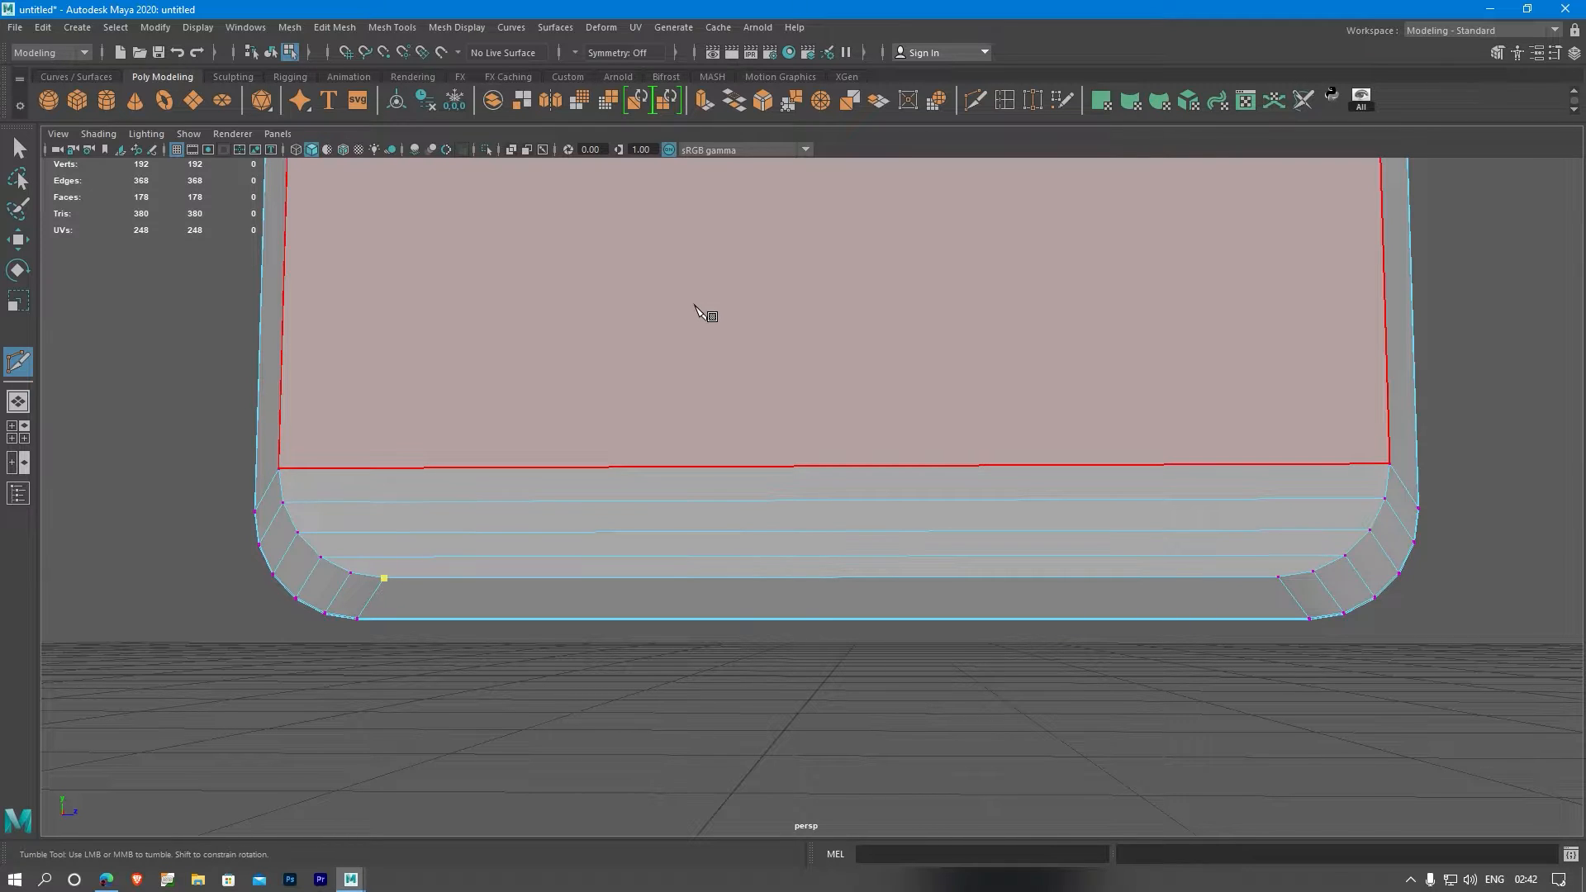
pyautogui.moveTo(695, 306)
pyautogui.keyDown('alt'); pyautogui.mouseDown(button='middle')
pyautogui.moveTo(701, 705)
pyautogui.moveTo(751, 734)
pyautogui.mouseUp(button='middle'); pyautogui.keyUp('alt')
pyautogui.keyDown('alt'); pyautogui.moveTo(736, 354); pyautogui.dragTo(742, 728, button='middle'); pyautogui.keyUp('alt')
pyautogui.keyDown('alt'); pyautogui.moveTo(621, 207); pyautogui.dragTo(634, 539, button='middle'); pyautogui.keyUp('alt')
pyautogui.click(481, 411)
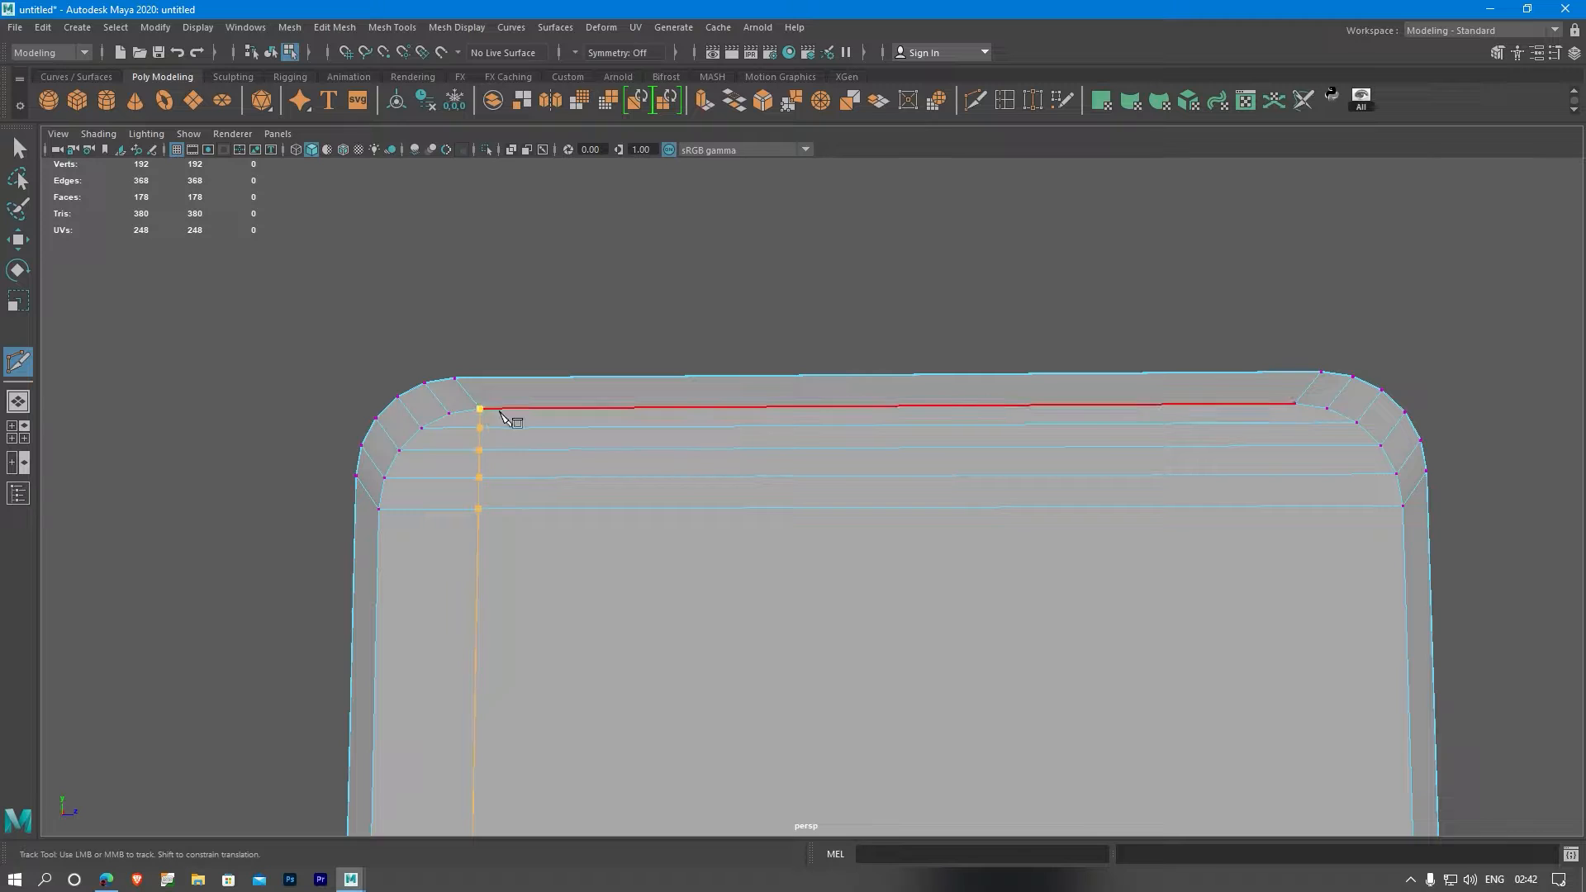
pyautogui.rightClick(498, 412)
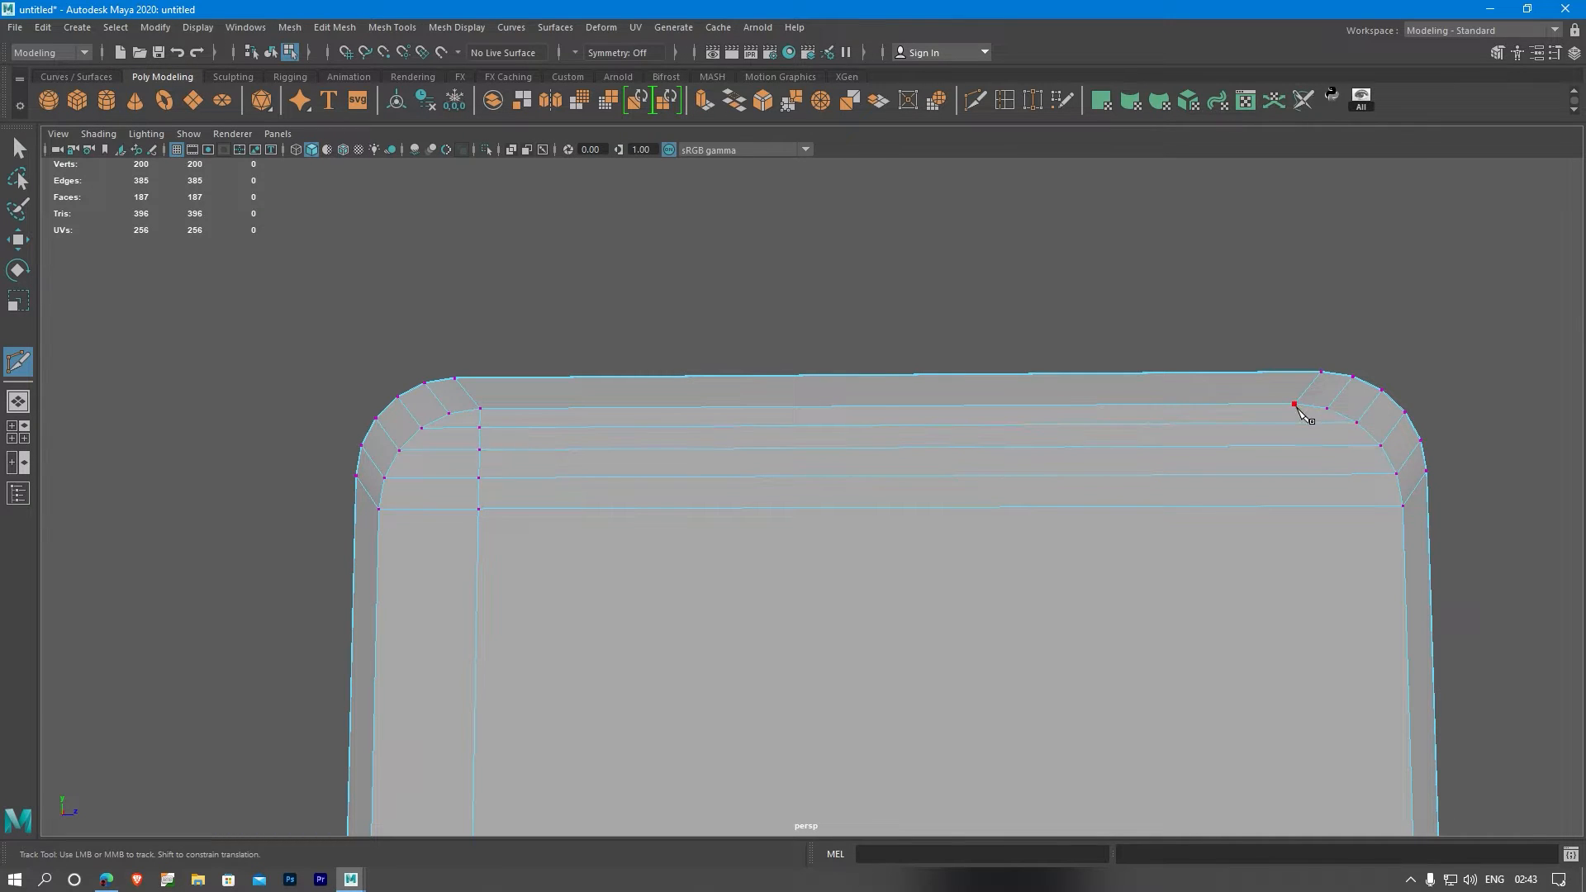
pyautogui.keyDown('alt'); pyautogui.moveTo(1319, 609); pyautogui.dragTo(1144, 579, button='middle'); pyautogui.keyUp('alt')
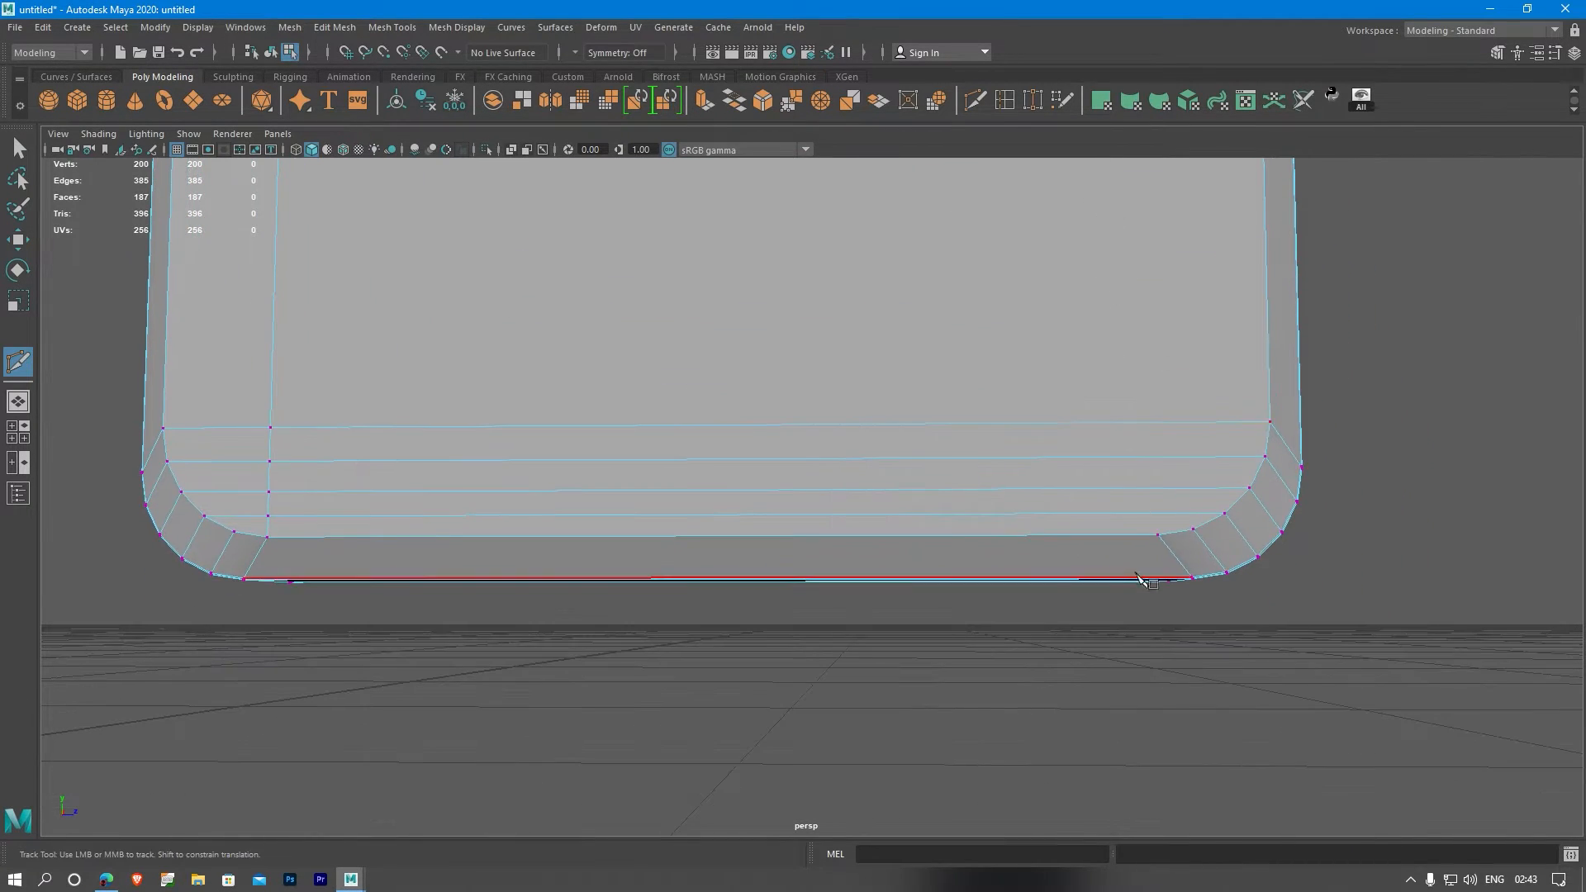
pyautogui.rightClick(1161, 537)
# - Cut an edge across the opposite broad face, joining the lowest vertices of its two upper rounded corners
pyautogui.scroll(-4, 1165, 517)
pyautogui.keyDown('alt'); pyautogui.moveTo(1151, 372); pyautogui.dragTo(942, 413); pyautogui.keyUp('alt')
pyautogui.keyDown('alt'); pyautogui.moveTo(1013, 421); pyautogui.dragTo(1116, 814, button='middle'); pyautogui.keyUp('alt')
pyautogui.keyDown('alt'); pyautogui.moveTo(928, 538); pyautogui.dragTo(777, 545); pyautogui.keyUp('alt')
pyautogui.keyDown('alt'); pyautogui.moveTo(785, 396); pyautogui.dragTo(894, 891, button='middle'); pyautogui.keyUp('alt')
pyautogui.keyDown('alt'); pyautogui.moveTo(834, 586); pyautogui.dragTo(894, 529, button='middle'); pyautogui.keyUp('alt')
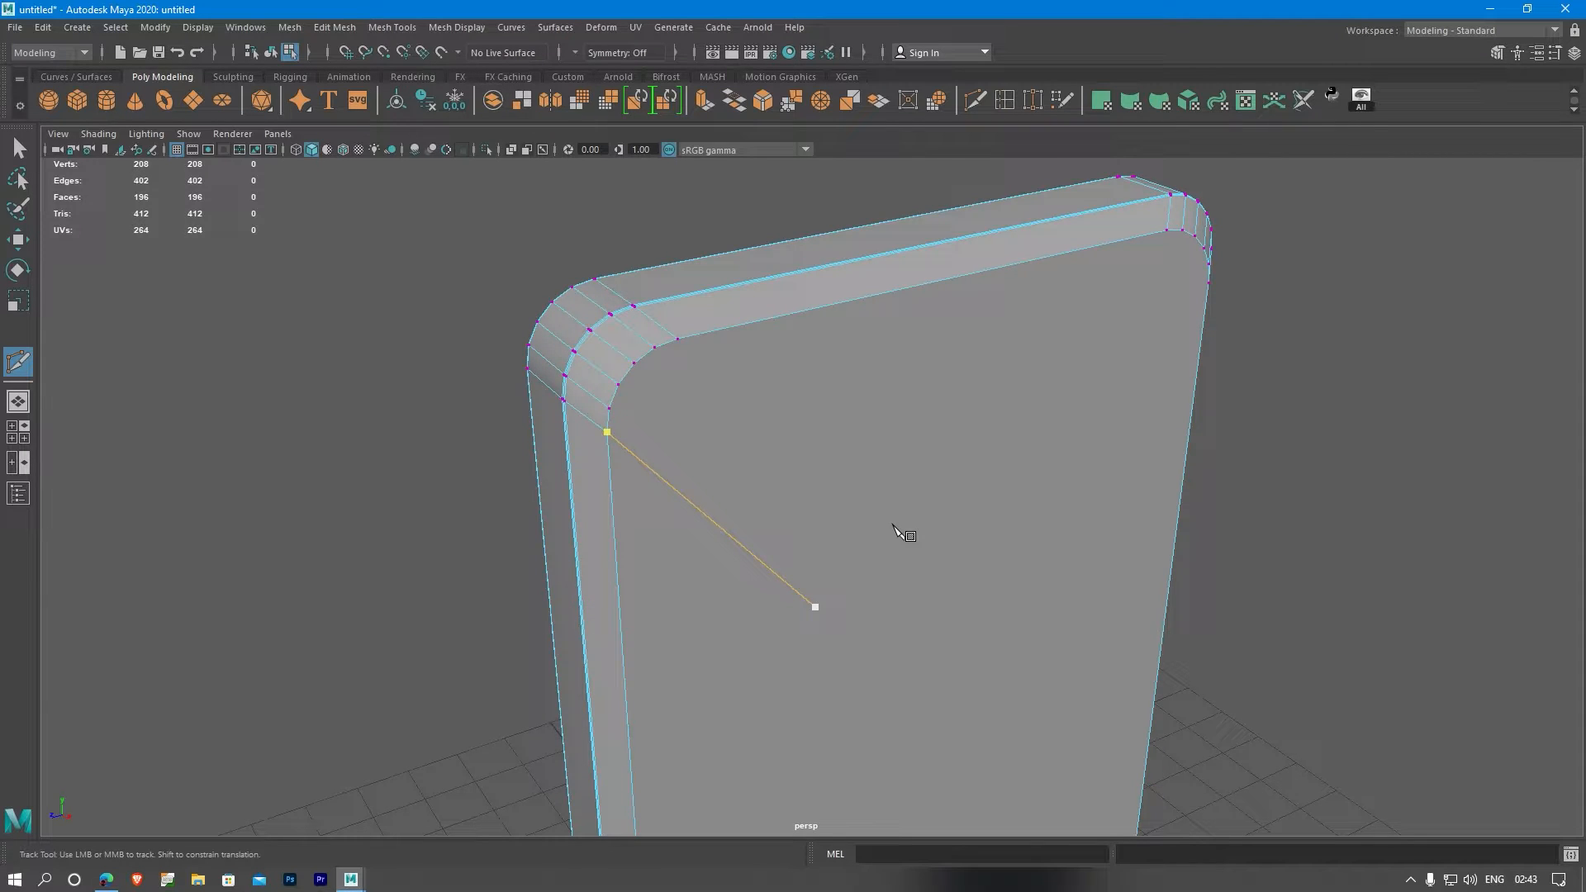
pyautogui.keyDown('alt'); pyautogui.moveTo(886, 470); pyautogui.dragTo(849, 456); pyautogui.keyUp('alt')
pyautogui.keyDown('alt'); pyautogui.moveTo(849, 456); pyautogui.dragTo(958, 518, button='middle'); pyautogui.keyUp('alt')
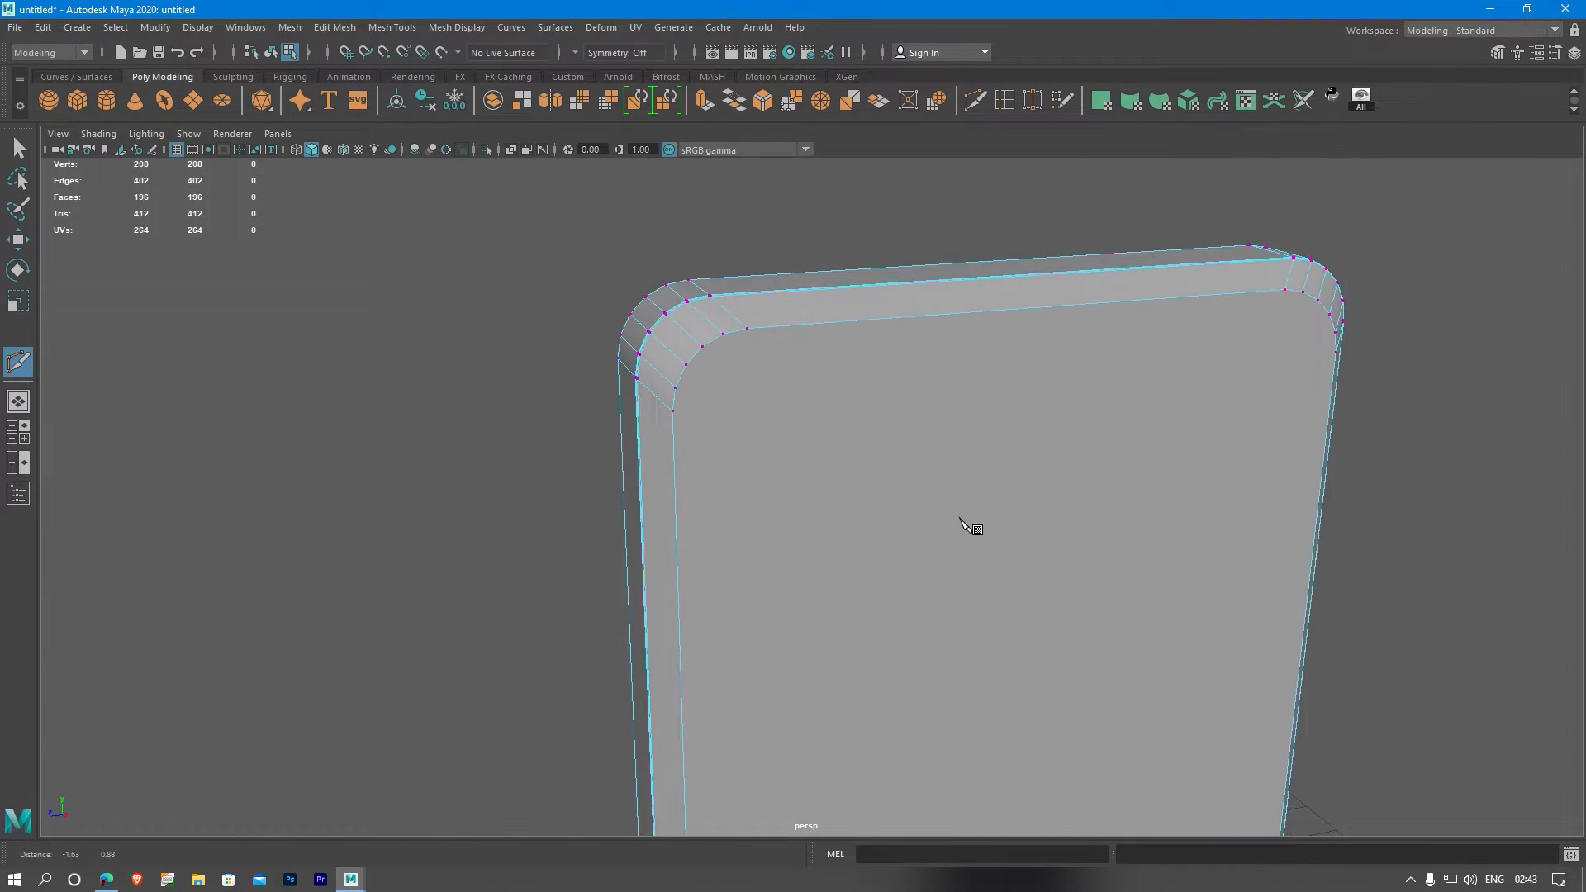
pyautogui.scroll(3, 954, 509)
pyautogui.keyDown('alt'); pyautogui.moveTo(953, 504); pyautogui.dragTo(853, 524); pyautogui.keyUp('alt')
pyautogui.keyDown('alt'); pyautogui.moveTo(947, 470); pyautogui.dragTo(854, 437); pyautogui.keyUp('alt')
pyautogui.scroll(-3, 868, 442)
pyautogui.keyDown('alt'); pyautogui.moveTo(889, 446); pyautogui.dragTo(910, 553, button='middle'); pyautogui.keyUp('alt')
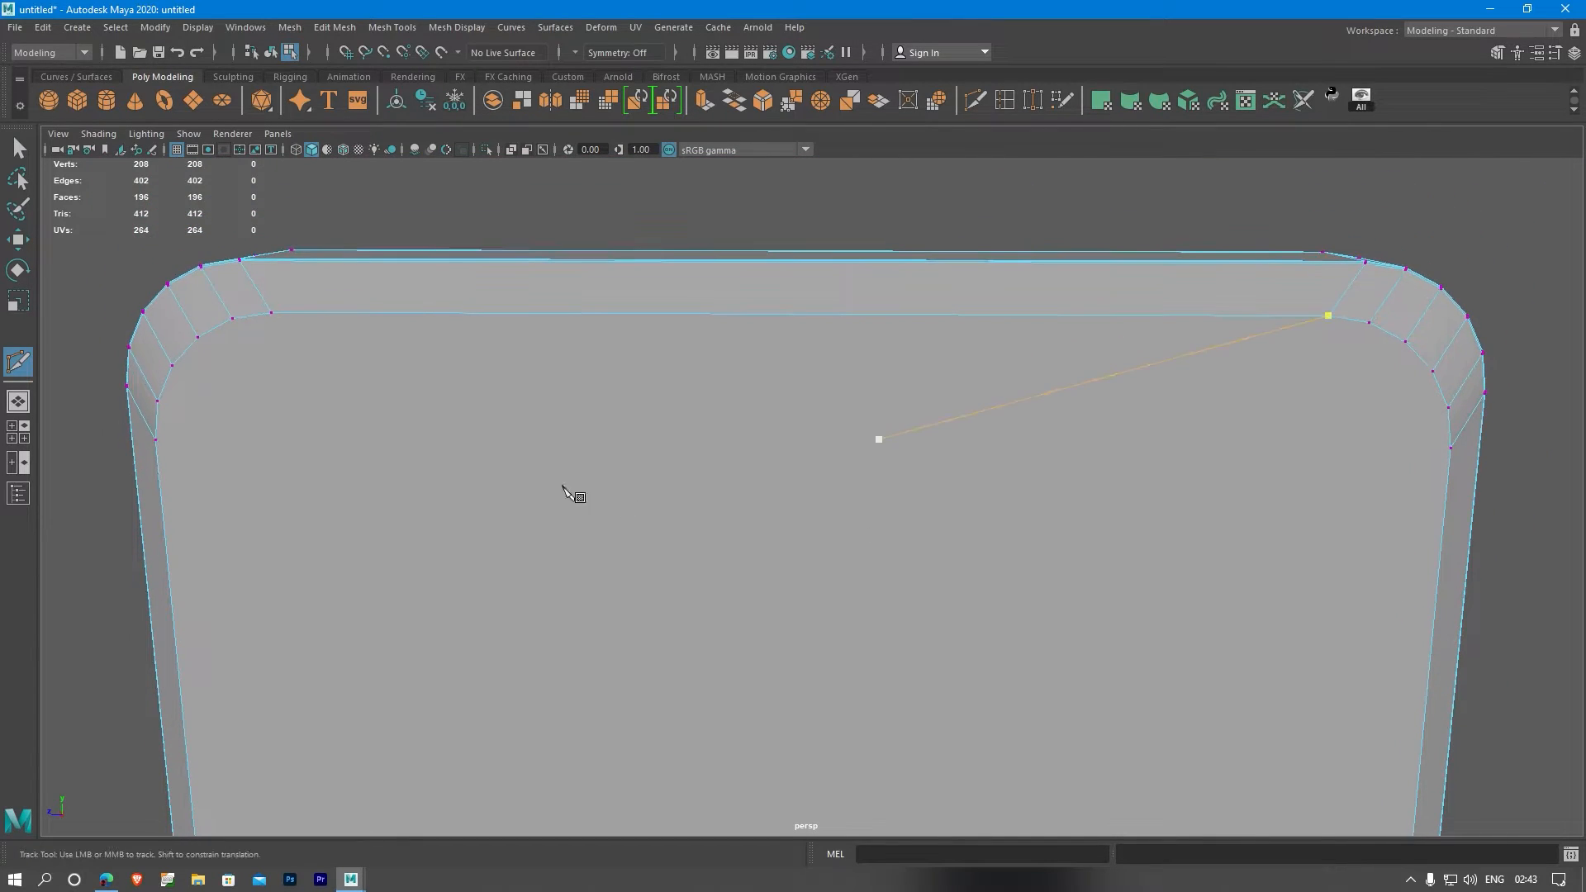
pyautogui.click(411, 457)
pyautogui.click(1451, 448)
pyautogui.press('Return')
# - Cut three more edges across the top of the opposite broad face, joining the next three pairs of upper corner vertices
pyautogui.click(1448, 409)
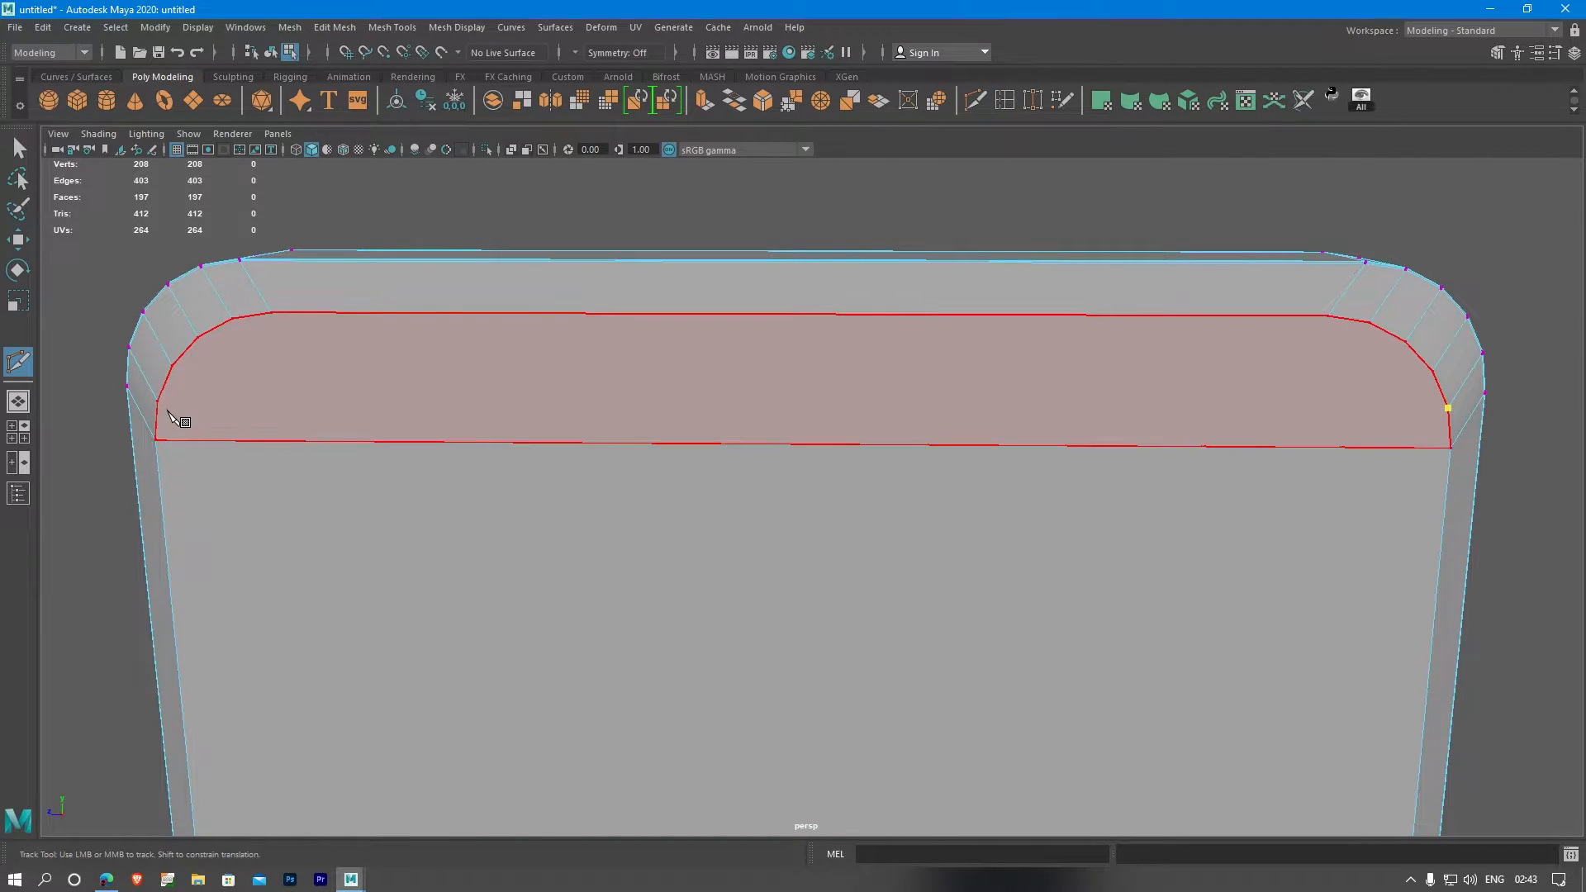
pyautogui.click(157, 402)
pyautogui.press('Return')
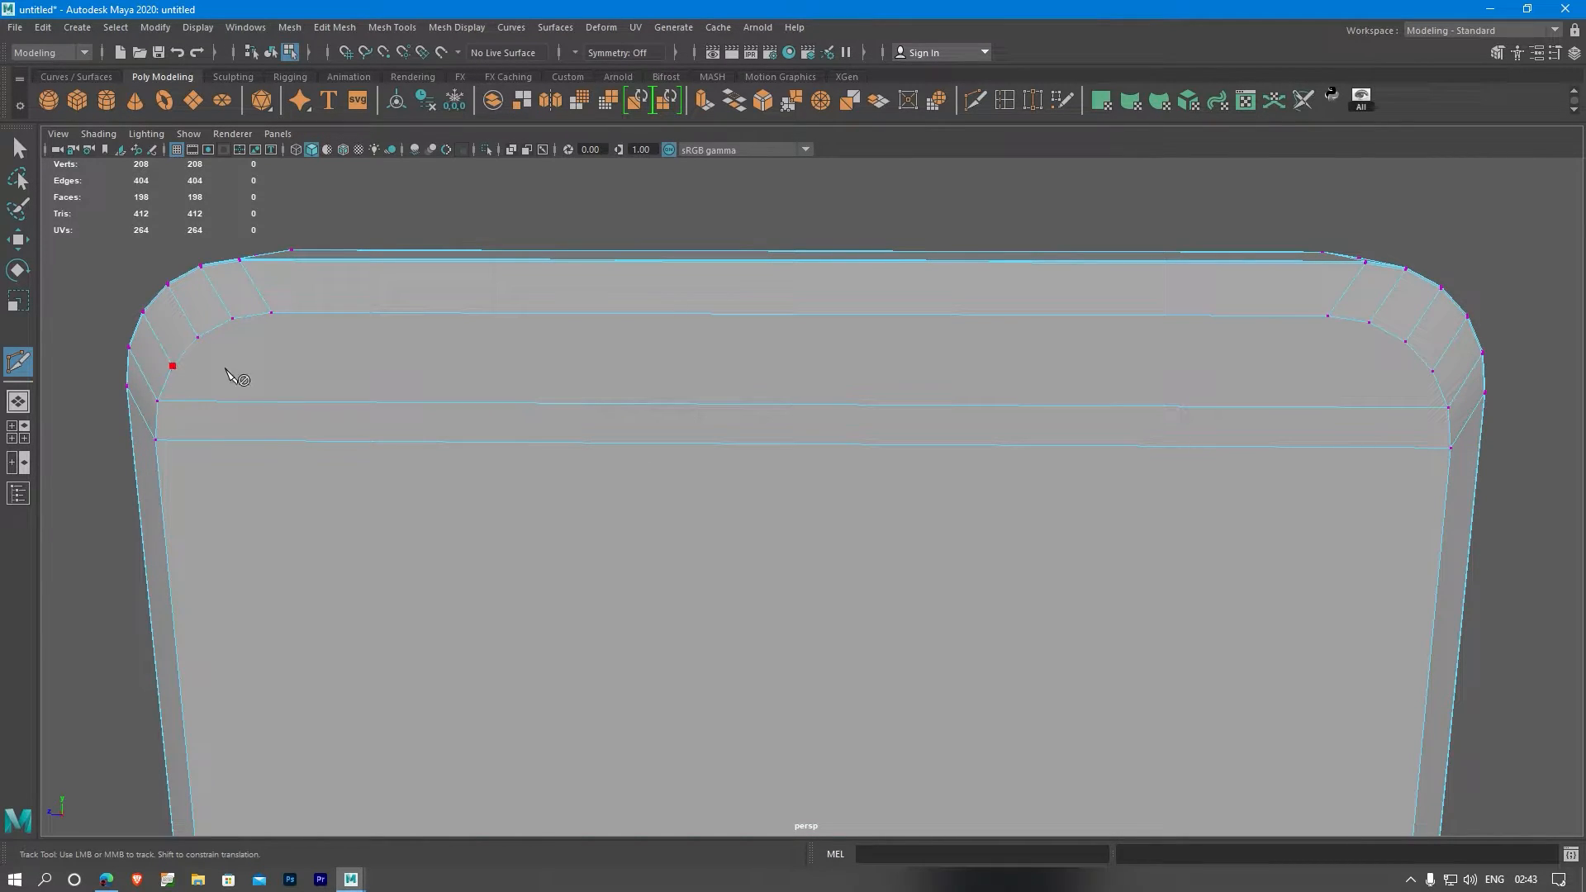
pyautogui.click(172, 366)
pyautogui.click(1433, 372)
pyautogui.press('Return')
pyautogui.click(1407, 342)
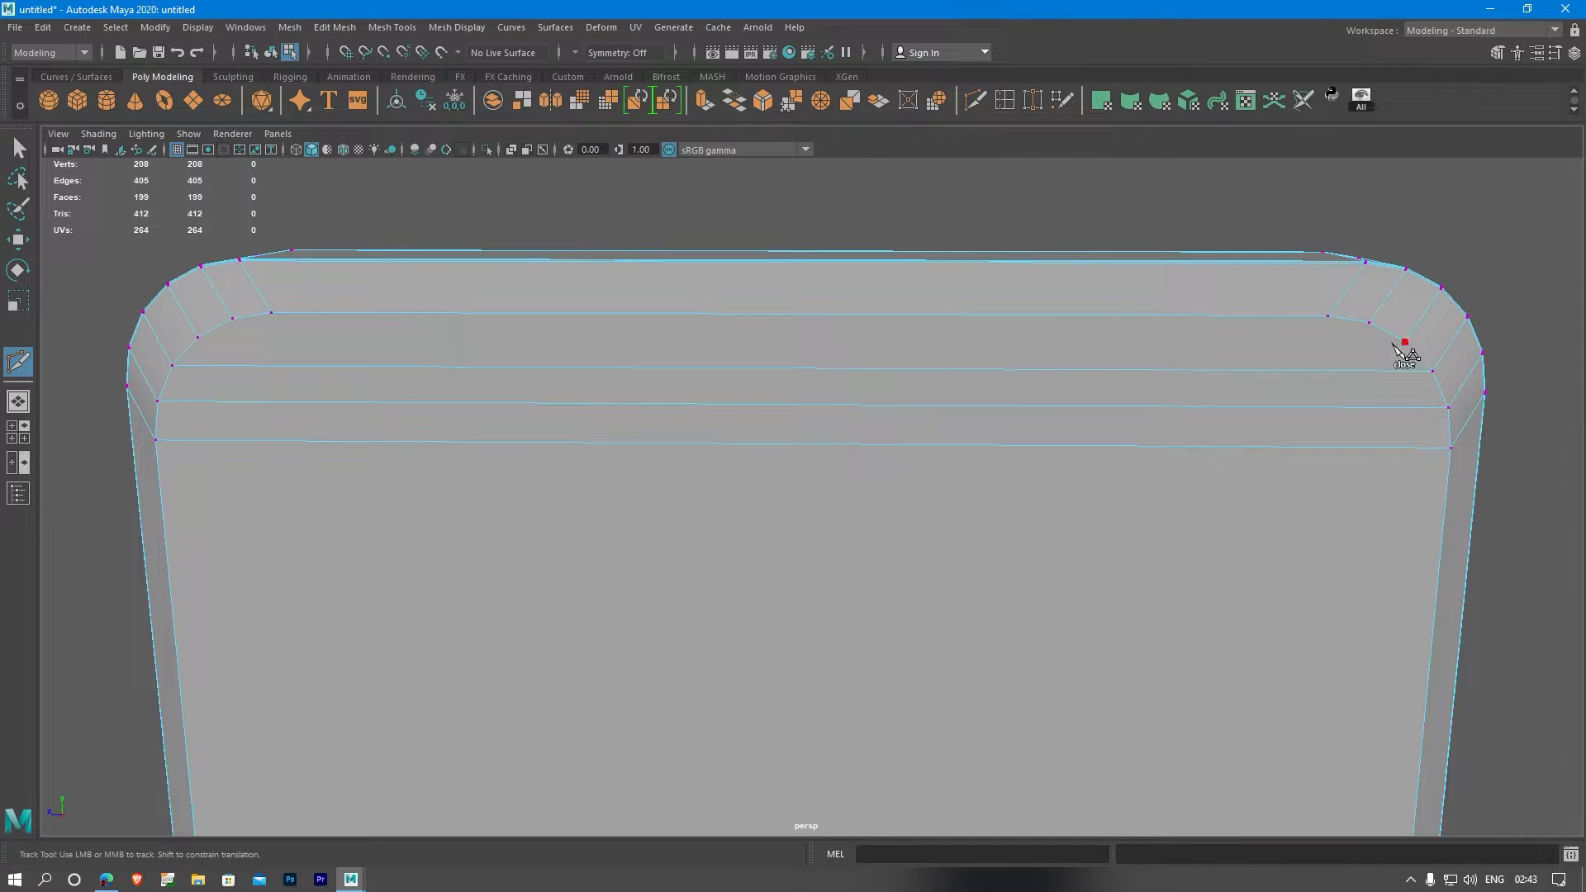
pyautogui.click(198, 339)
pyautogui.press('Return')
# - Discard the stray cut point and cut an edge joining the highest vertices of this face's two lower rounded corners
pyautogui.scroll(-2, 680, 504)
pyautogui.keyDown('alt'); pyautogui.moveTo(808, 584); pyautogui.dragTo(836, 178, button='middle'); pyautogui.keyUp('alt')
pyautogui.keyDown('alt'); pyautogui.moveTo(835, 640); pyautogui.dragTo(835, 528); pyautogui.keyUp('alt')
pyautogui.keyDown('alt'); pyautogui.moveTo(818, 628); pyautogui.dragTo(887, 420, button='middle'); pyautogui.keyUp('alt')
pyautogui.click(439, 665)
pyautogui.scroll(2, 638, 548)
pyautogui.press('Escape')
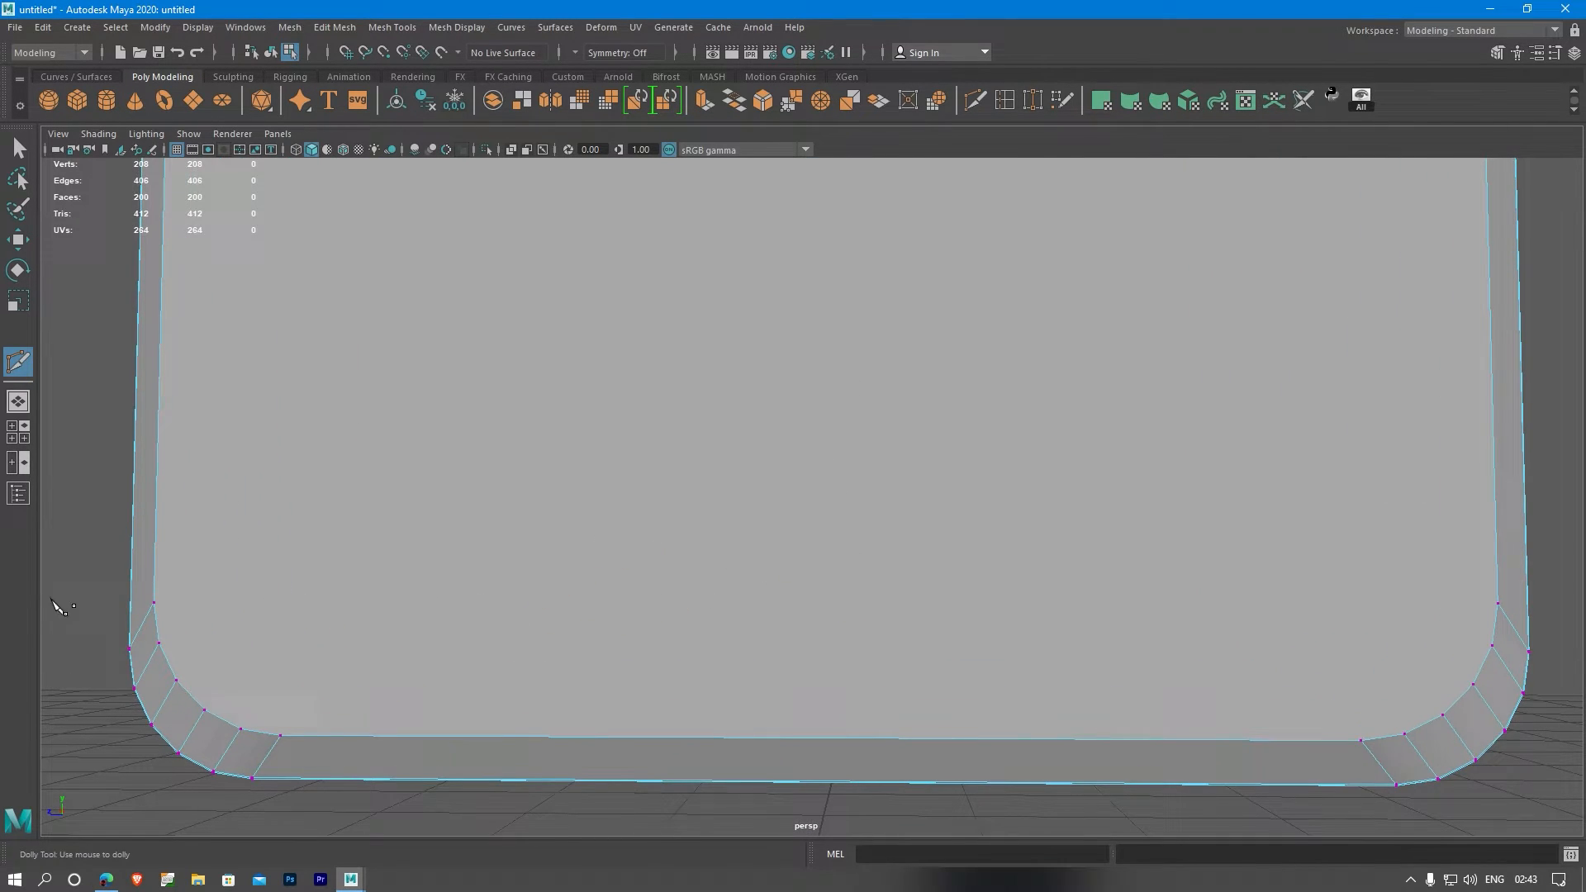
pyautogui.click(154, 604)
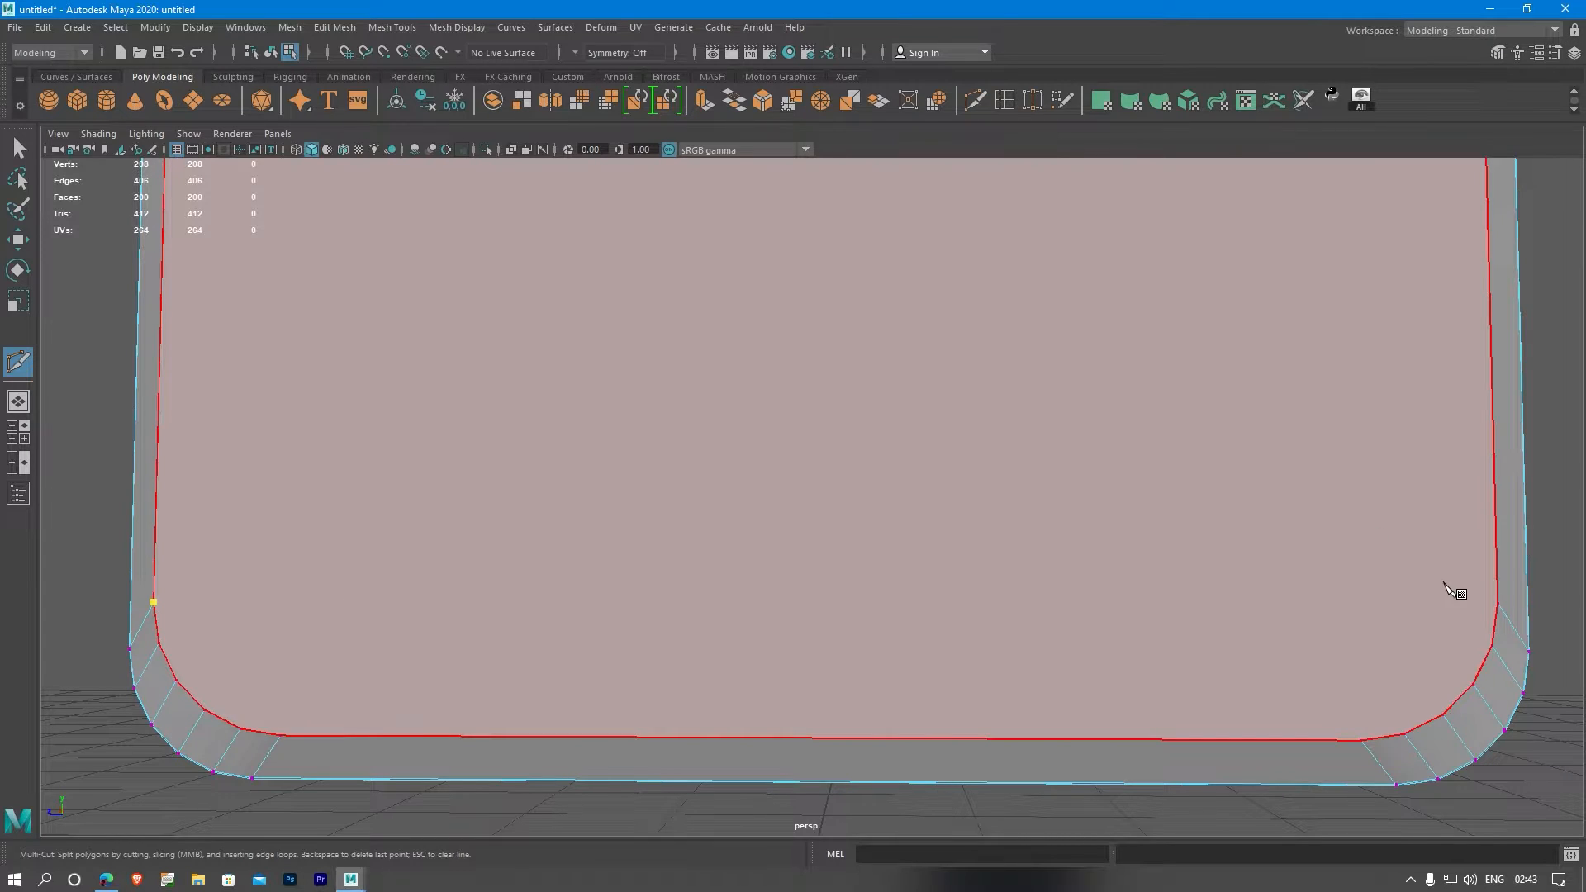
pyautogui.click(1497, 604)
# - Cut three more edges across the bottom of this face, joining the next three pairs of lower corner vertices
pyautogui.click(1493, 646)
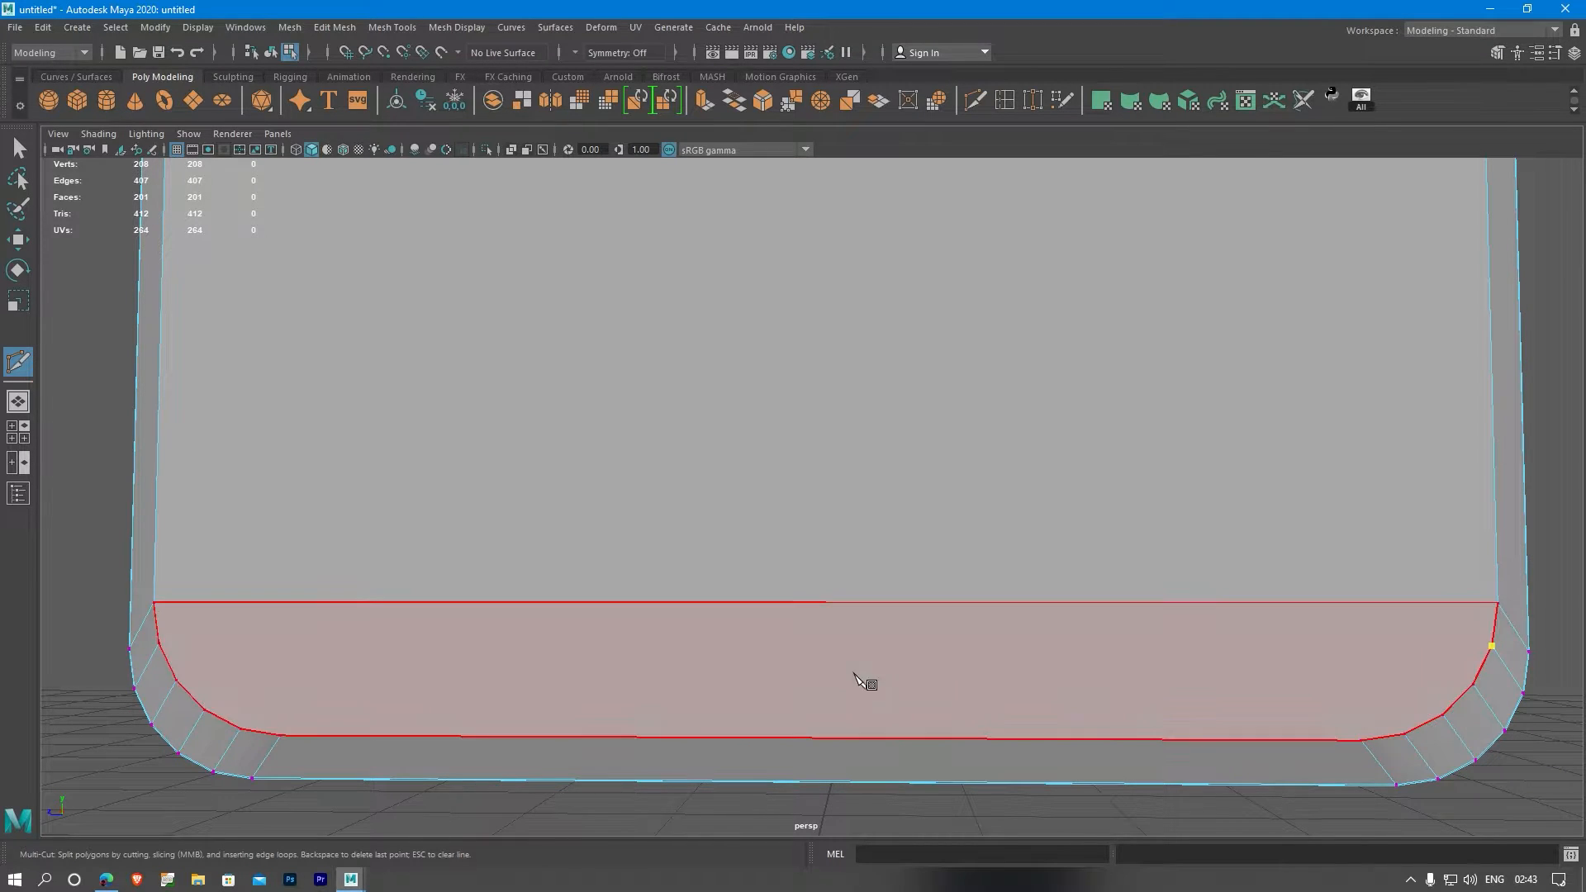
pyautogui.click(159, 644)
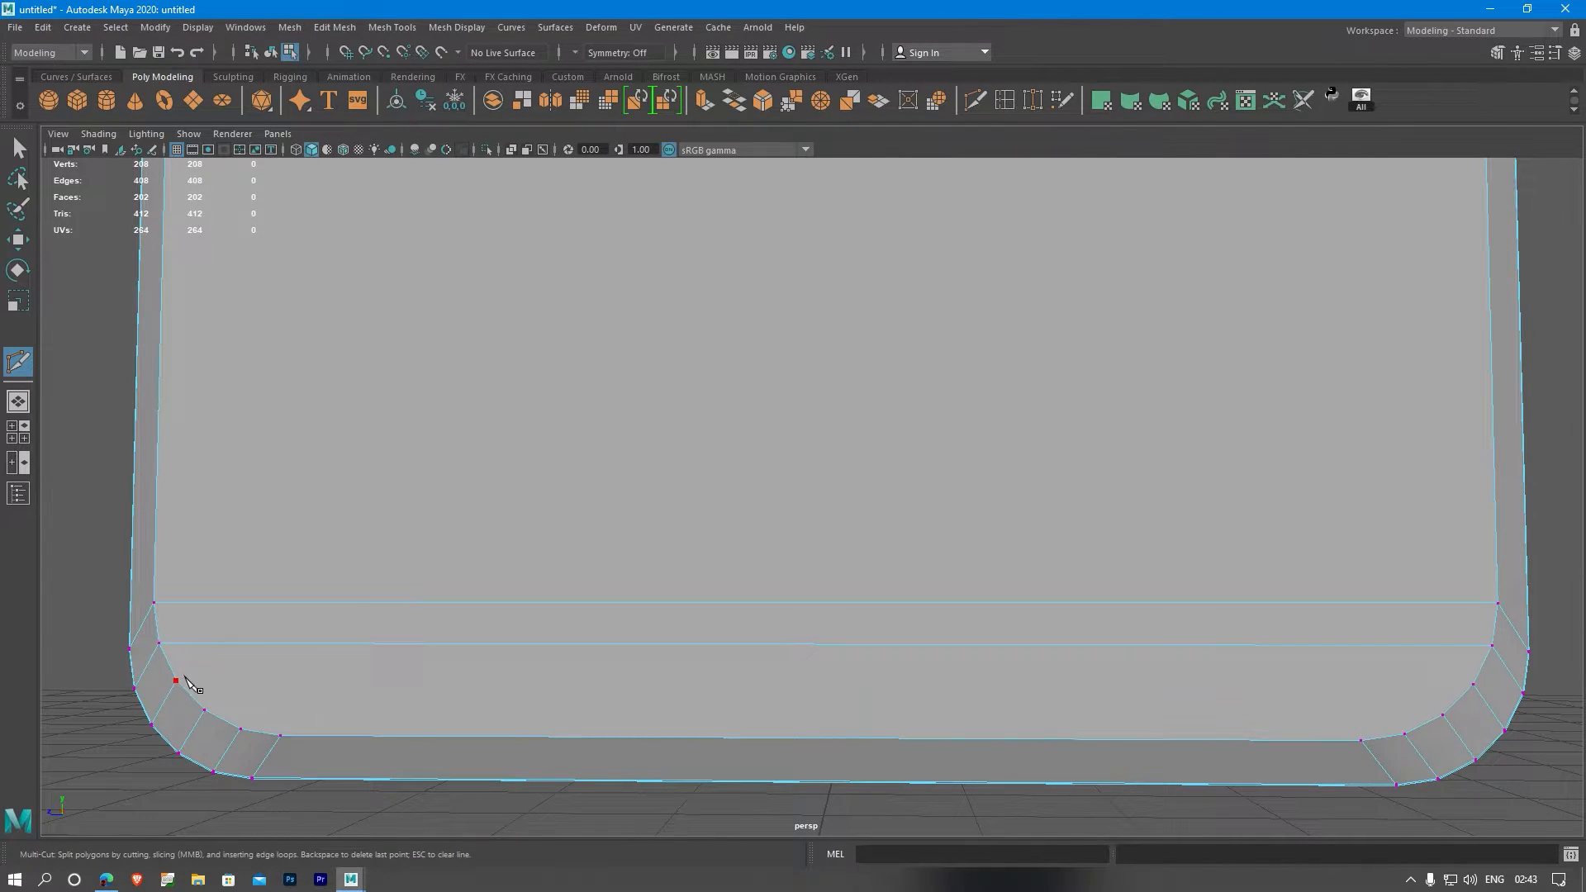
pyautogui.click(1476, 685)
pyautogui.rightClick(1463, 698)
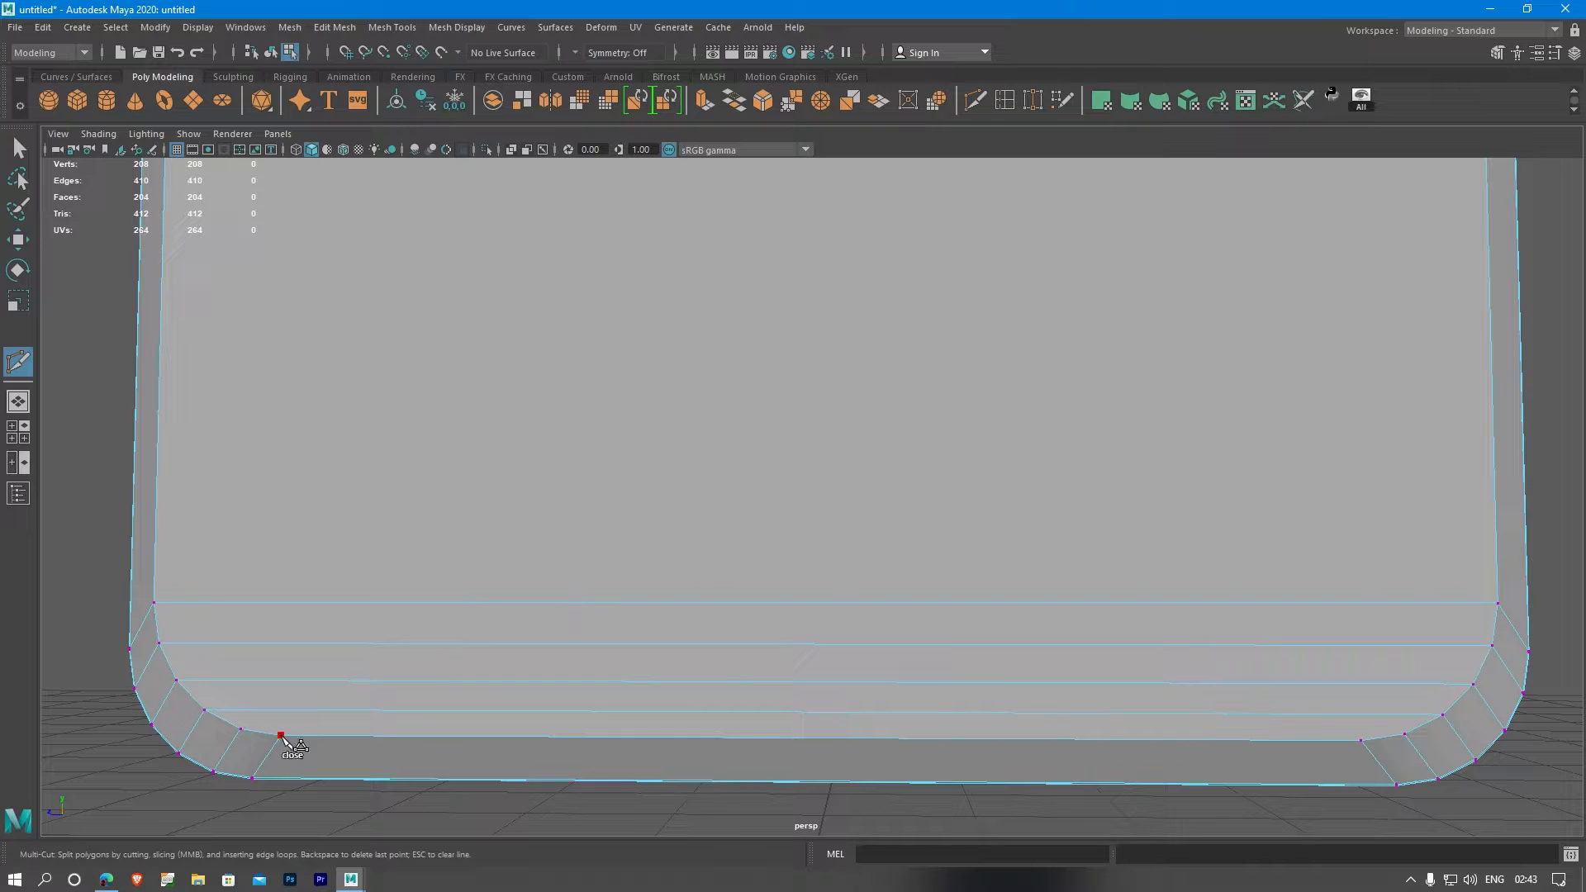
# - Cut two vertical edges along the full height of this face, joining the innermost upper and lower corner vertices on each side
pyautogui.scroll(-2, 549, 567)
pyautogui.keyDown('alt'); pyautogui.moveTo(648, 383); pyautogui.dragTo(723, 633, button='middle'); pyautogui.keyUp('alt')
pyautogui.scroll(3, 570, 414)
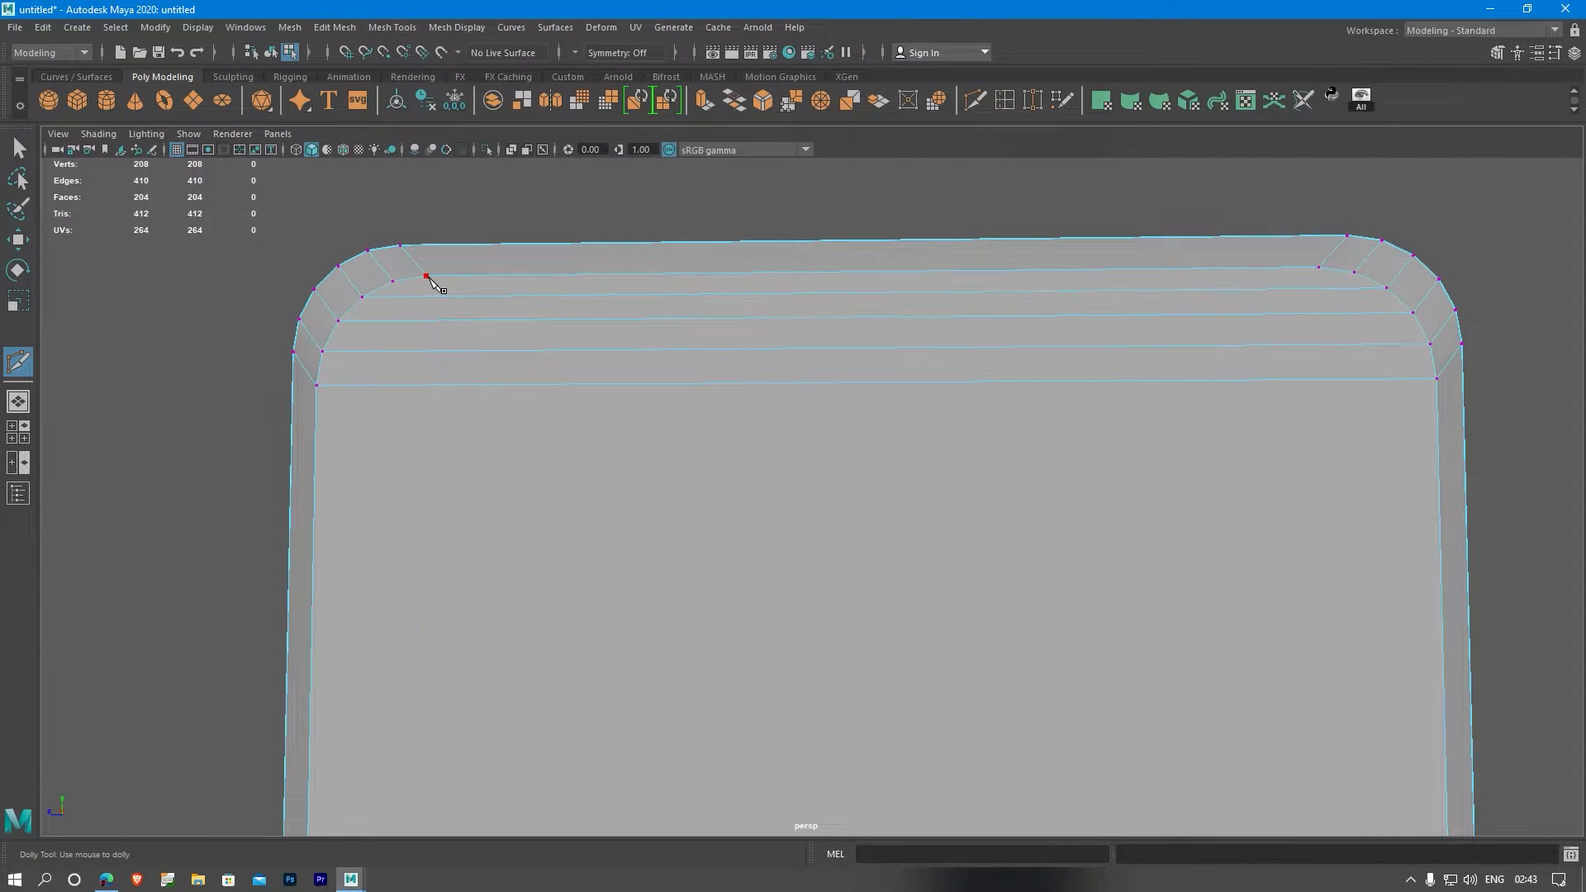
pyautogui.click(1321, 269)
pyautogui.keyDown('alt'); pyautogui.moveTo(1396, 496); pyautogui.dragTo(1203, 149, button='middle'); pyautogui.keyUp('alt')
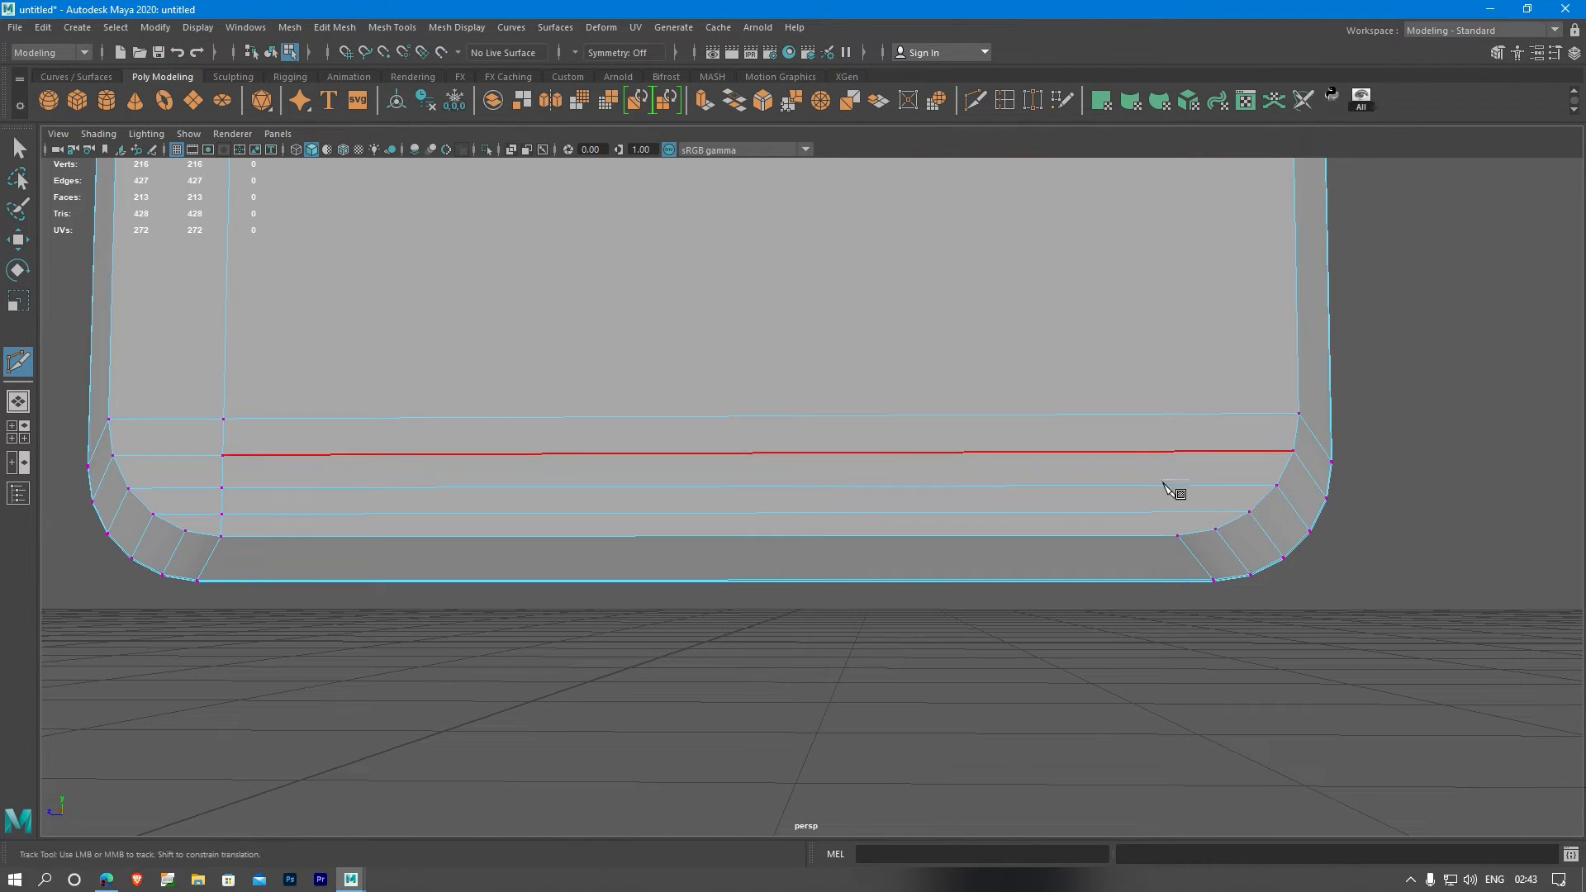
pyautogui.rightClick(1219, 552)
# - Cut a second vertical edge just outside each existing one on this face, joining the adjacent upper and lower corner vertices
pyautogui.scroll(-2, 1219, 552)
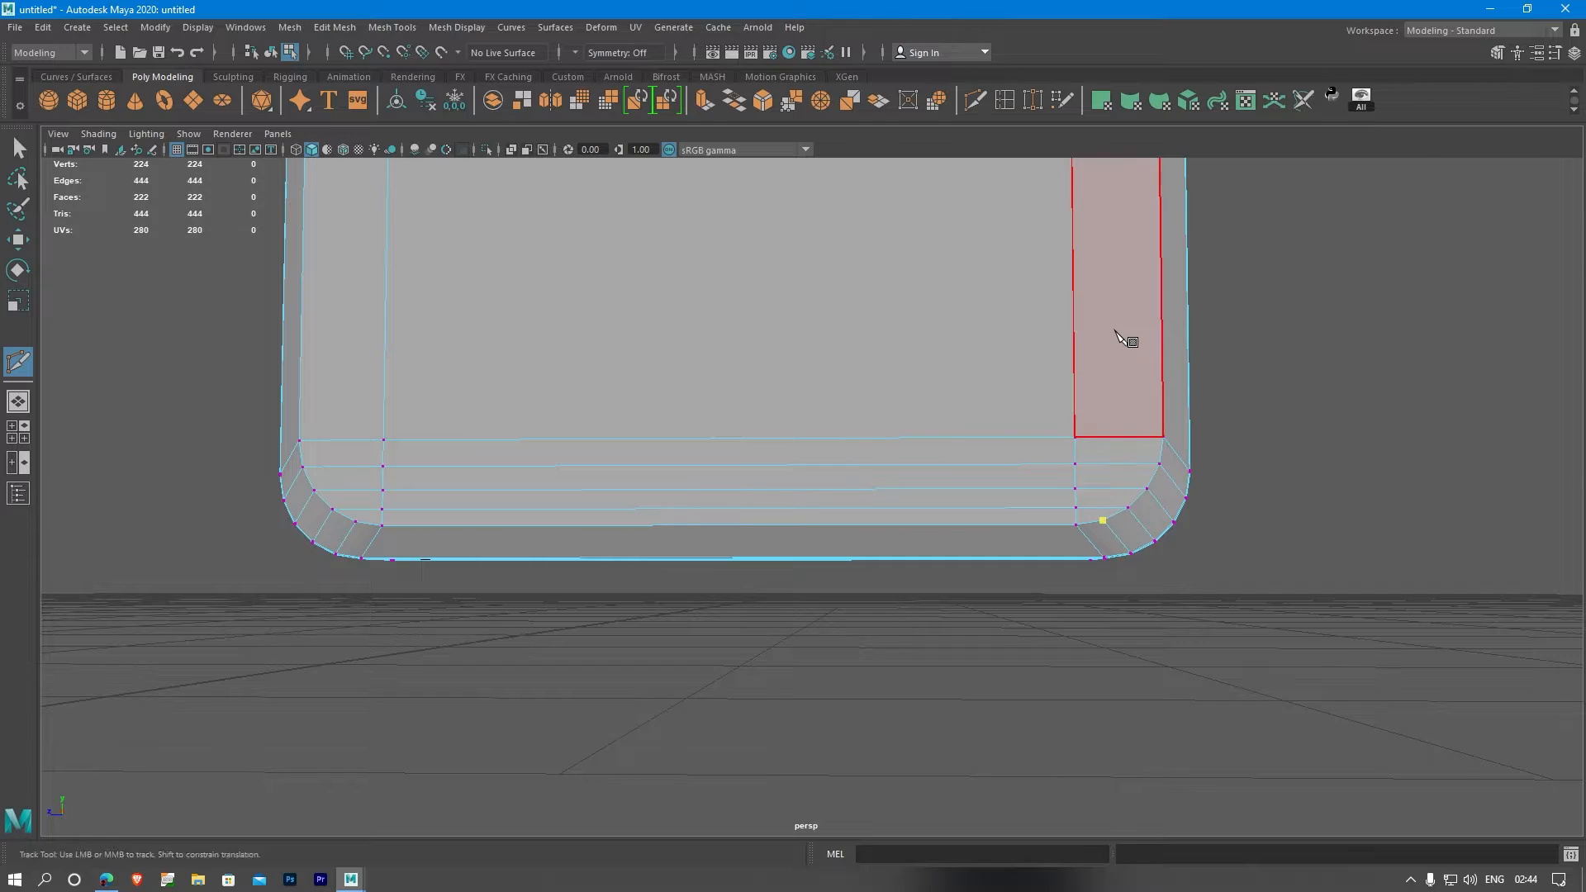
pyautogui.keyDown('alt'); pyautogui.moveTo(1115, 337); pyautogui.dragTo(1014, 590, button='middle'); pyautogui.keyUp('alt')
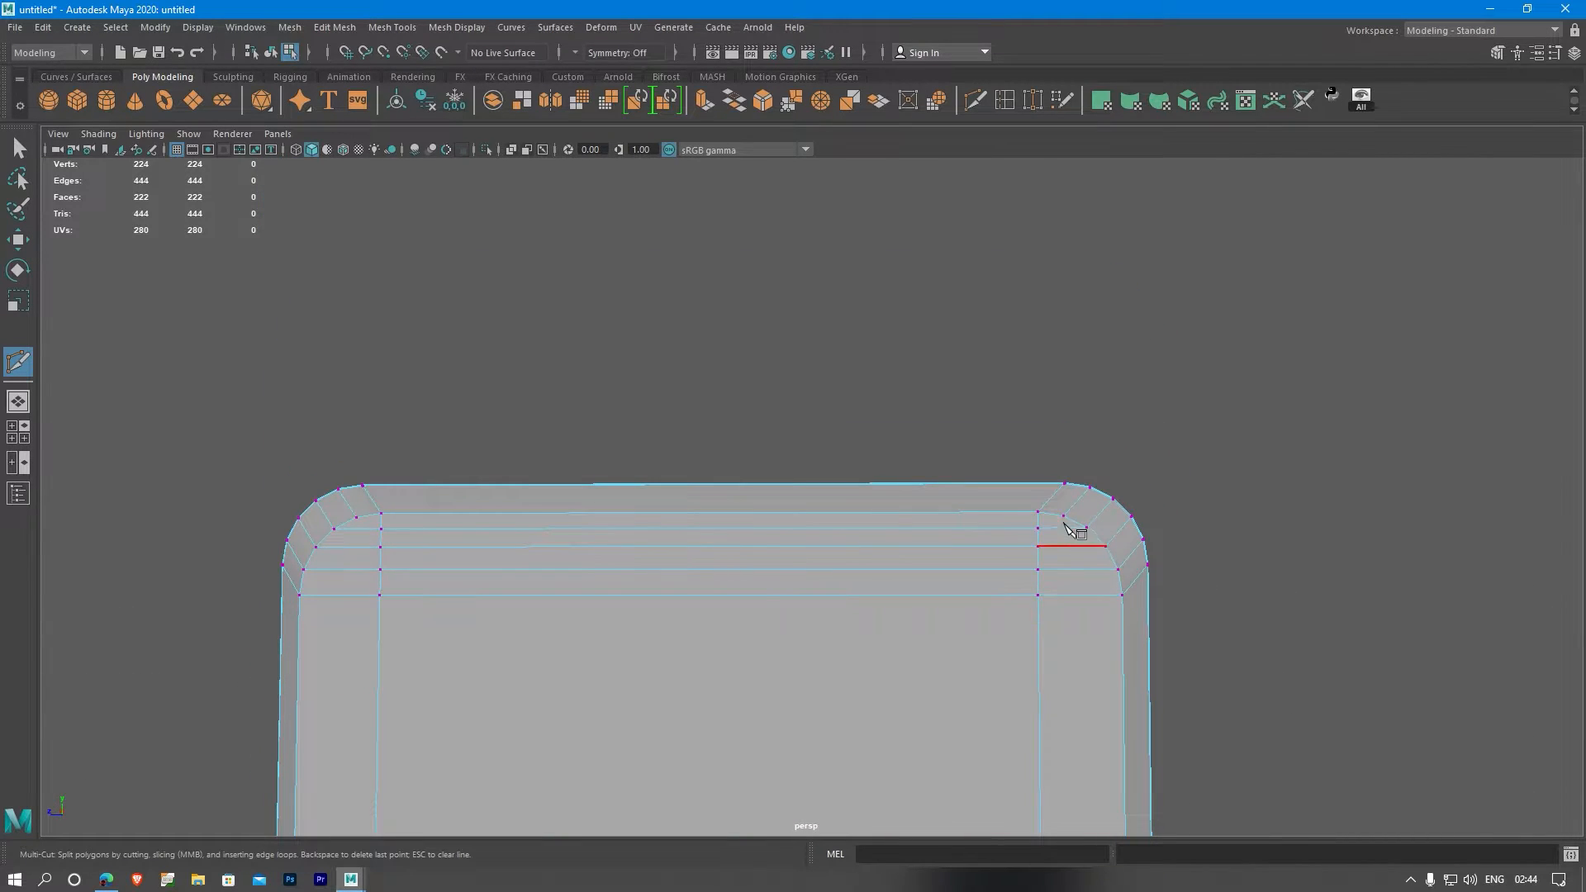
pyautogui.keyDown('ctrl'); pyautogui.click(1037, 673); pyautogui.keyUp('ctrl')
pyautogui.keyDown('alt'); pyautogui.moveTo(874, 612); pyautogui.dragTo(1194, 537, button='middle'); pyautogui.keyUp('alt')
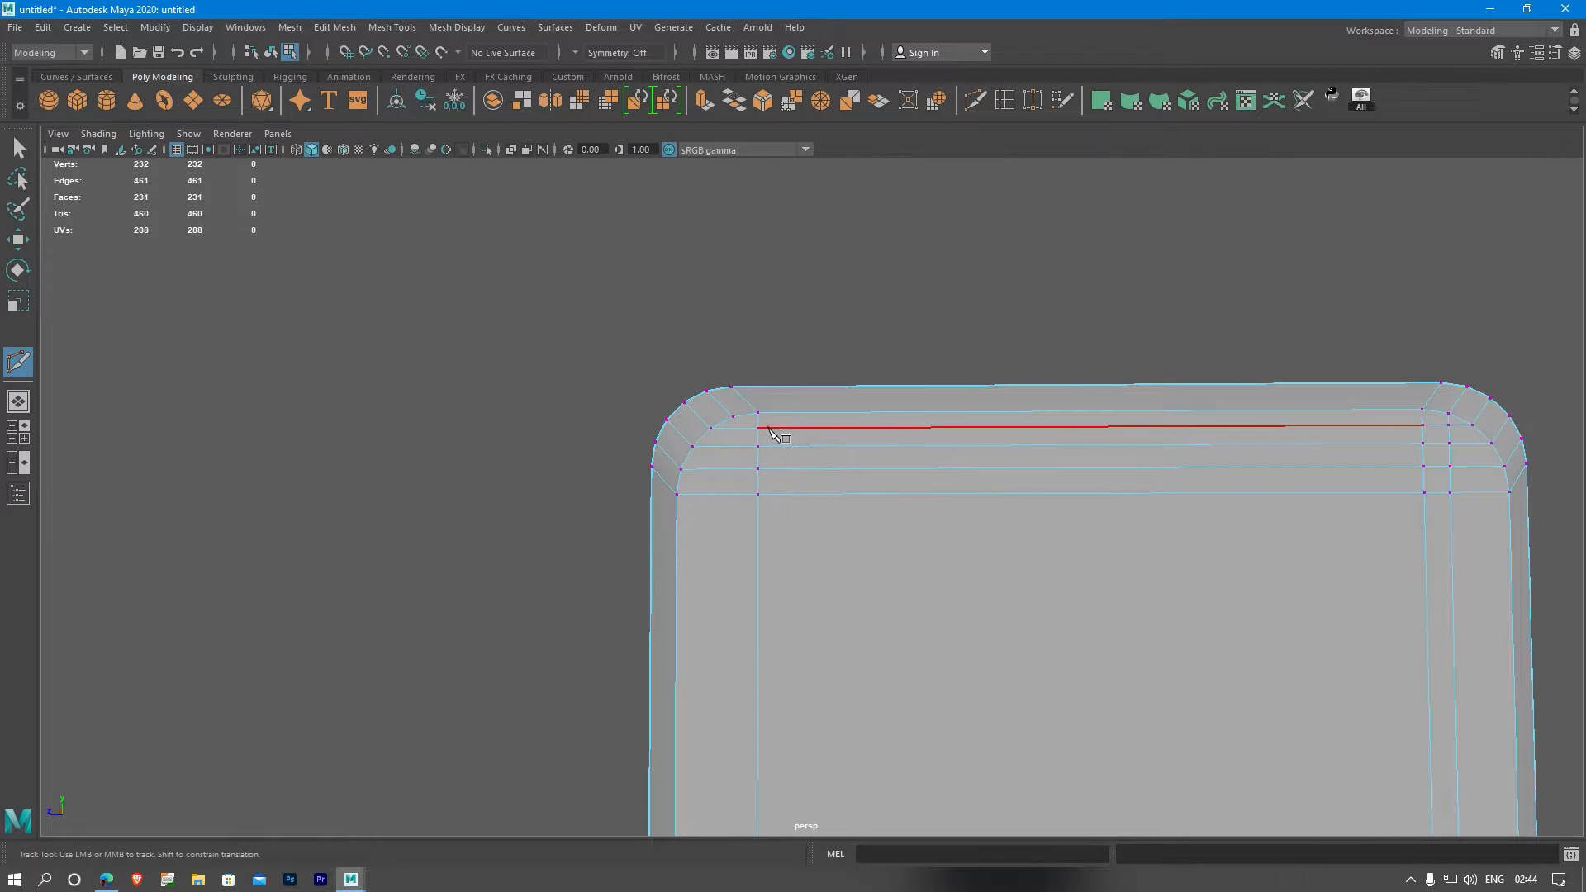
pyautogui.keyDown('alt'); pyautogui.moveTo(963, 776); pyautogui.dragTo(970, 377, button='middle'); pyautogui.keyUp('alt')
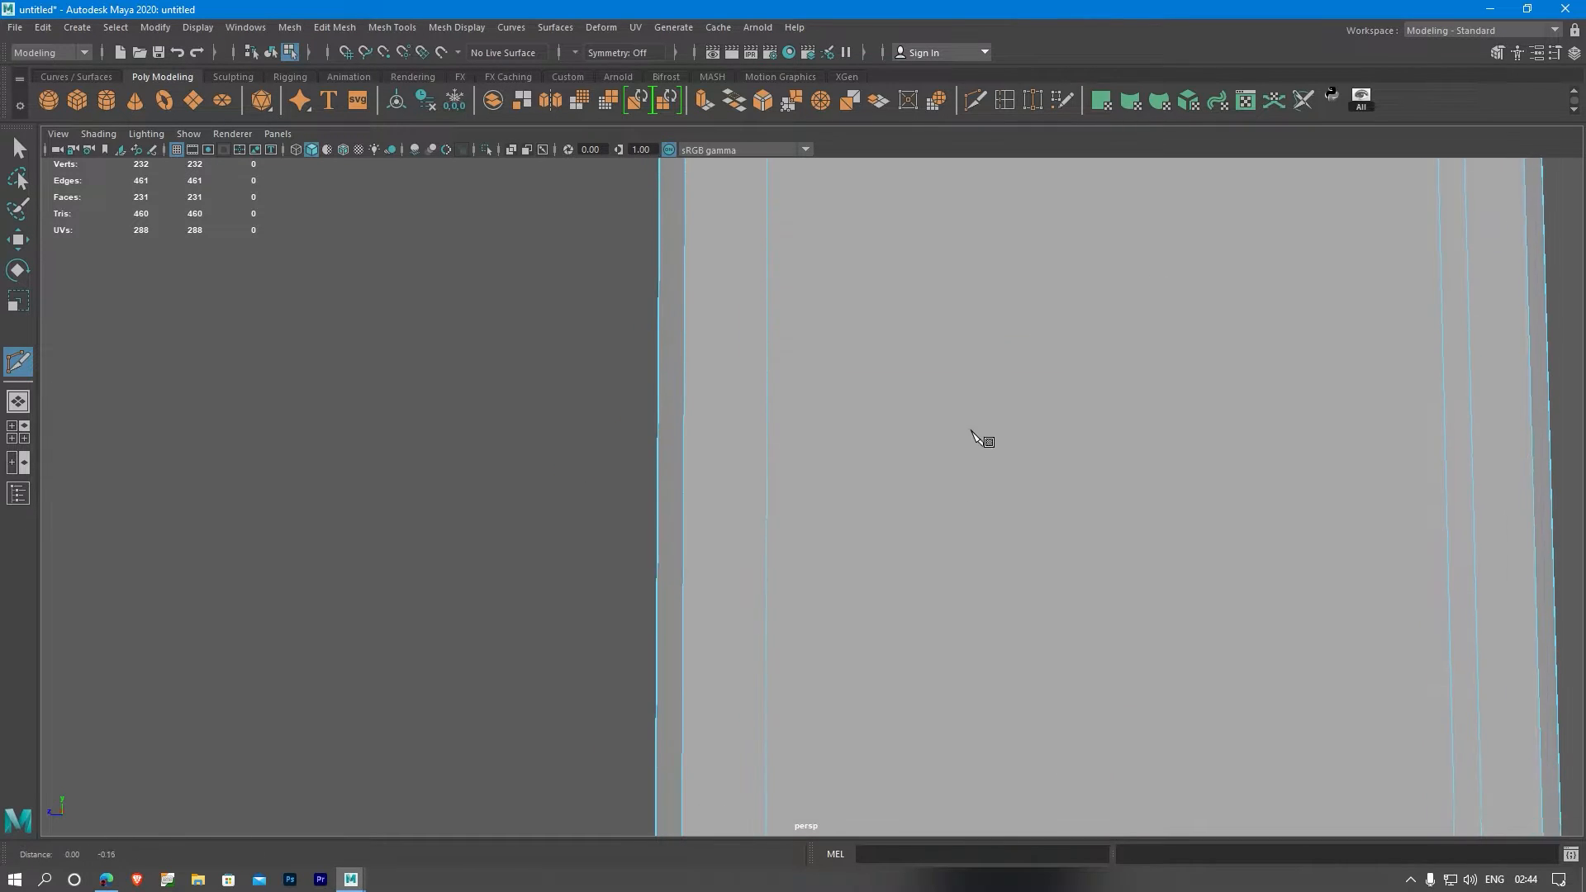
pyautogui.keyDown('alt'); pyautogui.moveTo(975, 744); pyautogui.dragTo(939, 132, button='middle'); pyautogui.keyUp('alt')
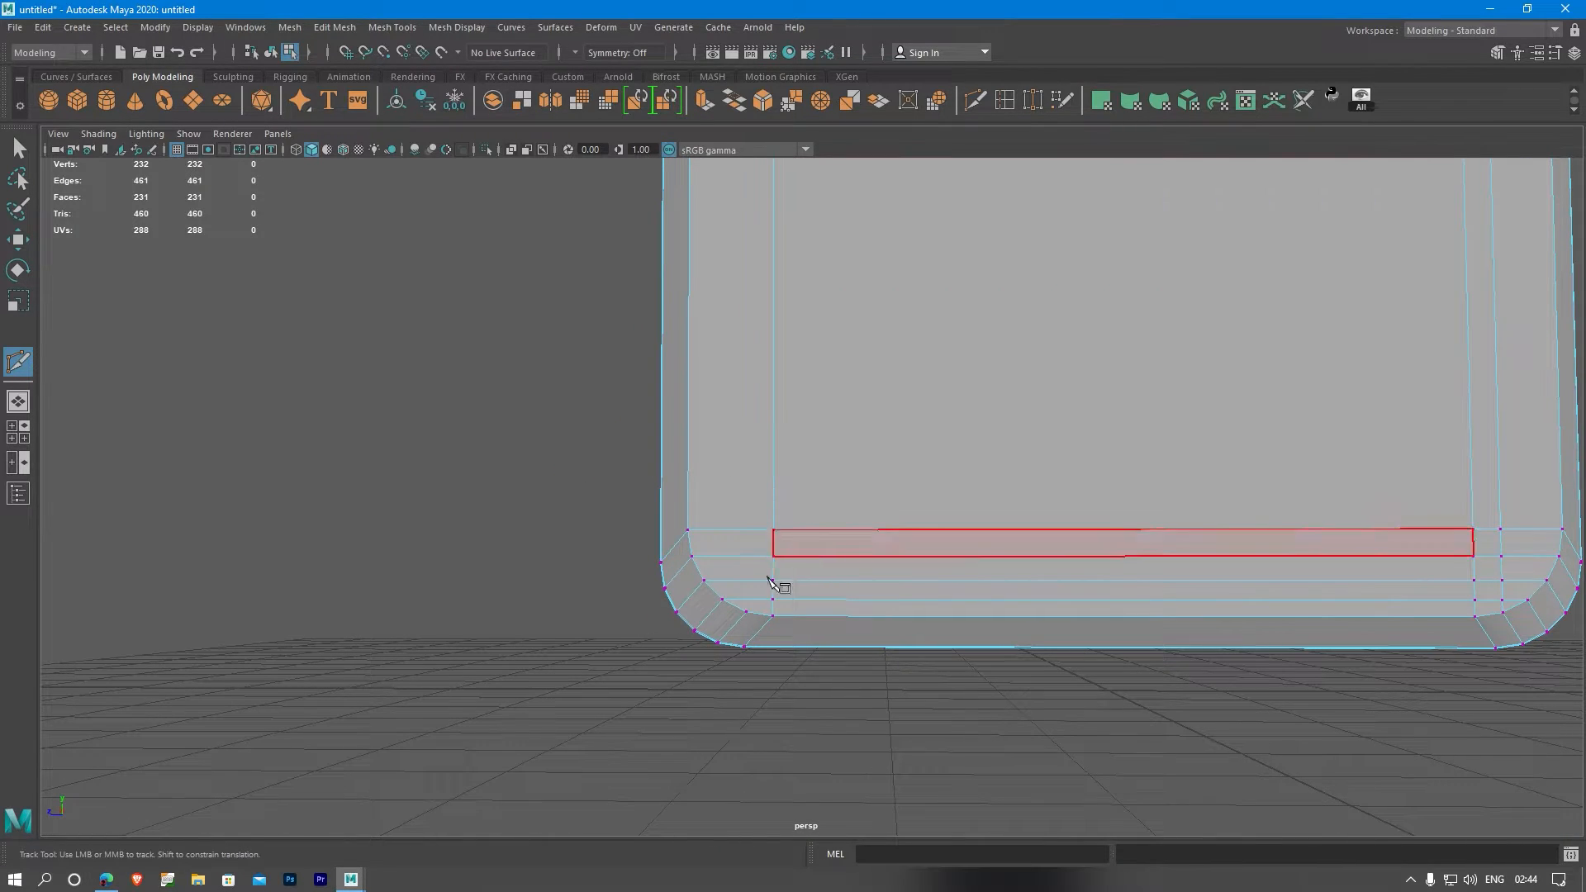
pyautogui.keyDown('ctrl'); pyautogui.click(749, 615); pyautogui.keyUp('ctrl')
# - Cut the matching second pair of outer vertical edges on the first broad face between its upper and lower corner vertices
pyautogui.keyDown('alt'); pyautogui.moveTo(746, 619); pyautogui.dragTo(895, 595); pyautogui.keyUp('alt')
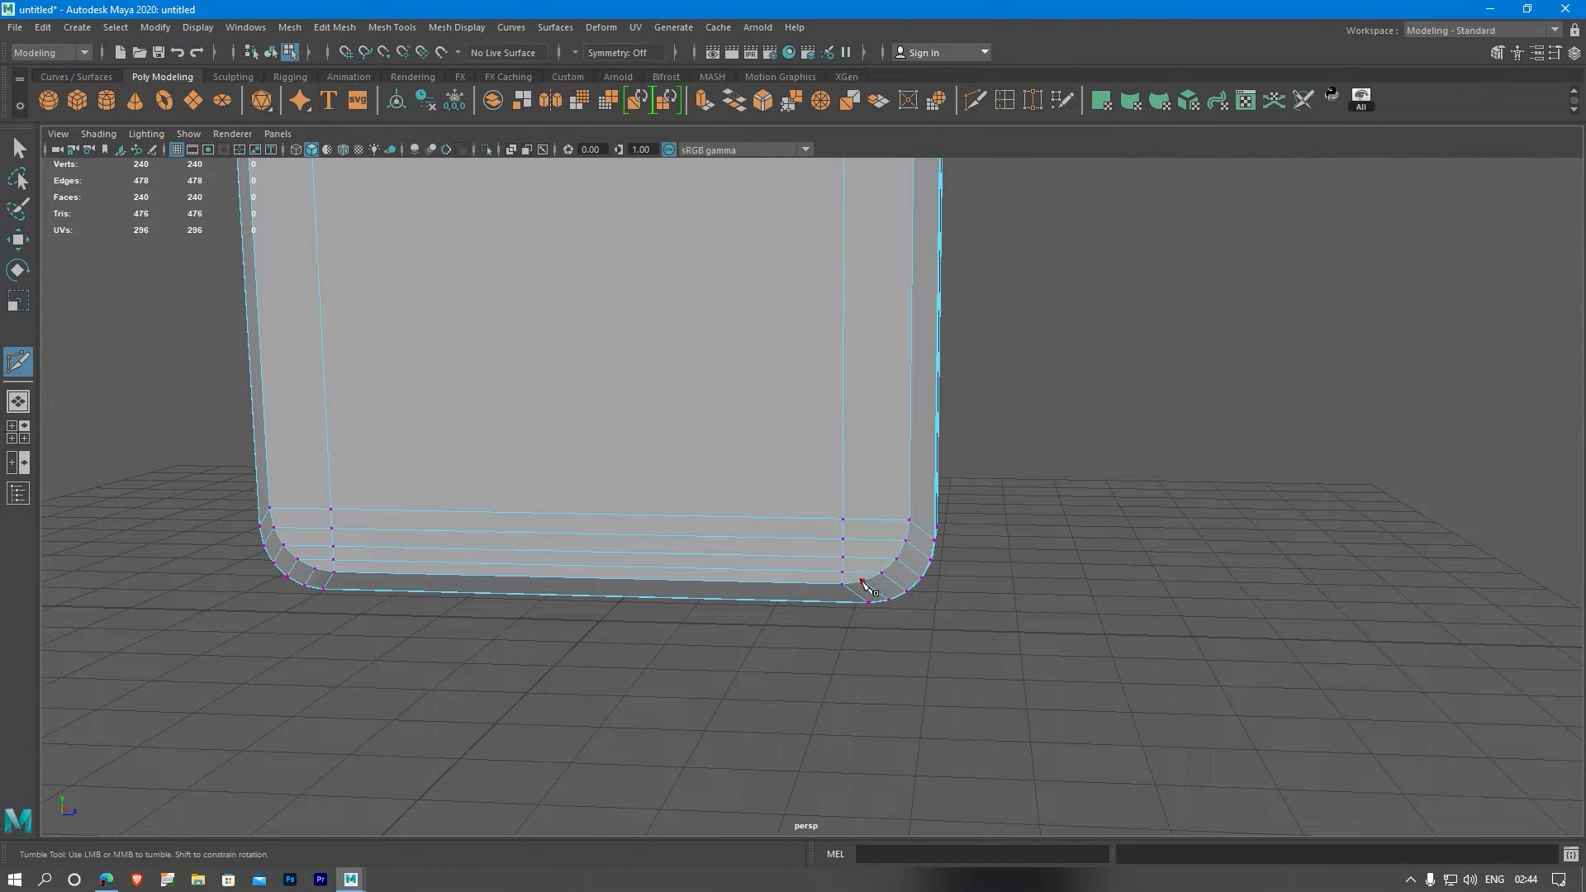
pyautogui.keyDown('alt'); pyautogui.moveTo(893, 356); pyautogui.dragTo(956, 873, button='middle'); pyautogui.keyUp('alt')
pyautogui.keyDown('alt'); pyautogui.moveTo(950, 413); pyautogui.dragTo(964, 774, button='middle'); pyautogui.keyUp('alt')
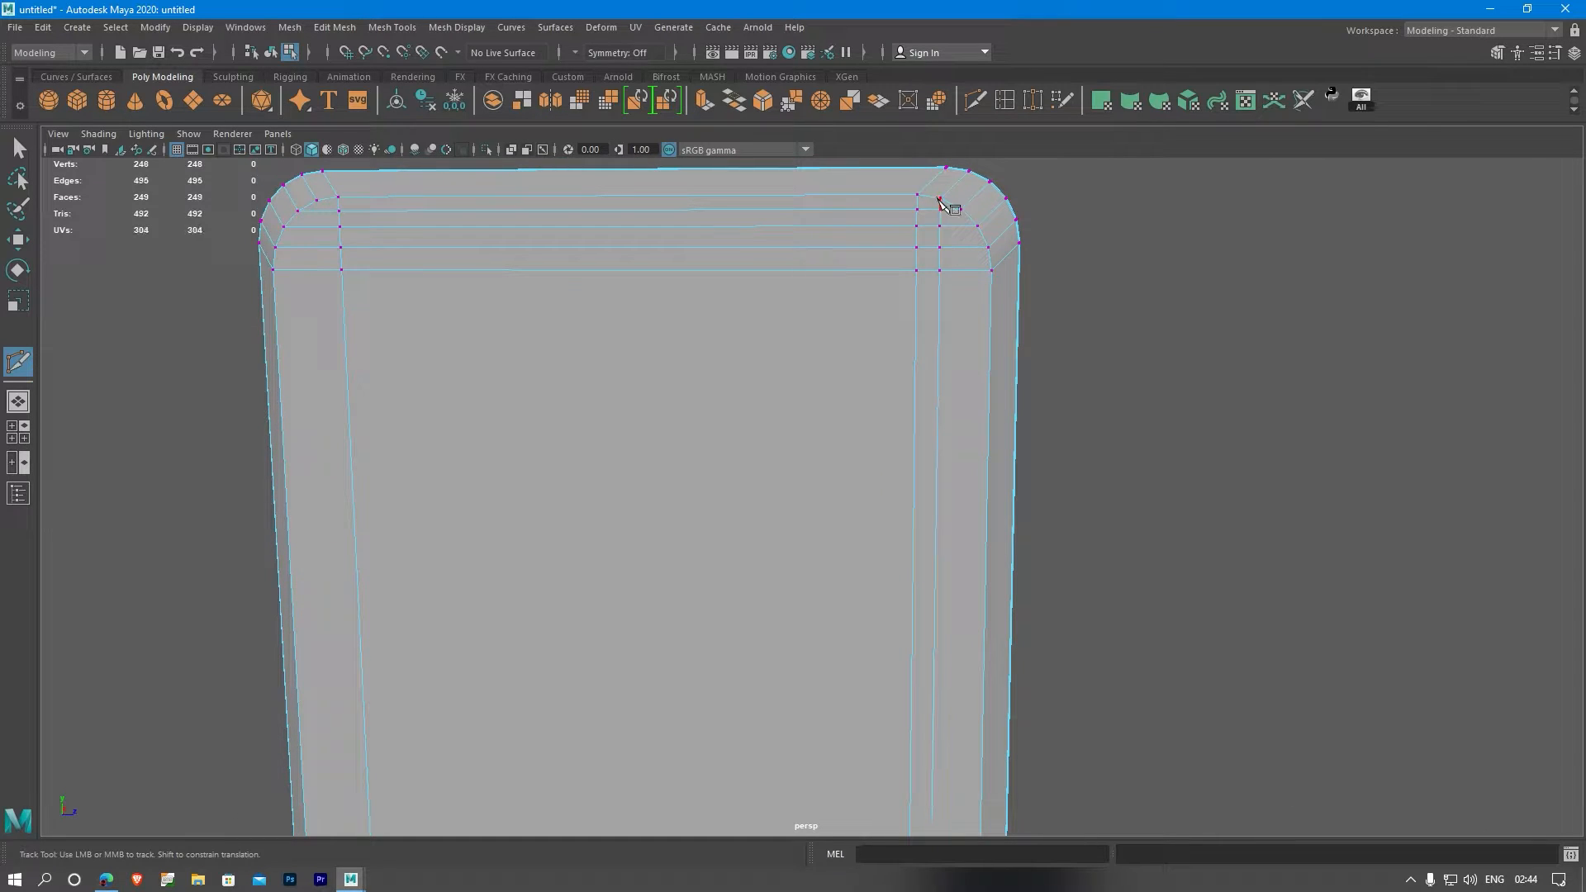
pyautogui.click(319, 202)
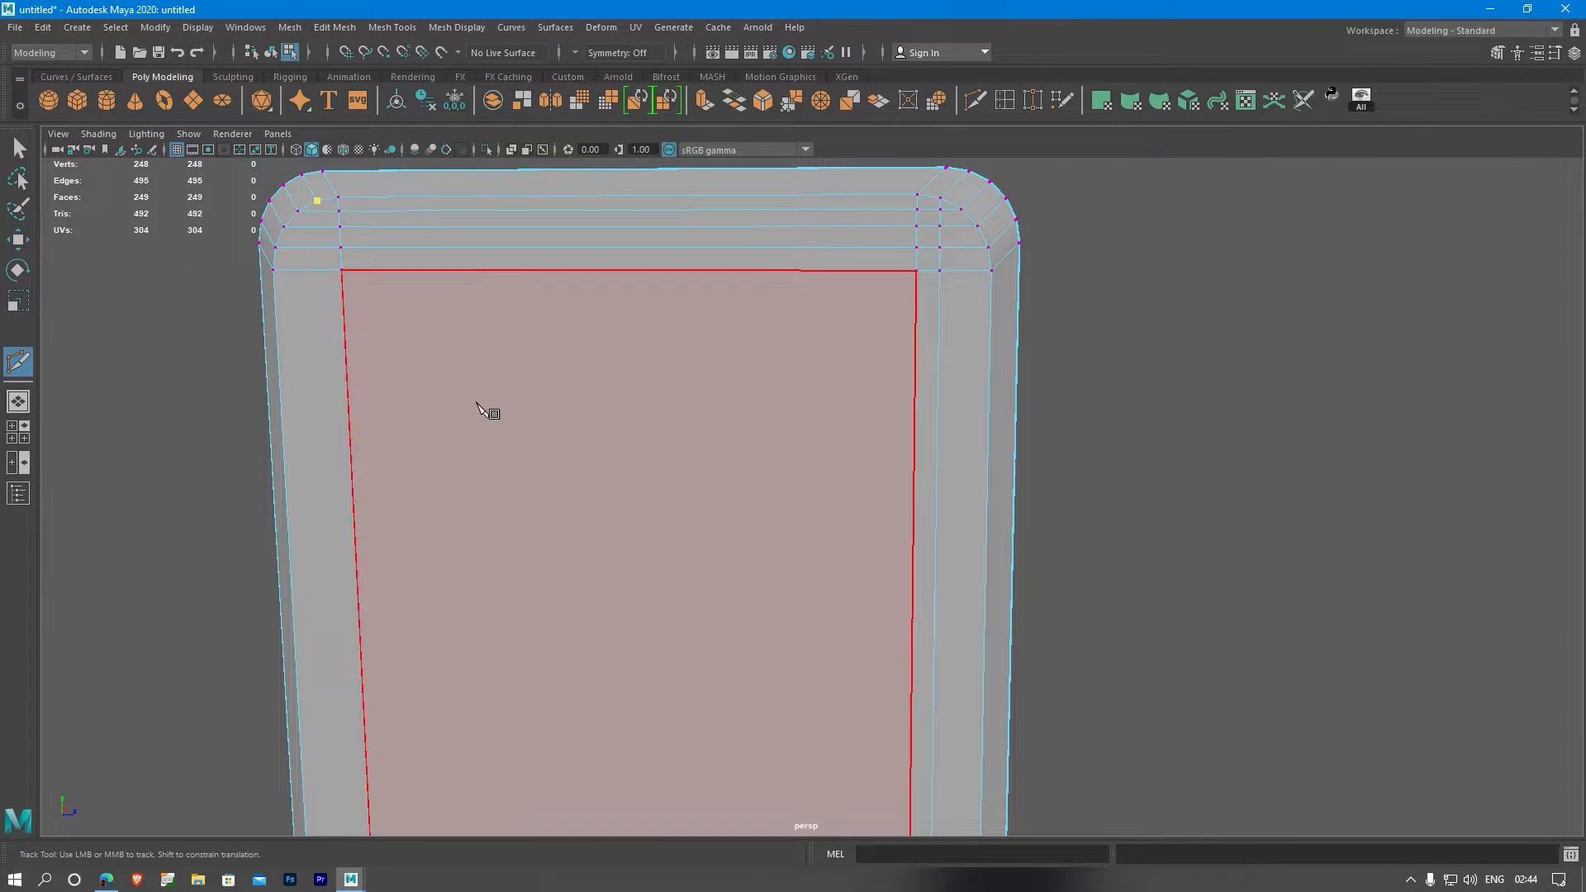
pyautogui.keyDown('alt'); pyautogui.moveTo(476, 403); pyautogui.dragTo(609, 166, button='middle'); pyautogui.keyUp('alt')
pyautogui.keyDown('alt'); pyautogui.moveTo(599, 714); pyautogui.dragTo(650, 332, button='middle'); pyautogui.keyUp('alt')
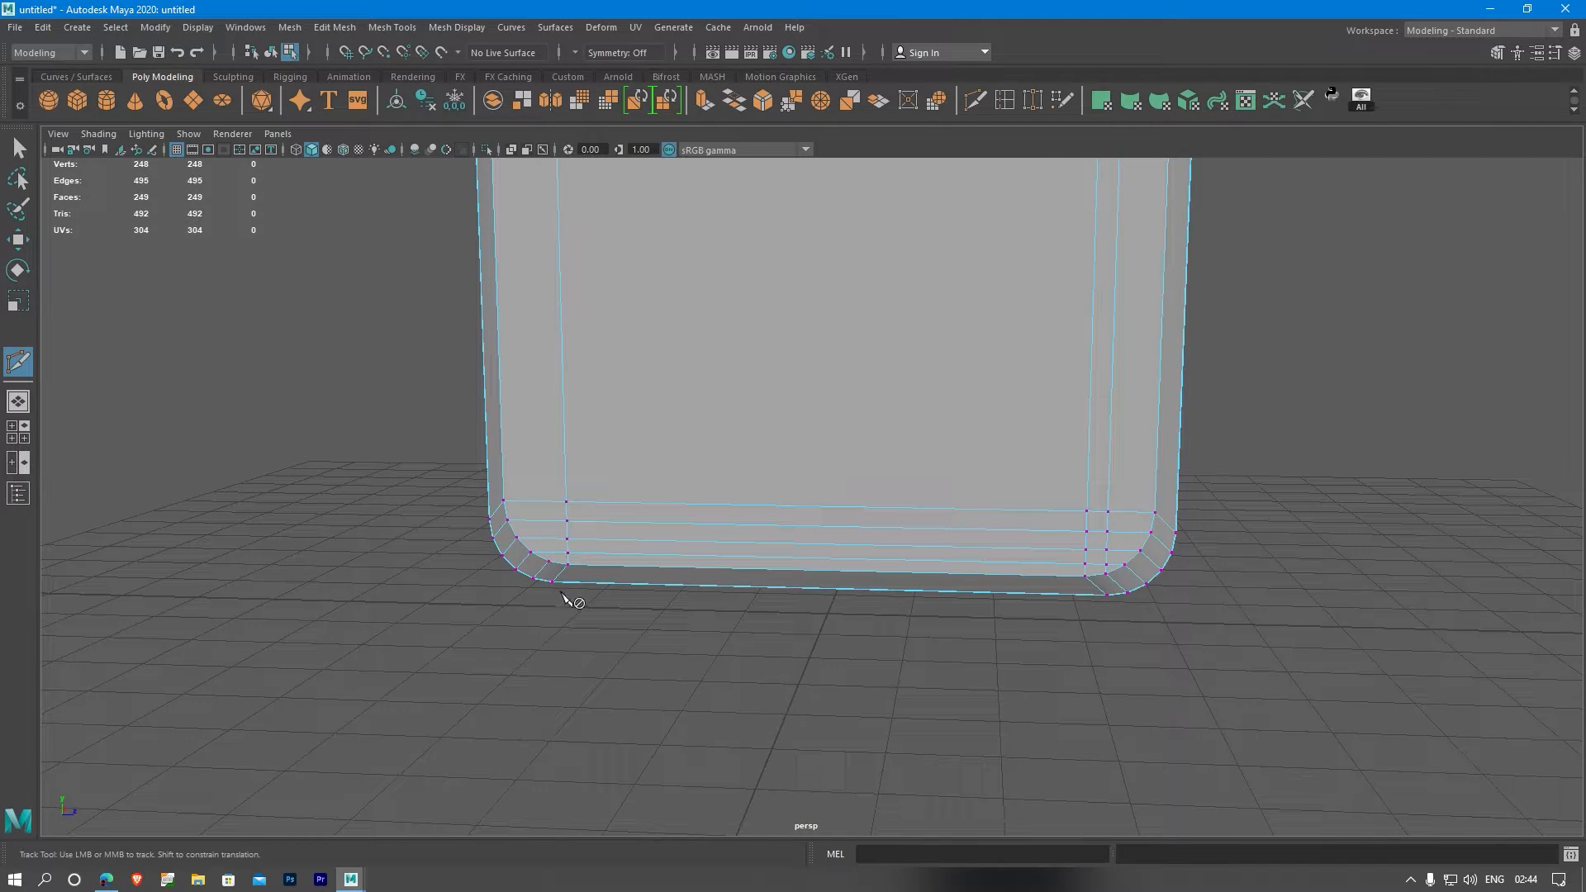
pyautogui.rightClick(554, 561)
# - Preview the slab smoothed in object mode, deselect it and examine the shading around the rounded corners
pyautogui.keyDown('alt'); pyautogui.moveTo(747, 548); pyautogui.dragTo(661, 421); pyautogui.keyUp('alt')
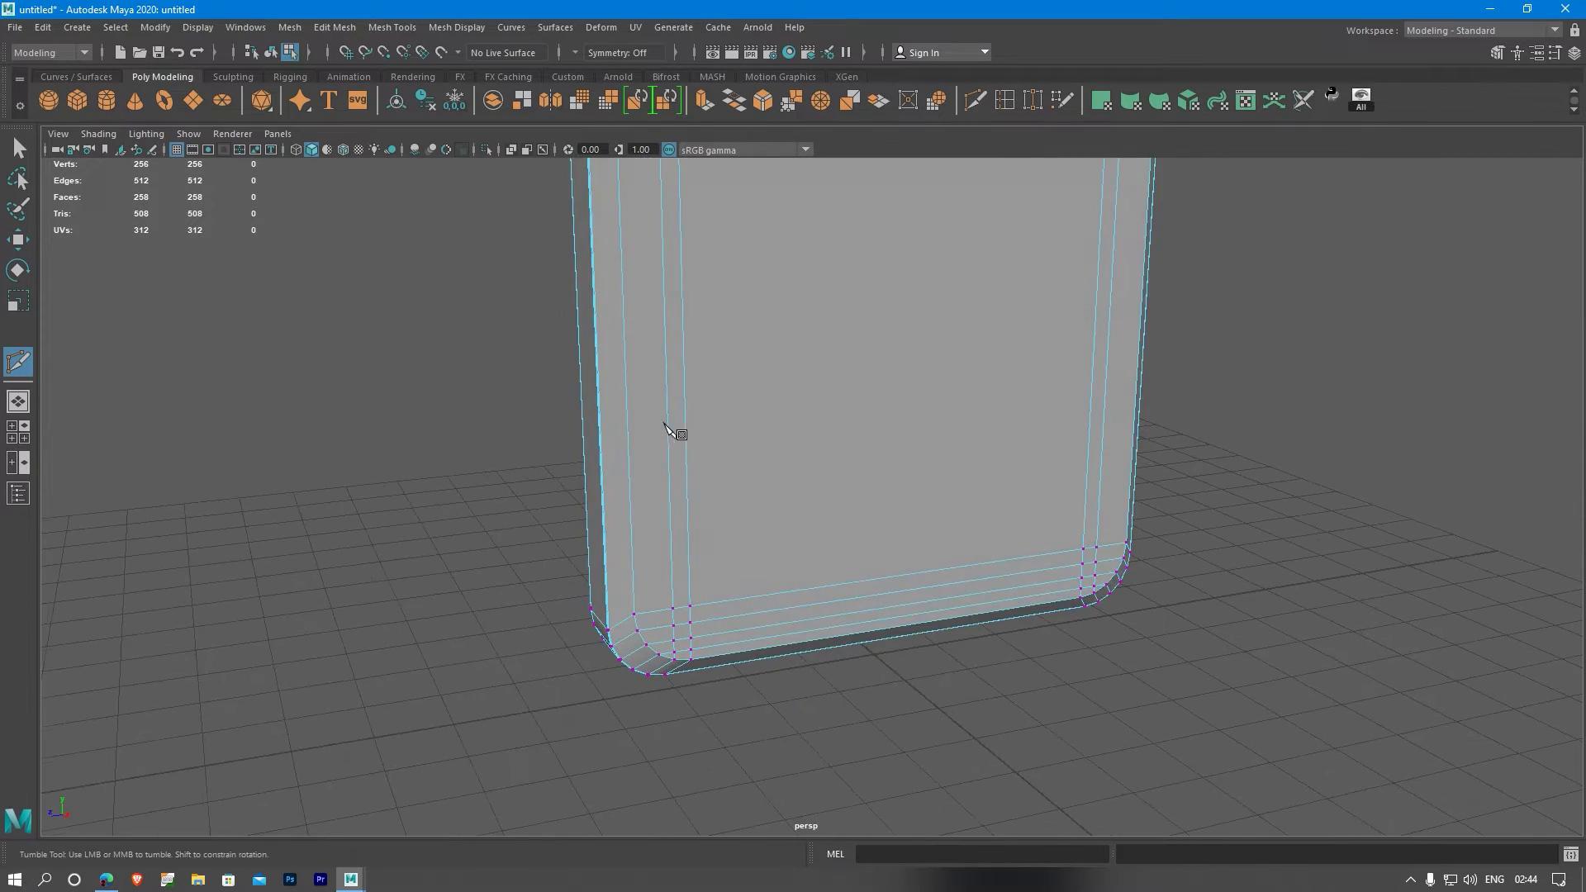
pyautogui.keyDown('alt'); pyautogui.moveTo(1001, 421); pyautogui.dragTo(960, 689, button='middle'); pyautogui.keyUp('alt')
pyautogui.keyDown('alt'); pyautogui.moveTo(921, 388); pyautogui.dragTo(908, 663, button='middle'); pyautogui.keyUp('alt')
pyautogui.press('3')
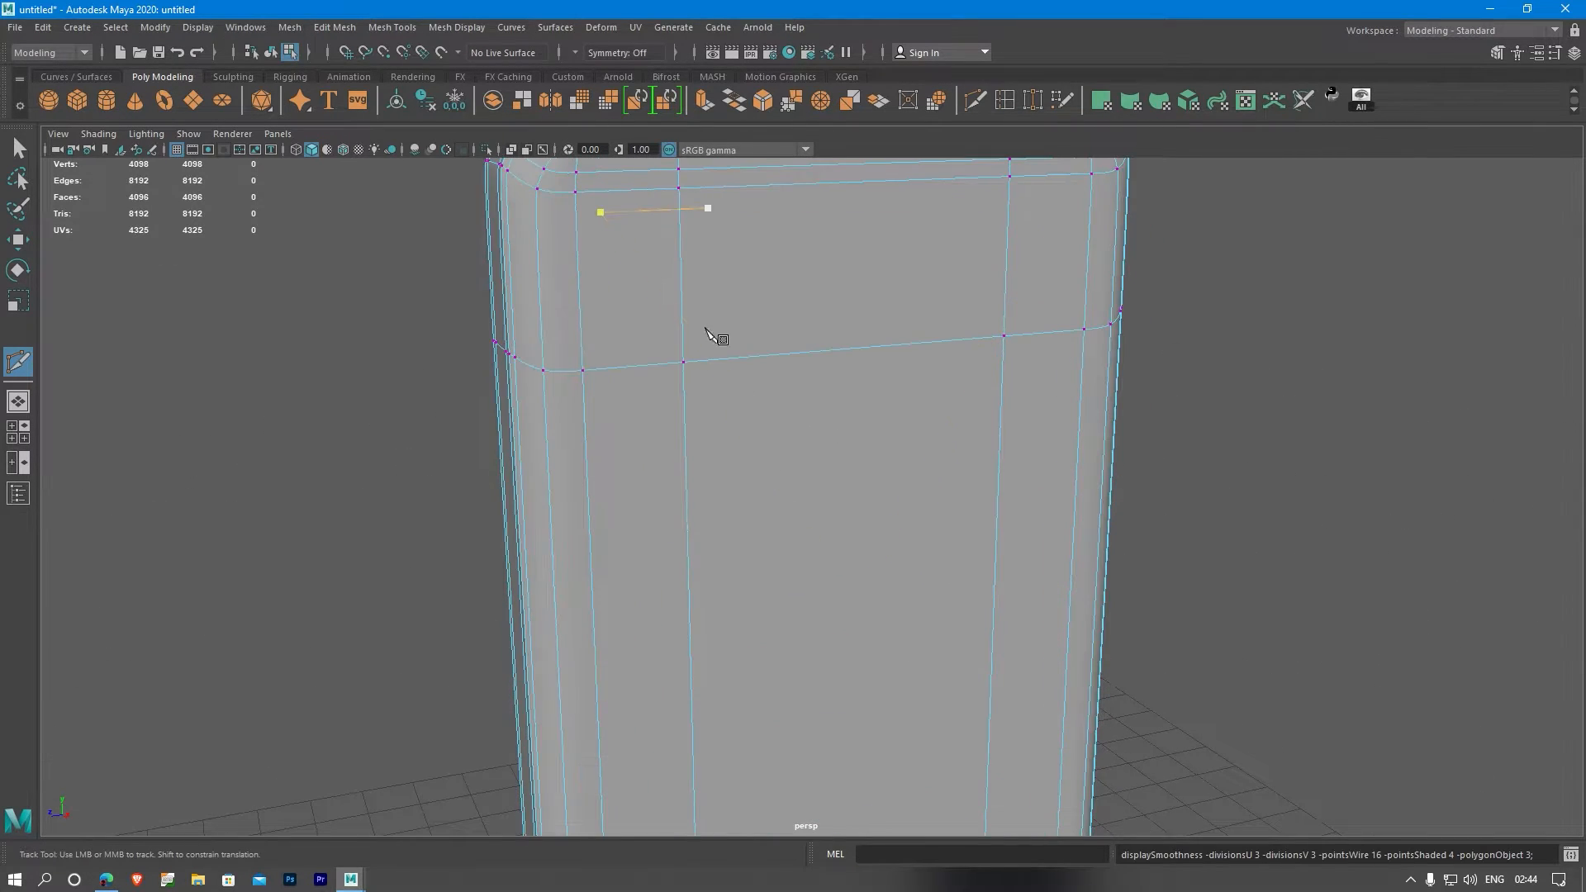
pyautogui.moveTo(707, 329); pyautogui.dragTo(767, 311, button='right')
pyautogui.scroll(-4, 723, 420)
pyautogui.keyDown('alt'); pyautogui.moveTo(685, 420); pyautogui.dragTo(726, 474); pyautogui.keyUp('alt')
pyautogui.keyDown('alt'); pyautogui.moveTo(725, 475); pyautogui.dragTo(703, 511, button='middle'); pyautogui.keyUp('alt')
pyautogui.keyDown('alt'); pyautogui.moveTo(703, 510); pyautogui.dragTo(1215, 501, button='right'); pyautogui.keyUp('alt')
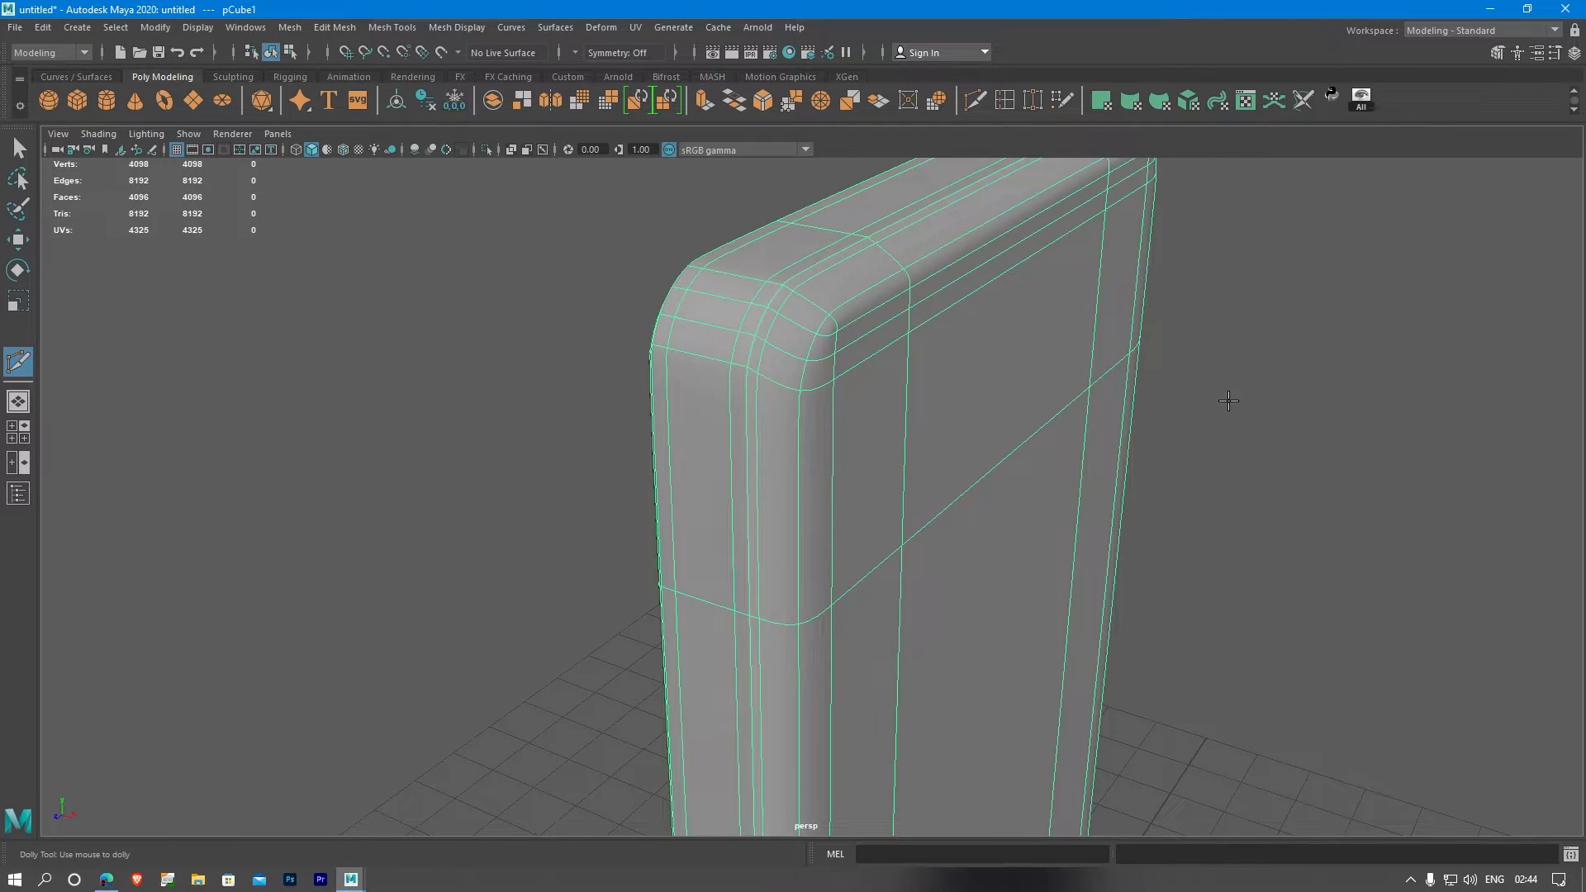
pyautogui.press('w')
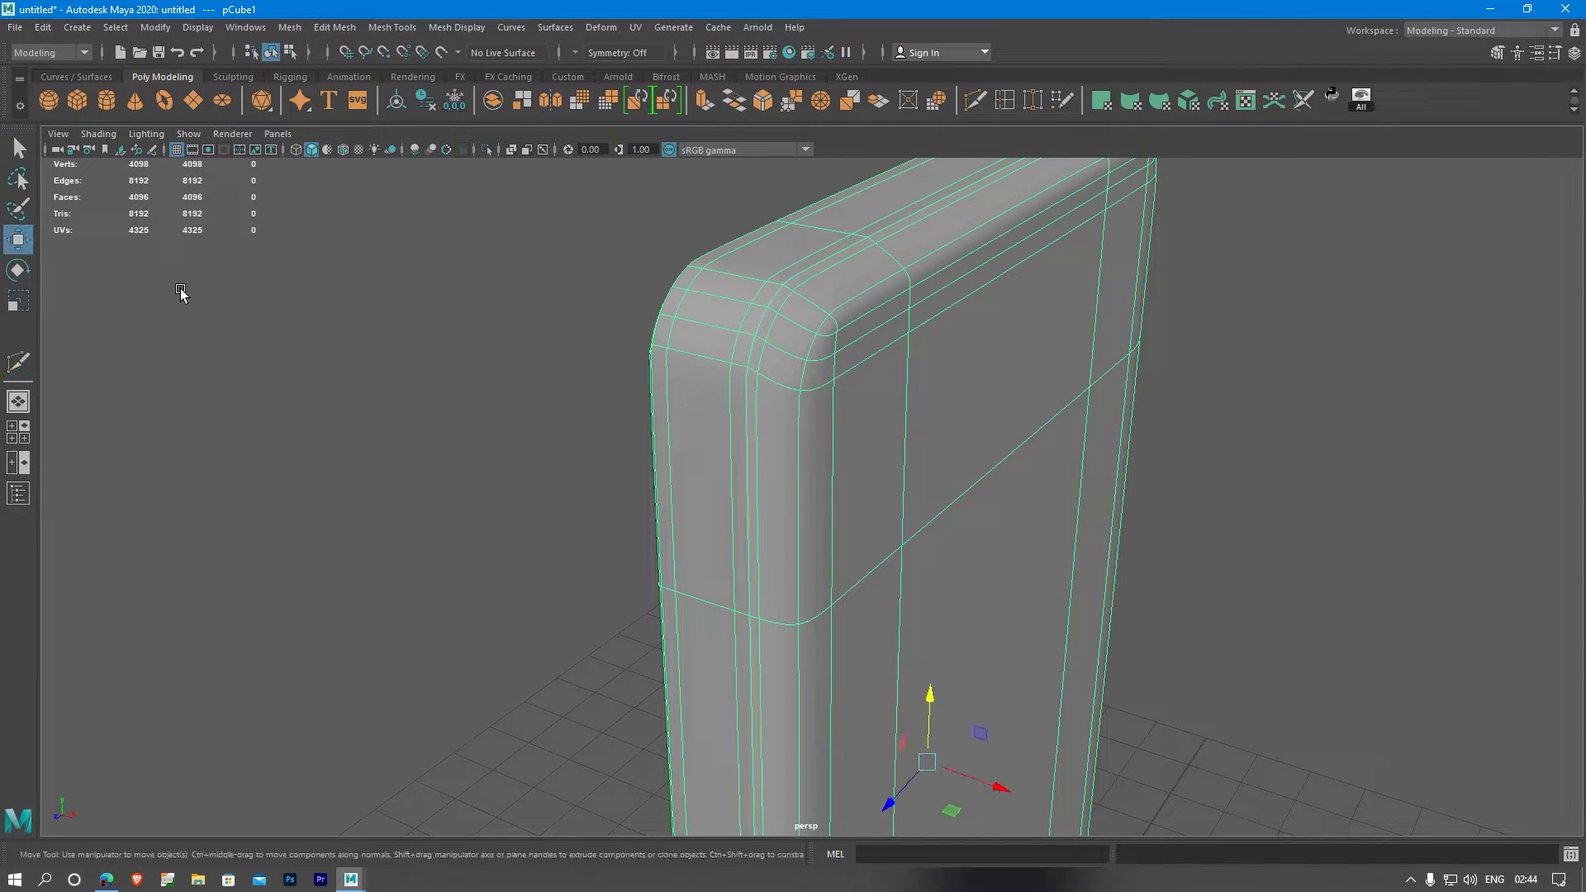
pyautogui.click(435, 294)
pyautogui.keyDown('alt'); pyautogui.moveTo(860, 485); pyautogui.dragTo(1023, 611); pyautogui.keyUp('alt')
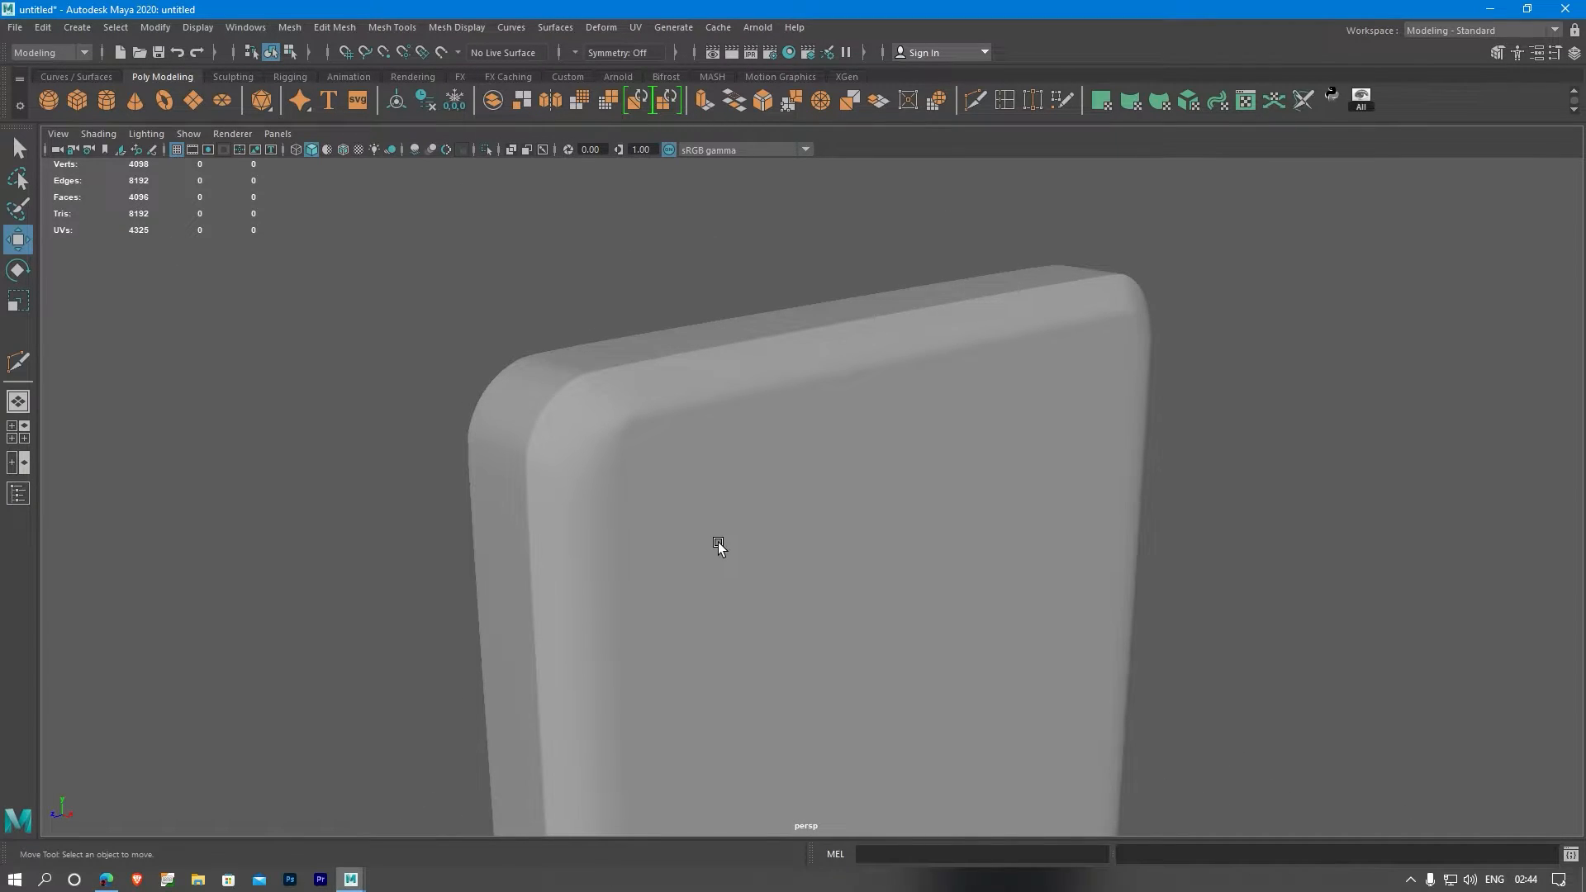
# - Return the slab to unsmoothed display and insert an edge loop around the chamfer, close to the broad face's border
pyautogui.click(718, 542)
pyautogui.press('1')
pyautogui.keyDown('alt'); pyautogui.moveTo(633, 555); pyautogui.dragTo(677, 562); pyautogui.keyUp('alt')
pyautogui.keyDown('alt'); pyautogui.moveTo(677, 564); pyautogui.dragTo(982, 508, button='right'); pyautogui.keyUp('alt')
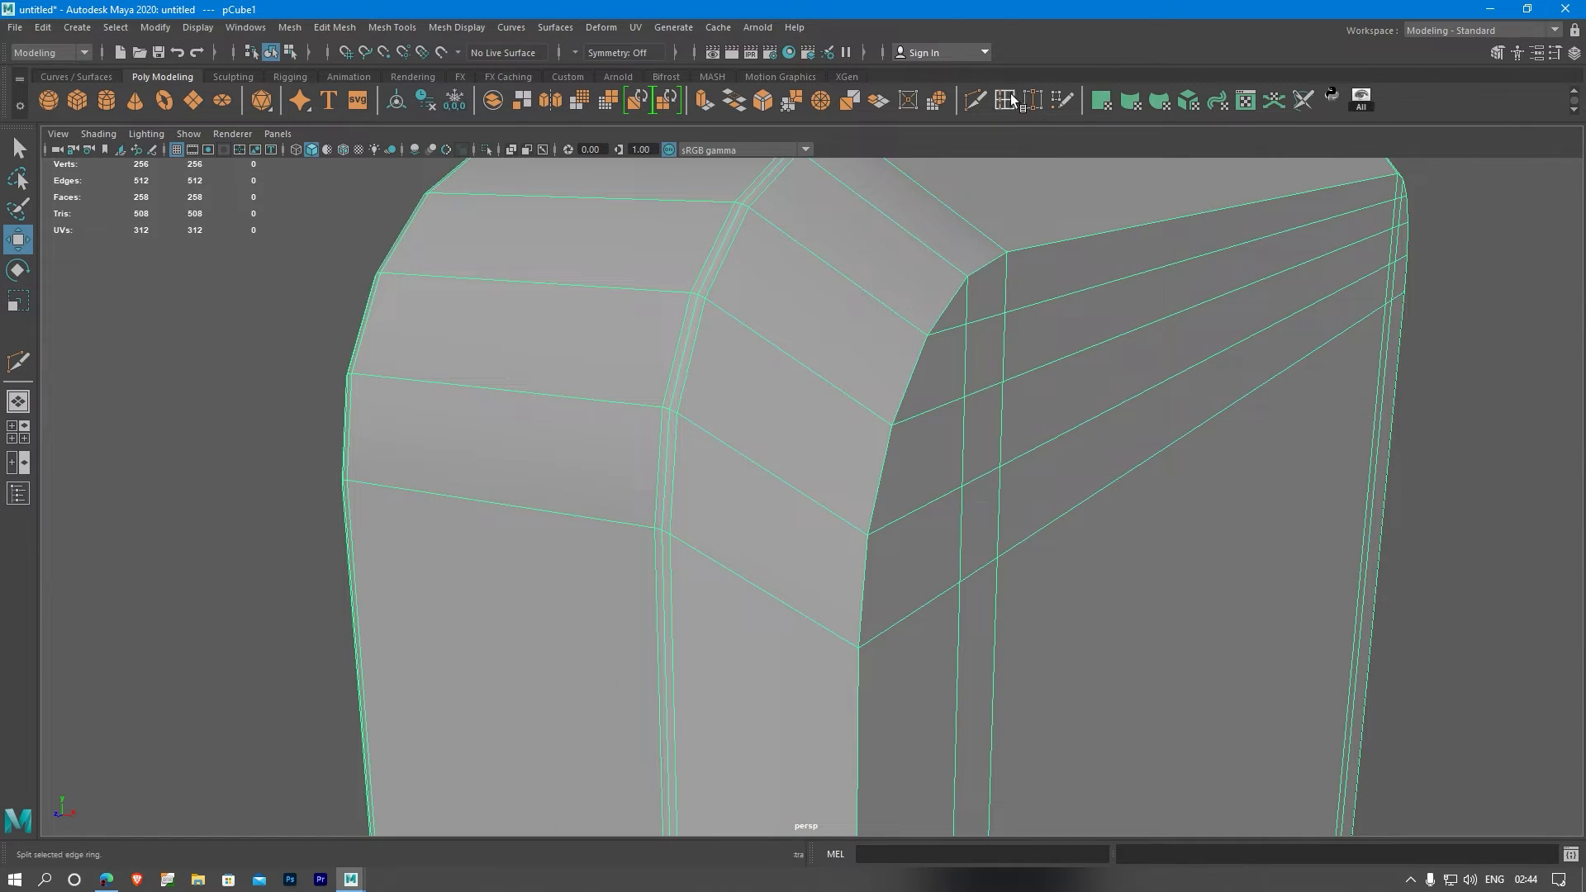
pyautogui.moveTo(854, 529); pyautogui.dragTo(866, 533)
# - Insert an edge loop around the opposite side's chamfer, close to that broad face's border
pyautogui.keyDown('alt'); pyautogui.moveTo(648, 549); pyautogui.dragTo(728, 552); pyautogui.keyUp('alt')
pyautogui.keyDown('alt'); pyautogui.moveTo(859, 573); pyautogui.dragTo(740, 556); pyautogui.keyUp('alt')
pyautogui.keyDown('alt'); pyautogui.moveTo(741, 556); pyautogui.dragTo(944, 580, button='right'); pyautogui.keyUp('alt')
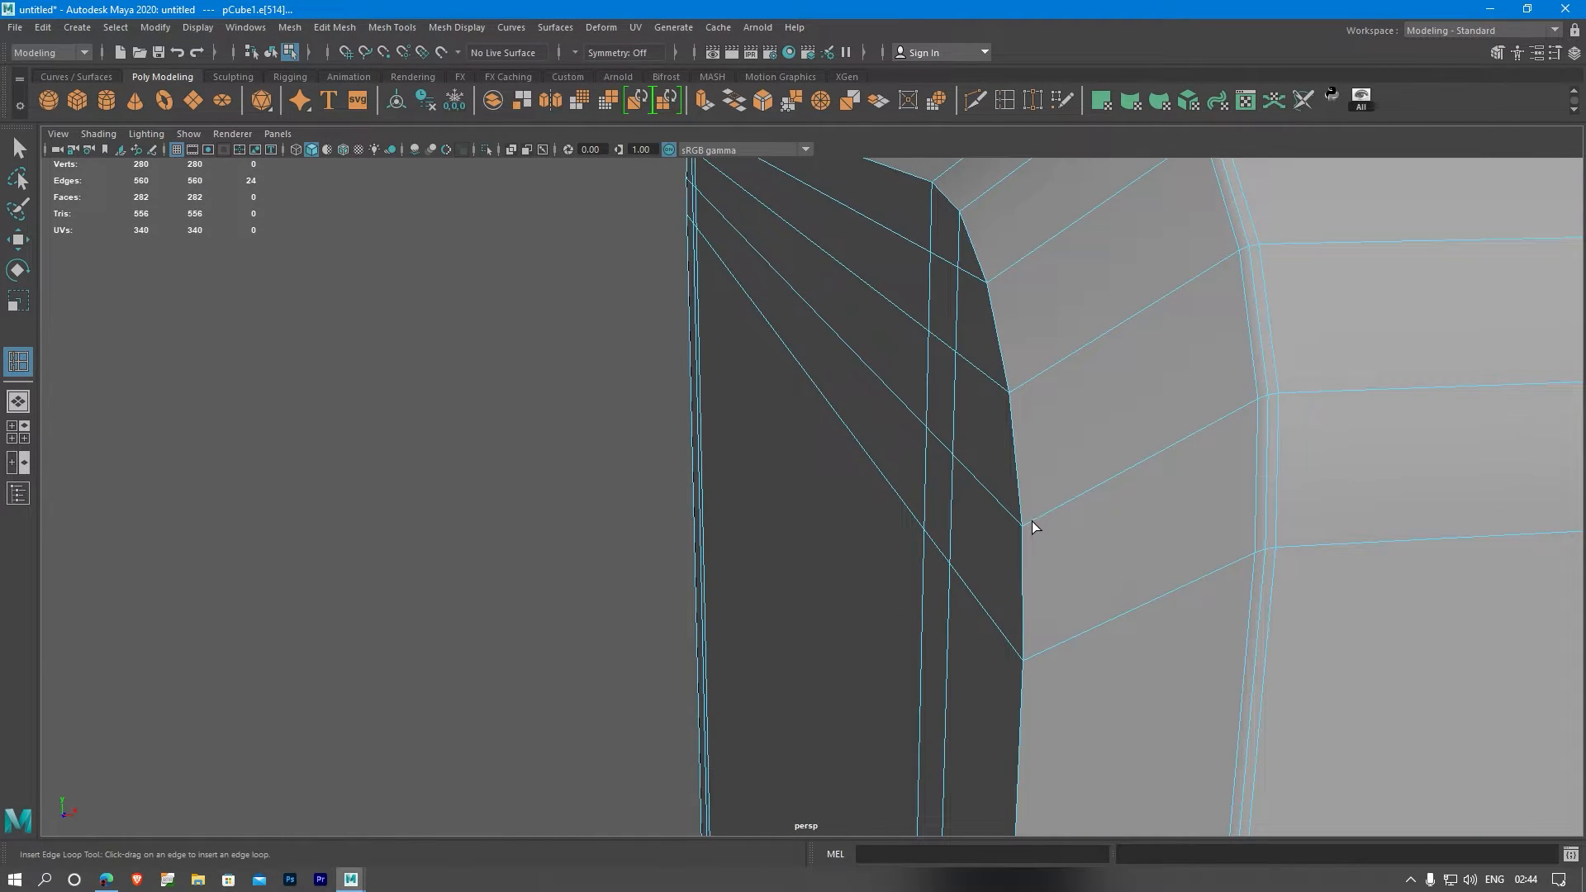
pyautogui.moveTo(1028, 523); pyautogui.dragTo(1030, 523)
# - Insert two tight edge loops, one on each side of the middle edge where this chamfer meets the slab's narrow side
pyautogui.keyDown('alt'); pyautogui.moveTo(1188, 497); pyautogui.dragTo(1124, 517); pyautogui.keyUp('alt')
pyautogui.keyDown('alt'); pyautogui.moveTo(960, 507); pyautogui.dragTo(1083, 494, button='right'); pyautogui.keyUp('alt')
pyautogui.keyDown('alt'); pyautogui.moveTo(1157, 496); pyautogui.dragTo(1083, 501, button='middle'); pyautogui.keyUp('alt')
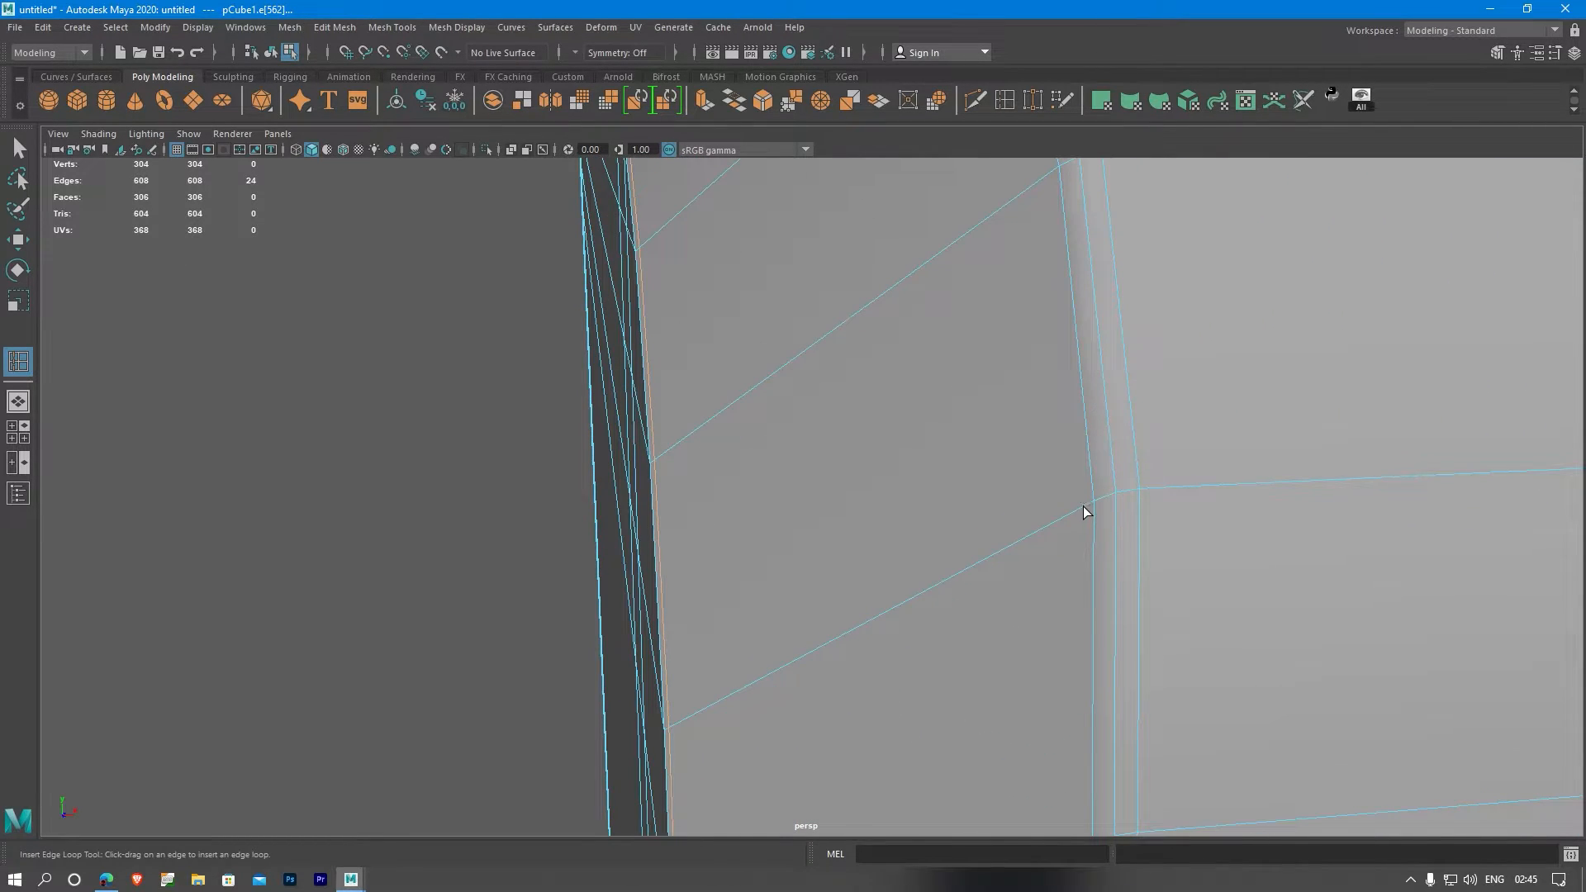
pyautogui.moveTo(1083, 507); pyautogui.dragTo(1148, 488)
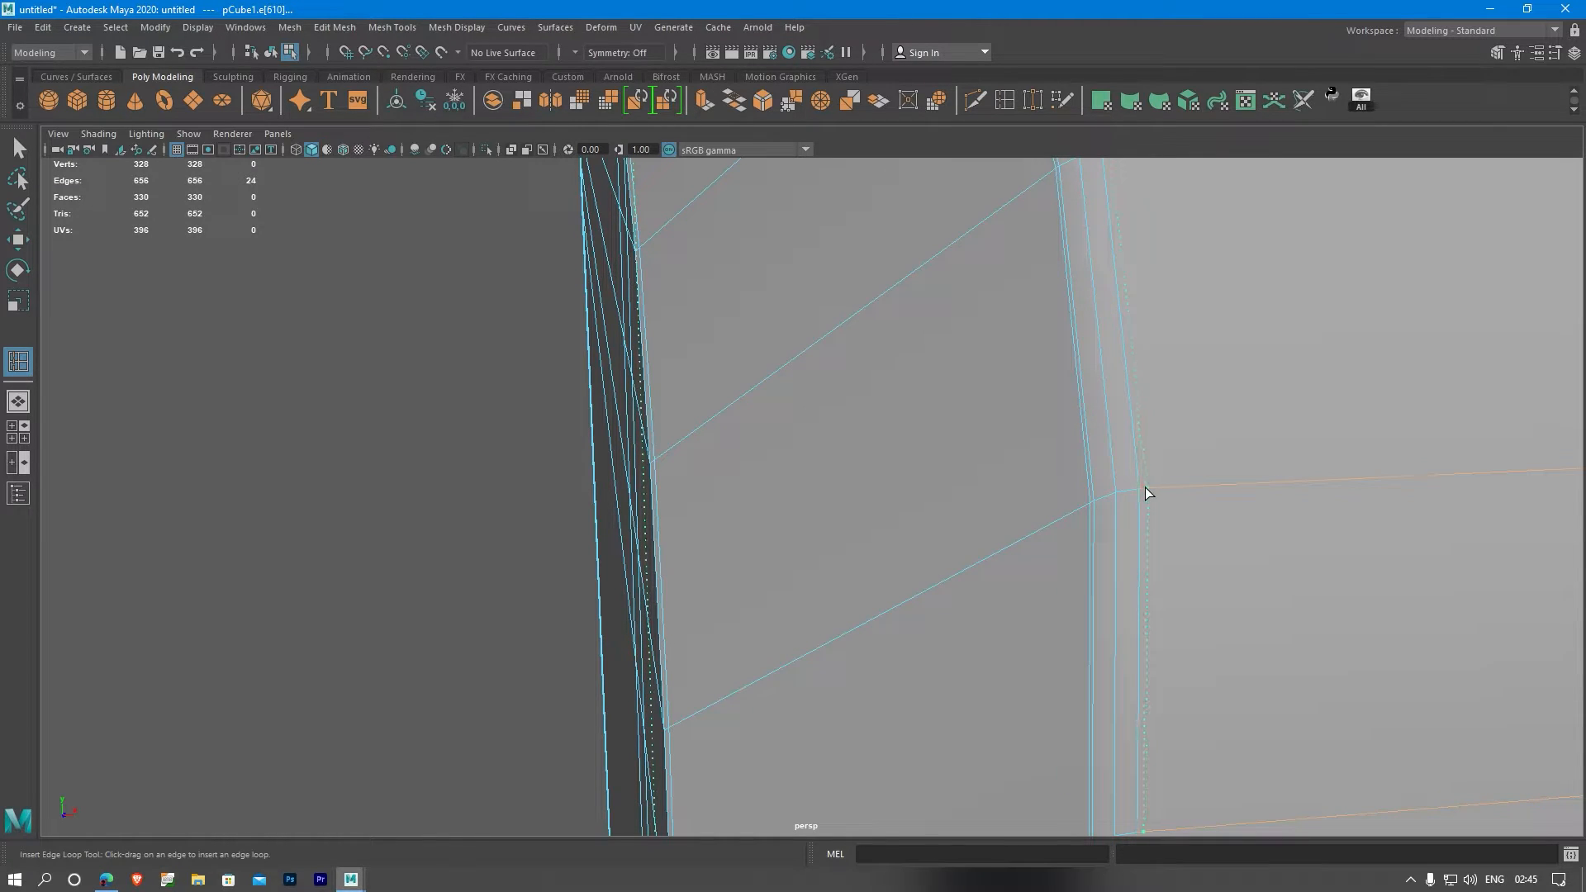
pyautogui.hotkey('ctrl', 'z')
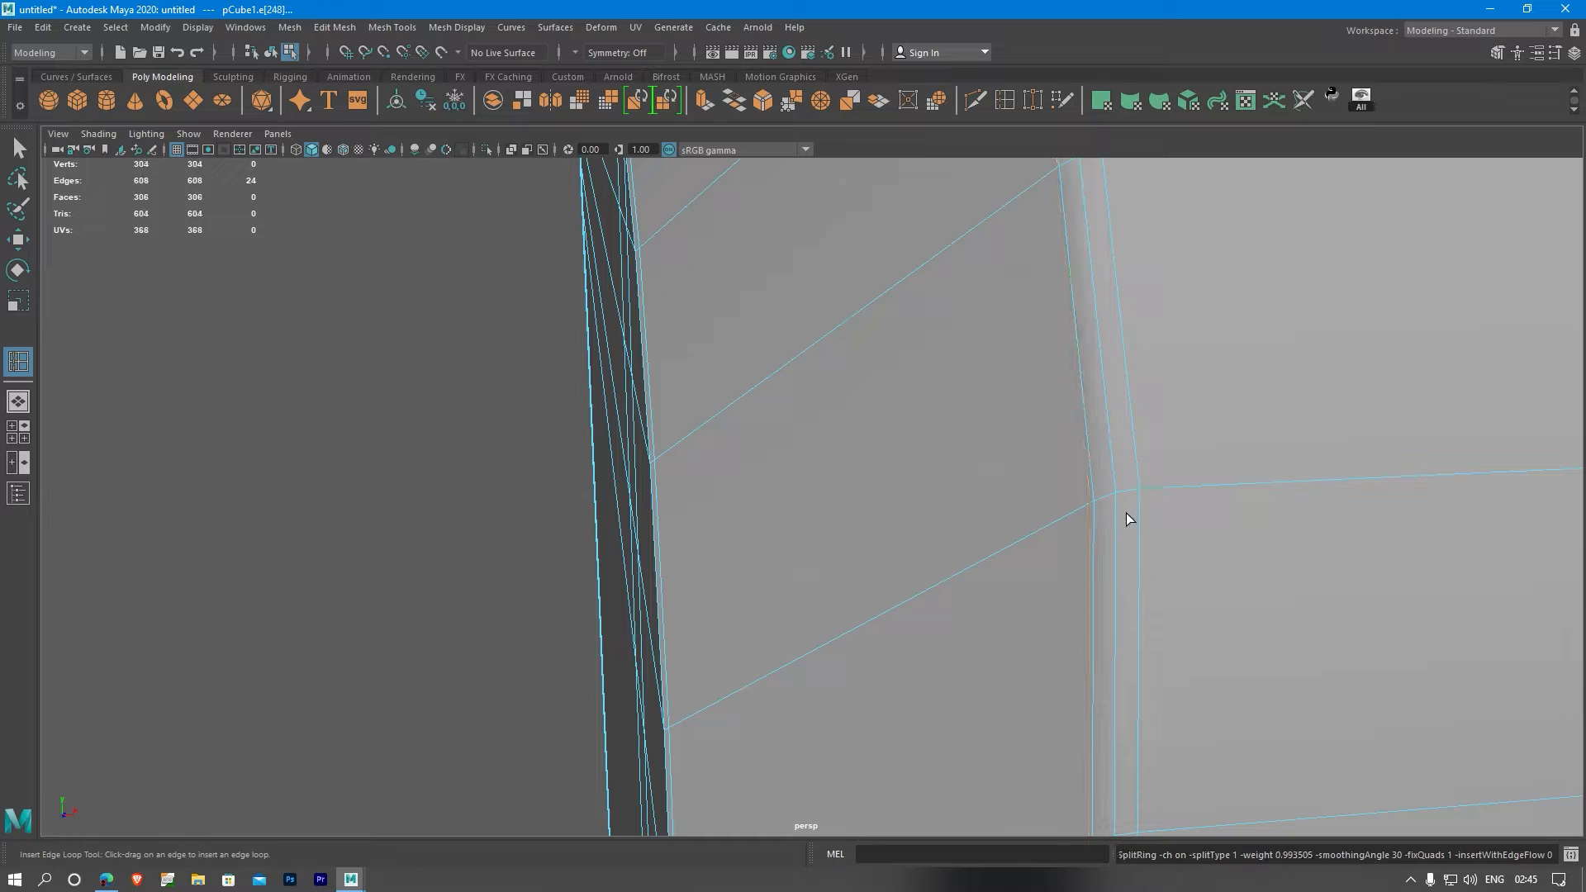
pyautogui.moveTo(1108, 495); pyautogui.dragTo(1121, 494)
pyautogui.click(1121, 493)
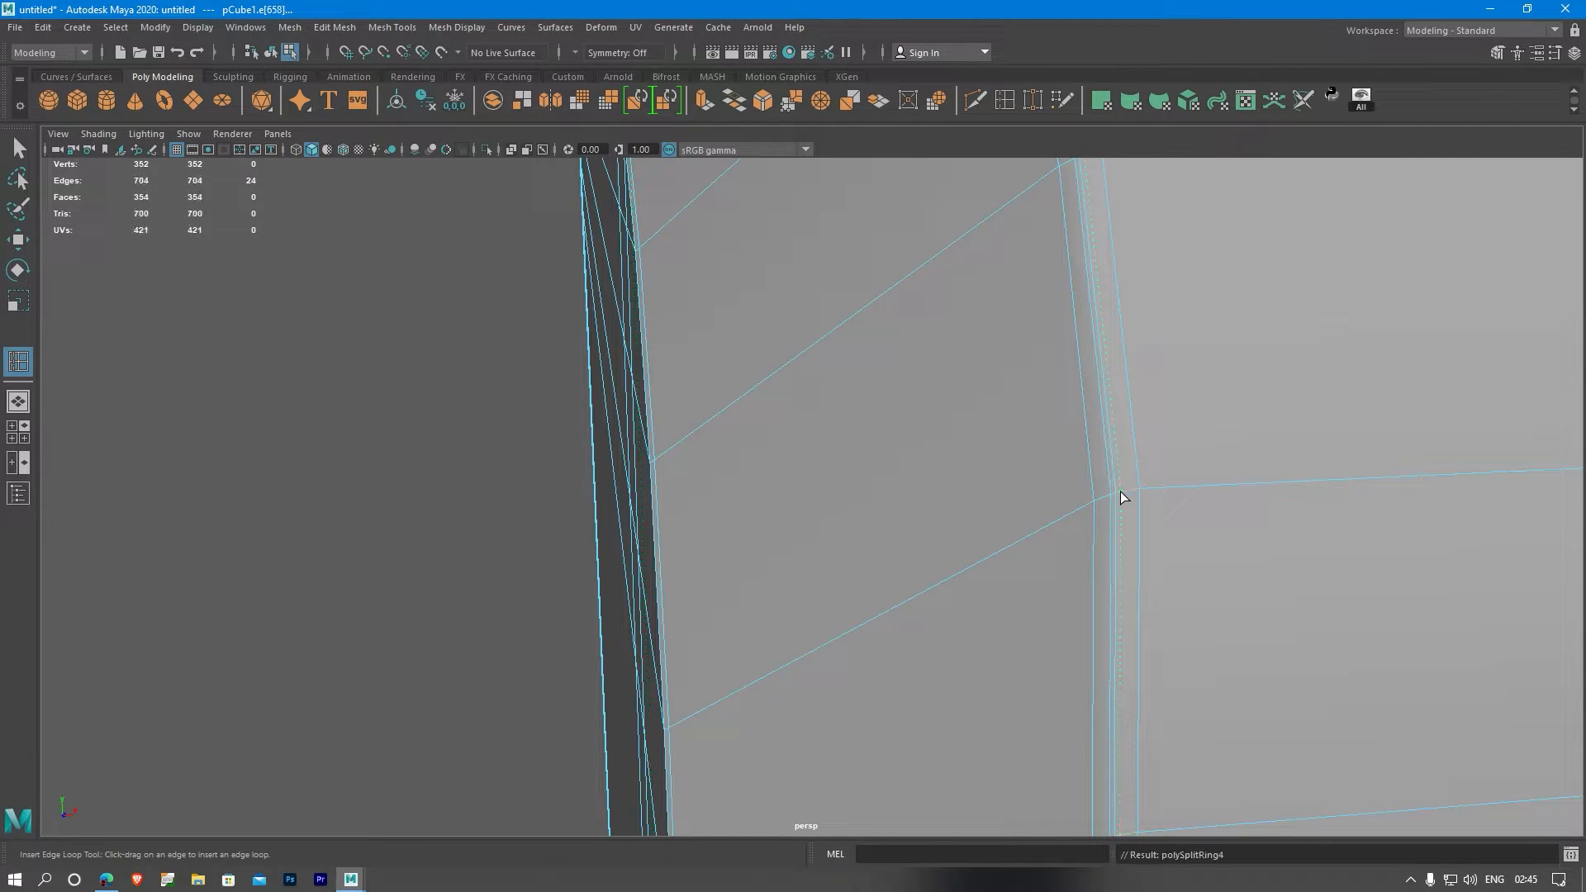
# - Change the viewport's color view transform to Raw
pyautogui.keyDown('alt'); pyautogui.moveTo(1267, 499); pyautogui.dragTo(1037, 534); pyautogui.keyUp('alt')
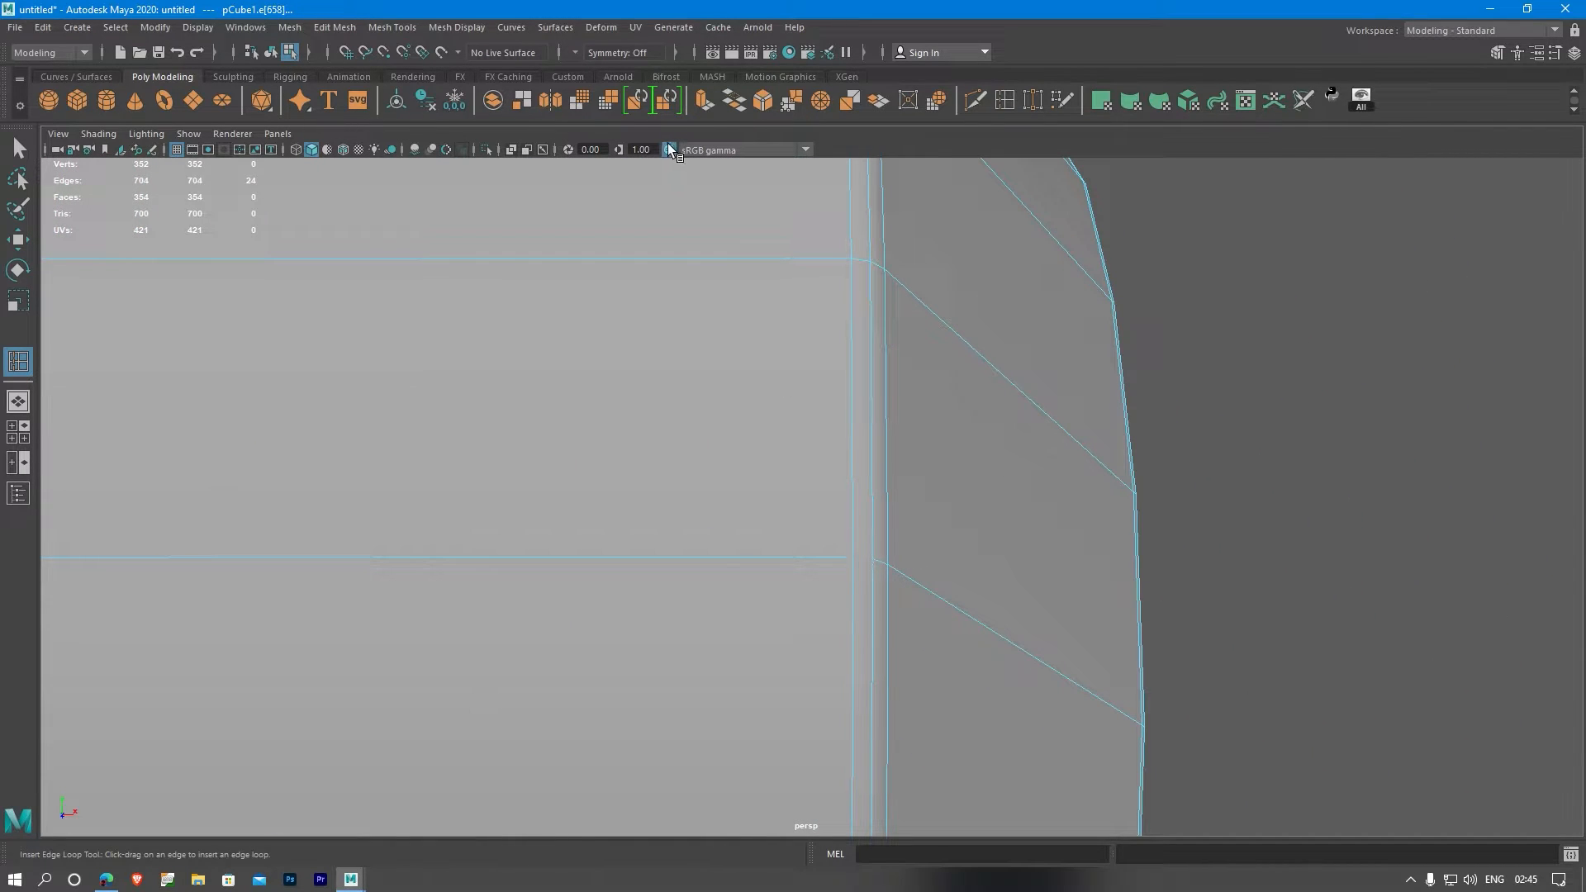
pyautogui.click(708, 153)
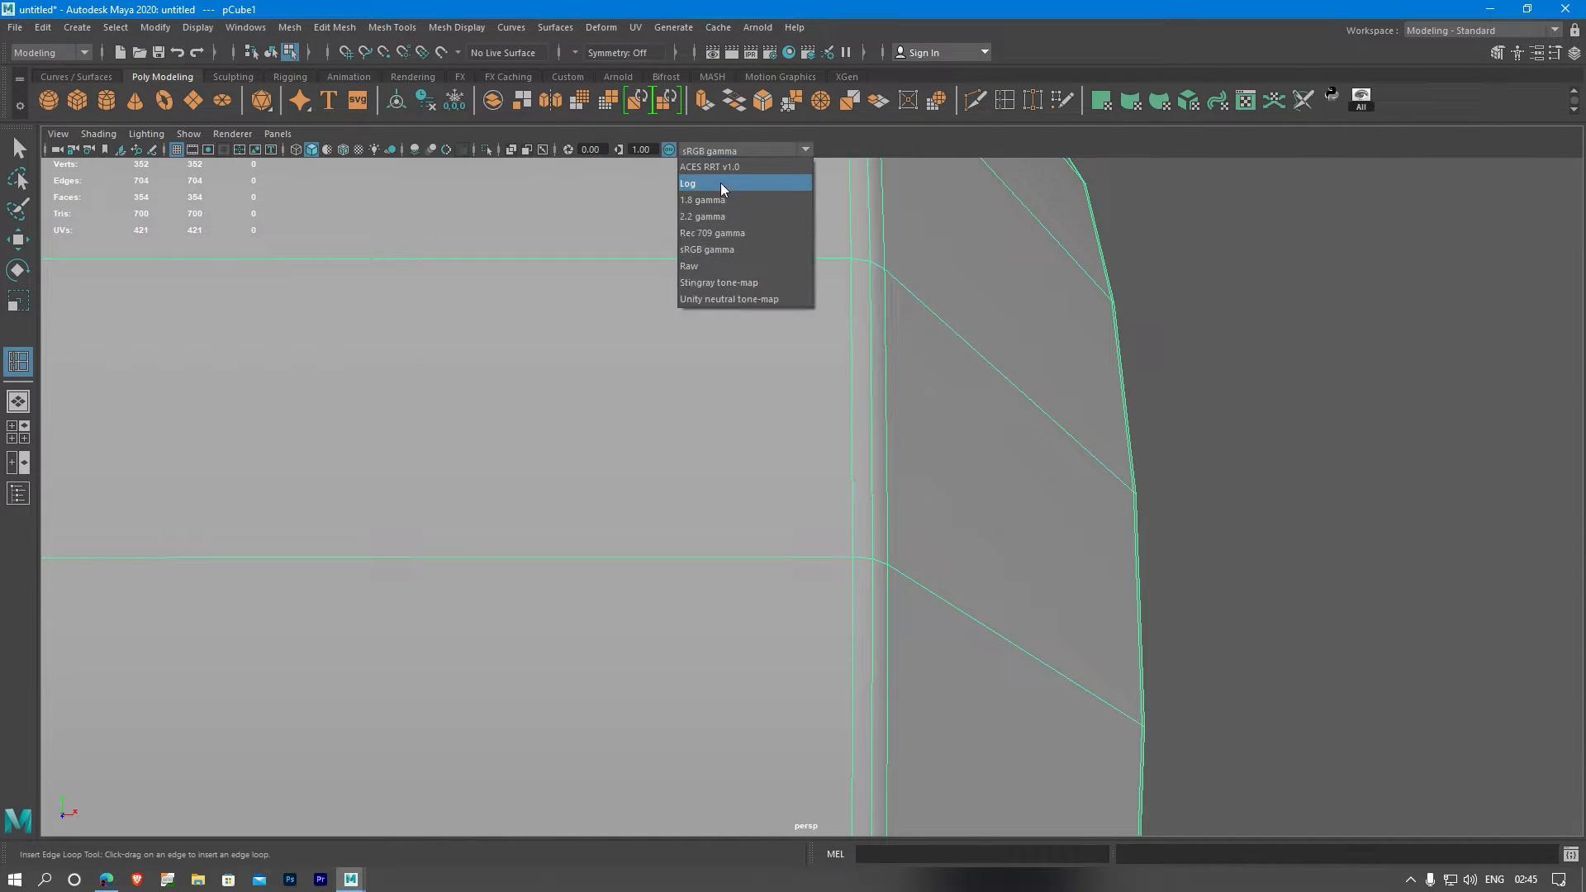
pyautogui.click(721, 287)
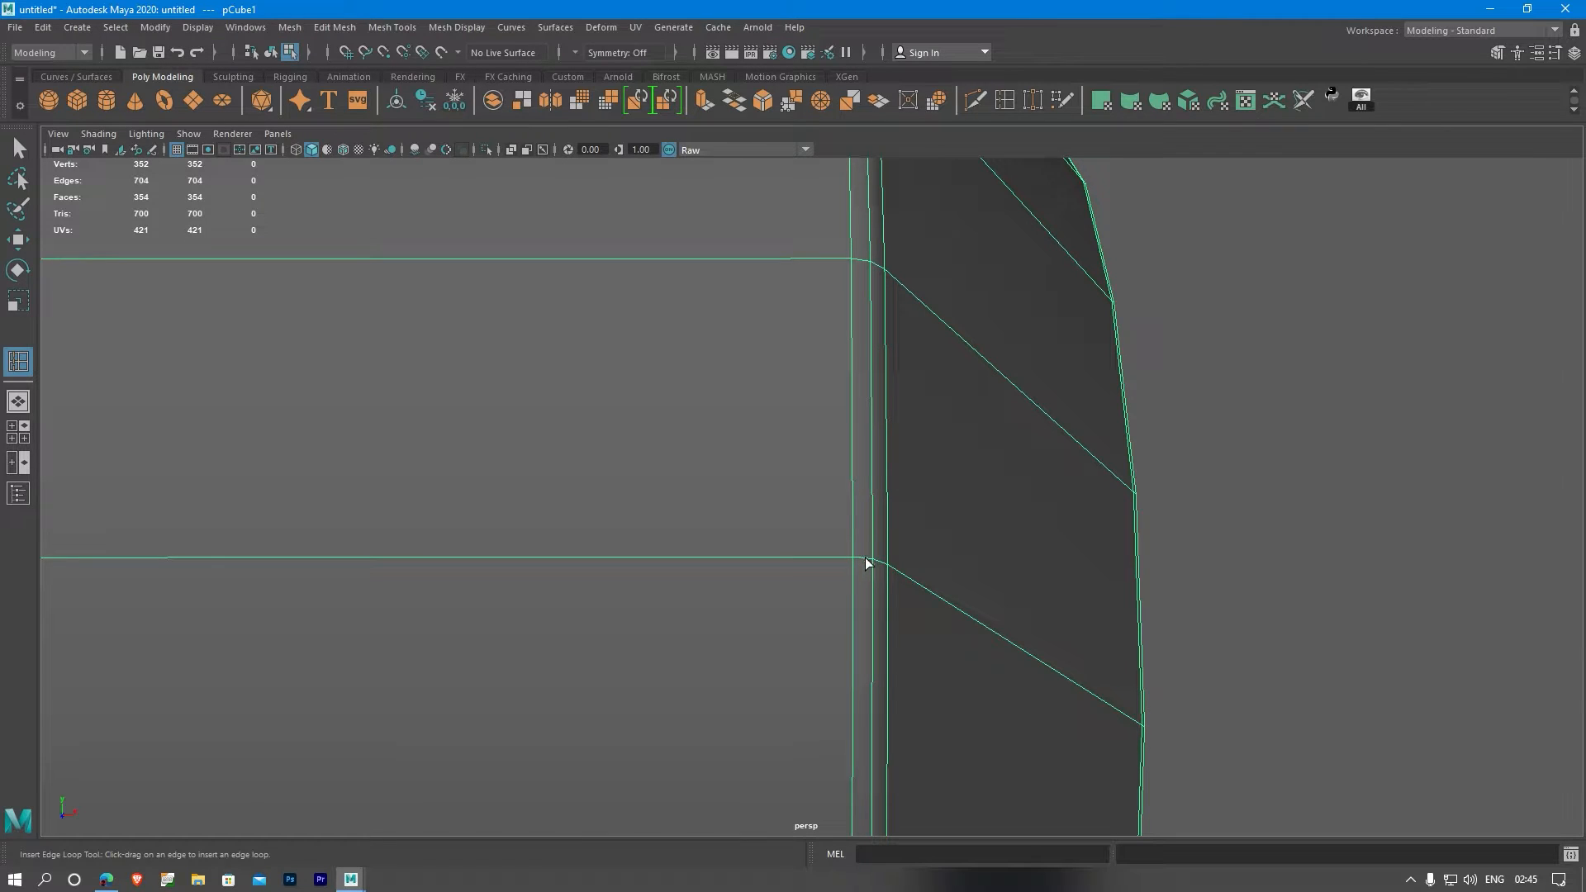
# - Insert the matching pair of tight edge loops around the middle edge where the other chamfer meets the narrow side
pyautogui.click(869, 563)
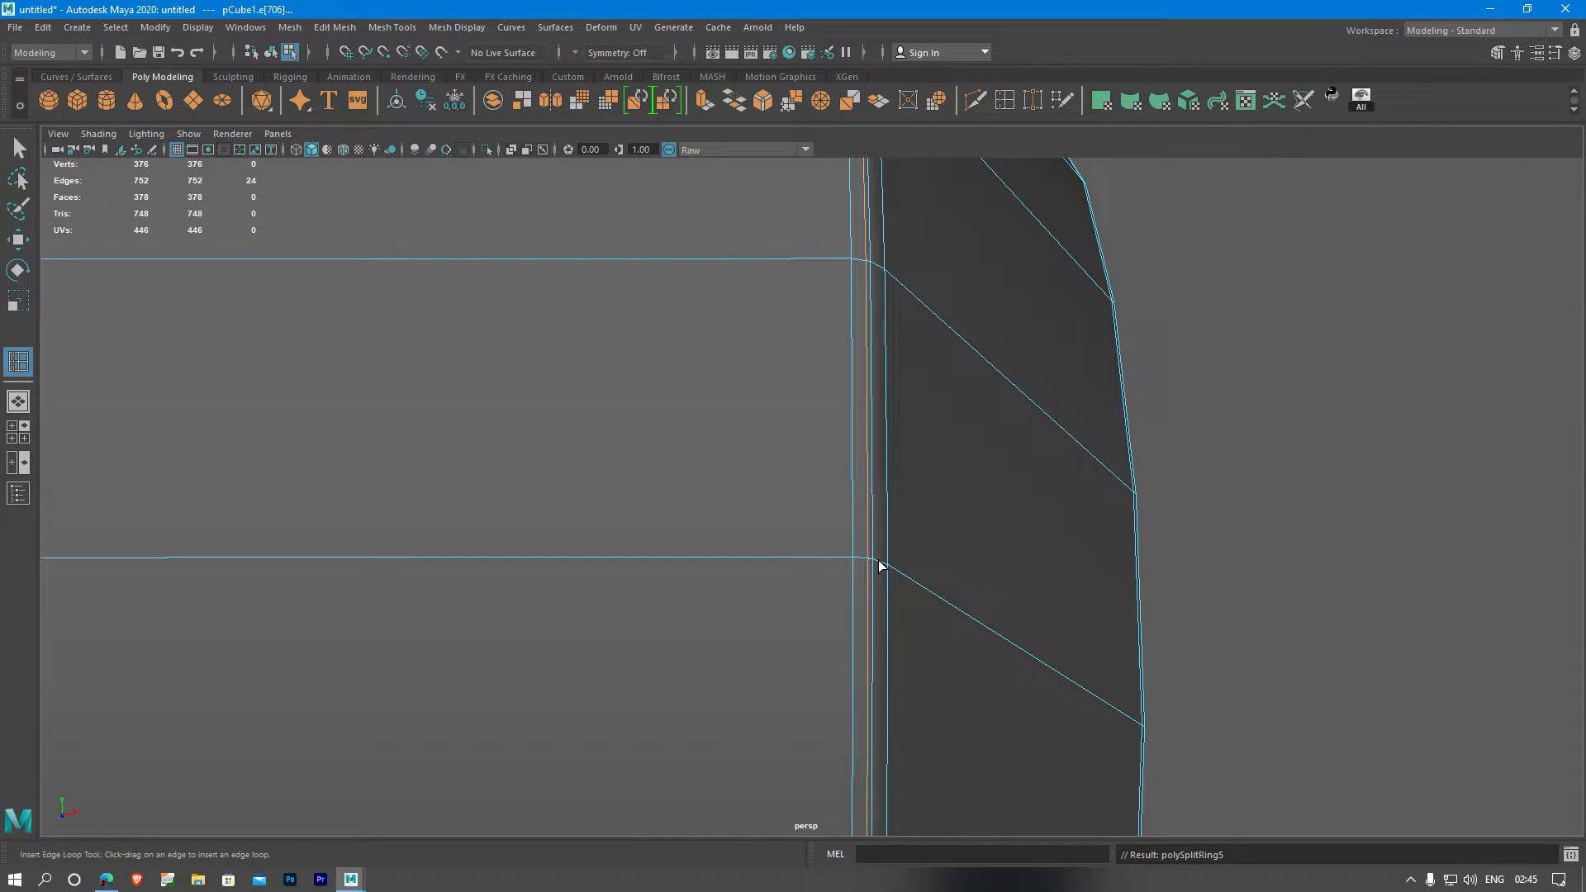
pyautogui.moveTo(879, 562); pyautogui.dragTo(877, 561)
pyautogui.scroll(-6, 944, 544)
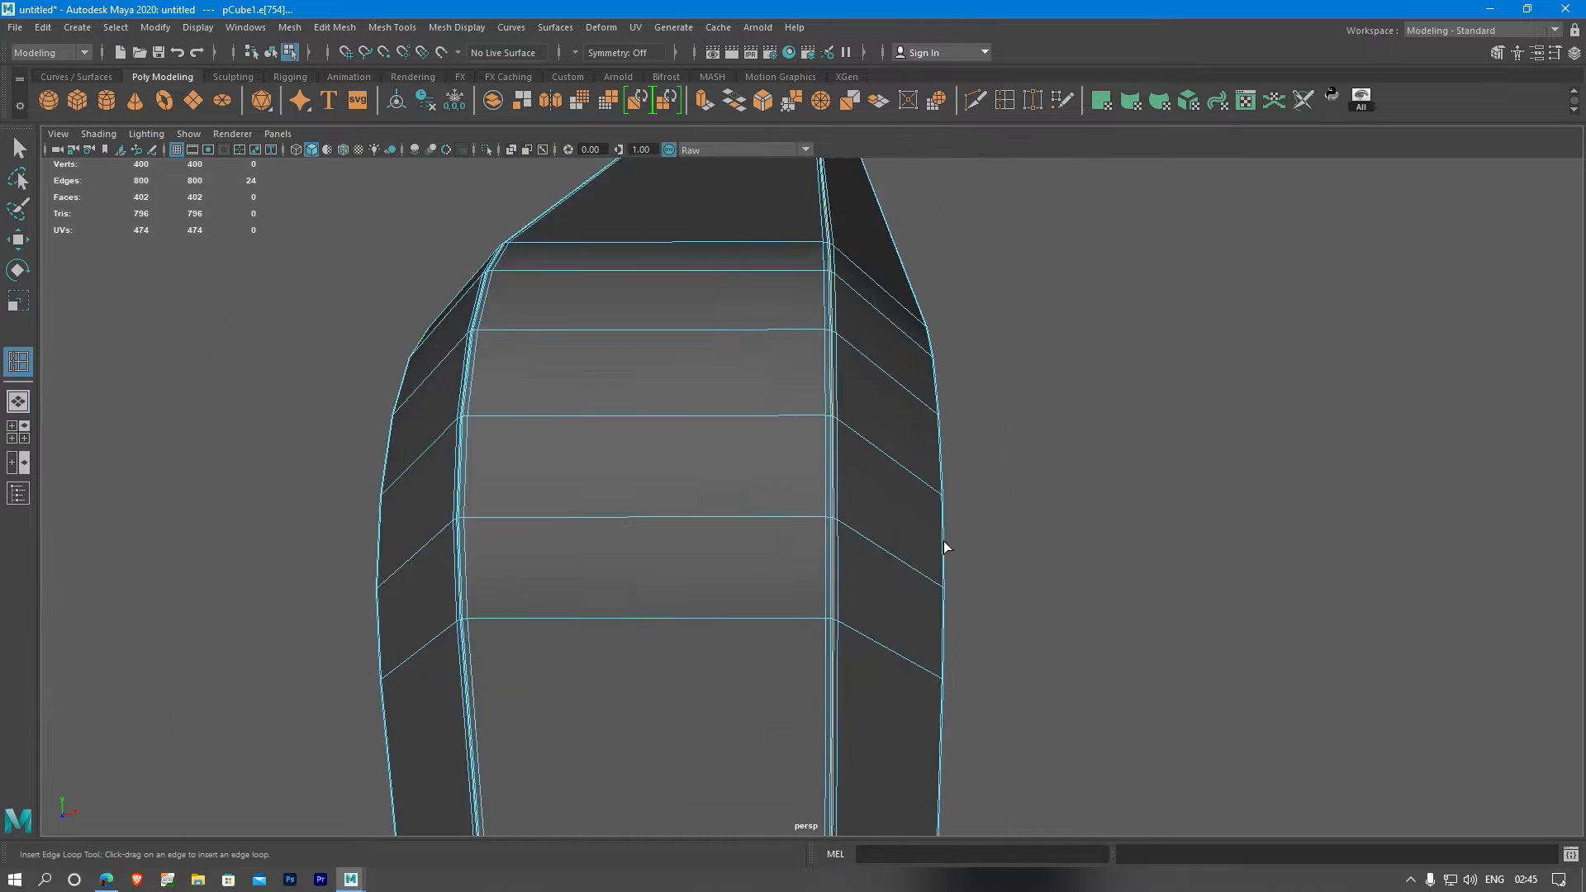
# - Return to object mode, preview the slab smoothed, deselect it and inspect the sharpened chamfer edges from several angles
pyautogui.keyDown('alt'); pyautogui.moveTo(723, 496); pyautogui.dragTo(762, 593); pyautogui.keyUp('alt')
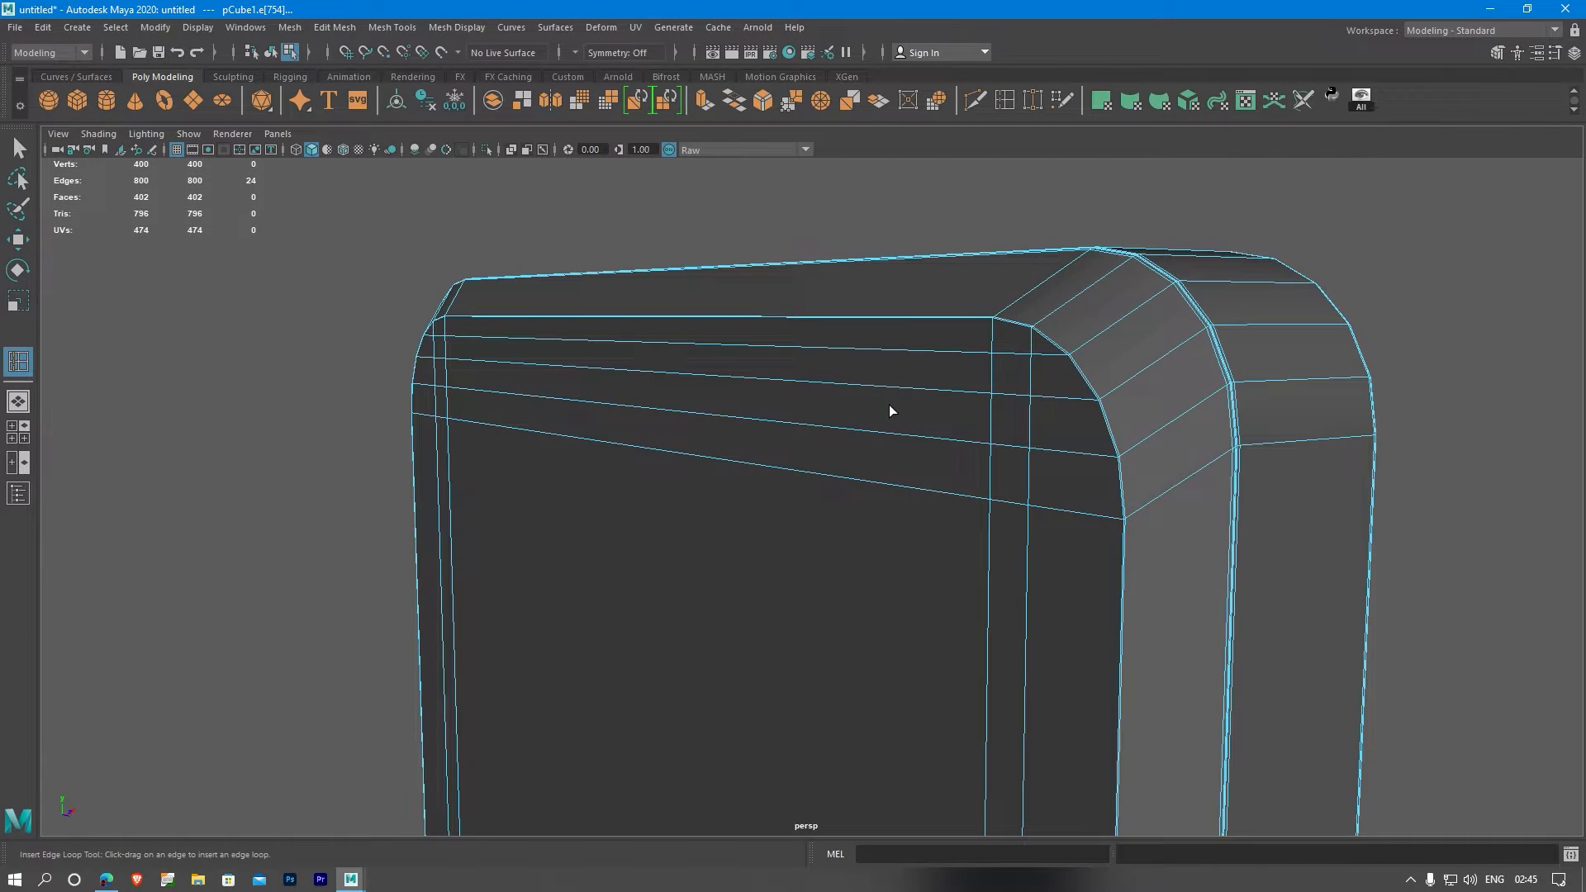
pyautogui.press('1')
pyautogui.moveTo(614, 245); pyautogui.dragTo(698, 220, button='right')
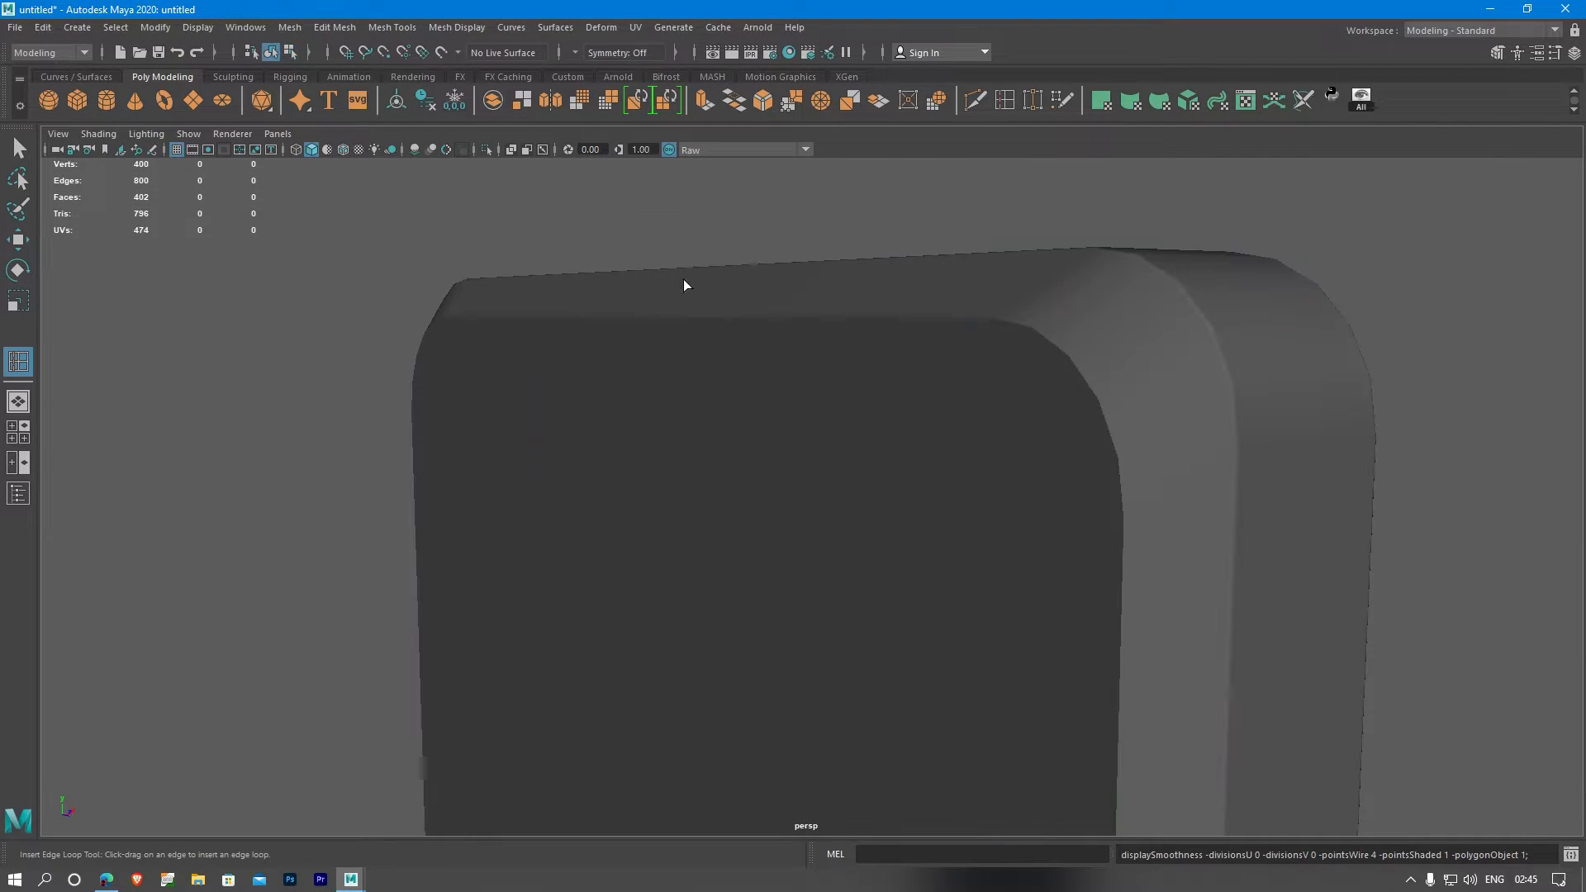
pyautogui.press('w')
pyautogui.keyDown('alt'); pyautogui.moveTo(1073, 446); pyautogui.dragTo(956, 499); pyautogui.keyUp('alt')
pyautogui.keyDown('alt'); pyautogui.moveTo(956, 498); pyautogui.dragTo(924, 473, button='middle'); pyautogui.keyUp('alt')
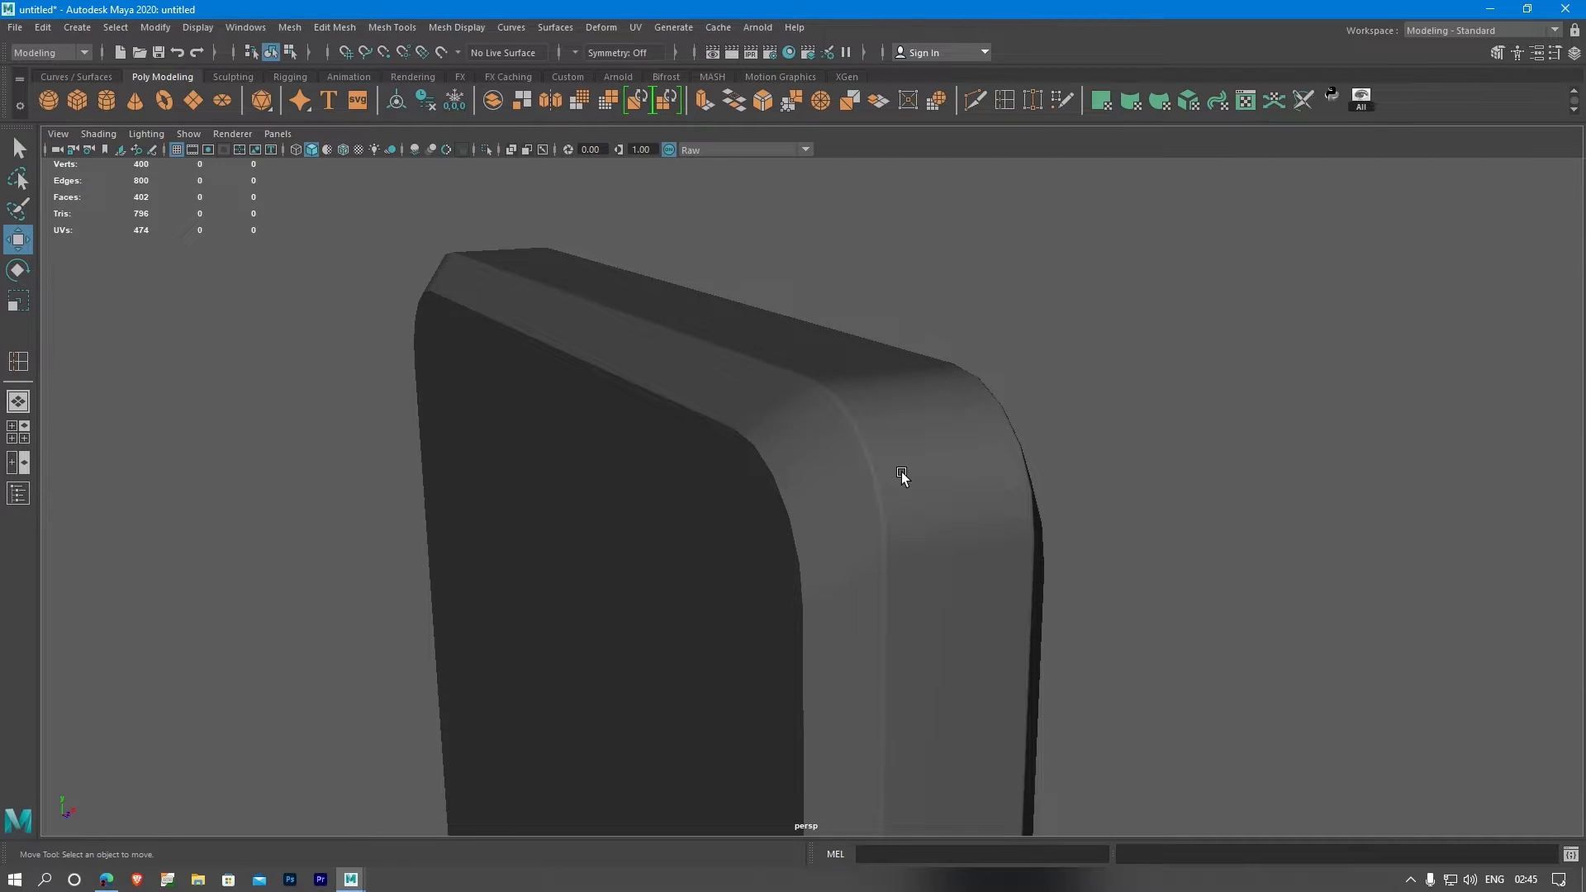
pyautogui.click(900, 473)
pyautogui.press('g')
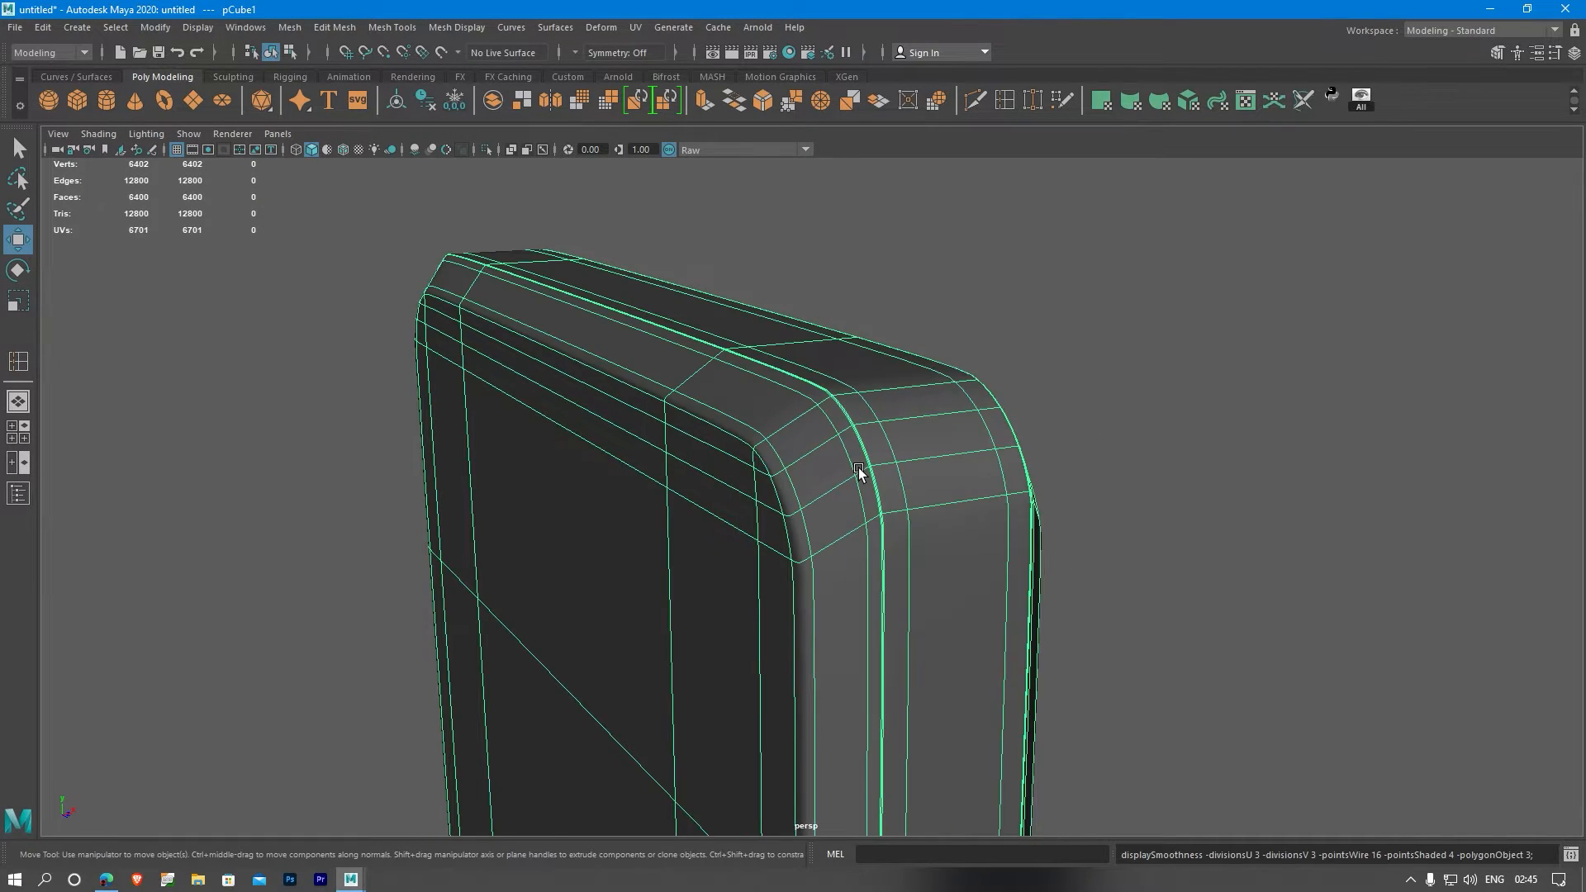
pyautogui.click(1195, 390)
pyautogui.keyDown('alt'); pyautogui.moveTo(1195, 390); pyautogui.dragTo(786, 373); pyautogui.keyUp('alt')
pyautogui.keyDown('alt'); pyautogui.moveTo(786, 373); pyautogui.dragTo(1009, 447, button='middle'); pyautogui.keyUp('alt')
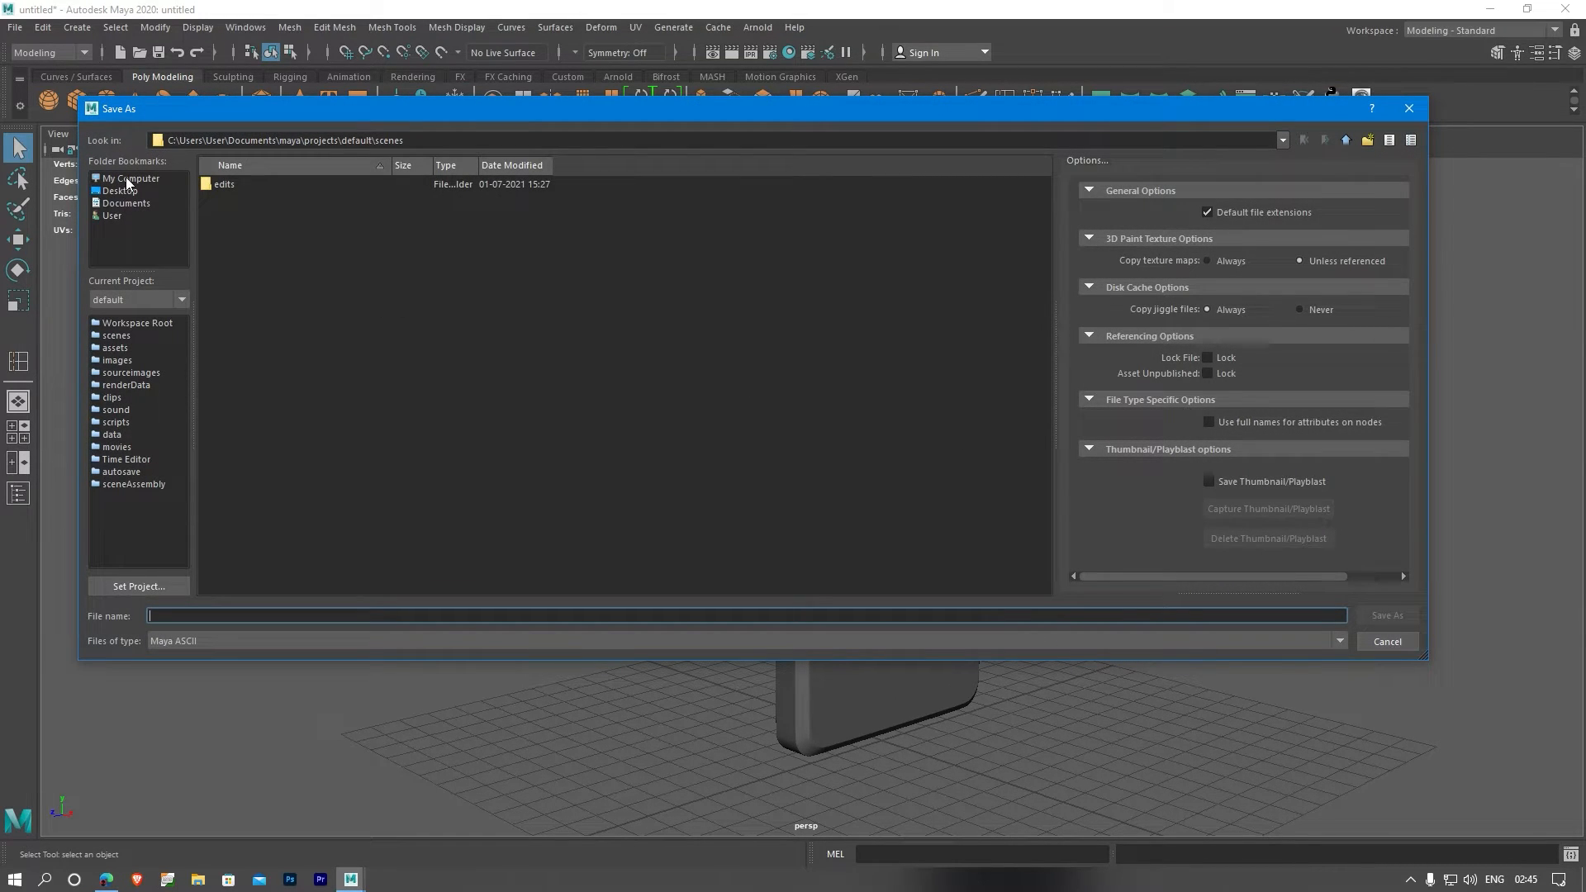
pyautogui.click(120, 190)
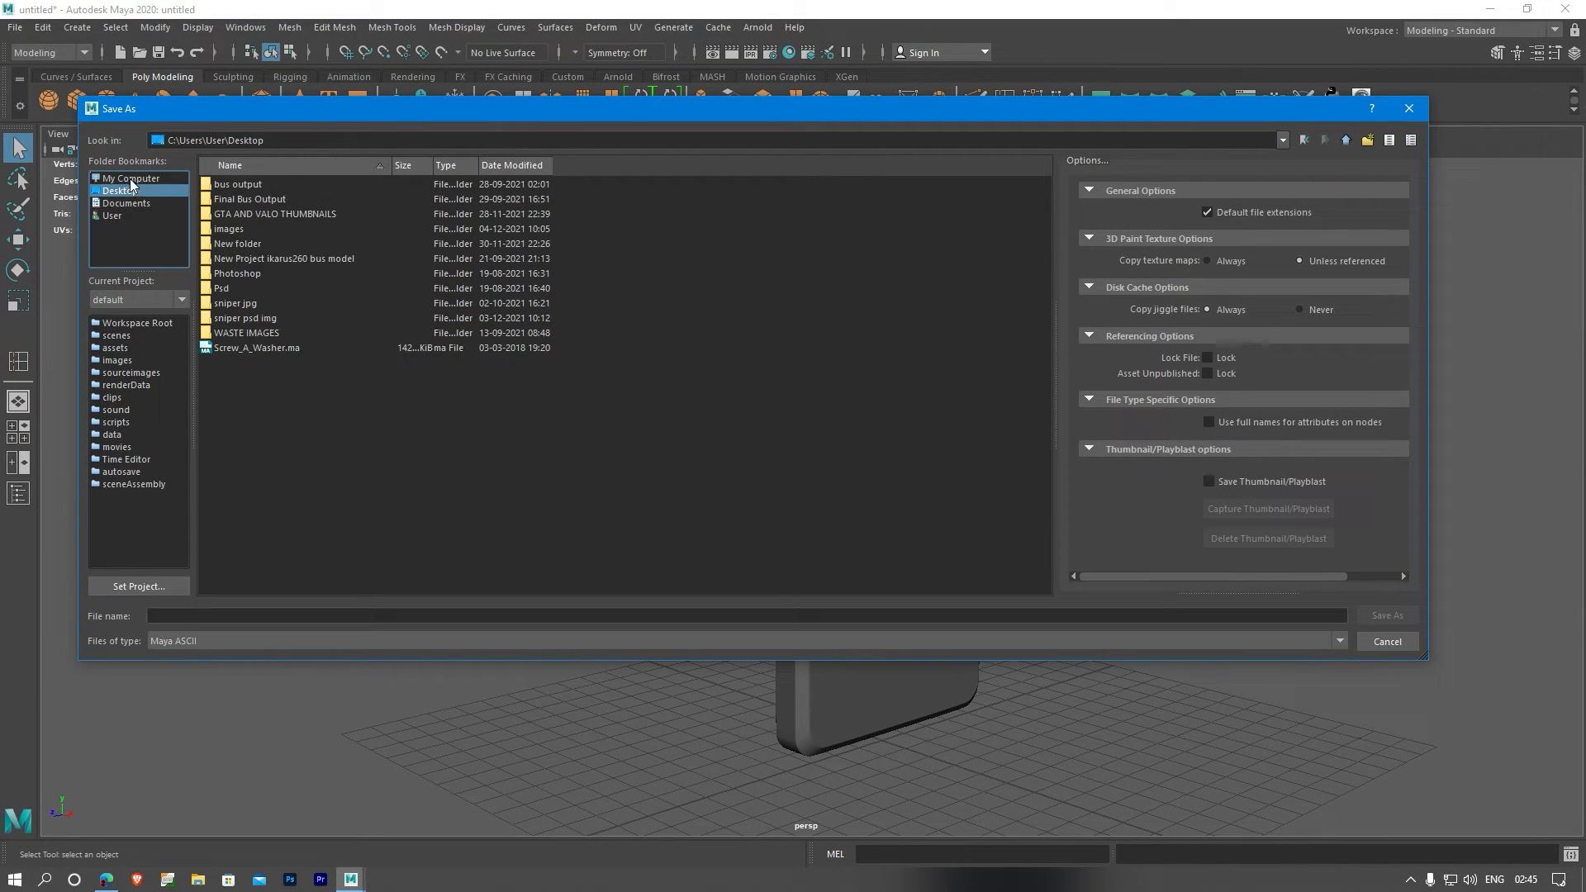
pyautogui.click(130, 178)
pyautogui.doubleClick(250, 199)
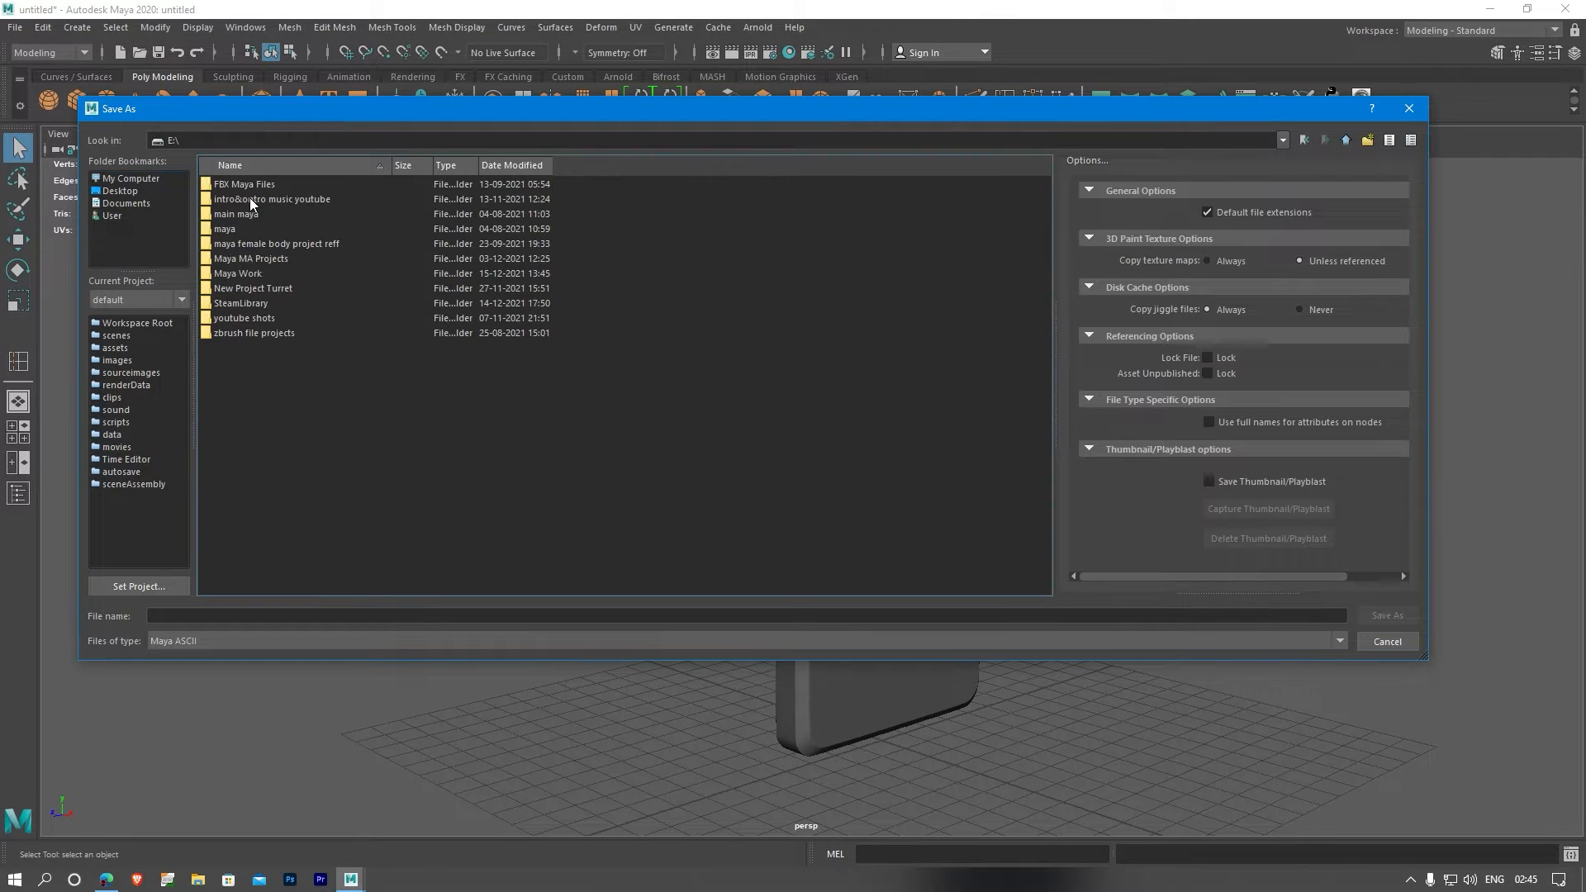
pyautogui.doubleClick(235, 214)
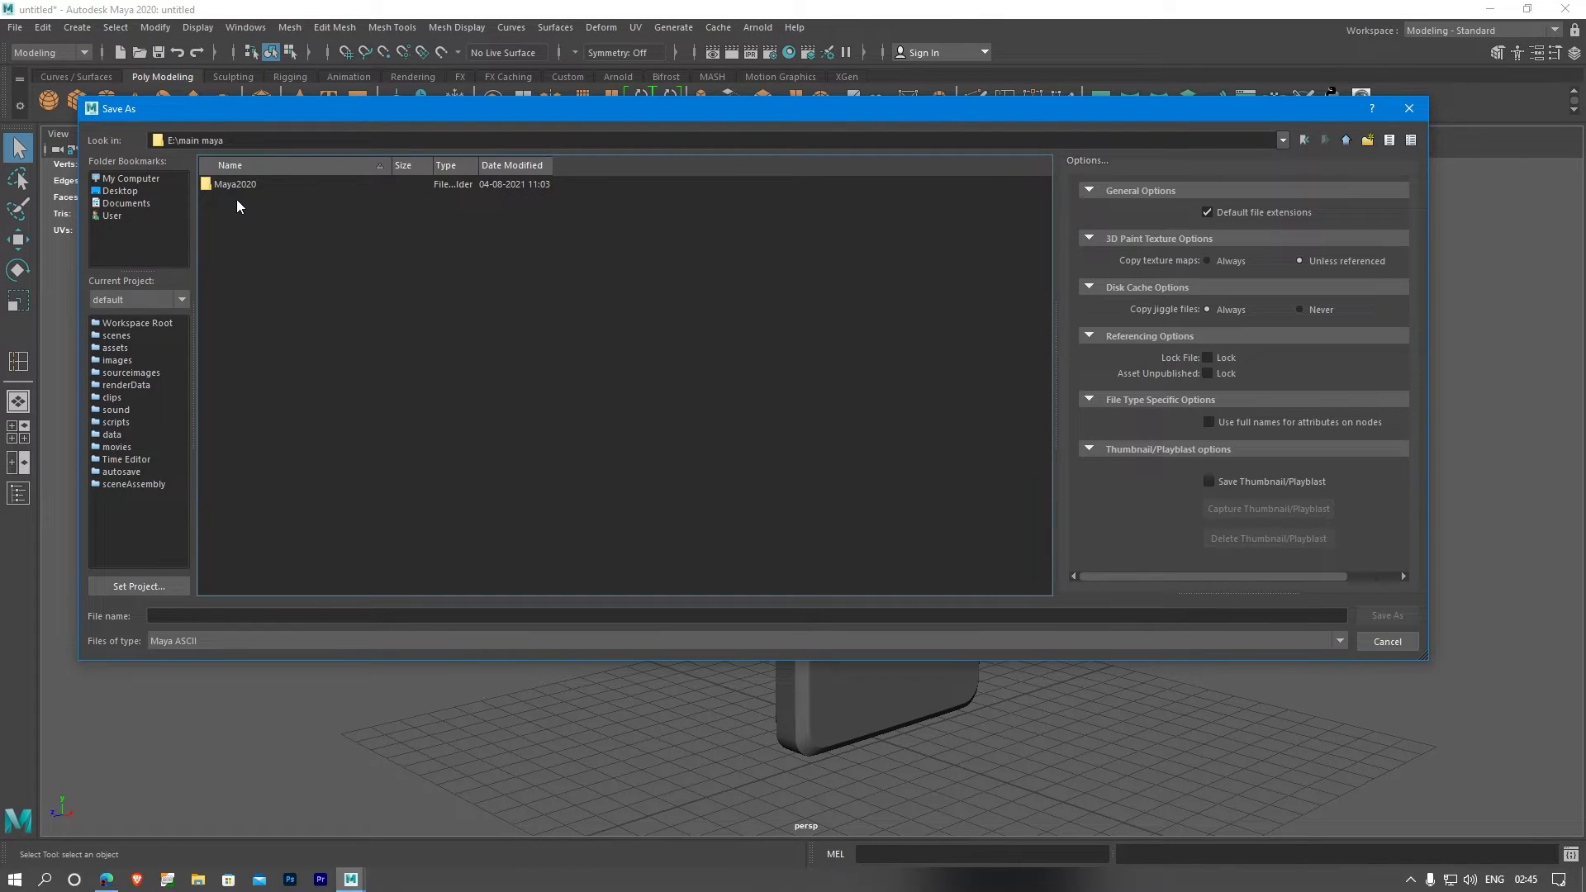
# - Save the scene as a Maya ASCII file named "Product mp3" in the Maya MA Projects folder on drive E
pyautogui.click(124, 180)
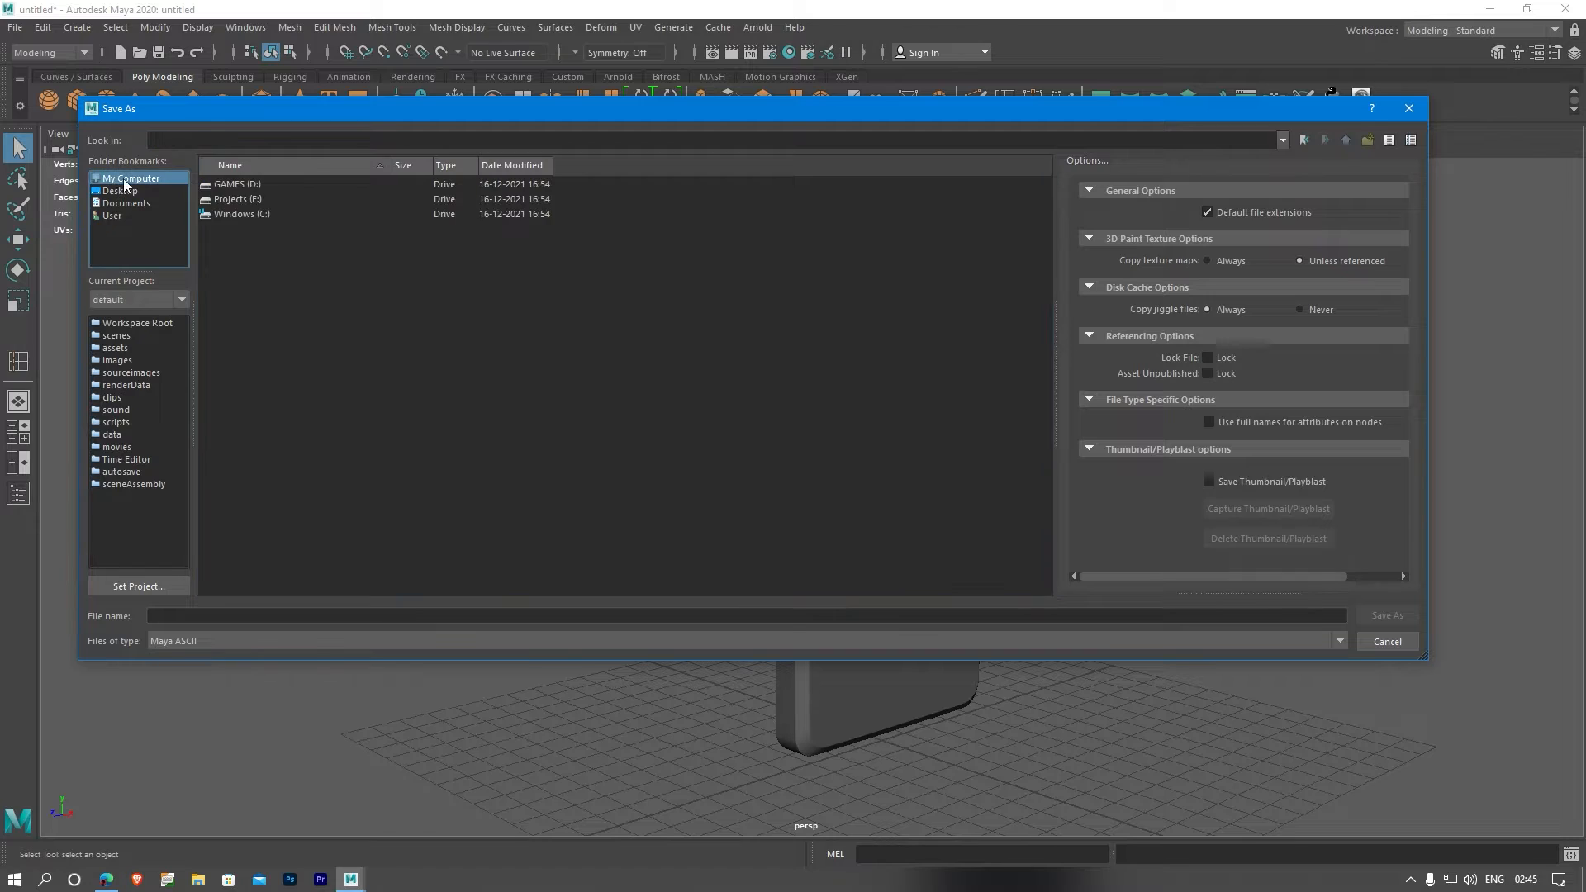
pyautogui.doubleClick(233, 199)
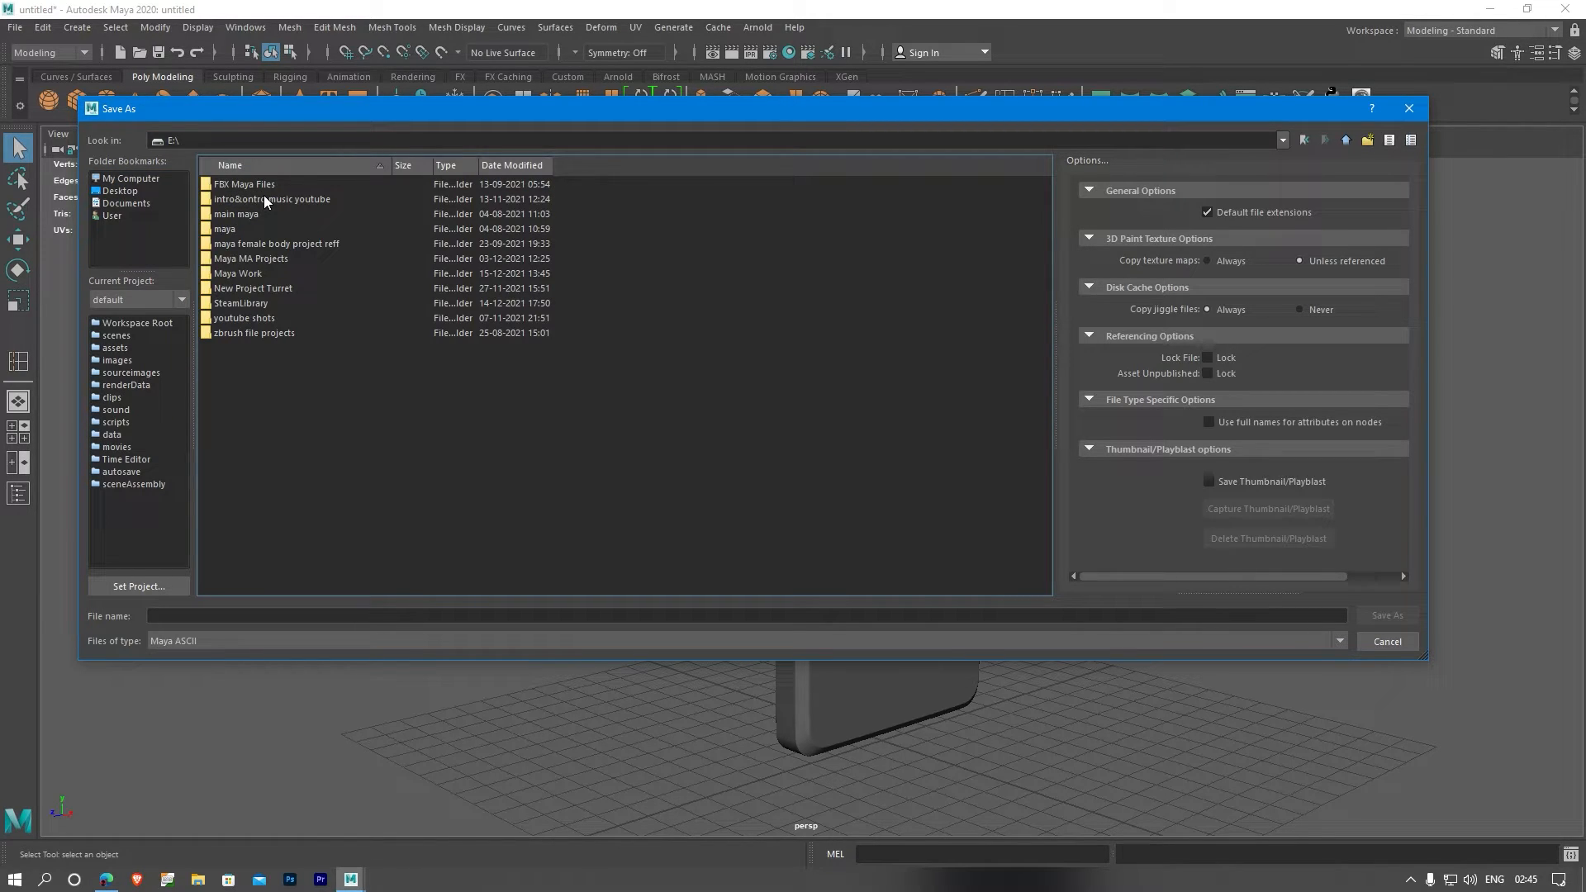
pyautogui.doubleClick(247, 259)
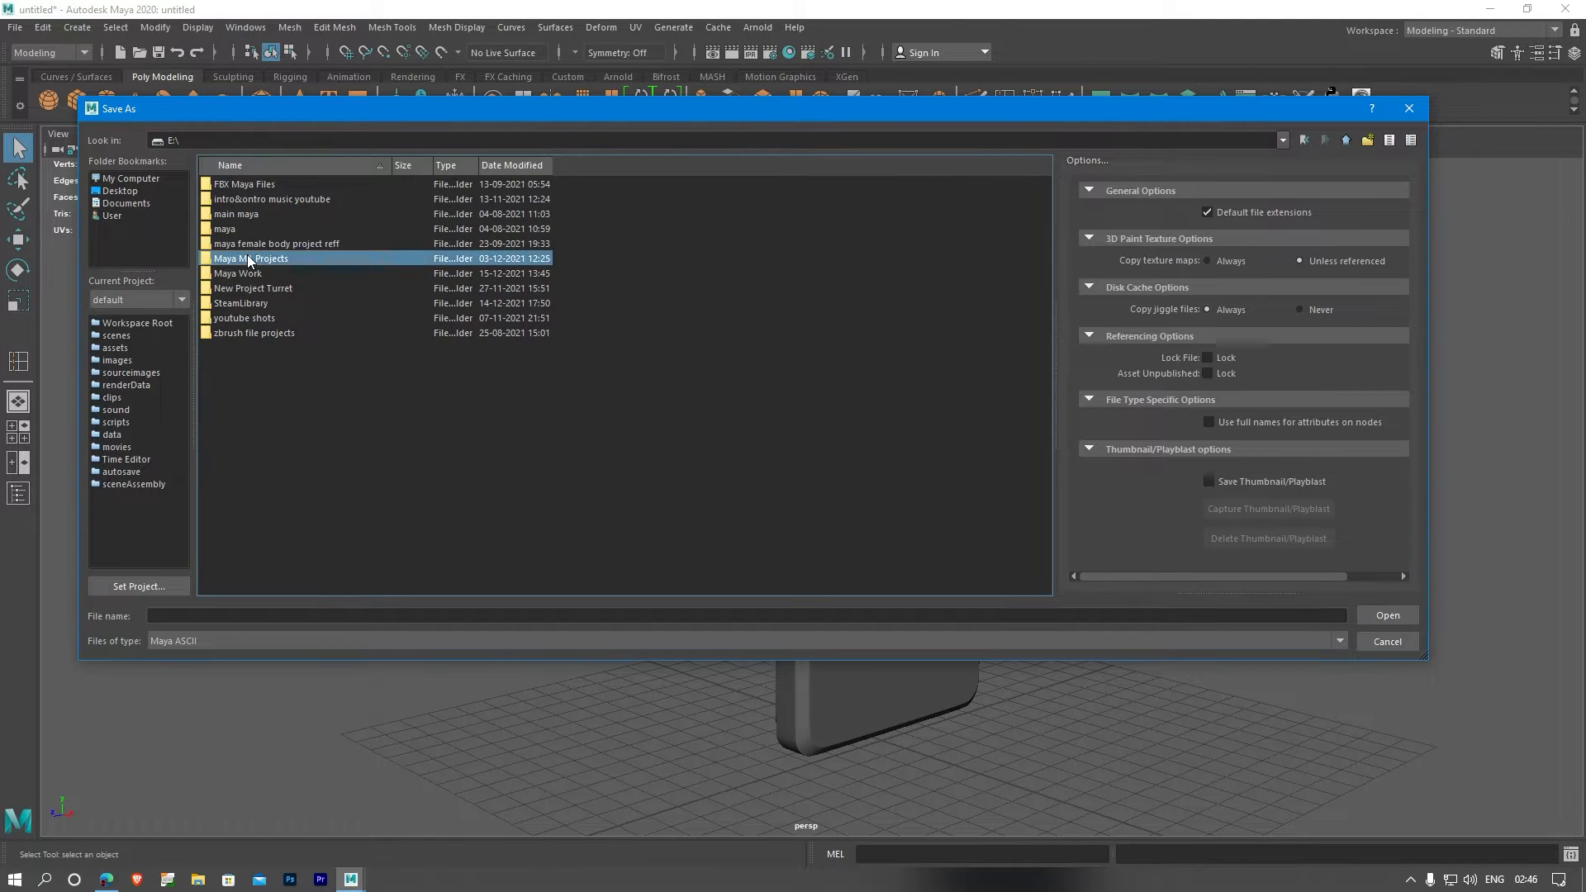
pyautogui.click(236, 615)
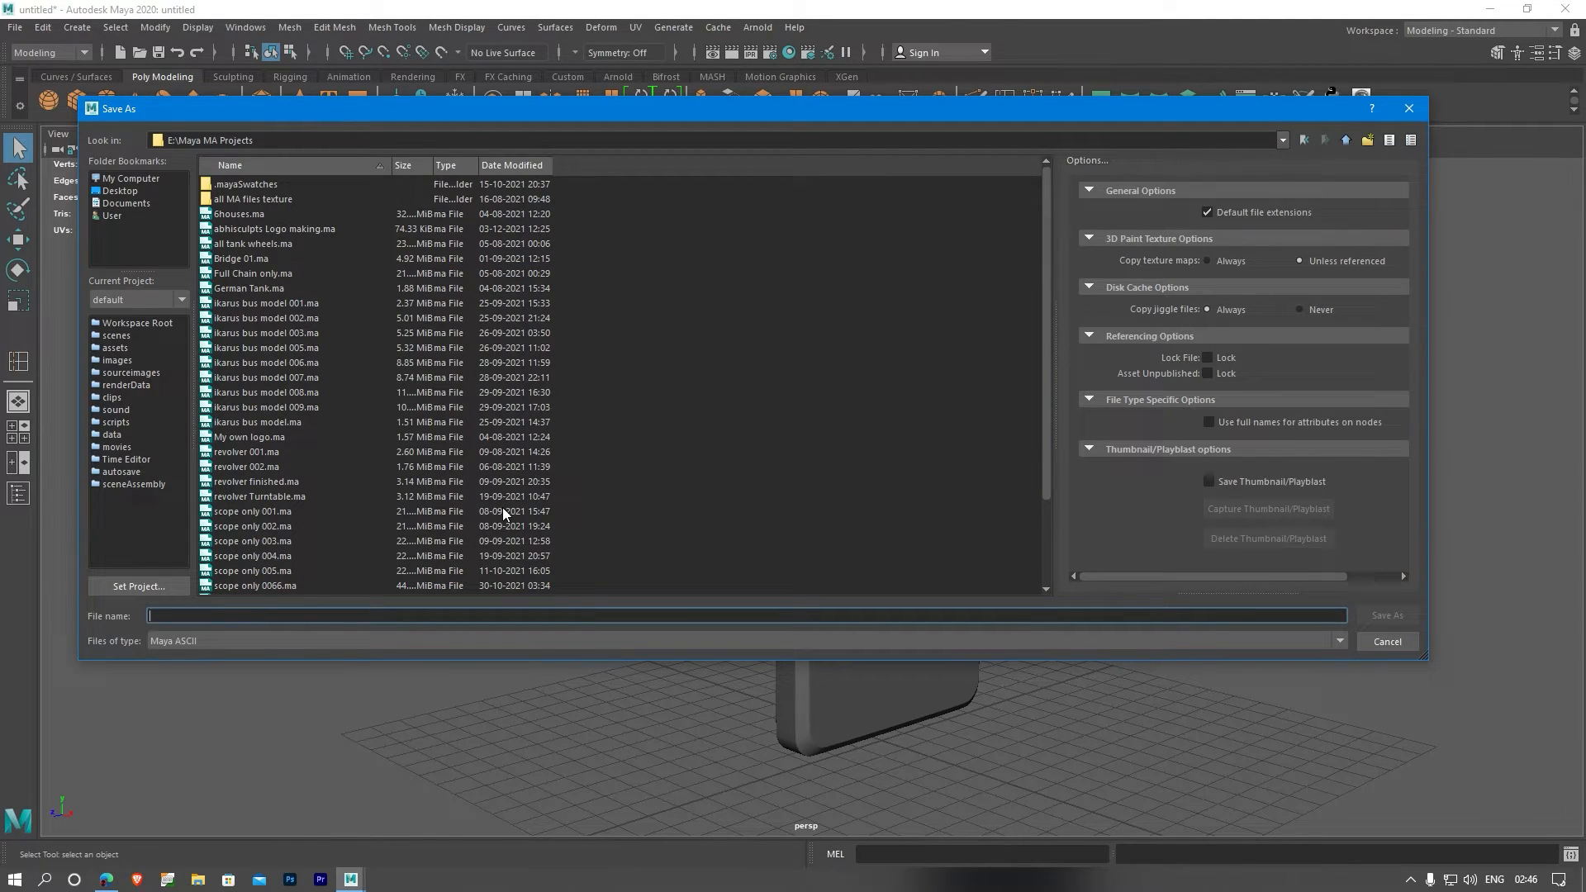
pyautogui.write('Product mp3')
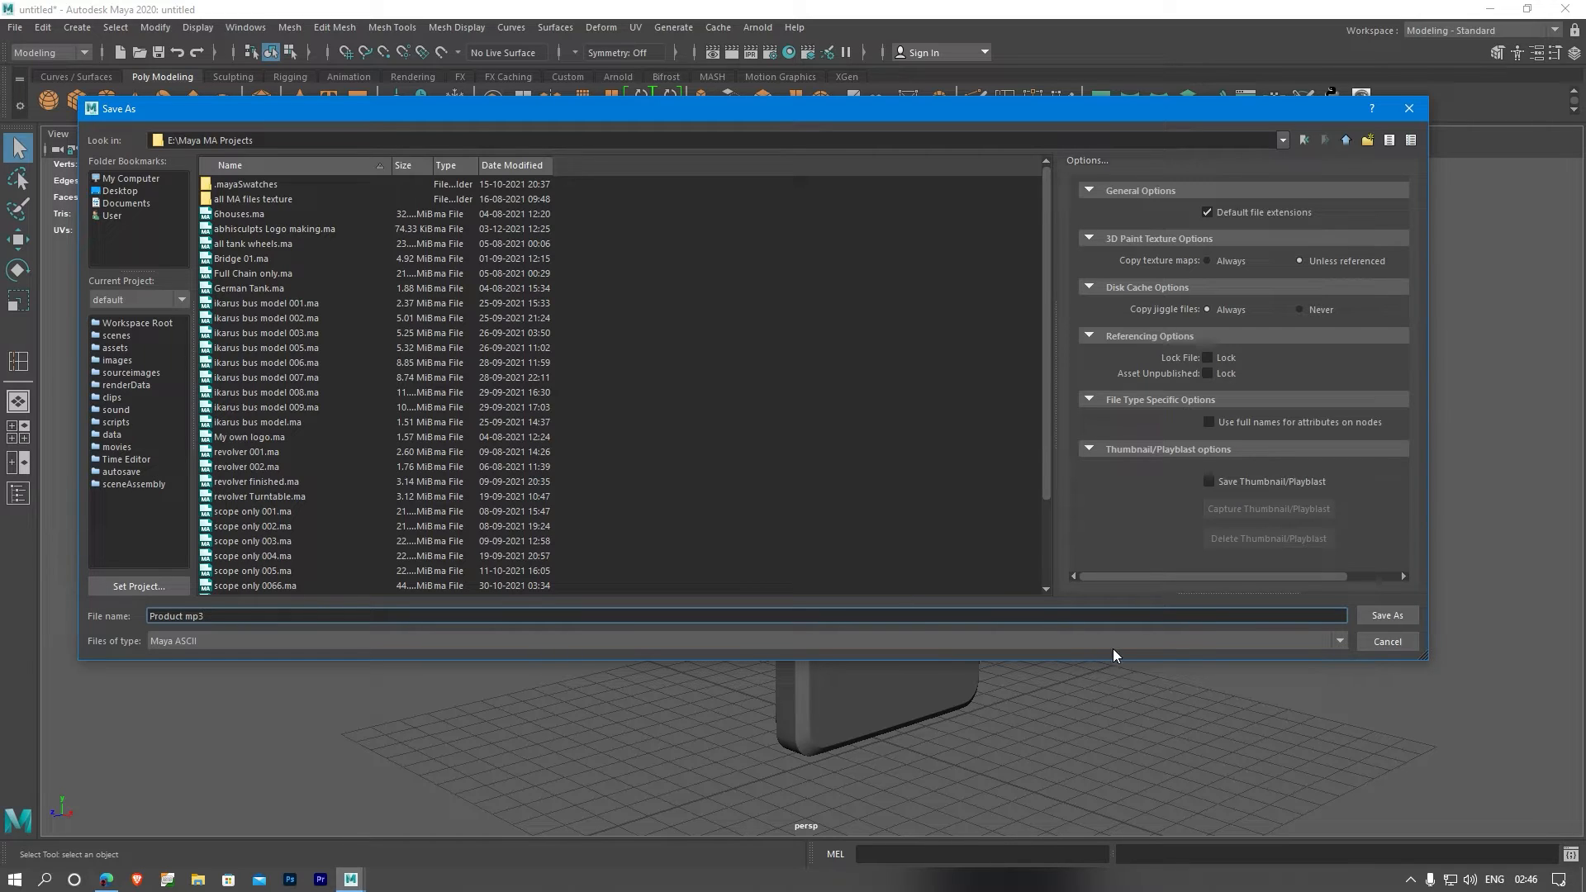
pyautogui.click(1377, 615)
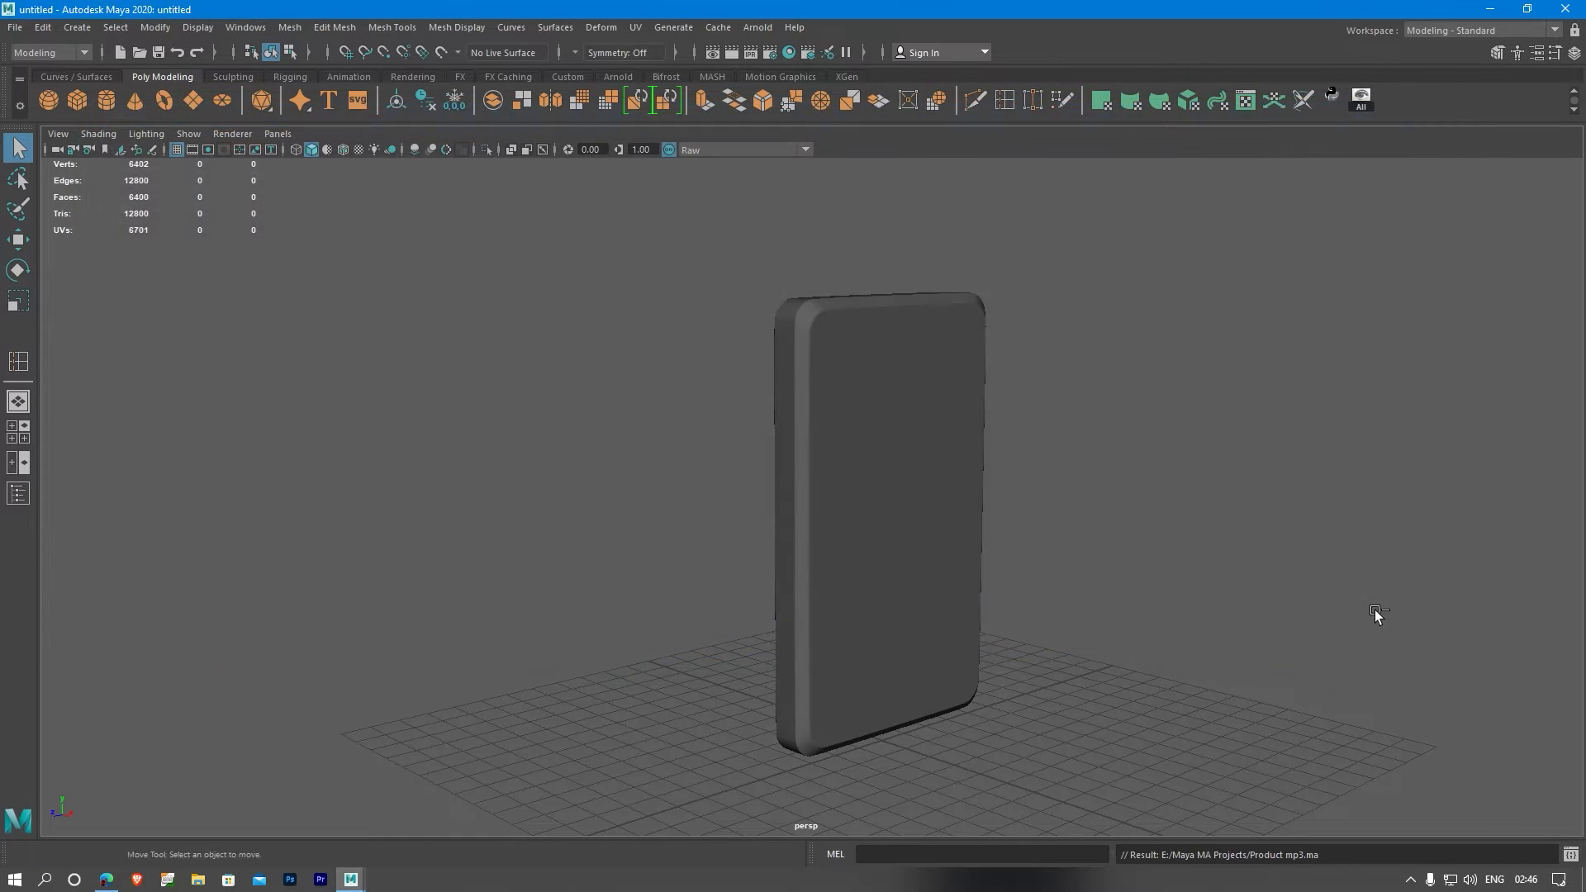
# - Select the slab and return it to unsmoothed display
pyautogui.press('w')
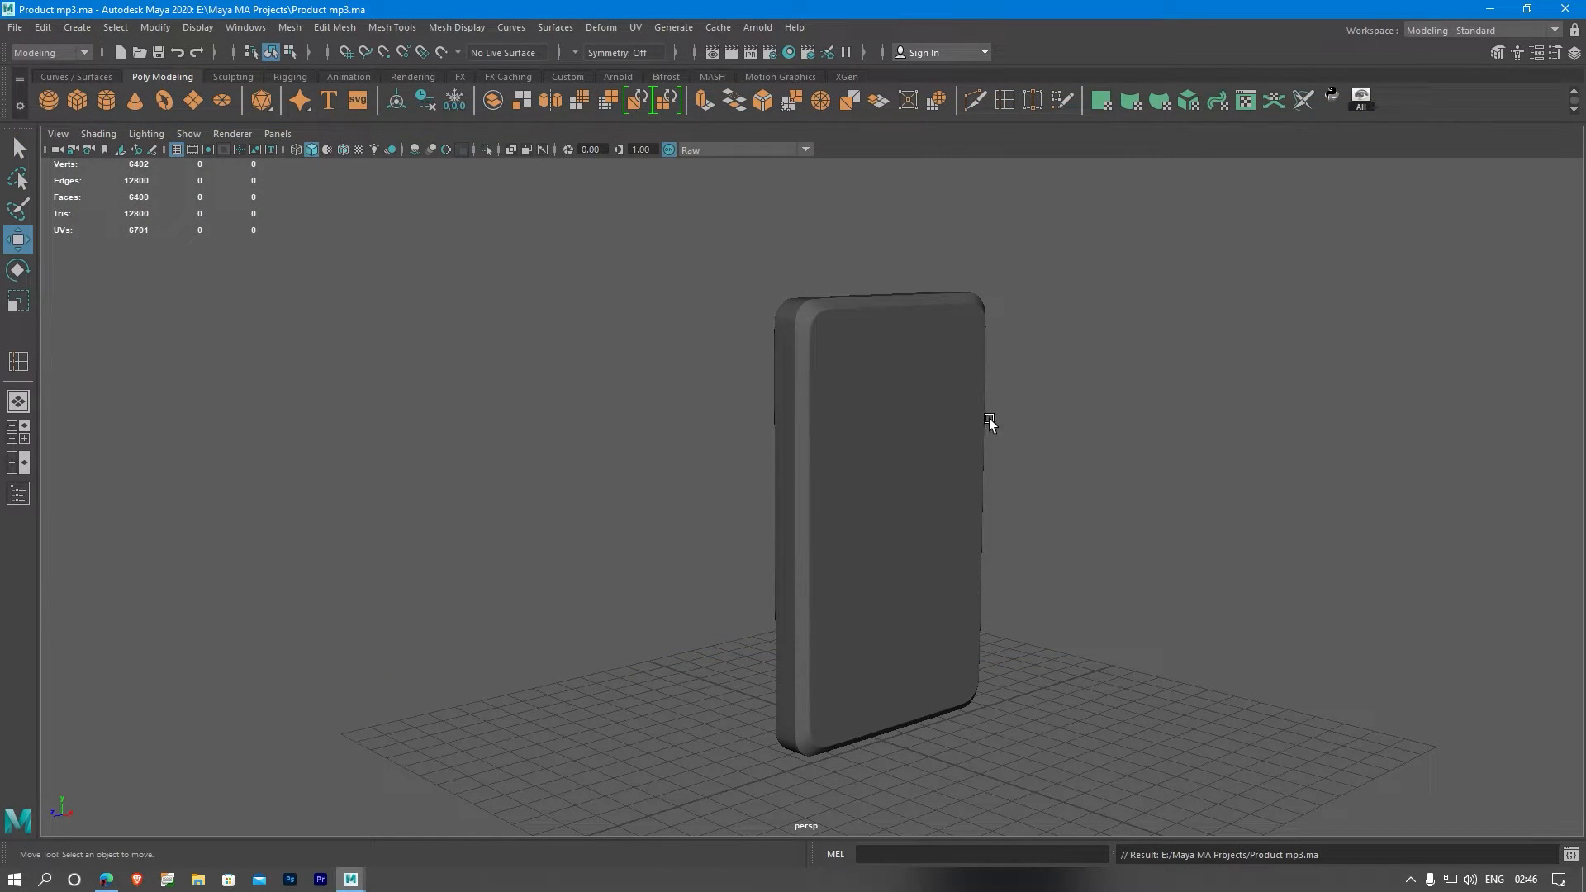
pyautogui.keyDown('alt'); pyautogui.moveTo(989, 418); pyautogui.dragTo(848, 439, button='middle'); pyautogui.keyUp('alt')
pyautogui.keyDown('alt'); pyautogui.moveTo(848, 439); pyautogui.dragTo(843, 507); pyautogui.keyUp('alt')
pyautogui.click(816, 494)
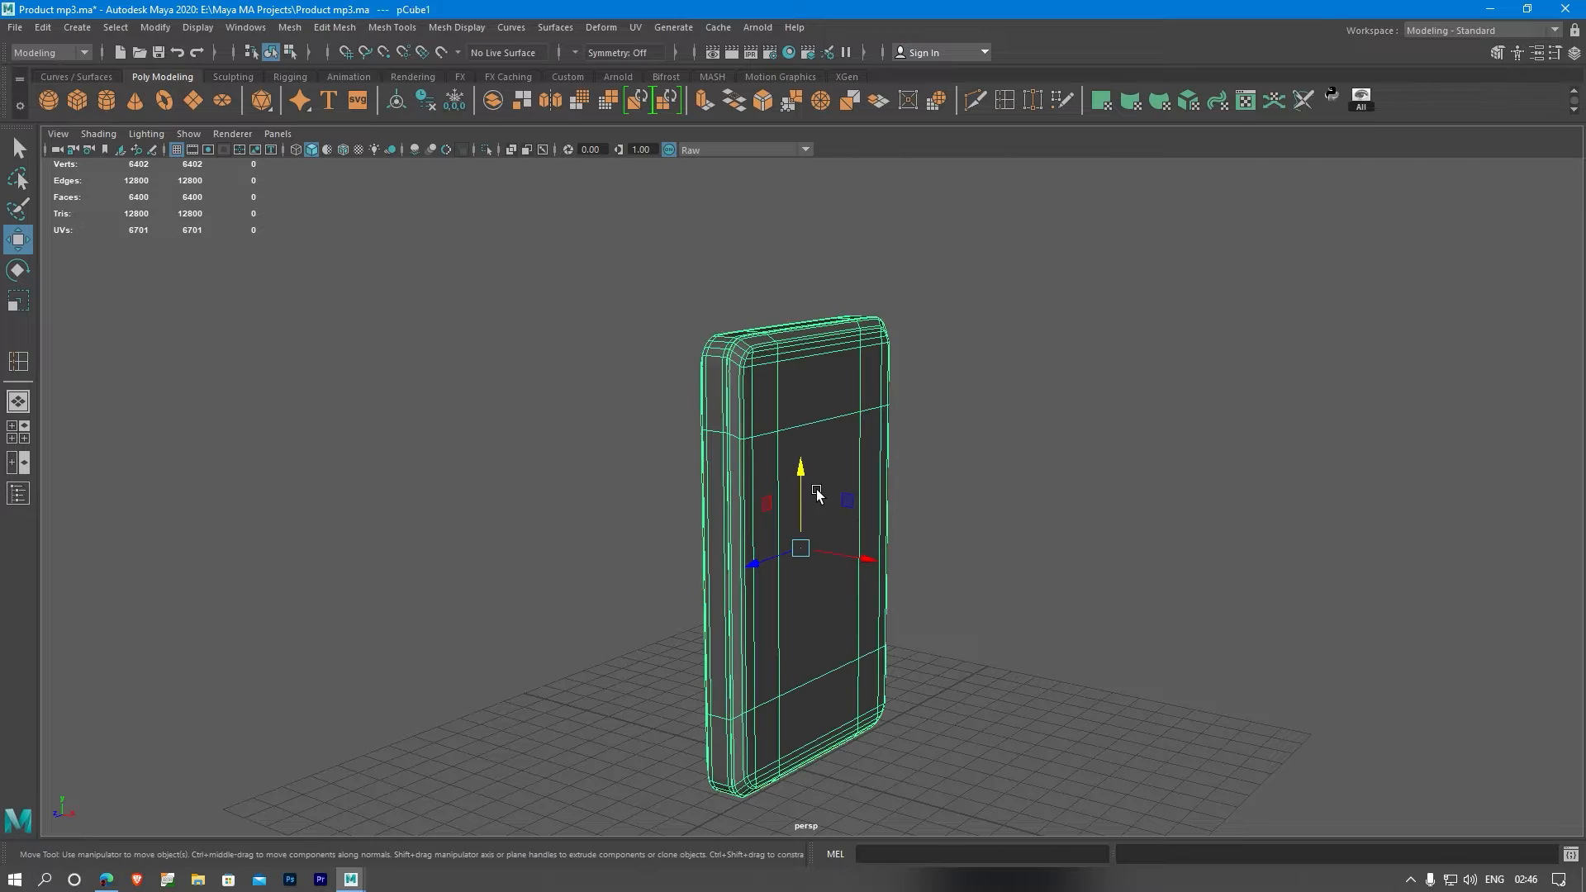
pyautogui.keyDown('alt'); pyautogui.moveTo(790, 494); pyautogui.dragTo(1084, 496, button='right'); pyautogui.keyUp('alt')
pyautogui.keyDown('alt'); pyautogui.moveTo(925, 479); pyautogui.dragTo(921, 501); pyautogui.keyUp('alt')
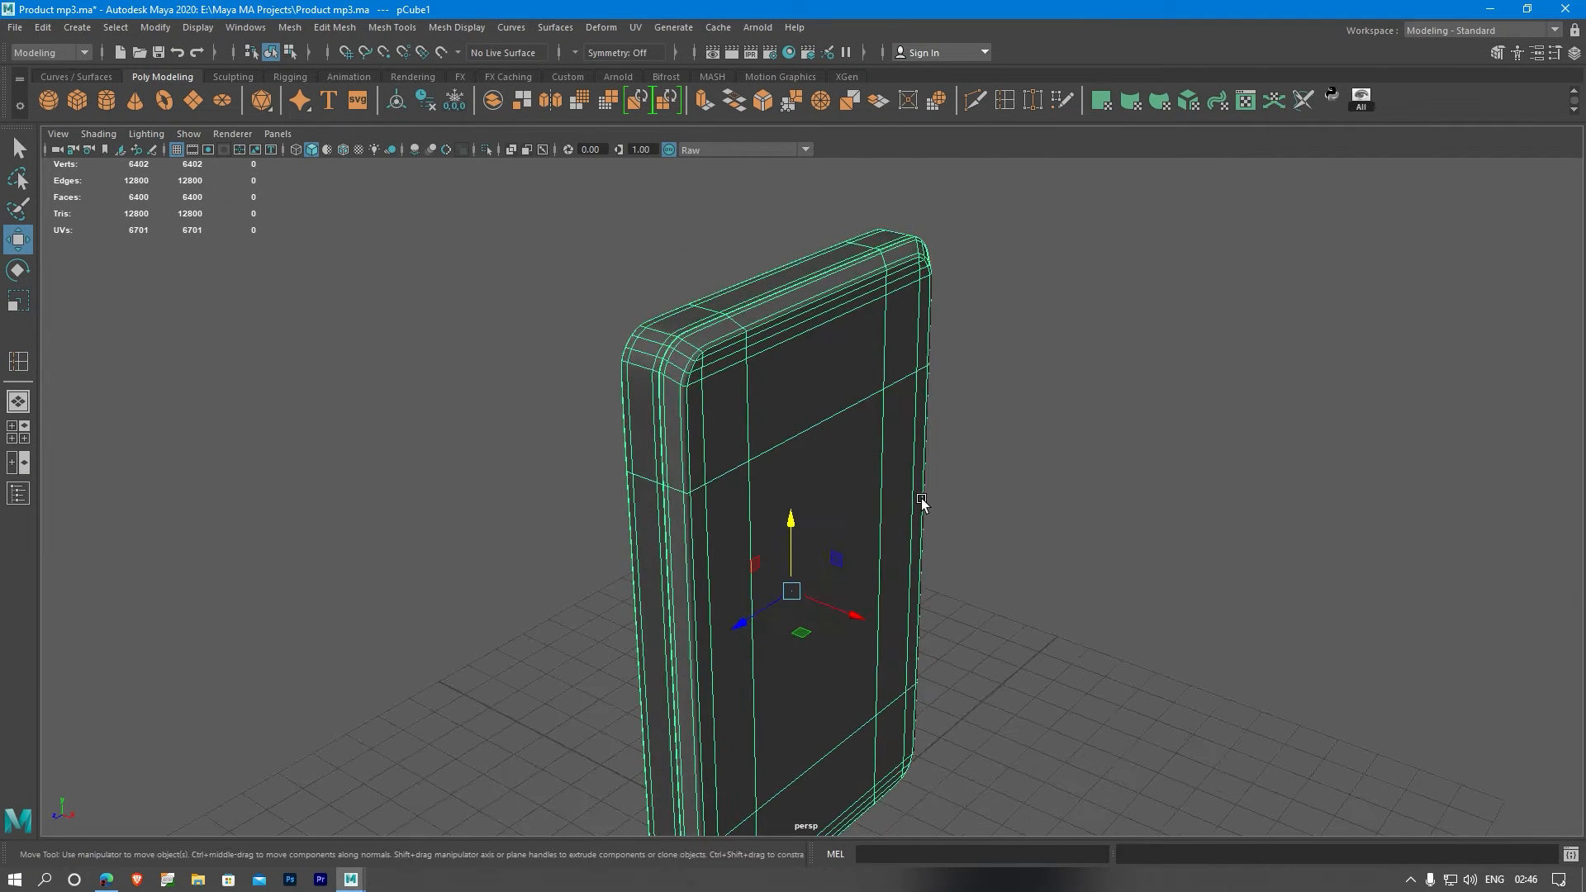
pyautogui.press('1')
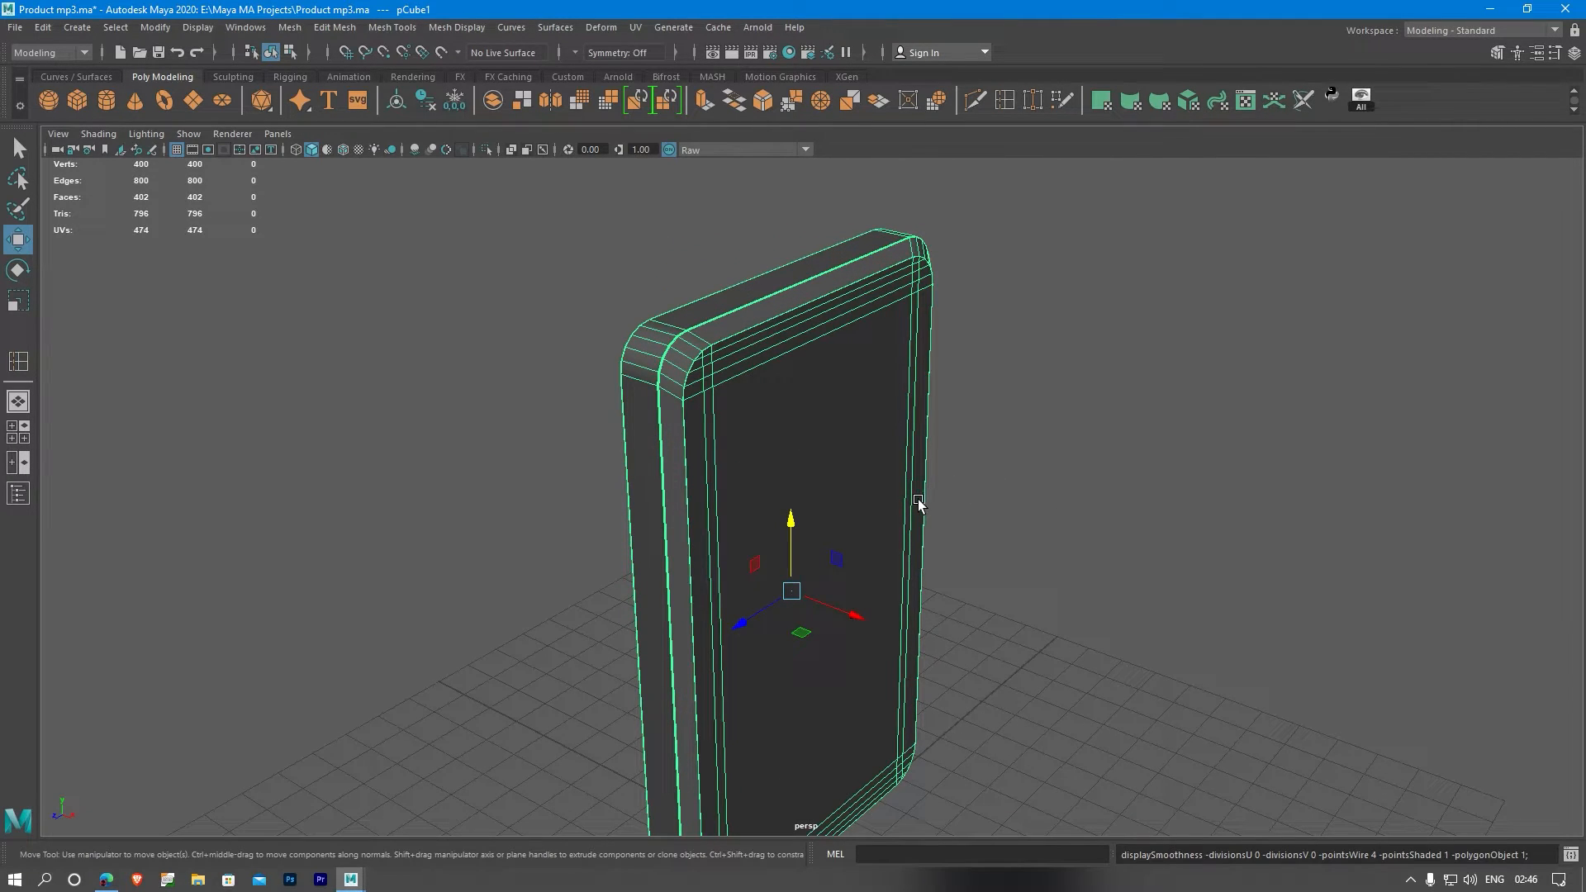
# - Create a polygon cube and raise it about 10.66 units so it sits within the slab's upper part
pyautogui.keyDown('alt'); pyautogui.moveTo(978, 465); pyautogui.dragTo(991, 430, button='middle'); pyautogui.keyUp('alt')
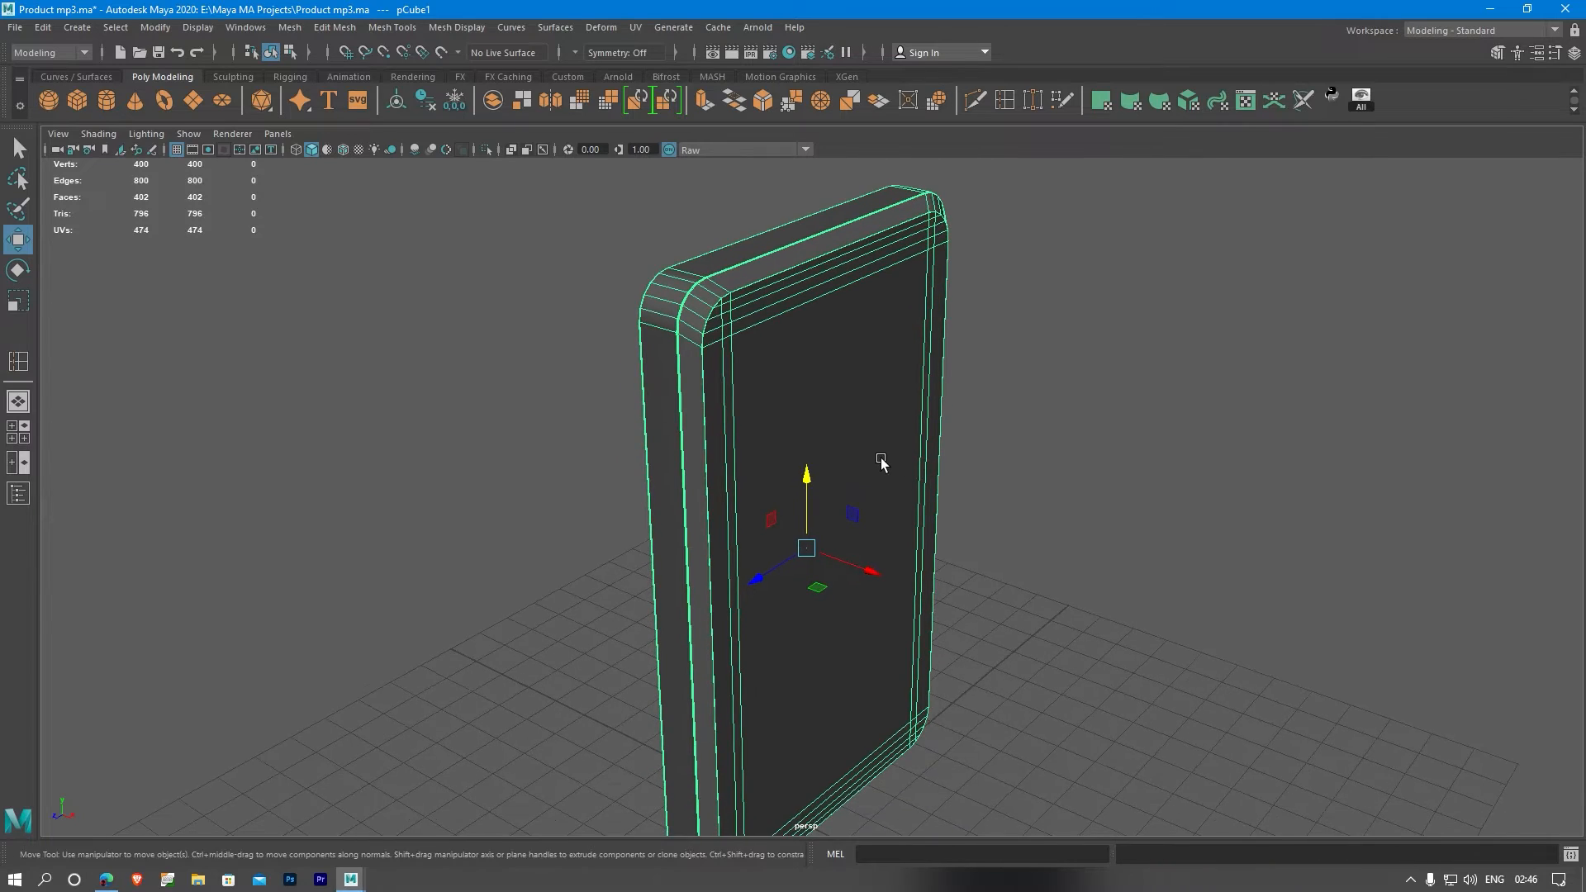
pyautogui.keyDown('alt'); pyautogui.moveTo(881, 464); pyautogui.dragTo(1036, 477, button='right'); pyautogui.keyUp('alt')
pyautogui.keyDown('alt'); pyautogui.moveTo(1037, 477); pyautogui.dragTo(1060, 543, button='middle'); pyautogui.keyUp('alt')
pyautogui.keyDown('alt'); pyautogui.moveTo(906, 512); pyautogui.dragTo(1032, 502, button='right'); pyautogui.keyUp('alt')
pyautogui.keyDown('alt'); pyautogui.moveTo(1031, 504); pyautogui.dragTo(1023, 552, button='middle'); pyautogui.keyUp('alt')
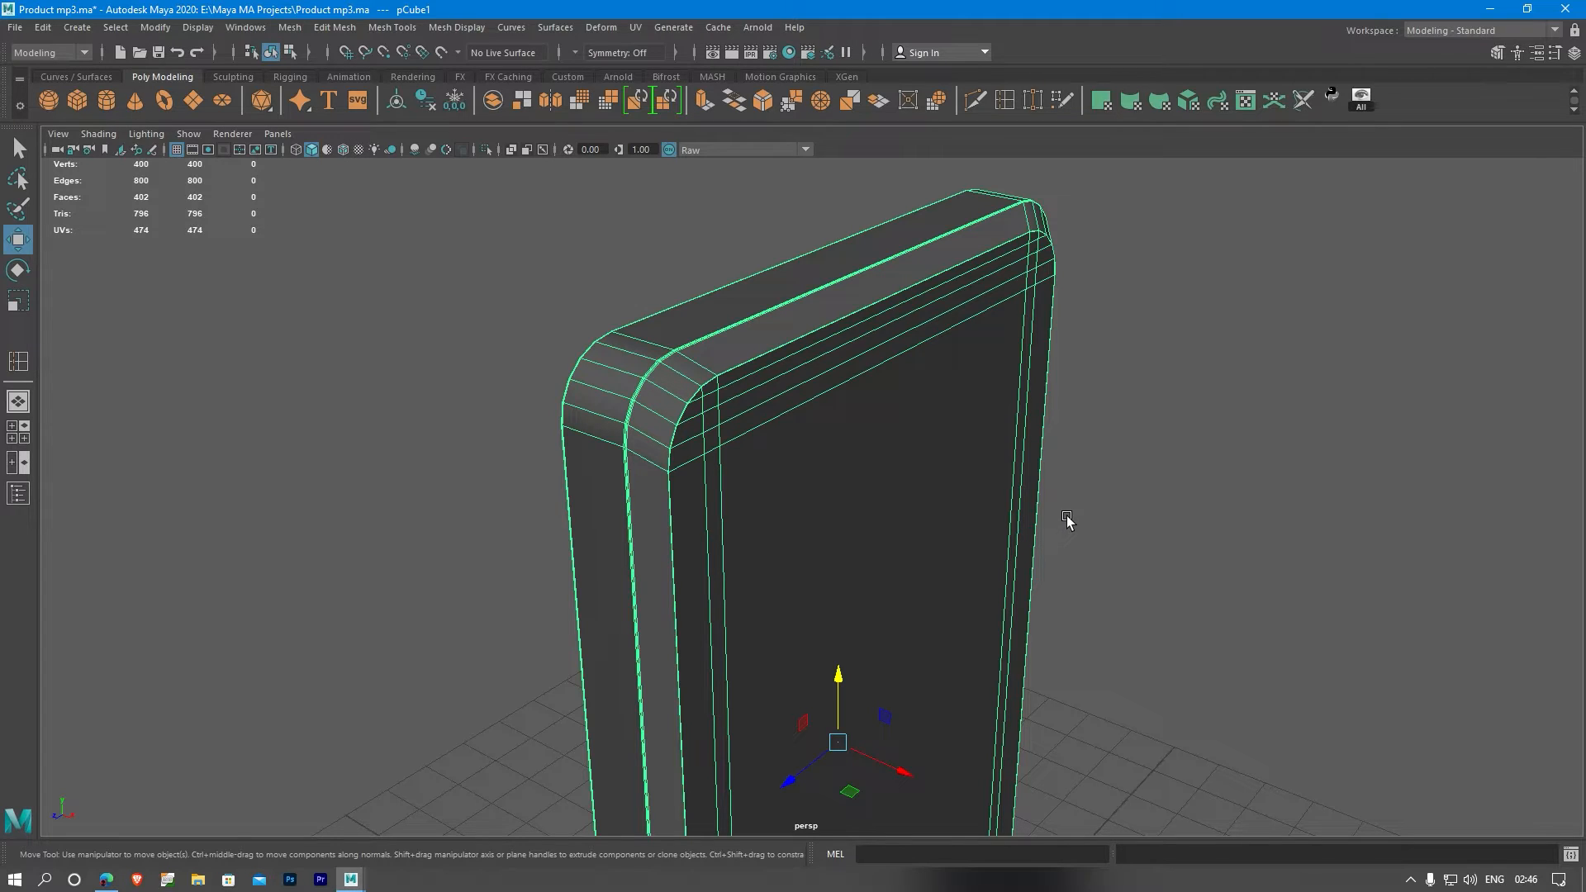
pyautogui.click(77, 100)
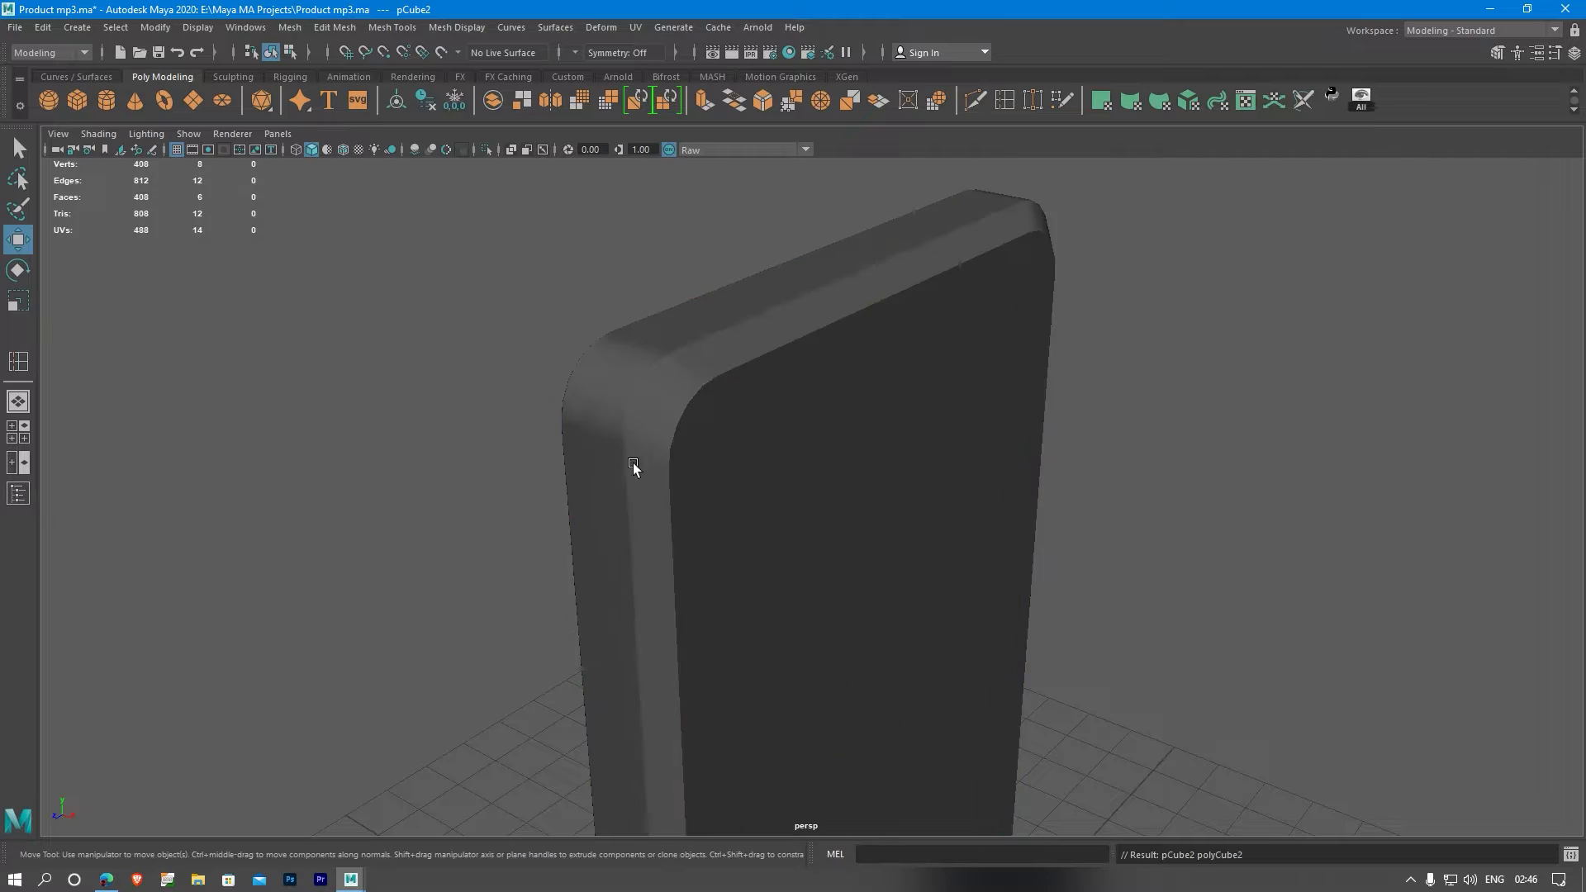
pyautogui.scroll(-4, 696, 504)
pyautogui.moveTo(816, 820); pyautogui.dragTo(871, 418)
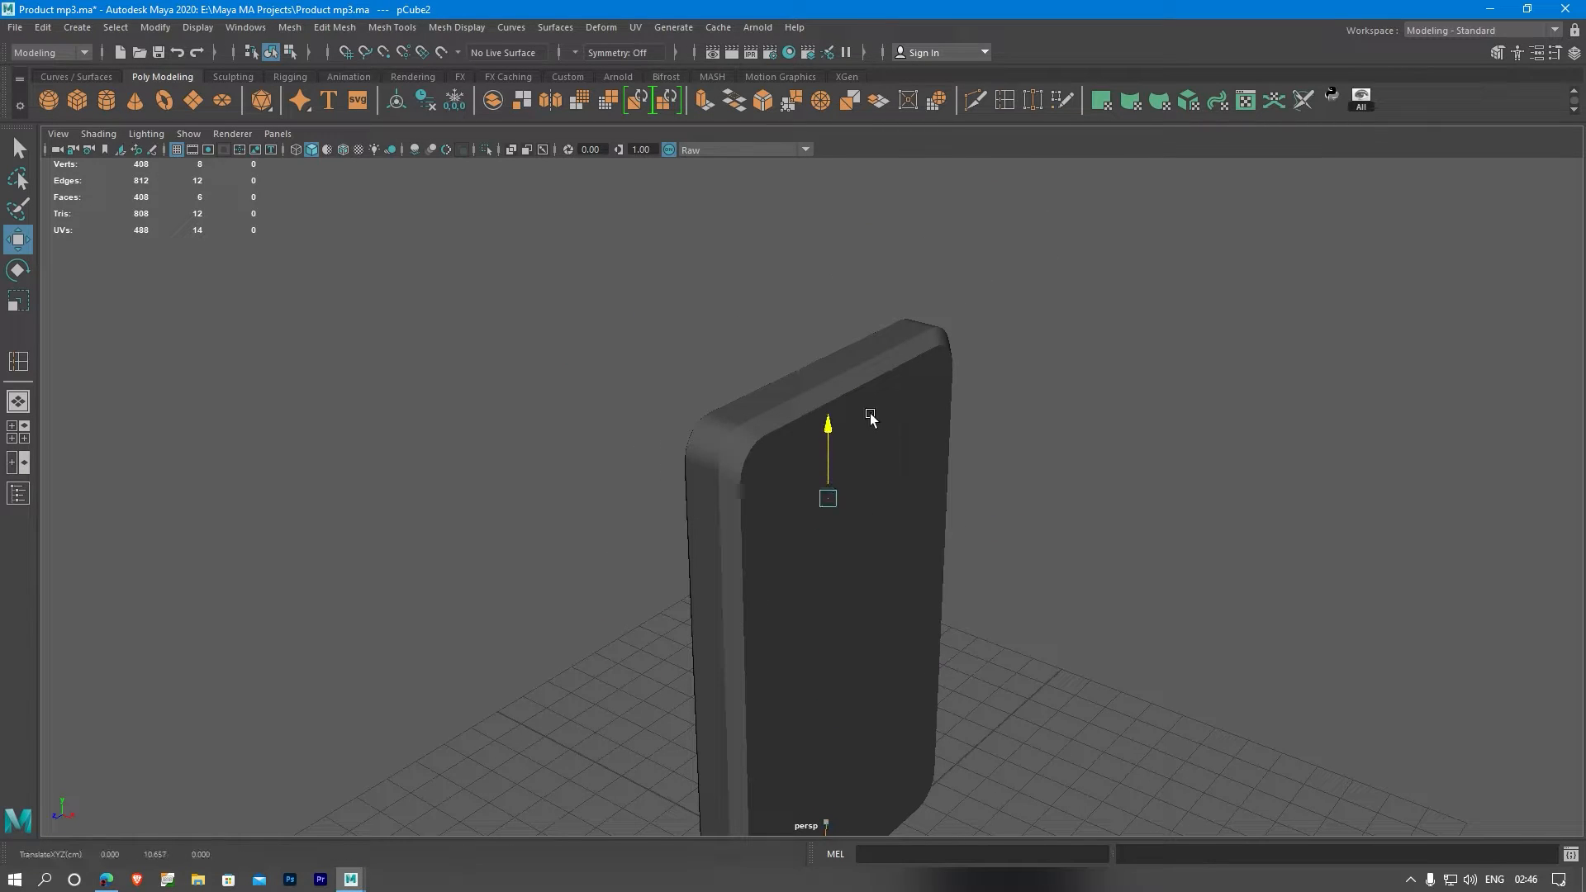
# - Scale the new cube uniformly to about 5.8, and stretch it slightly along Z across the slab's width
pyautogui.moveTo(871, 513); pyautogui.dragTo(1098, 523)
pyautogui.press('r')
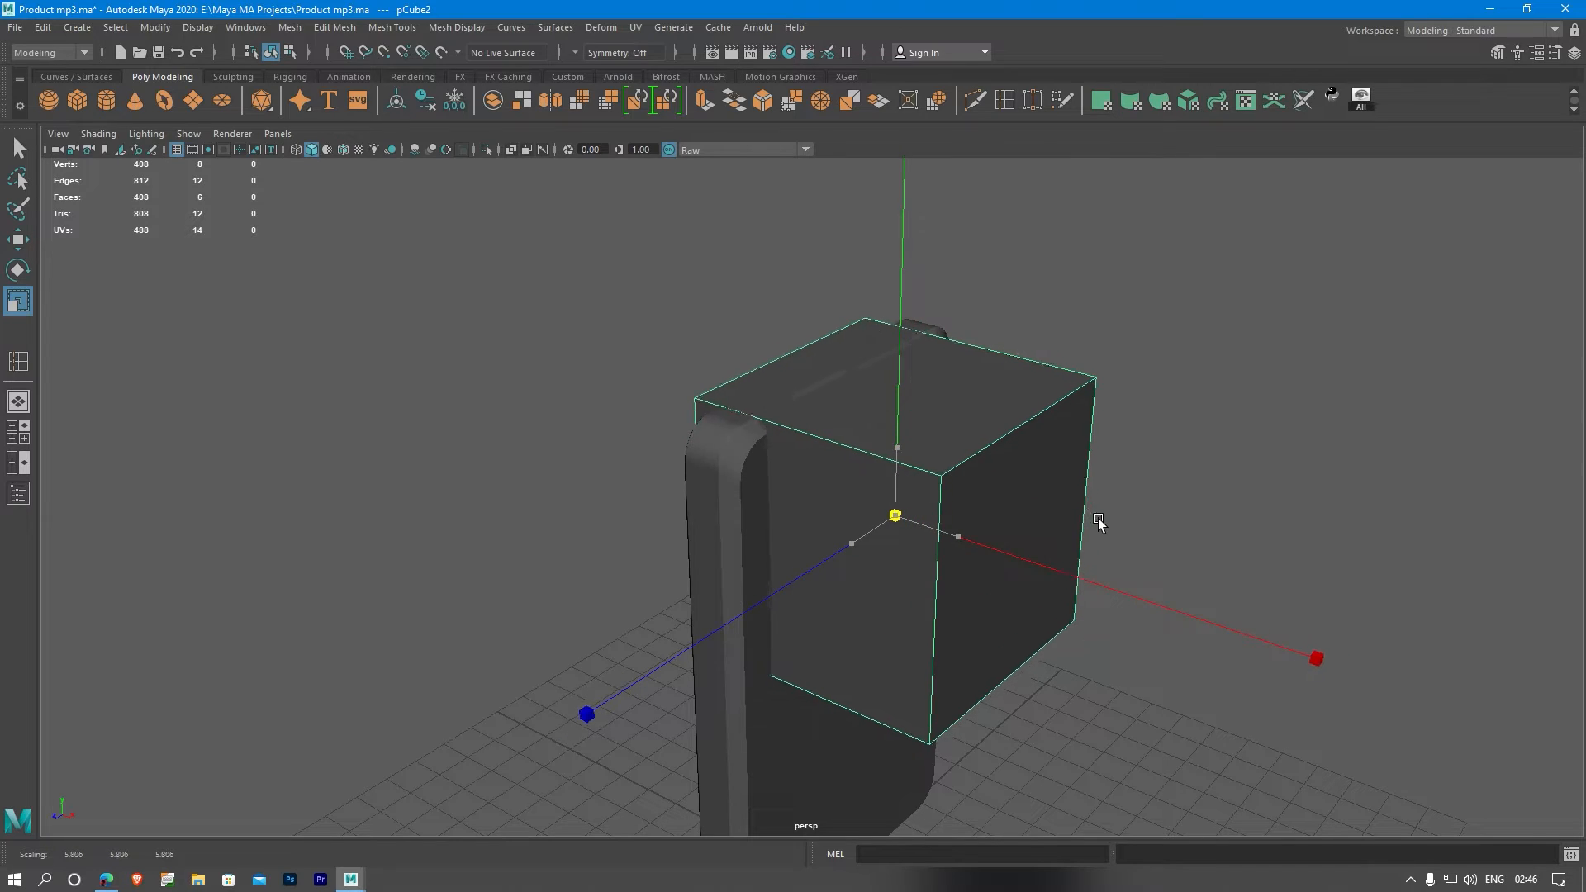
pyautogui.moveTo(850, 545); pyautogui.dragTo(824, 554)
# - In the side view, lower the new cube slightly along Y so its upper edge sits just below the slab's top
pyautogui.press('space')
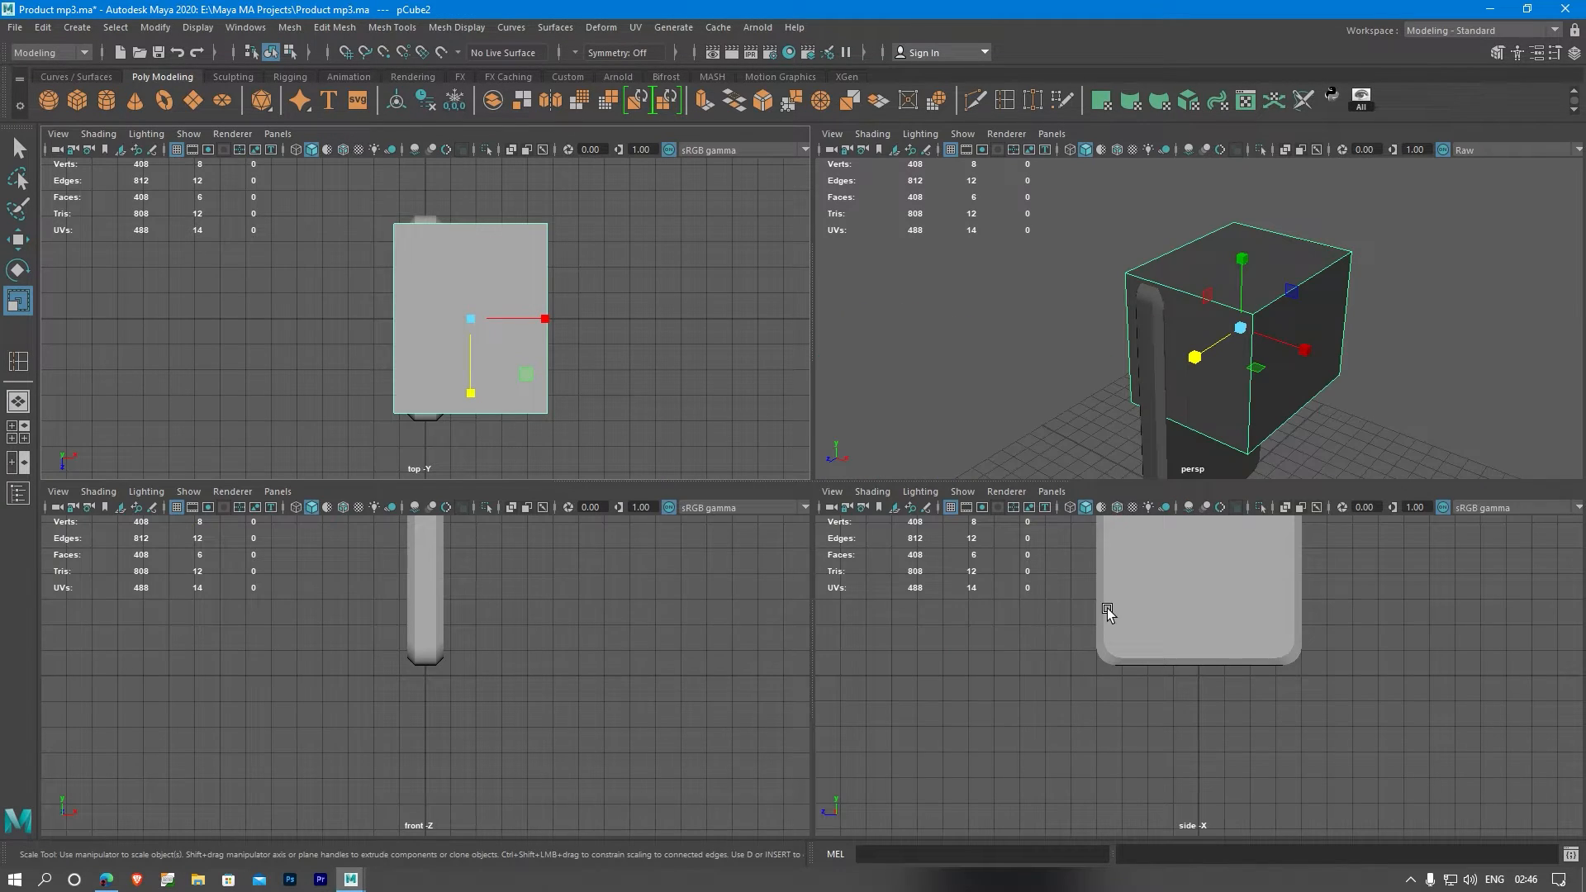
pyautogui.press('space')
pyautogui.scroll(-2, 948, 478)
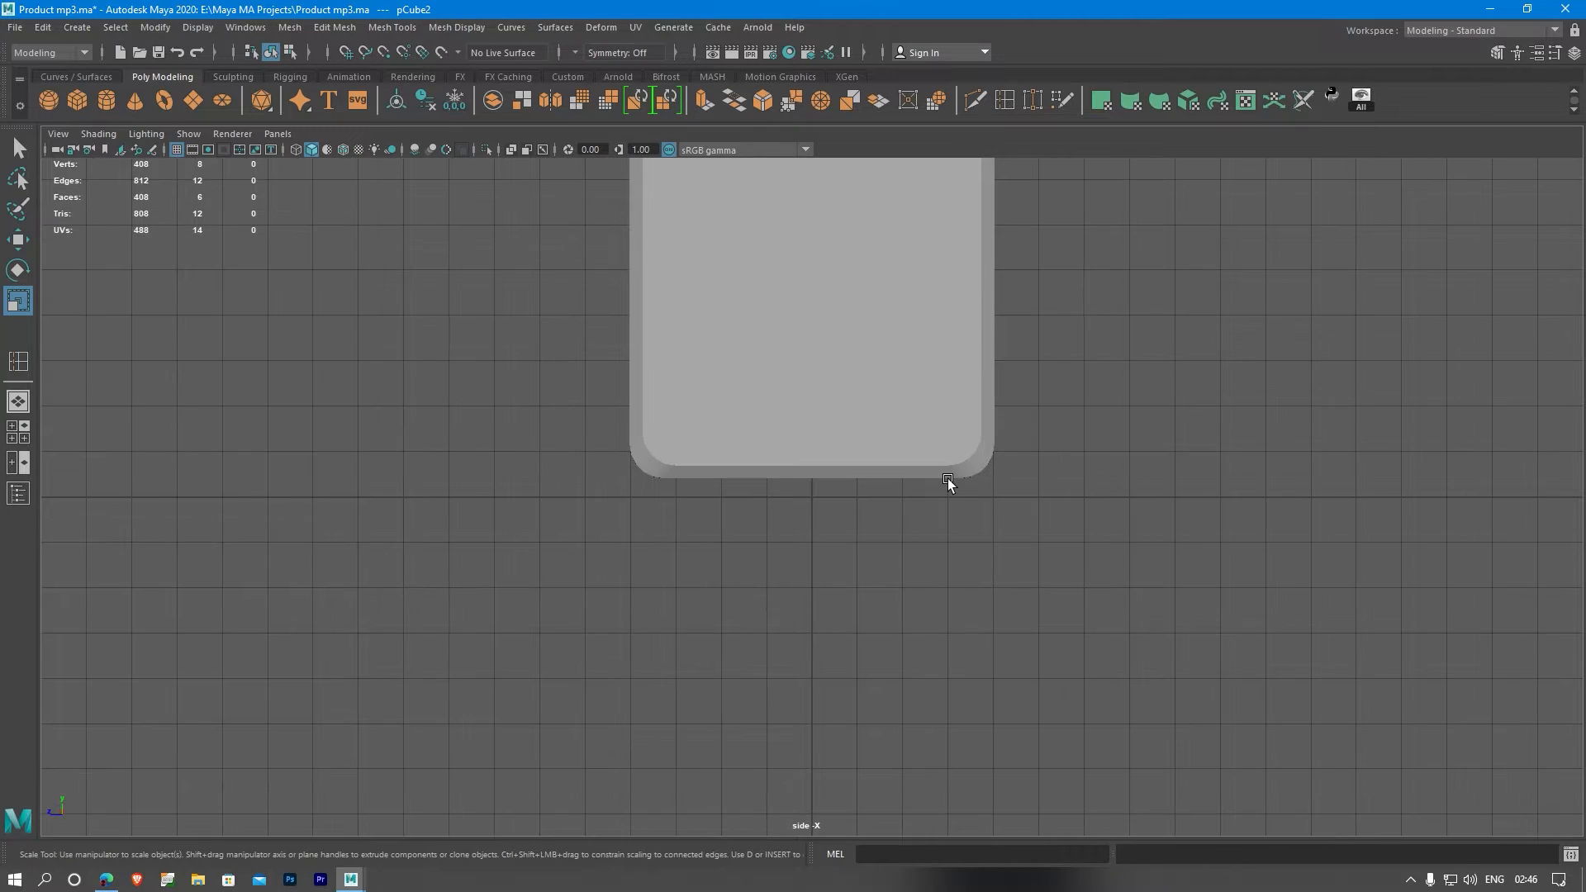
pyautogui.keyDown('alt'); pyautogui.moveTo(1018, 369); pyautogui.dragTo(1013, 833, button='middle'); pyautogui.keyUp('alt')
pyautogui.keyDown('alt'); pyautogui.moveTo(1080, 518); pyautogui.dragTo(1062, 523, button='middle'); pyautogui.keyUp('alt')
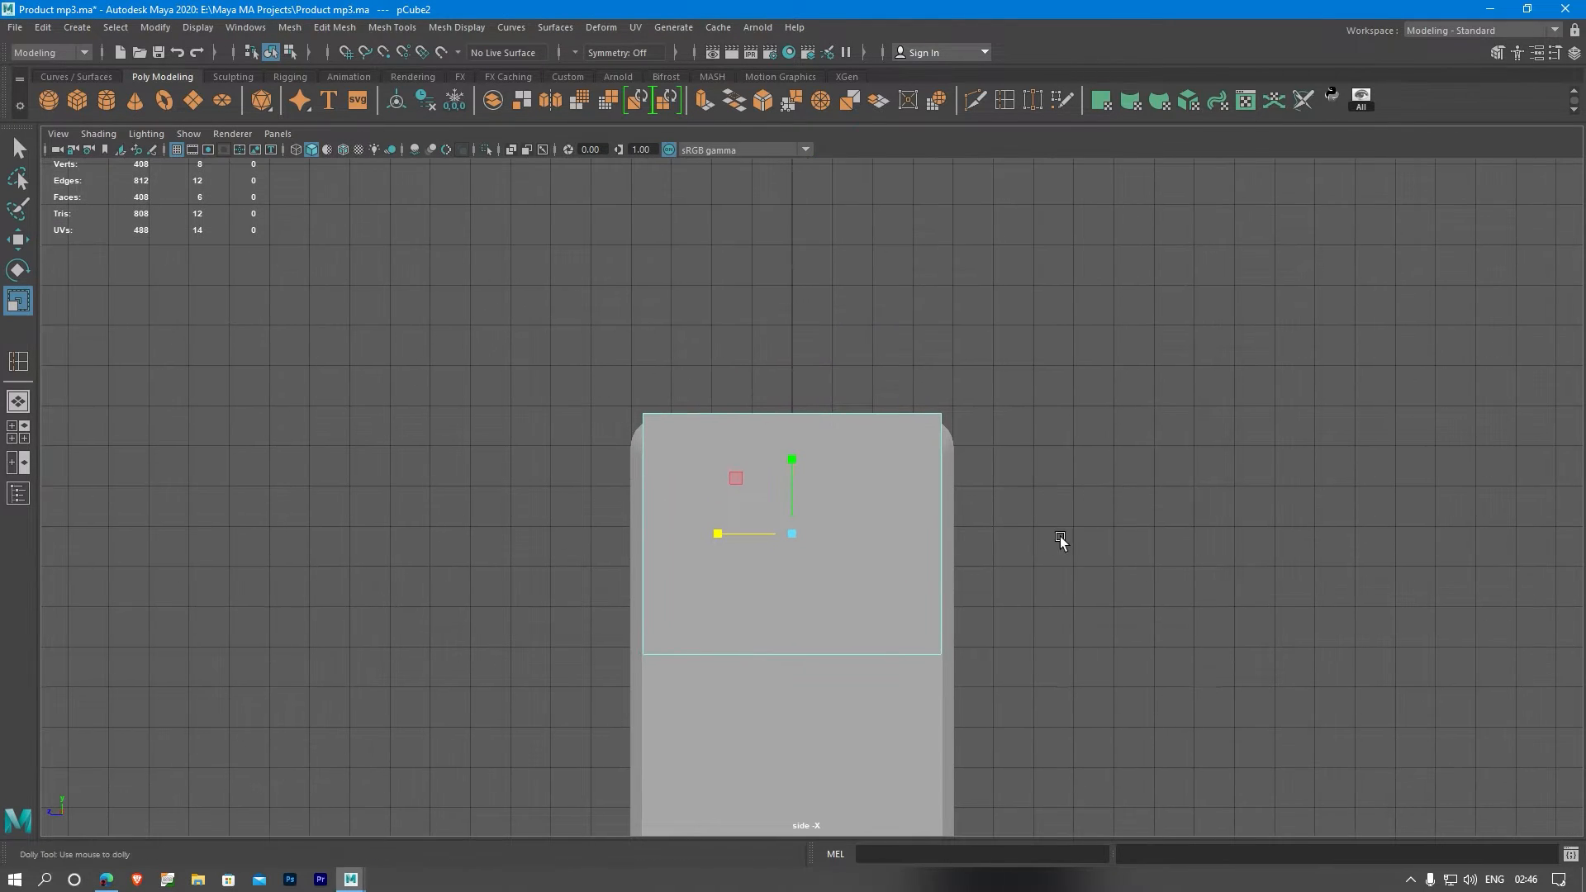
pyautogui.keyDown('alt'); pyautogui.moveTo(1059, 537); pyautogui.dragTo(1154, 543, button='right'); pyautogui.keyUp('alt')
pyautogui.keyDown('alt'); pyautogui.moveTo(1153, 543); pyautogui.dragTo(1171, 412, button='middle'); pyautogui.keyUp('alt')
pyautogui.keyDown('alt'); pyautogui.moveTo(1374, 518); pyautogui.dragTo(1416, 518, button='right'); pyautogui.keyUp('alt')
pyautogui.press('f')
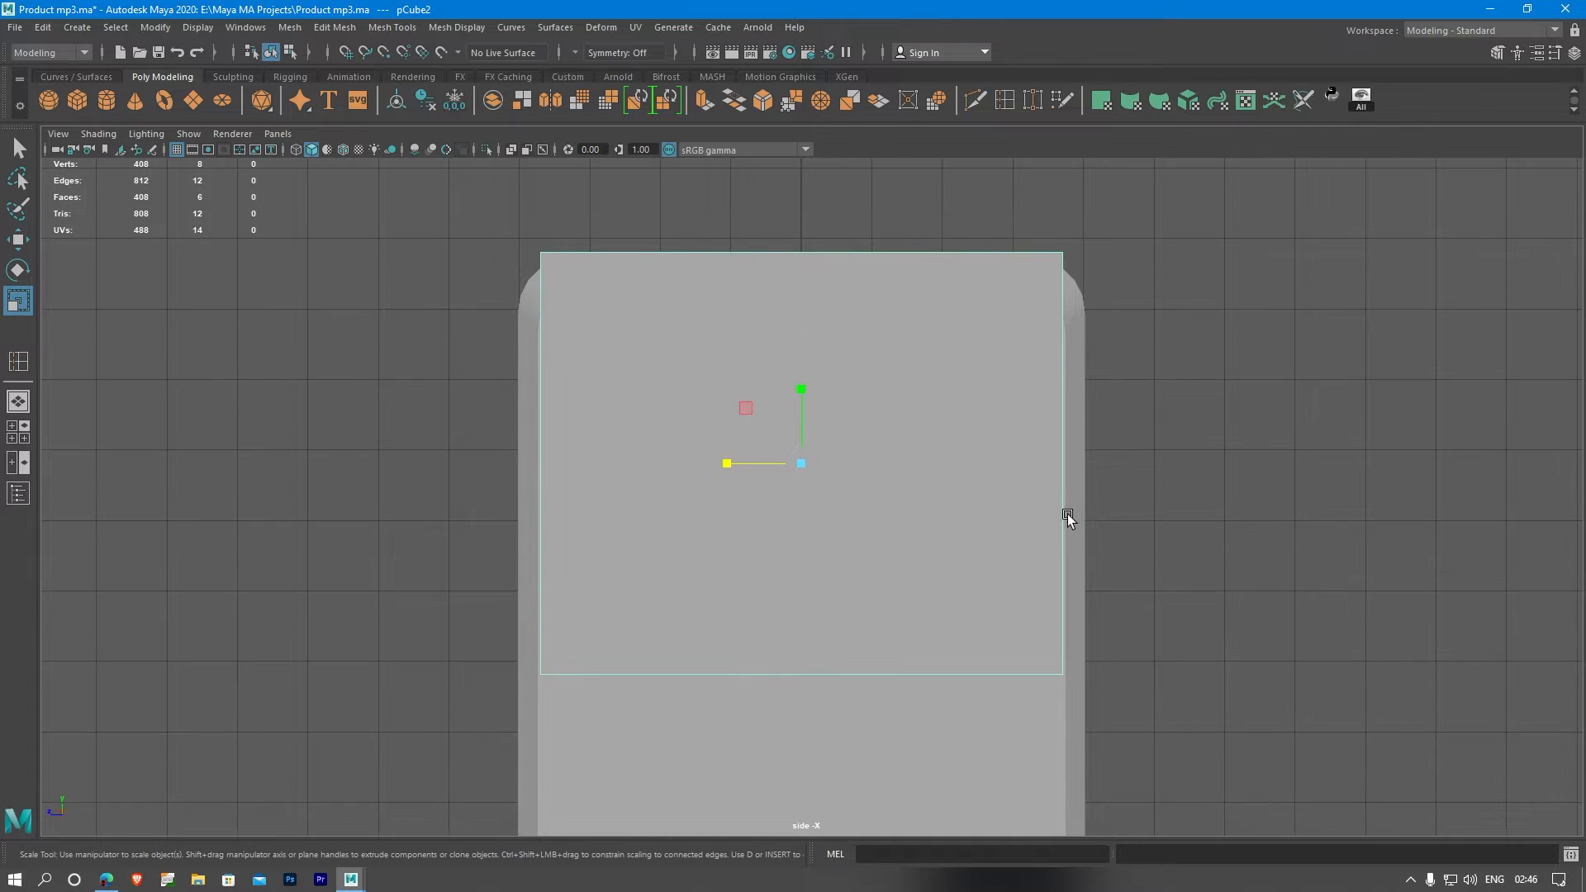
pyautogui.press('w')
pyautogui.moveTo(803, 395); pyautogui.dragTo(830, 429)
pyautogui.keyDown('alt'); pyautogui.moveTo(1124, 427); pyautogui.dragTo(1048, 322, button='middle'); pyautogui.keyUp('alt')
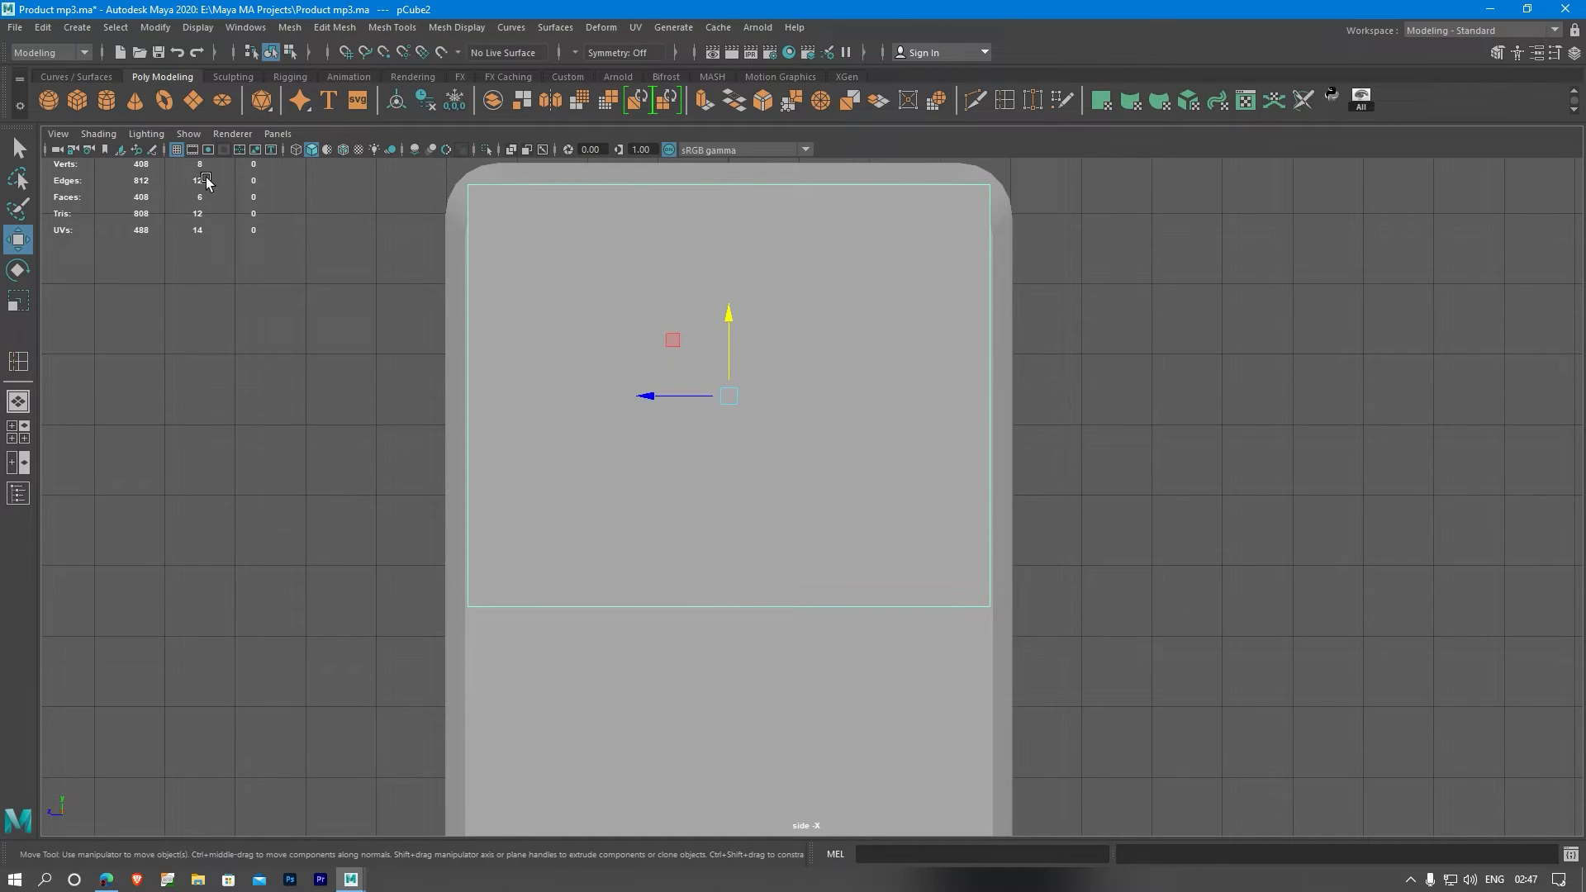
# - Turn on X-ray shading in the side view and lower the cube a little further within the slab's outline
pyautogui.click(98, 134)
pyautogui.click(117, 301)
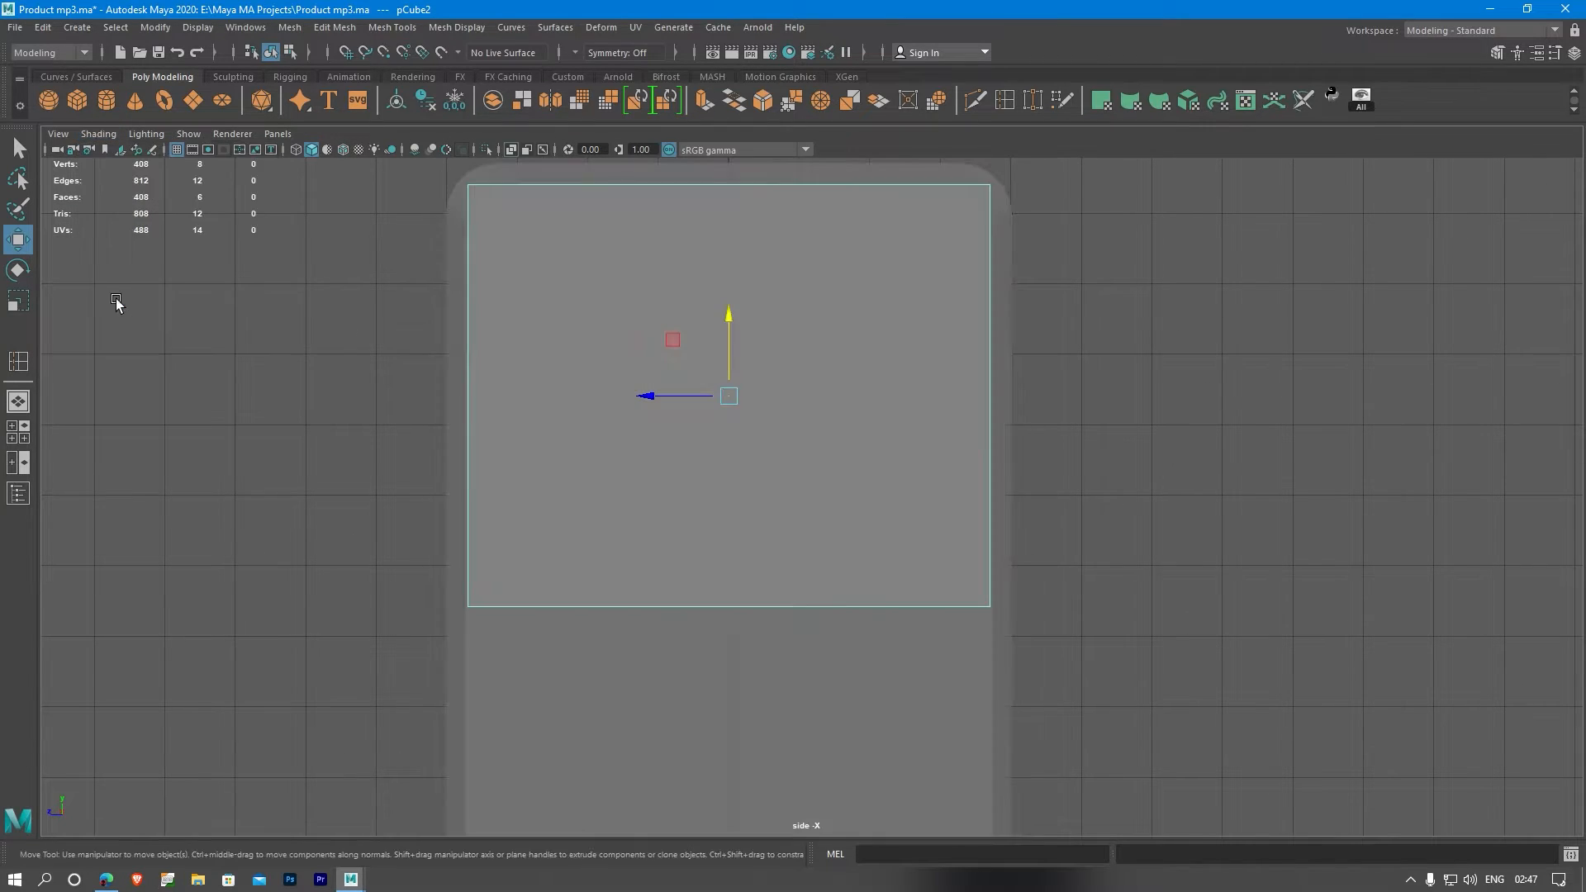
pyautogui.moveTo(727, 324); pyautogui.dragTo(726, 358)
pyautogui.keyDown('alt'); pyautogui.moveTo(796, 354); pyautogui.dragTo(796, 453, button='middle'); pyautogui.keyUp('alt')
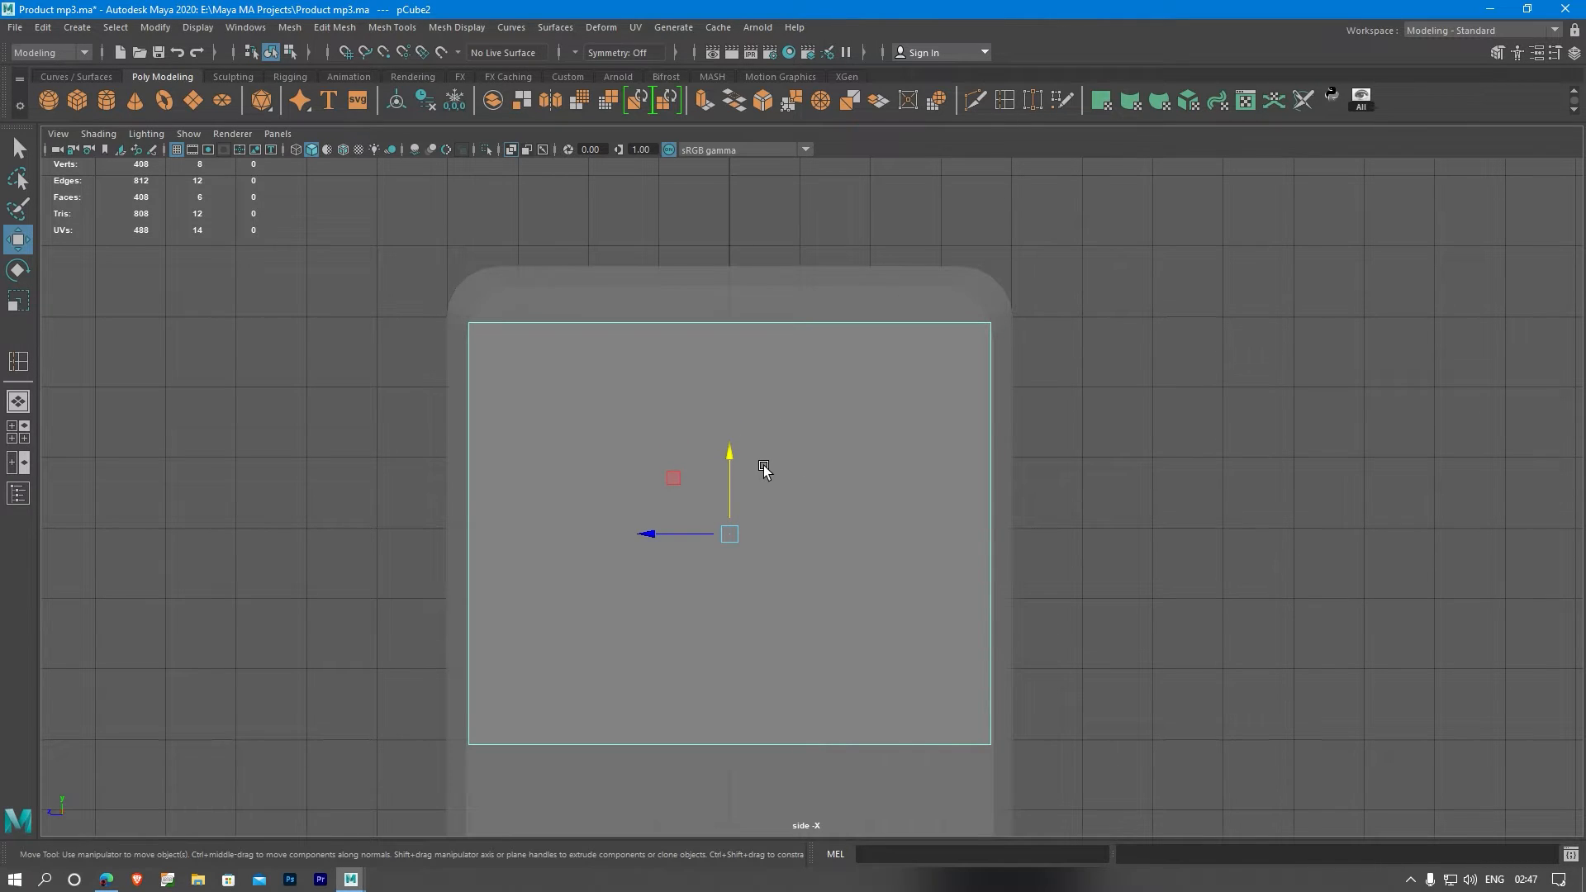
# - Raise the cube's four upper vertices along Y to just inside the slab's top edge
pyautogui.rightClick(603, 419)
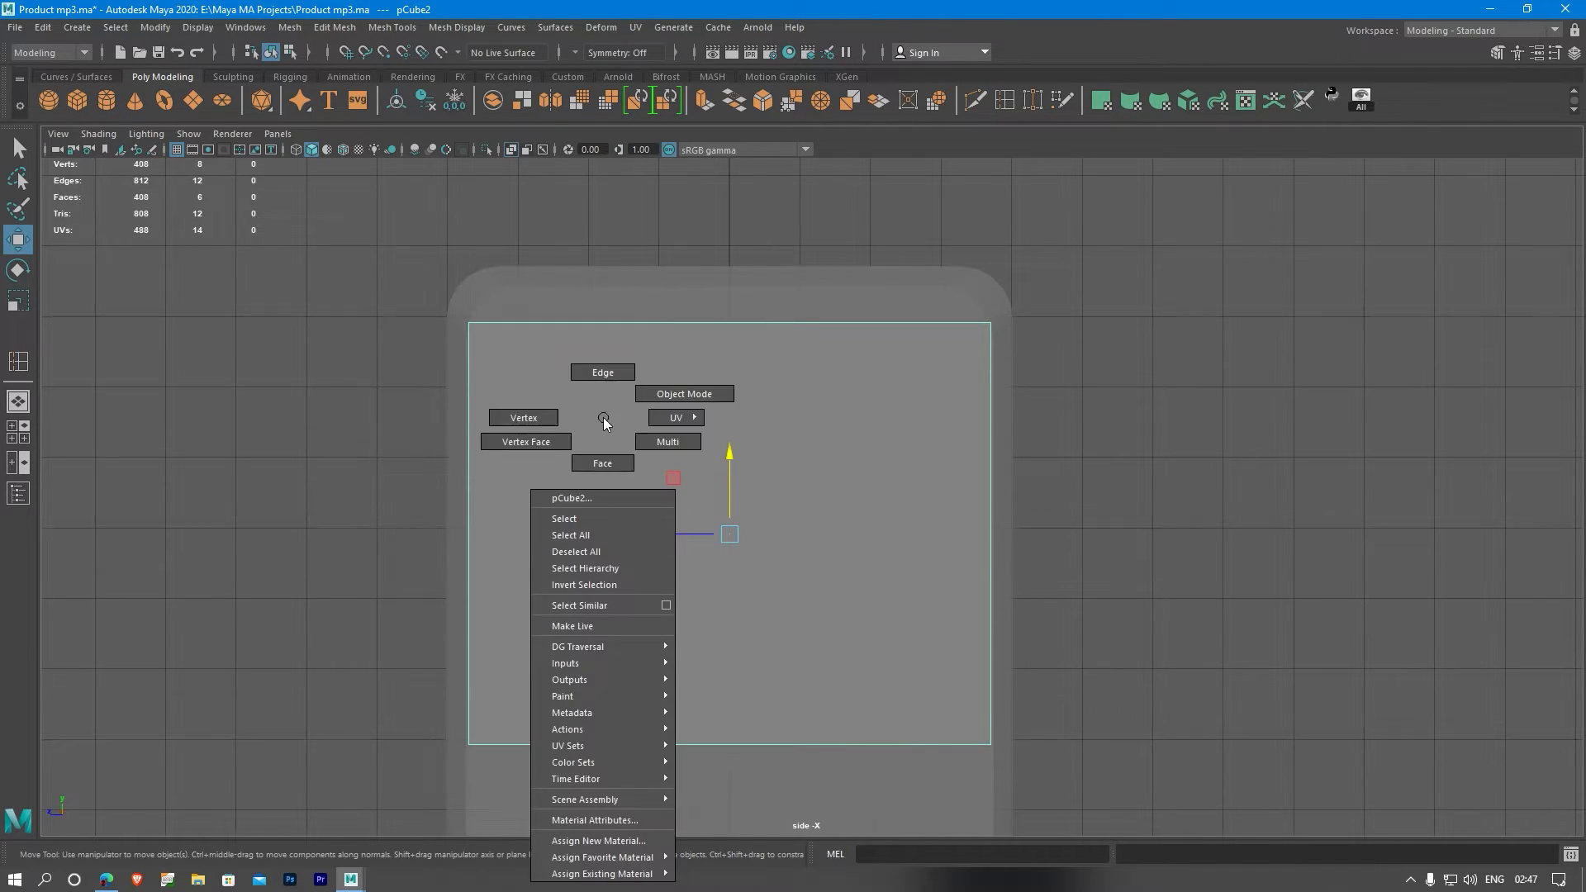
pyautogui.click(517, 420)
pyautogui.moveTo(383, 283); pyautogui.dragTo(1098, 436)
pyautogui.scroll(1, 985, 364)
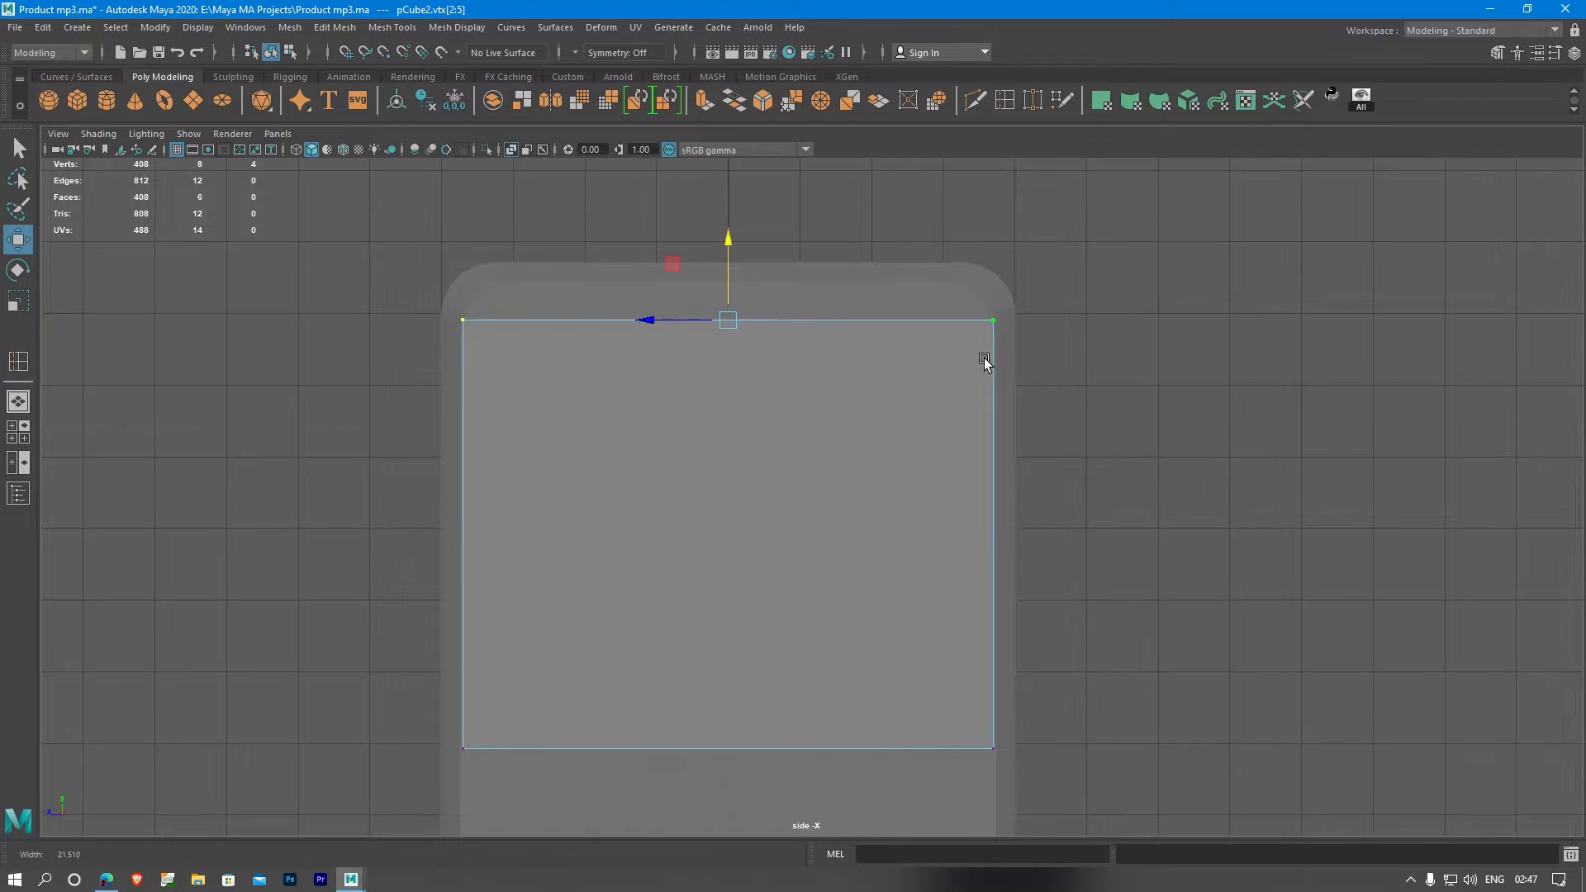
pyautogui.scroll(5, 985, 359)
pyautogui.keyDown('alt'); pyautogui.moveTo(1065, 276); pyautogui.dragTo(1222, 626, button='middle'); pyautogui.keyUp('alt')
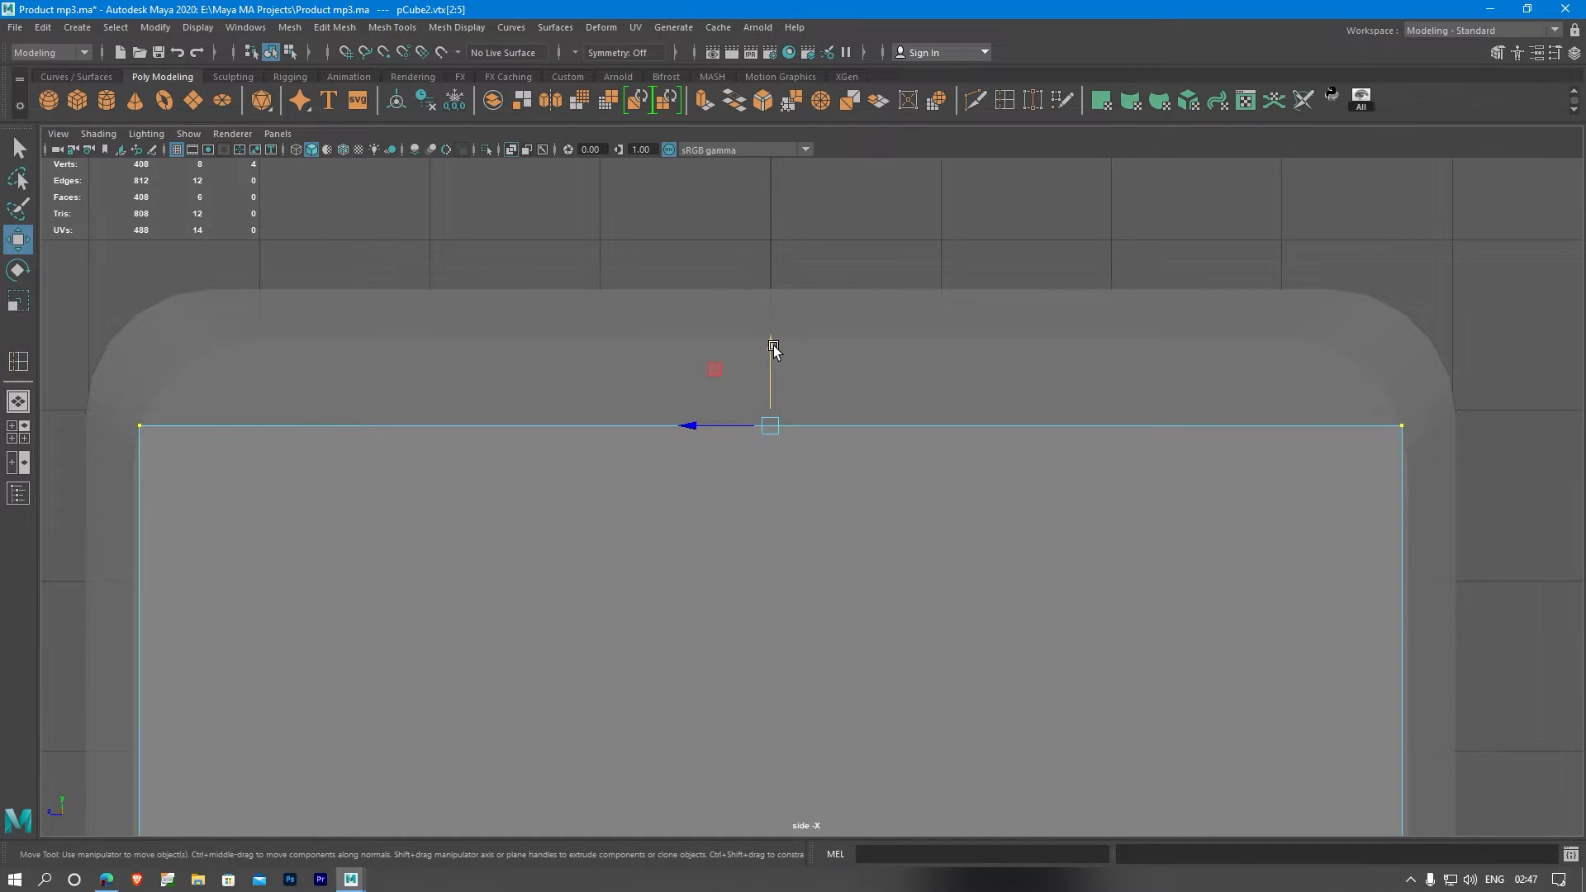
pyautogui.moveTo(773, 349); pyautogui.dragTo(787, 258)
pyautogui.keyDown('alt'); pyautogui.moveTo(699, 471); pyautogui.dragTo(1078, 372, button='middle'); pyautogui.keyUp('alt')
pyautogui.scroll(-7, 818, 398)
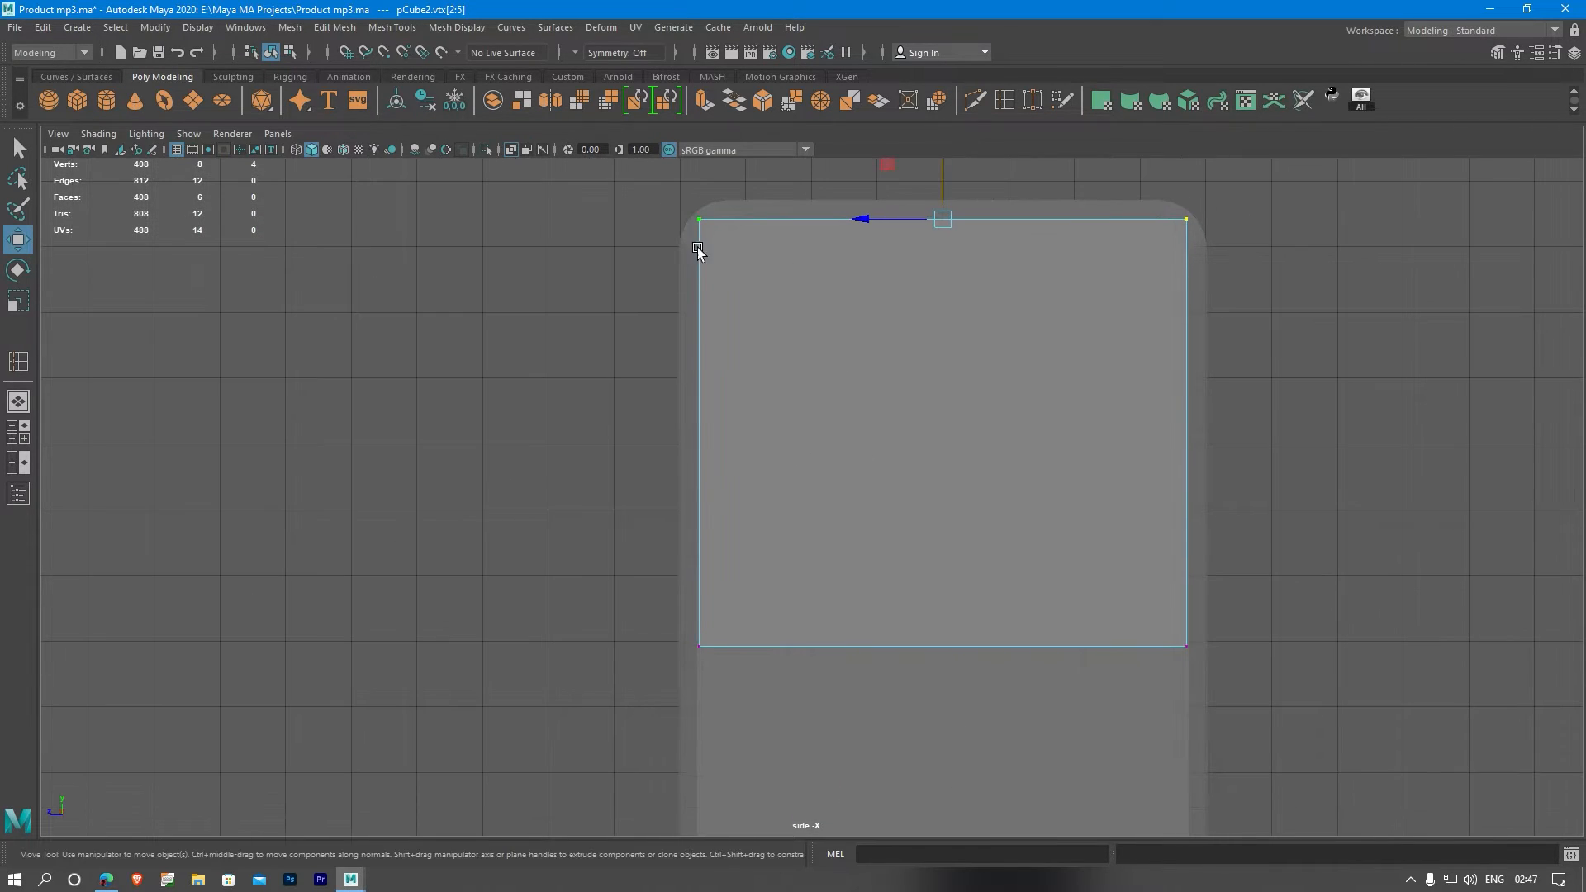
# - Nudge the cube's four vertices at its positive-Z side along Z to align with the slab's inner border
pyautogui.moveTo(661, 202); pyautogui.dragTo(777, 709)
pyautogui.scroll(5, 912, 538)
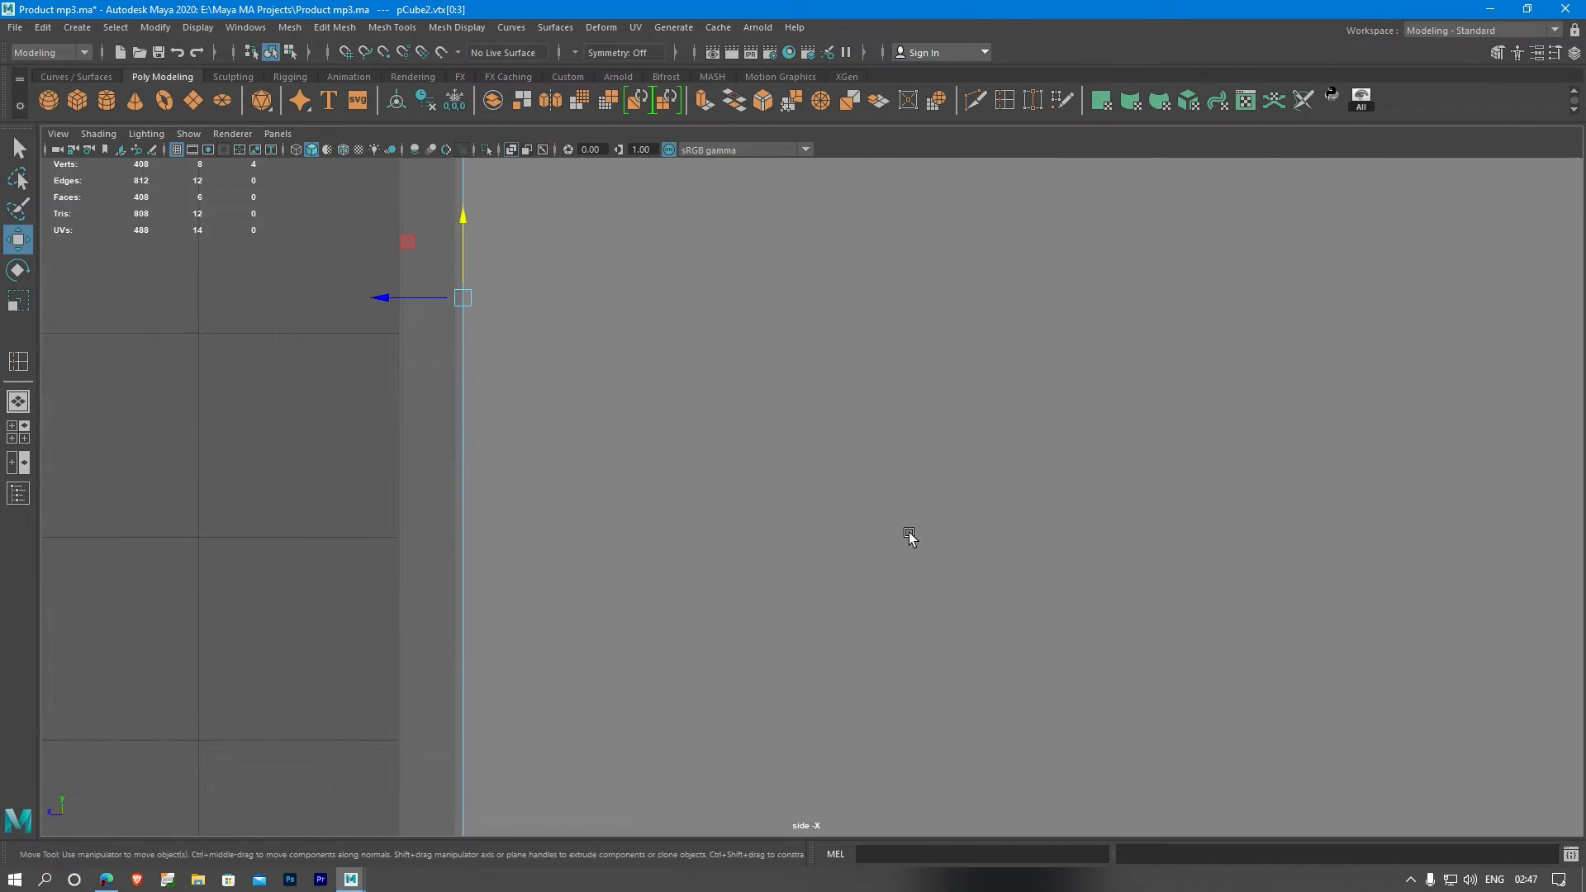
pyautogui.keyDown('alt'); pyautogui.moveTo(772, 482); pyautogui.dragTo(861, 500, button='middle'); pyautogui.keyUp('alt')
pyautogui.moveTo(504, 320); pyautogui.dragTo(497, 320)
pyautogui.keyDown('alt'); pyautogui.moveTo(1227, 332); pyautogui.dragTo(548, 349, button='middle'); pyautogui.keyUp('alt')
pyautogui.keyDown('alt'); pyautogui.moveTo(961, 386); pyautogui.dragTo(678, 395, button='middle'); pyautogui.keyUp('alt')
# - Nudge the cube's four vertices on the opposite, negative-Z side along Z to match the slab's inner border
pyautogui.scroll(-6, 822, 383)
pyautogui.moveTo(975, 170); pyautogui.dragTo(850, 711)
pyautogui.scroll(3, 942, 527)
pyautogui.scroll(2, 1147, 449)
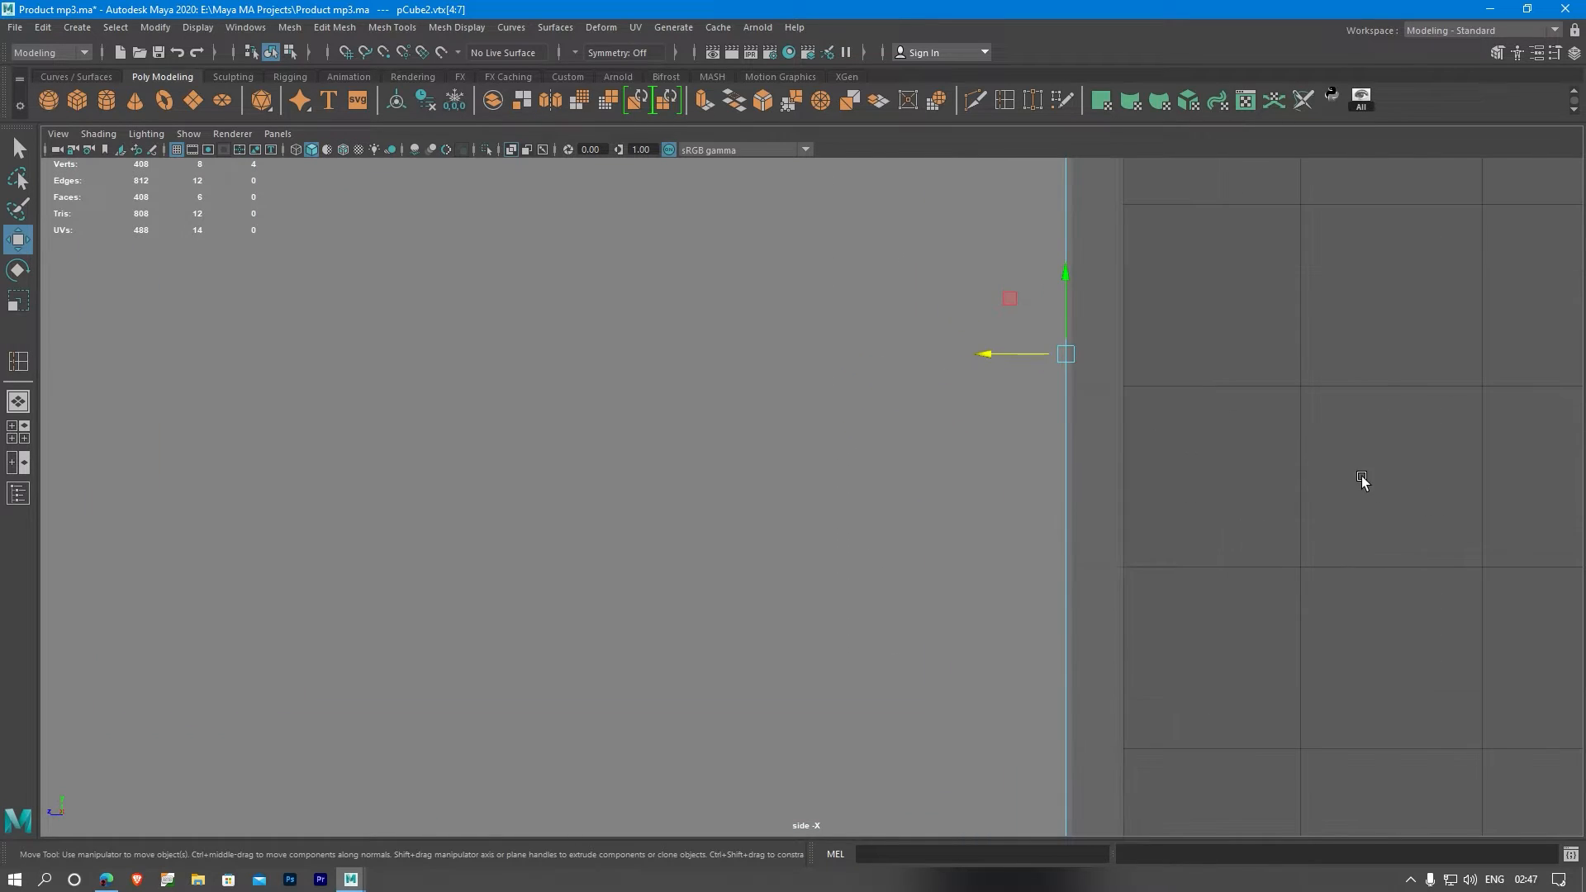
pyautogui.keyDown('alt'); pyautogui.moveTo(1337, 479); pyautogui.dragTo(1174, 515, button='middle'); pyautogui.keyUp('alt')
pyautogui.scroll(1, 1162, 524)
pyautogui.moveTo(857, 378); pyautogui.dragTo(857, 377)
pyautogui.scroll(-3, 857, 378)
pyautogui.keyDown('alt'); pyautogui.moveTo(685, 351); pyautogui.dragTo(867, 457, button='middle'); pyautogui.keyUp('alt')
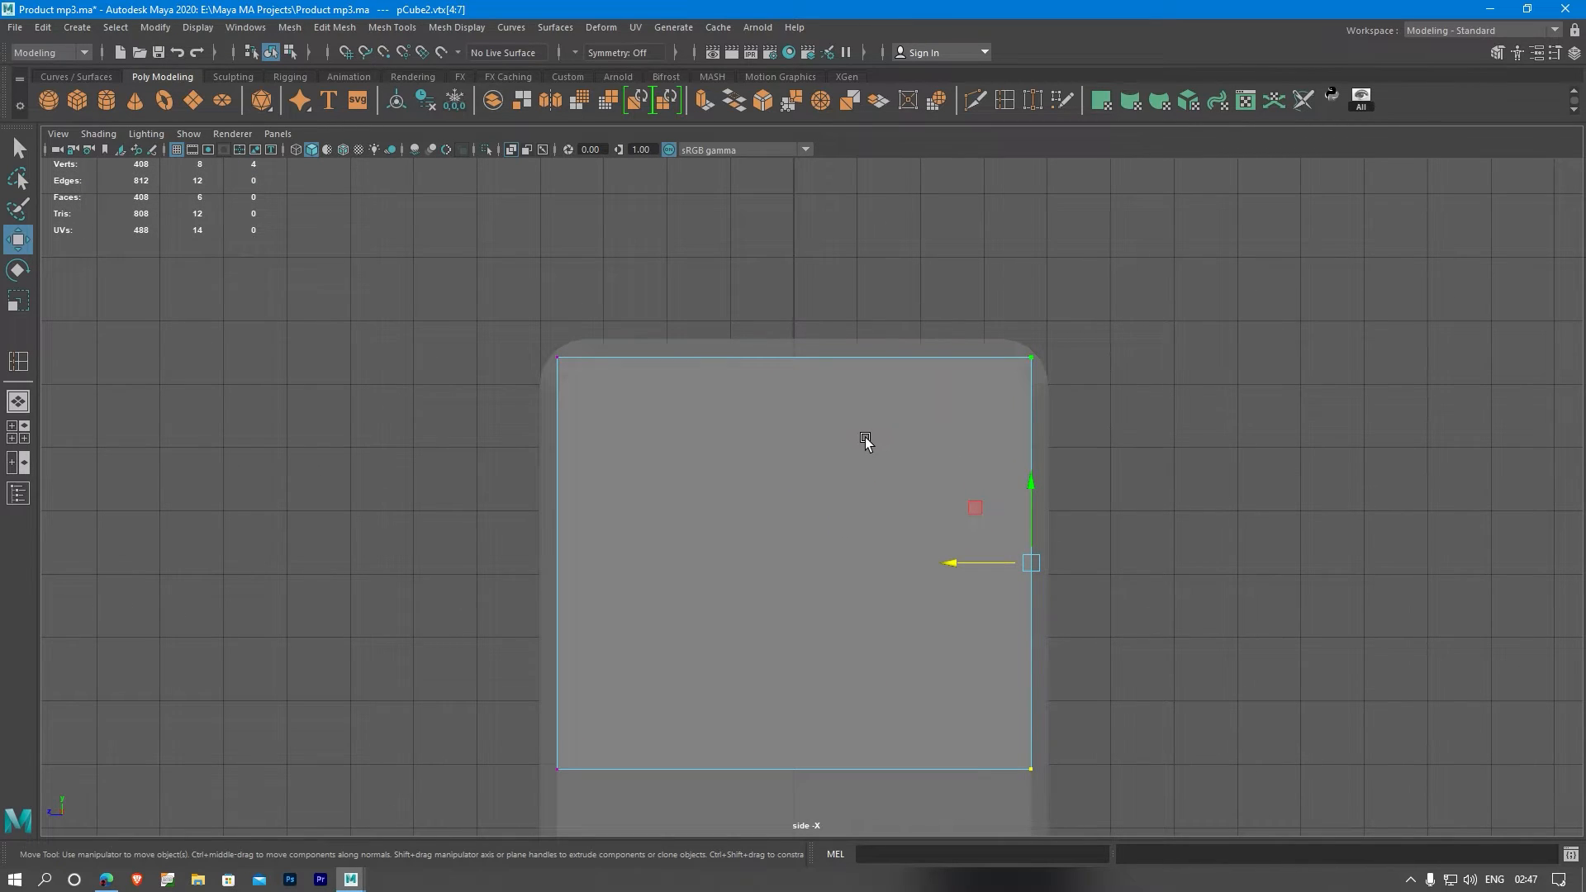
# - Return to the perspective view and object mode, and scale the cube along X into a thin plate beside the slab
pyautogui.press('space')
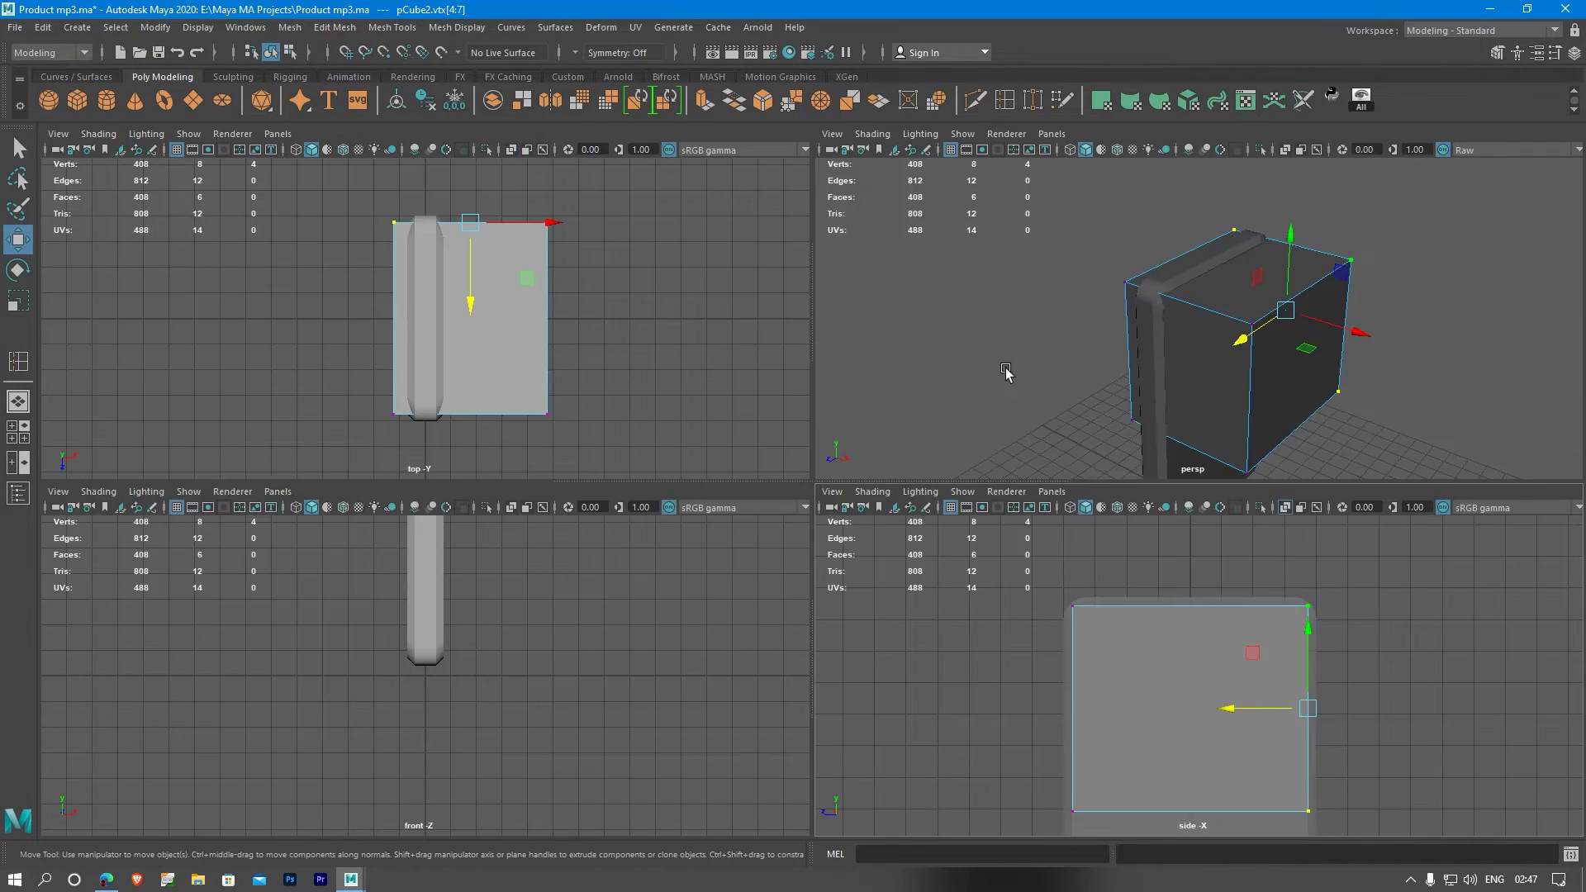
pyautogui.press('space')
pyautogui.keyDown('alt'); pyautogui.moveTo(885, 461); pyautogui.dragTo(945, 457); pyautogui.keyUp('alt')
pyautogui.scroll(5, 944, 457)
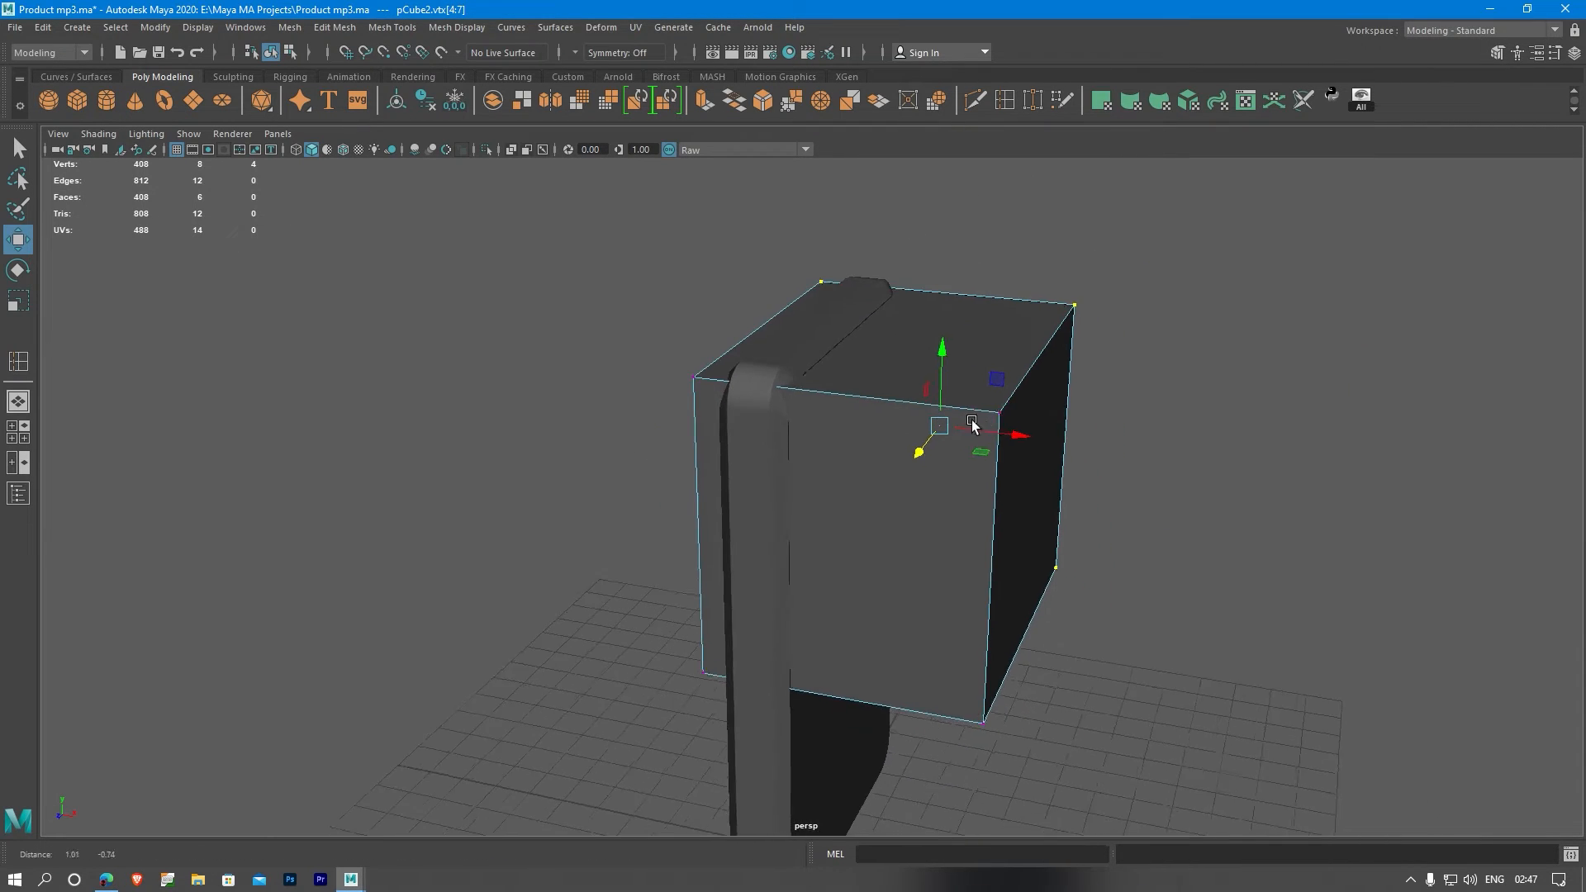
pyautogui.click(952, 444)
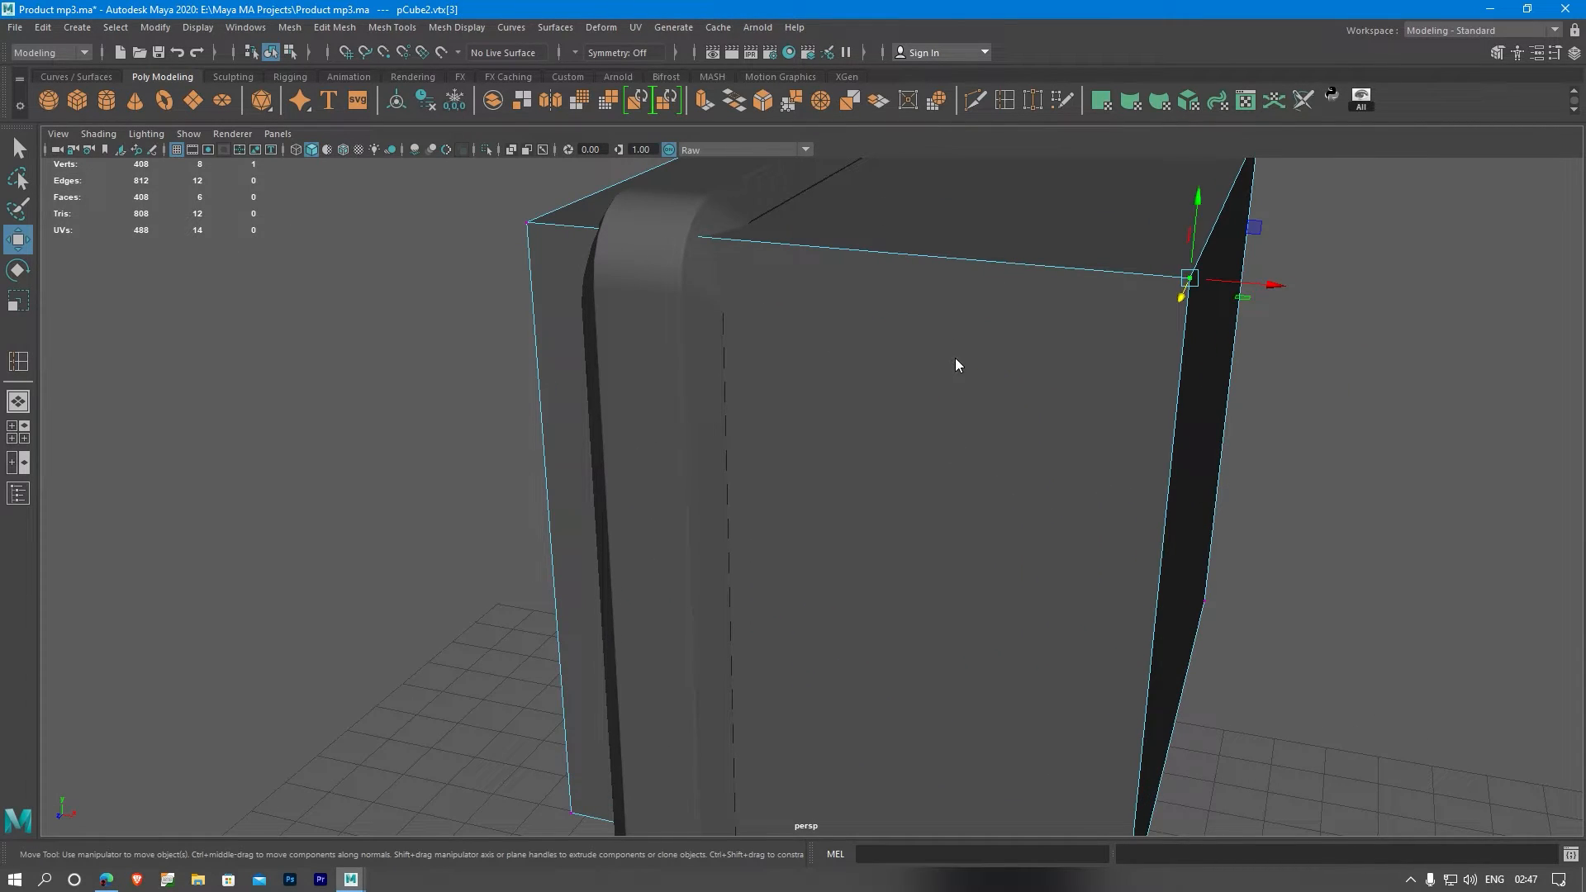
pyautogui.moveTo(956, 365); pyautogui.dragTo(1008, 330, button='right')
pyautogui.press('r')
pyautogui.moveTo(1005, 478); pyautogui.dragTo(945, 471)
# - Bevel the plate's four short corner edges with fraction 0.4 and 6 segments
pyautogui.moveTo(855, 291); pyautogui.dragTo(859, 246, button='right')
pyautogui.click(846, 249)
pyautogui.keyDown('alt'); pyautogui.moveTo(871, 425); pyautogui.dragTo(867, 317, button='middle'); pyautogui.keyUp('alt')
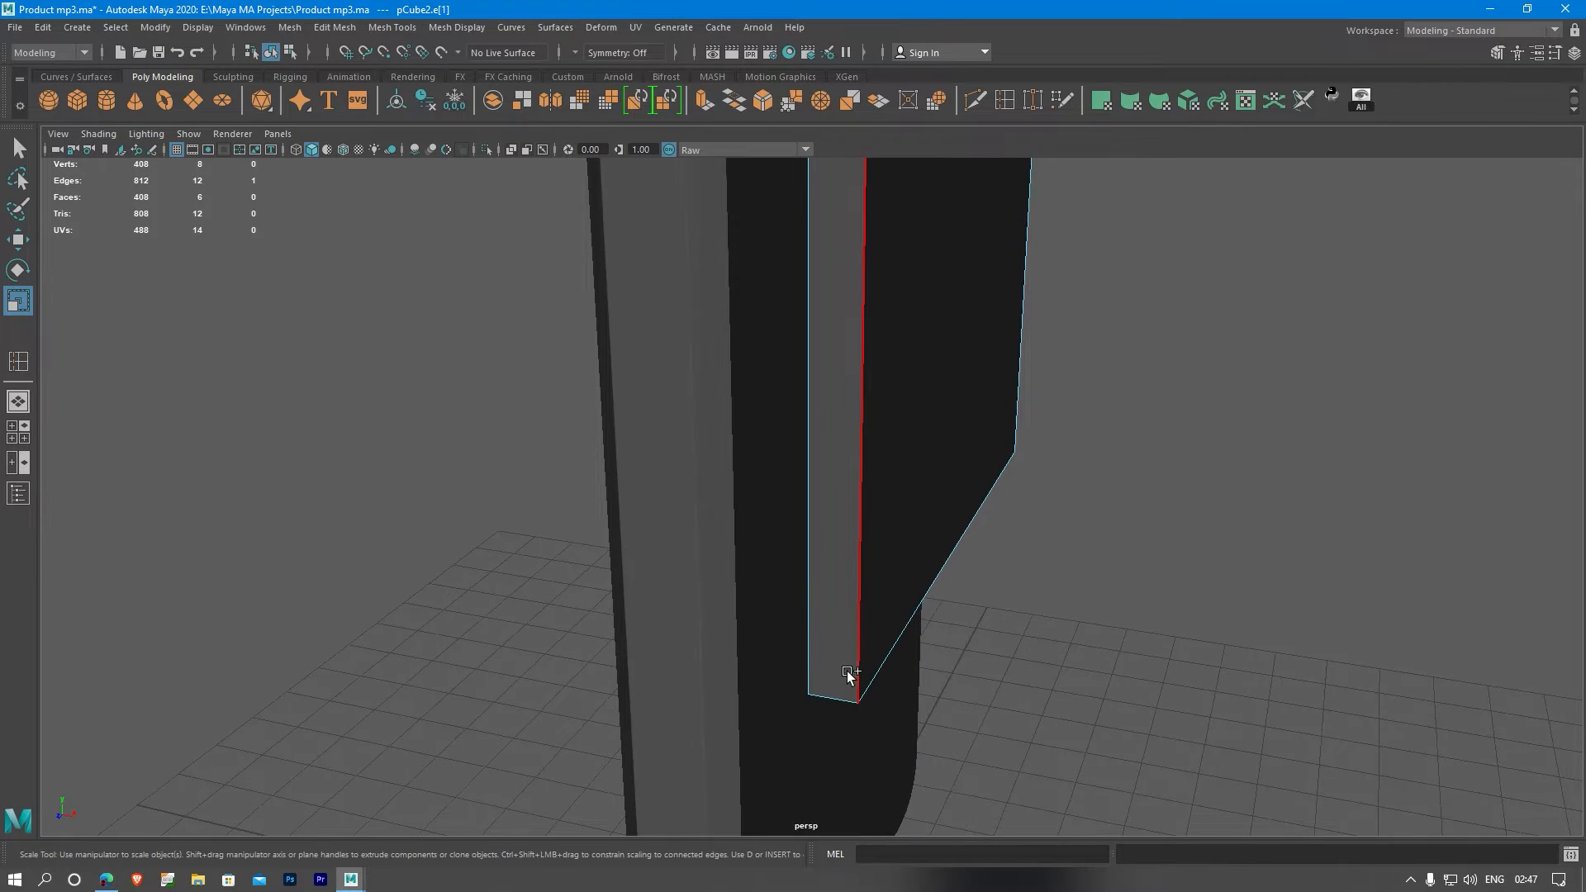
pyautogui.doubleClick(837, 693)
pyautogui.keyDown('alt'); pyautogui.moveTo(841, 689); pyautogui.dragTo(923, 591); pyautogui.keyUp('alt')
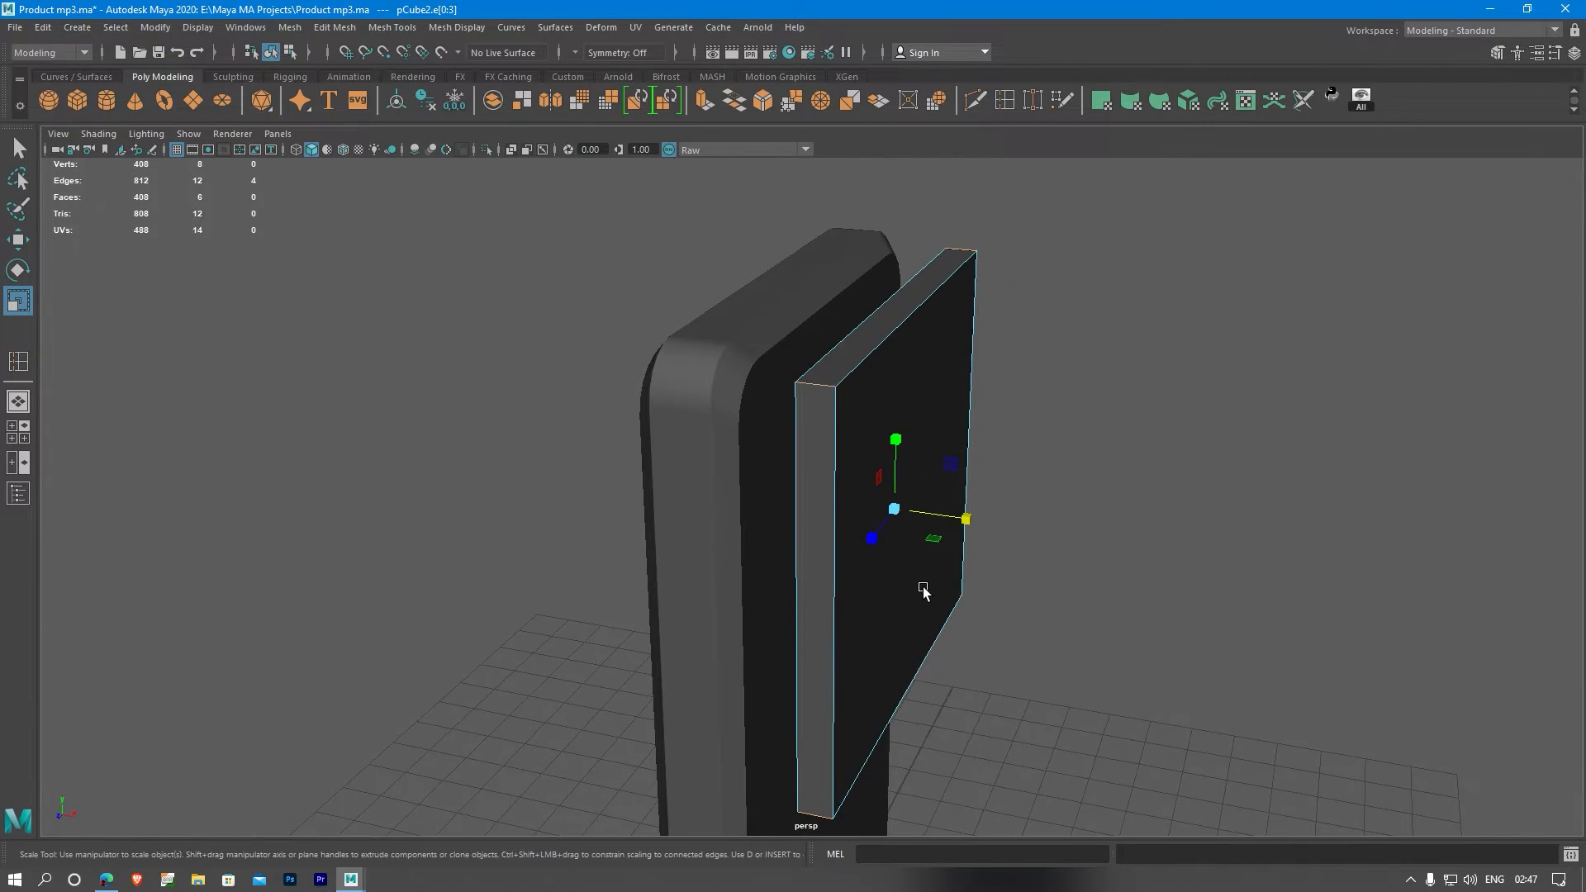
pyautogui.click(289, 27)
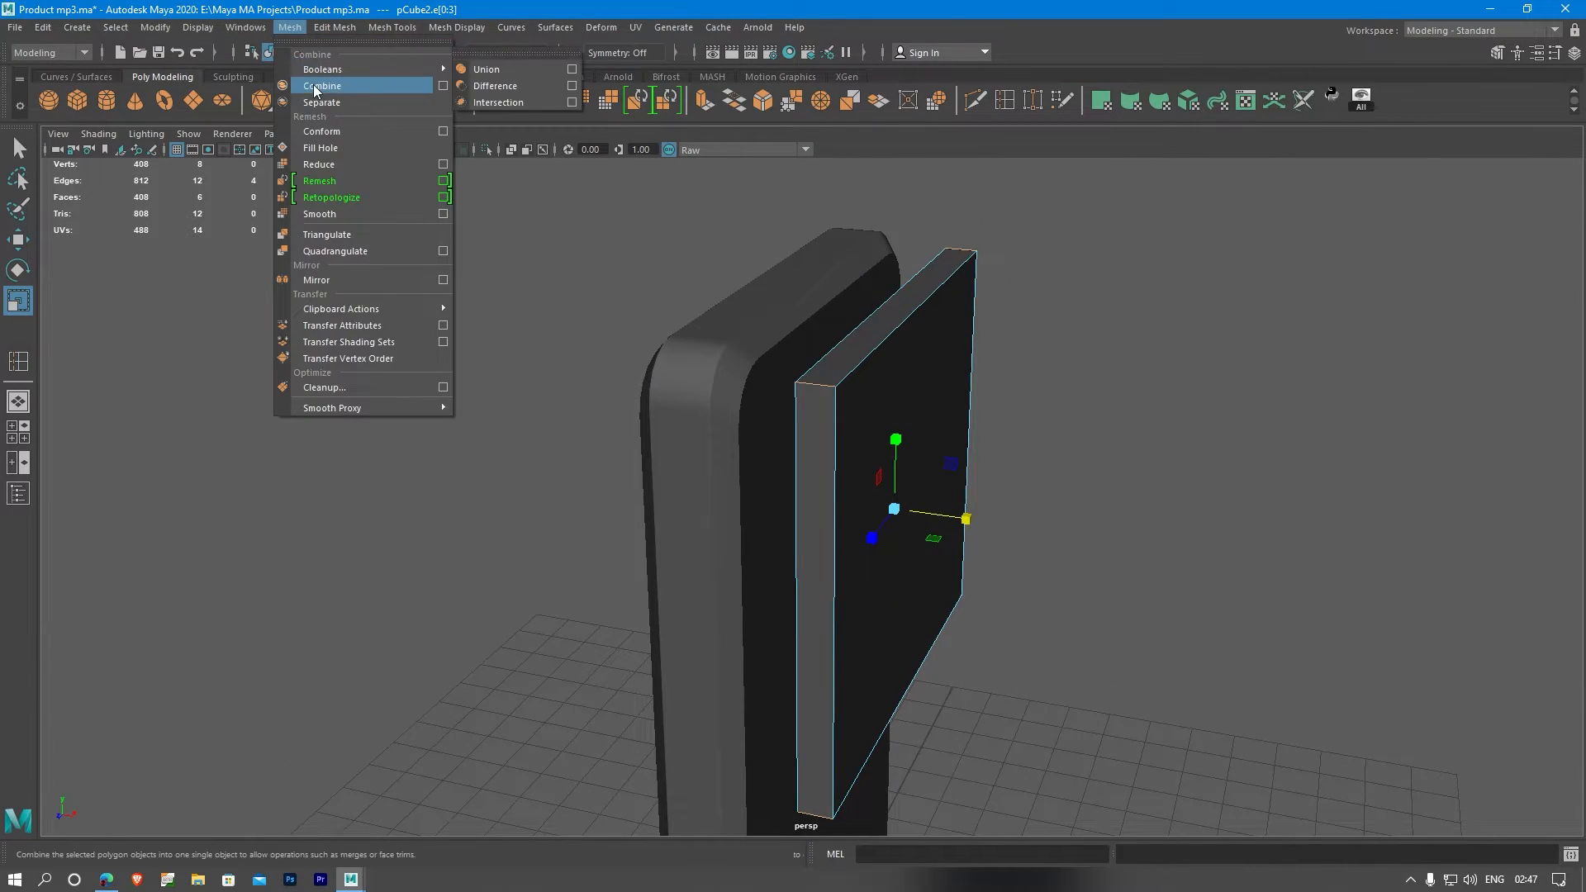
pyautogui.moveTo(334, 31)
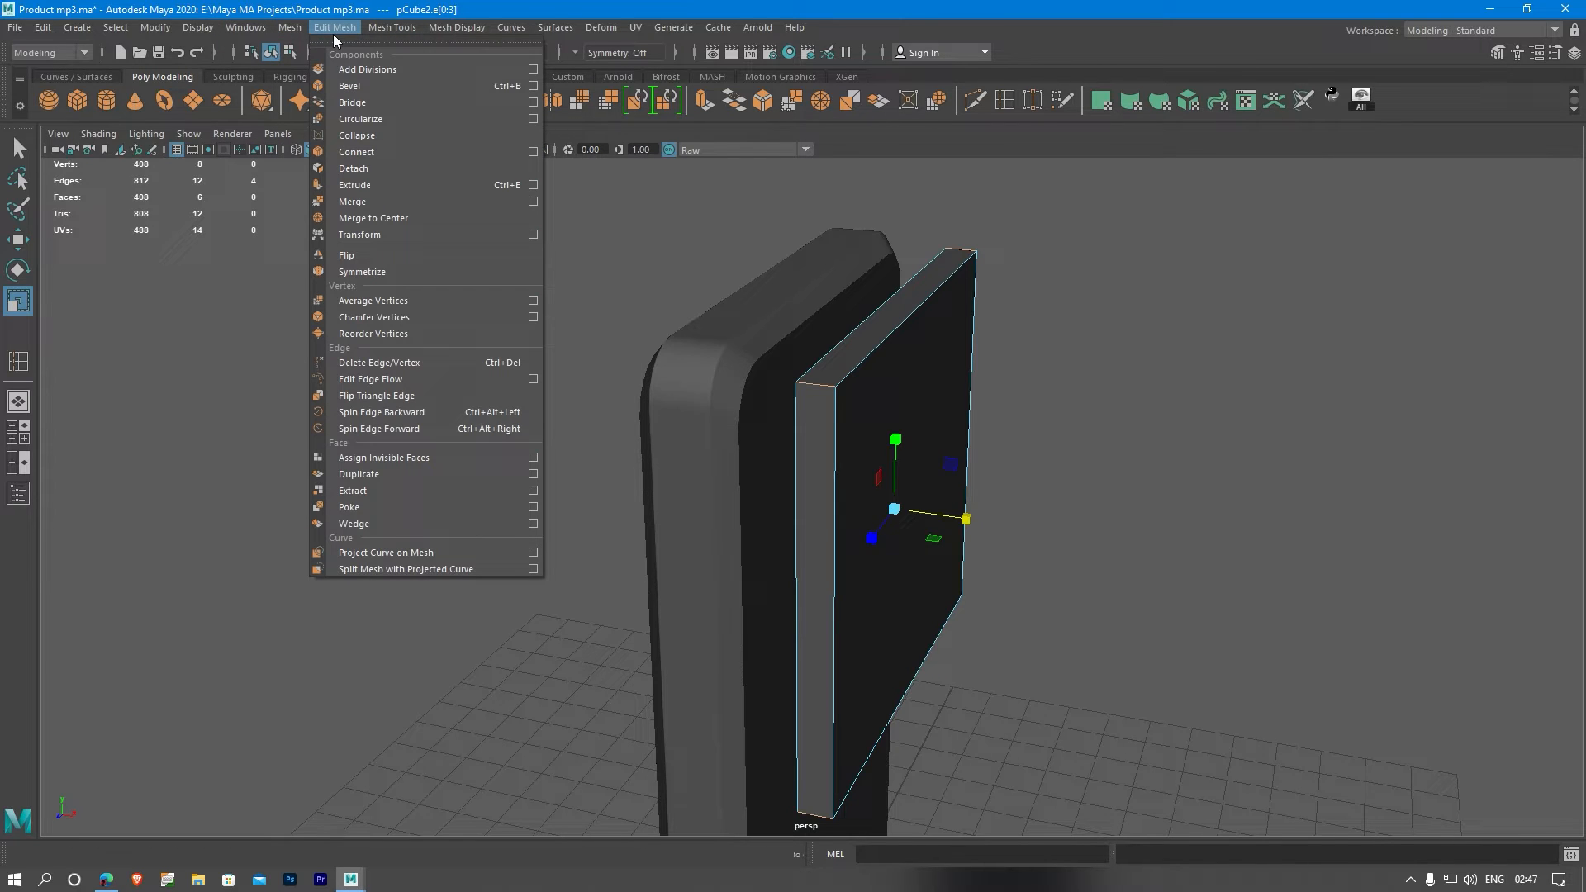
pyautogui.click(343, 88)
pyautogui.press('space')
pyautogui.press('space')
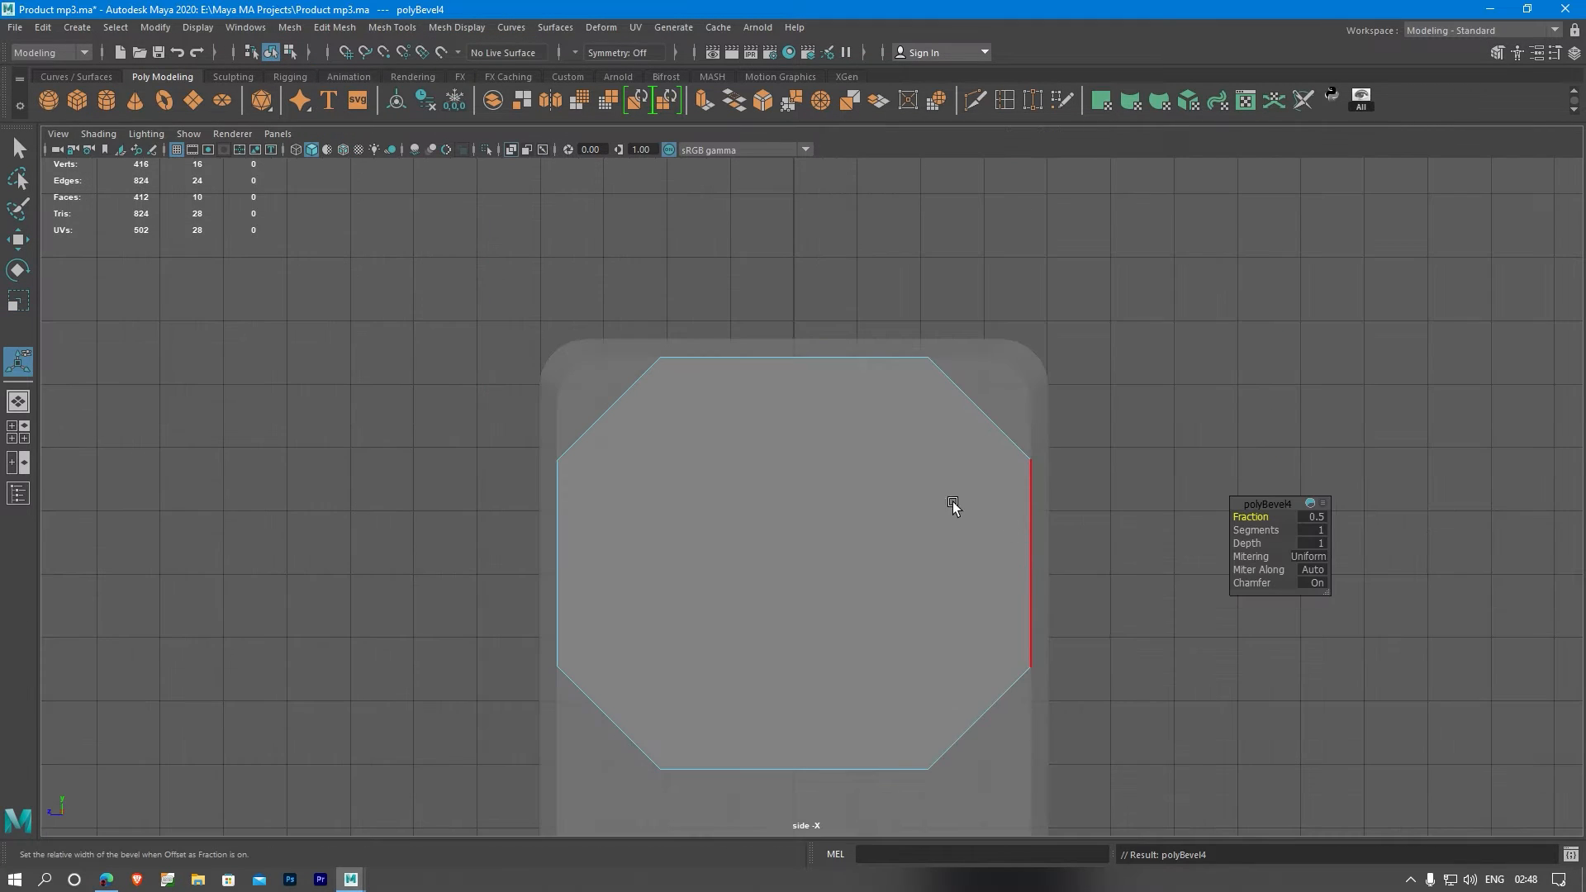
pyautogui.keyDown('alt'); pyautogui.moveTo(950, 504); pyautogui.dragTo(814, 453, button='middle'); pyautogui.keyUp('alt')
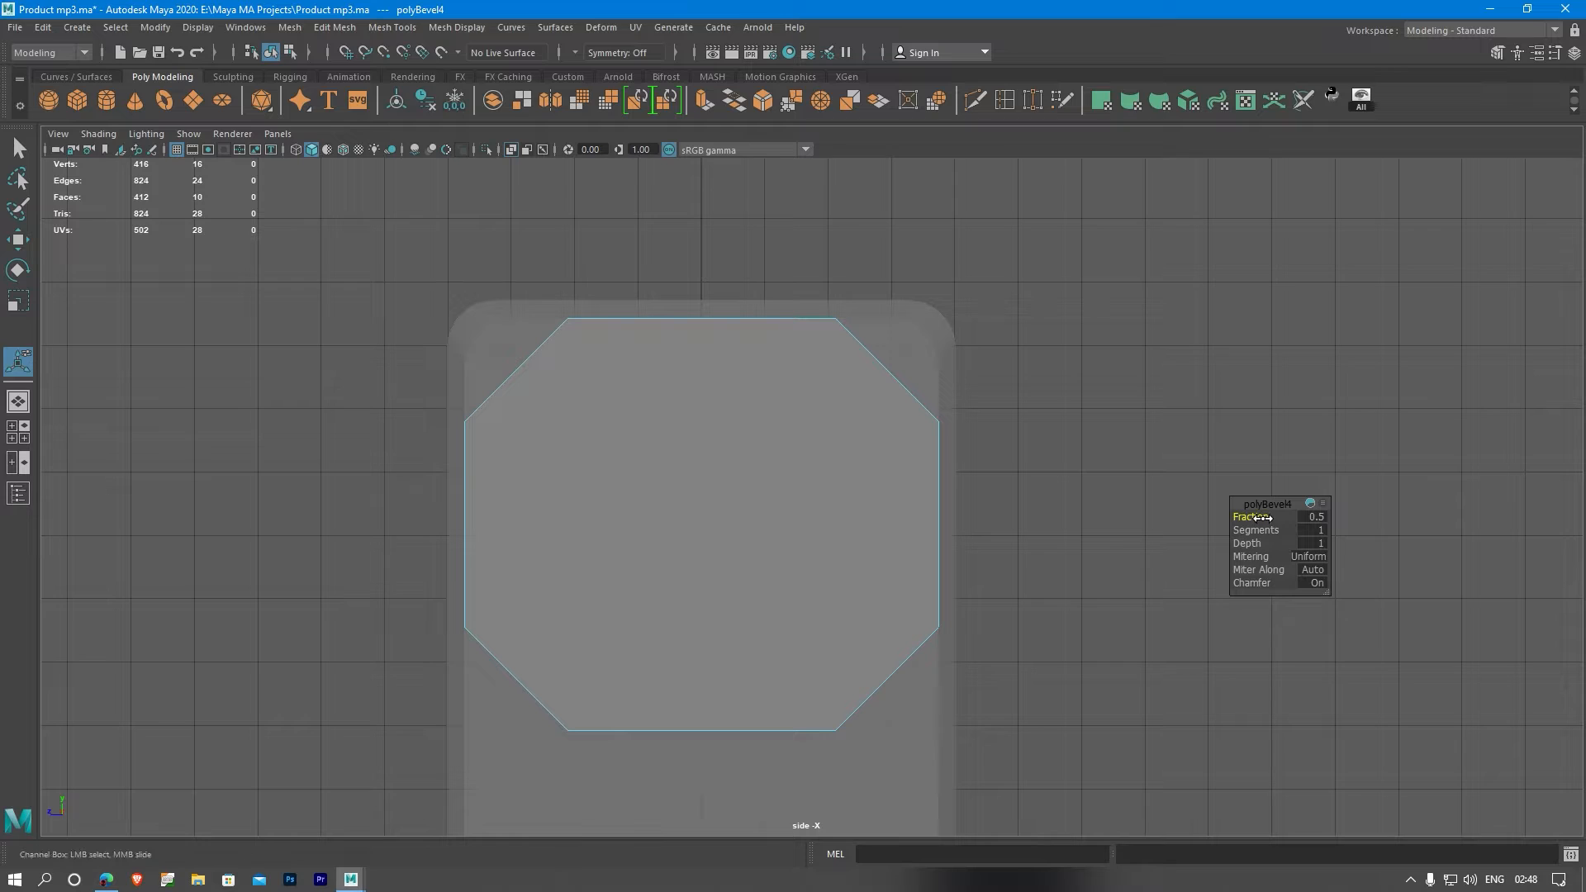
pyautogui.moveTo(1264, 517)
pyautogui.mouseDown()
pyautogui.moveTo(1249, 518)
pyautogui.moveTo(1273, 529)
pyautogui.mouseUp()
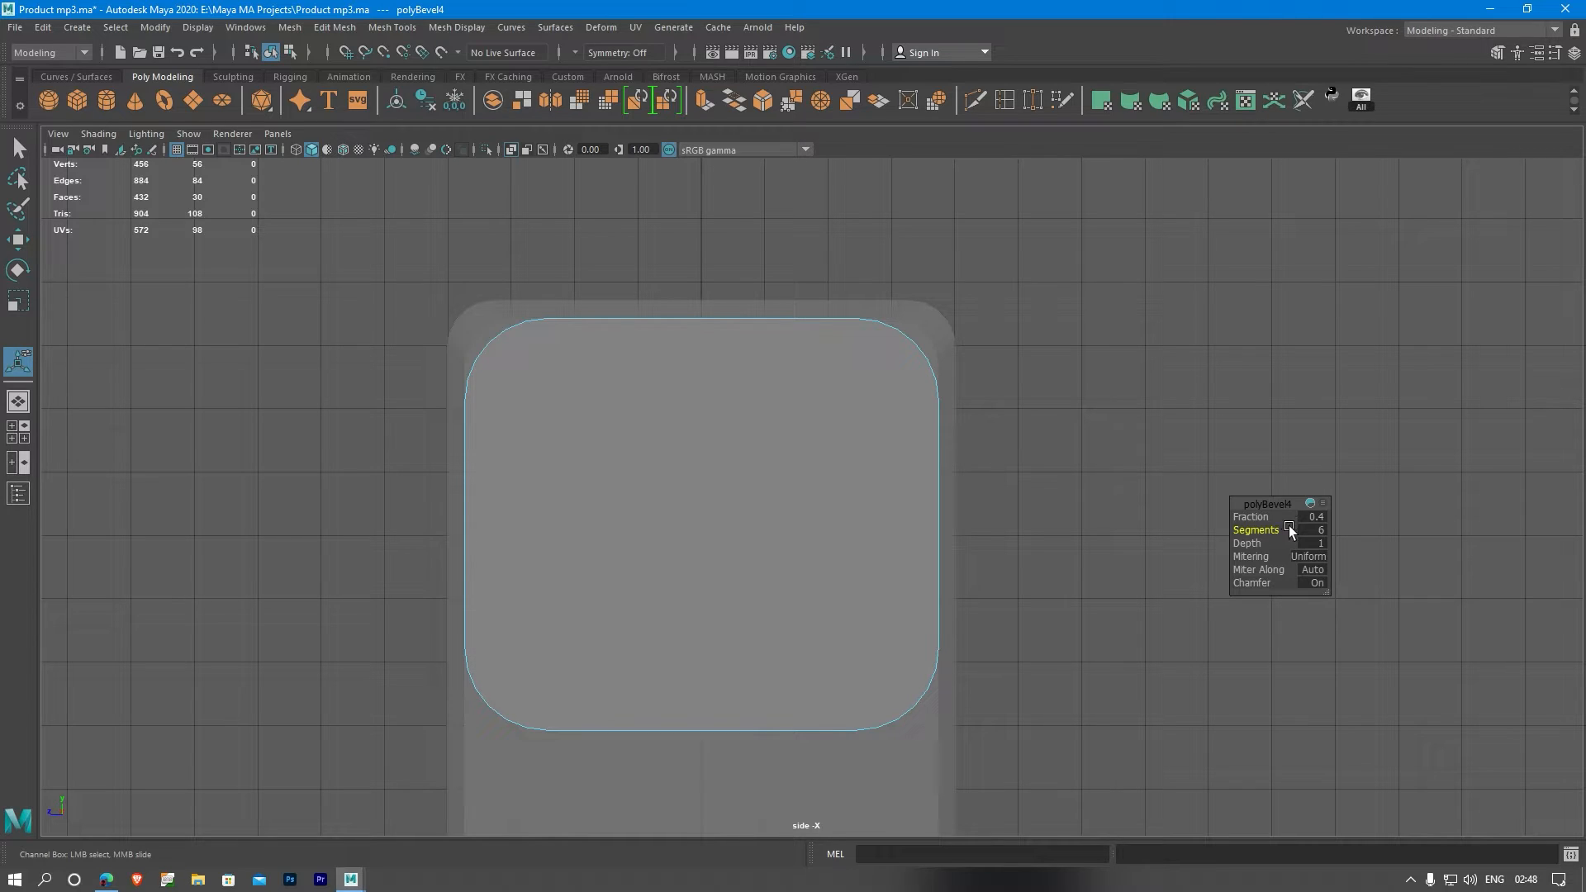
# - Set the plate's corner bevel to fraction 0.2 and 5 segments, comparing its curve with the slab's corner in the side view
pyautogui.press('space')
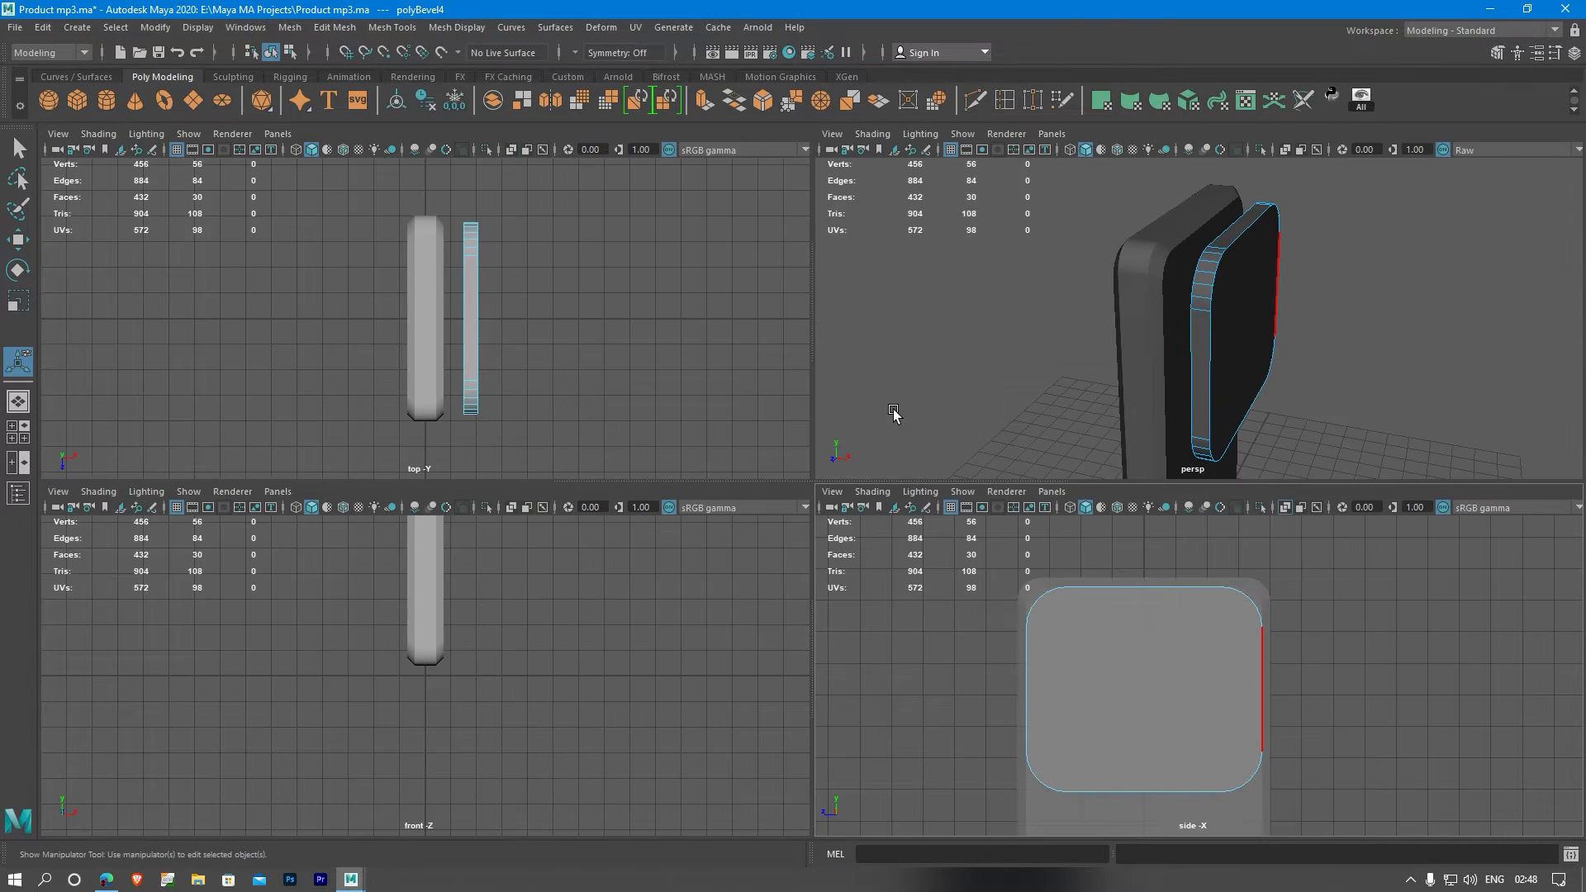
pyautogui.press('space')
pyautogui.click(724, 423)
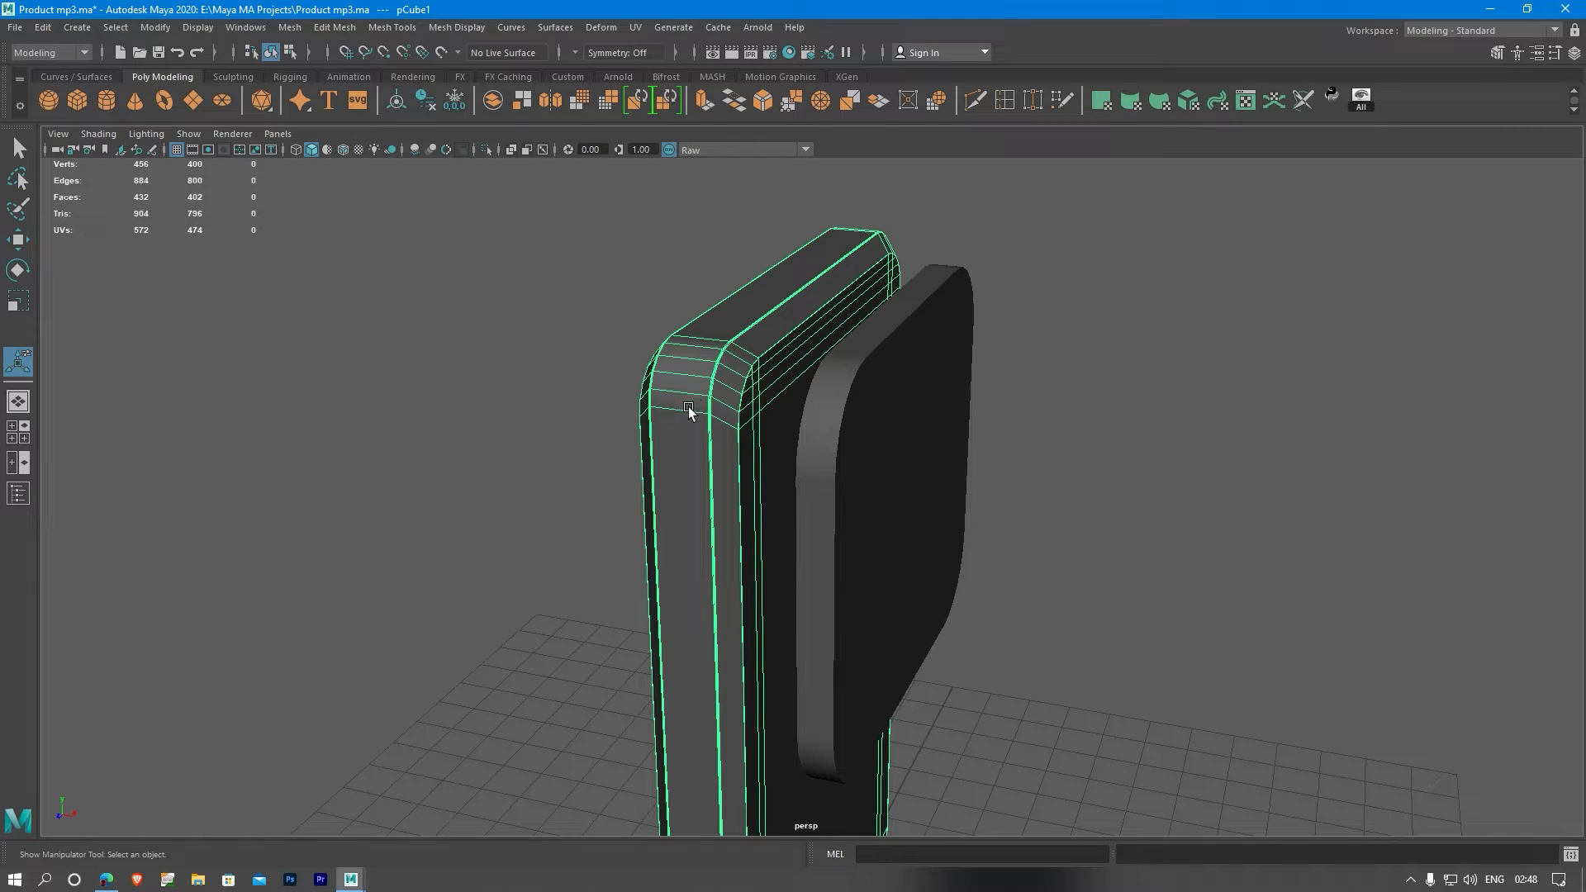
pyautogui.click(854, 402)
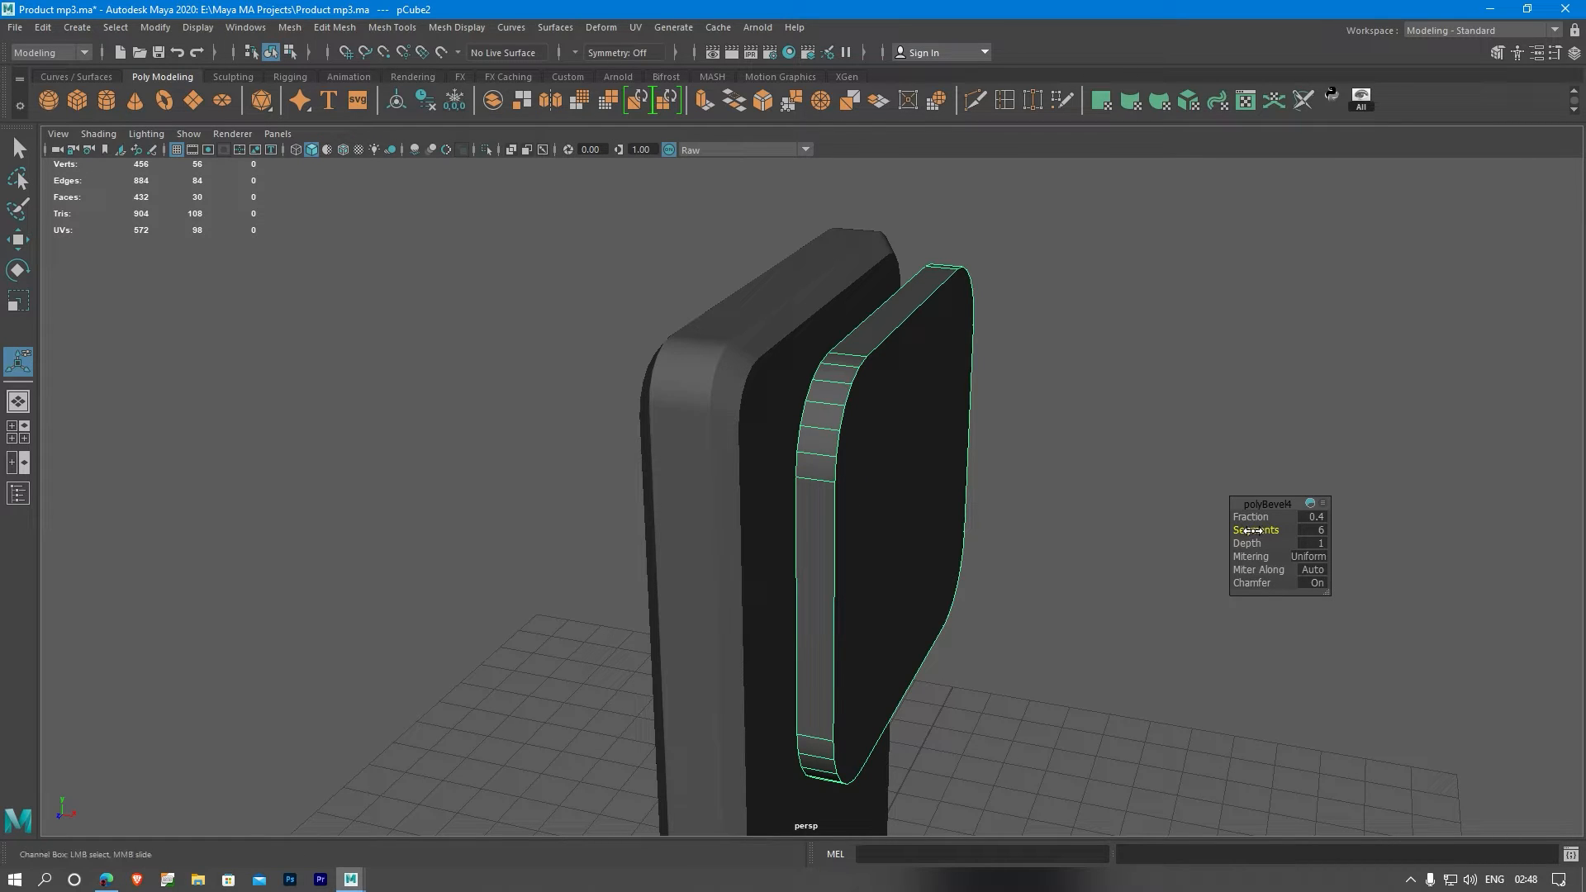
pyautogui.moveTo(1251, 531); pyautogui.dragTo(1252, 517)
pyautogui.press('space')
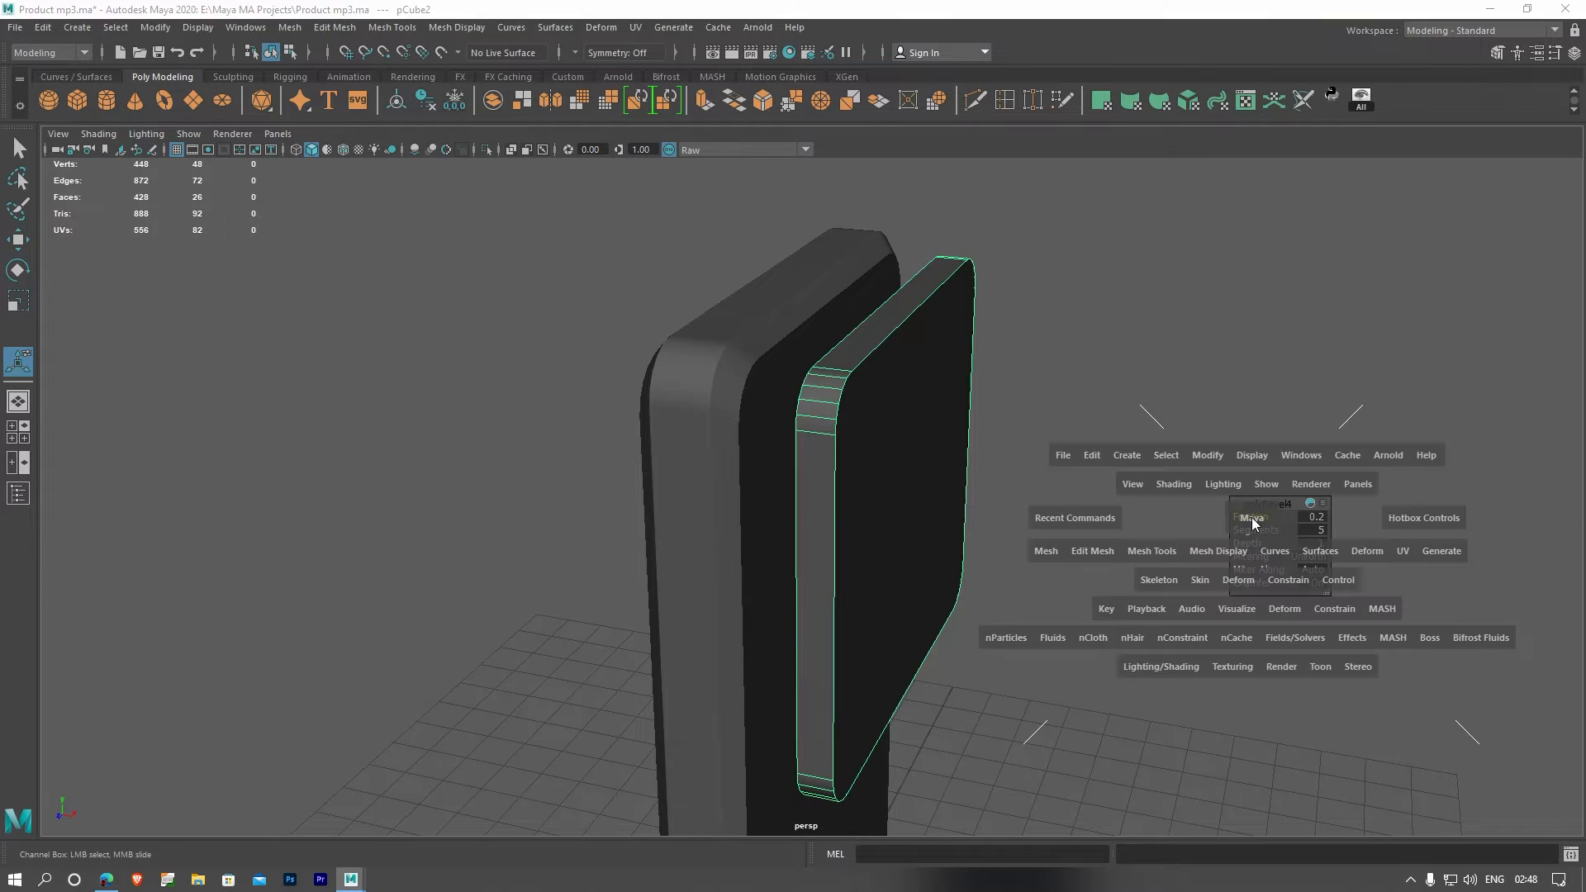
pyautogui.press('space')
pyautogui.scroll(8, 914, 446)
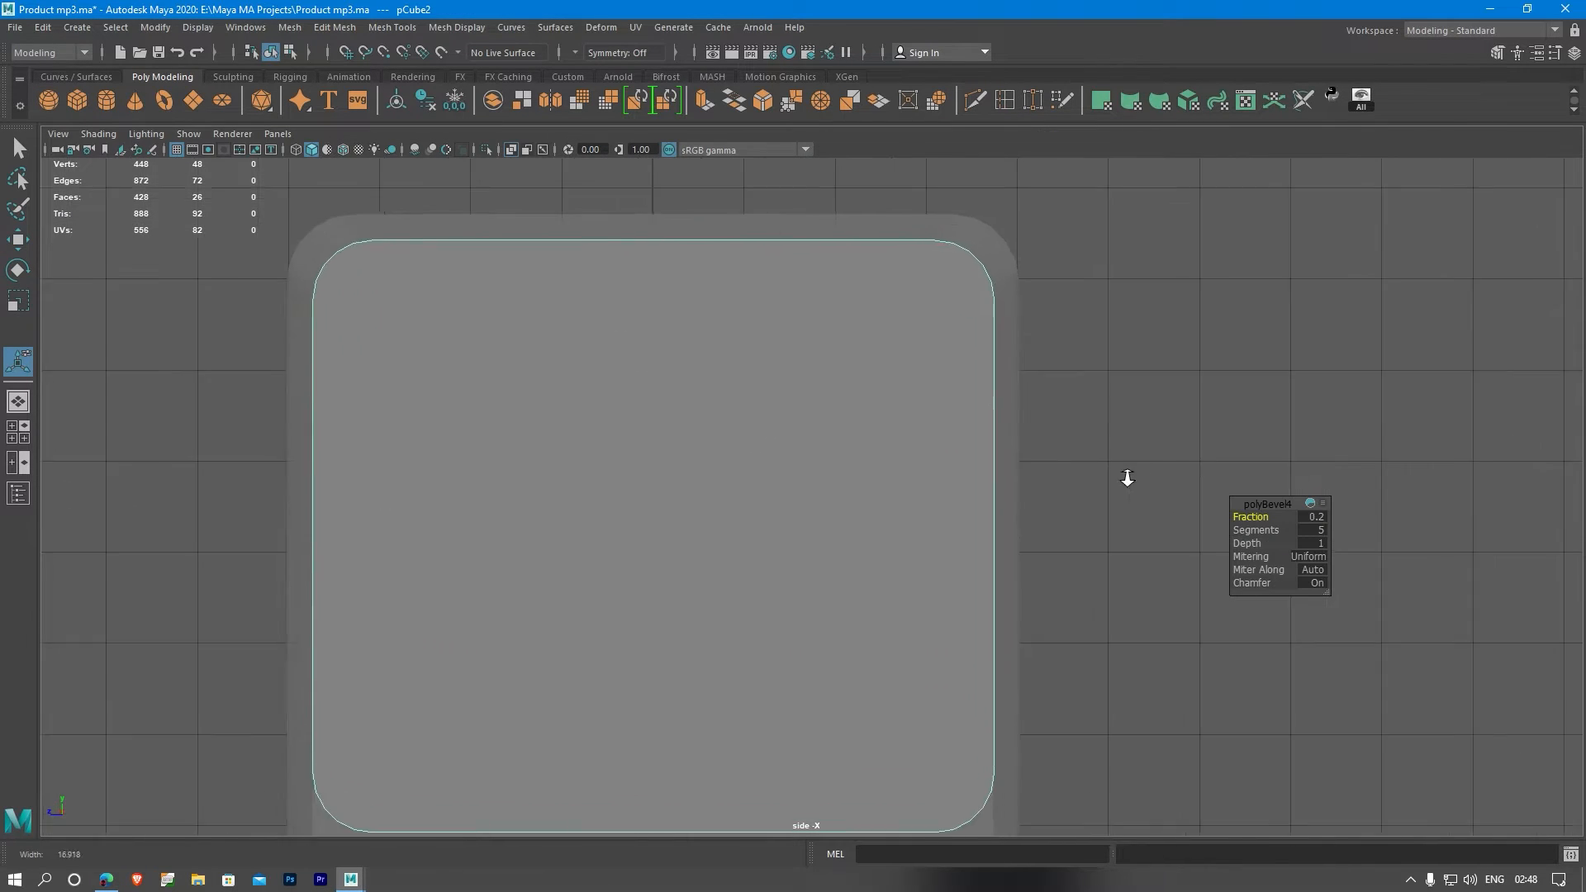
pyautogui.scroll(4, 1055, 439)
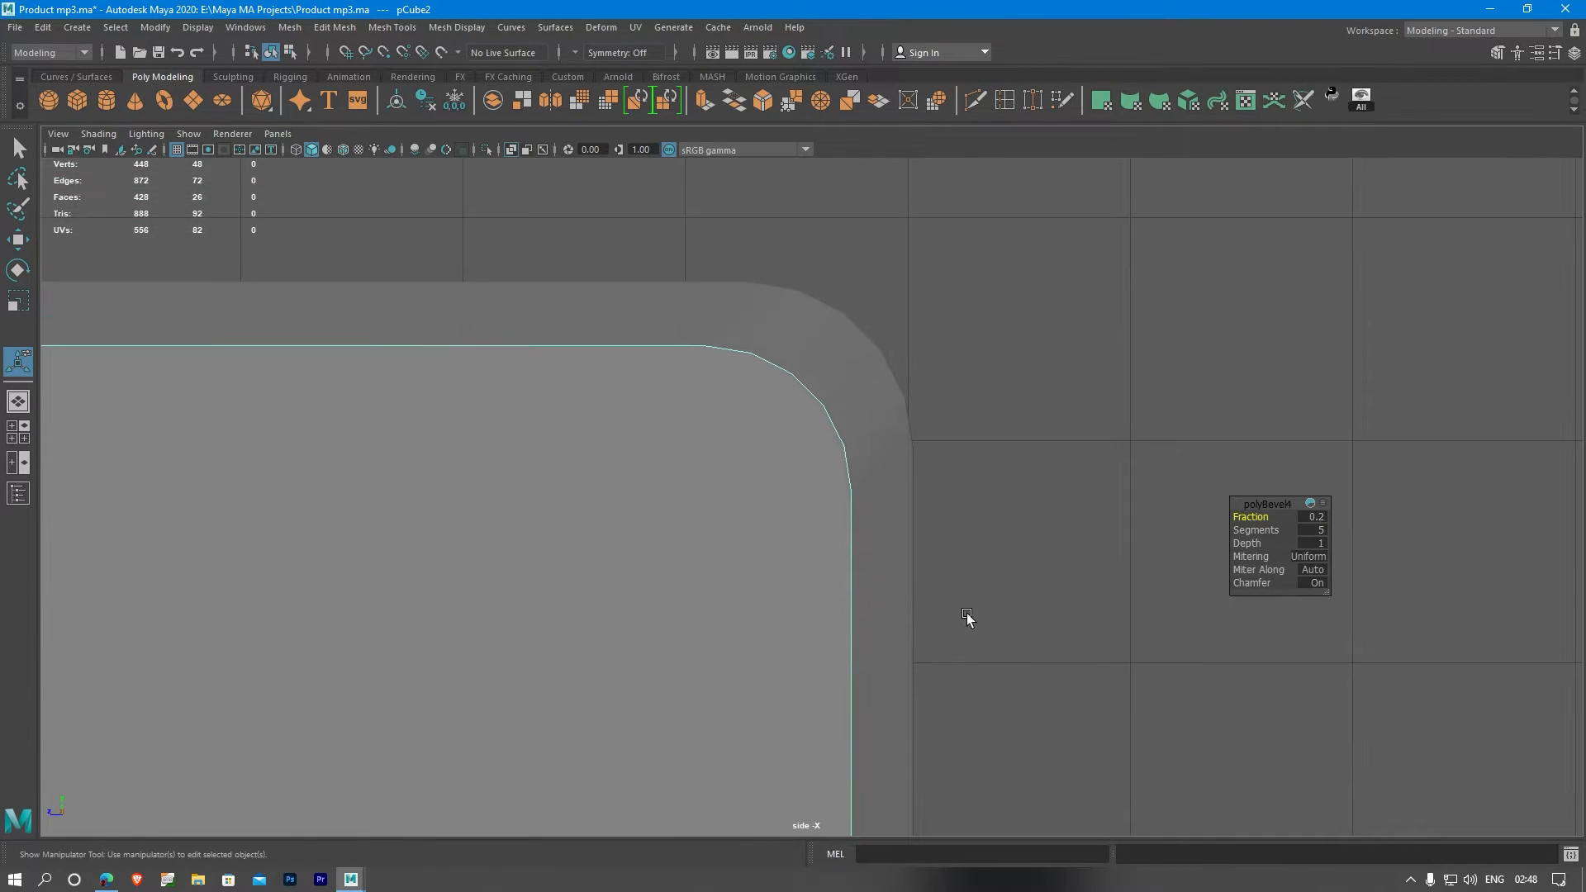
pyautogui.moveTo(1261, 515); pyautogui.dragTo(1262, 515)
# - Clone the rounded plate along X to the opposite side of the slab in the perspective view
pyautogui.press('space')
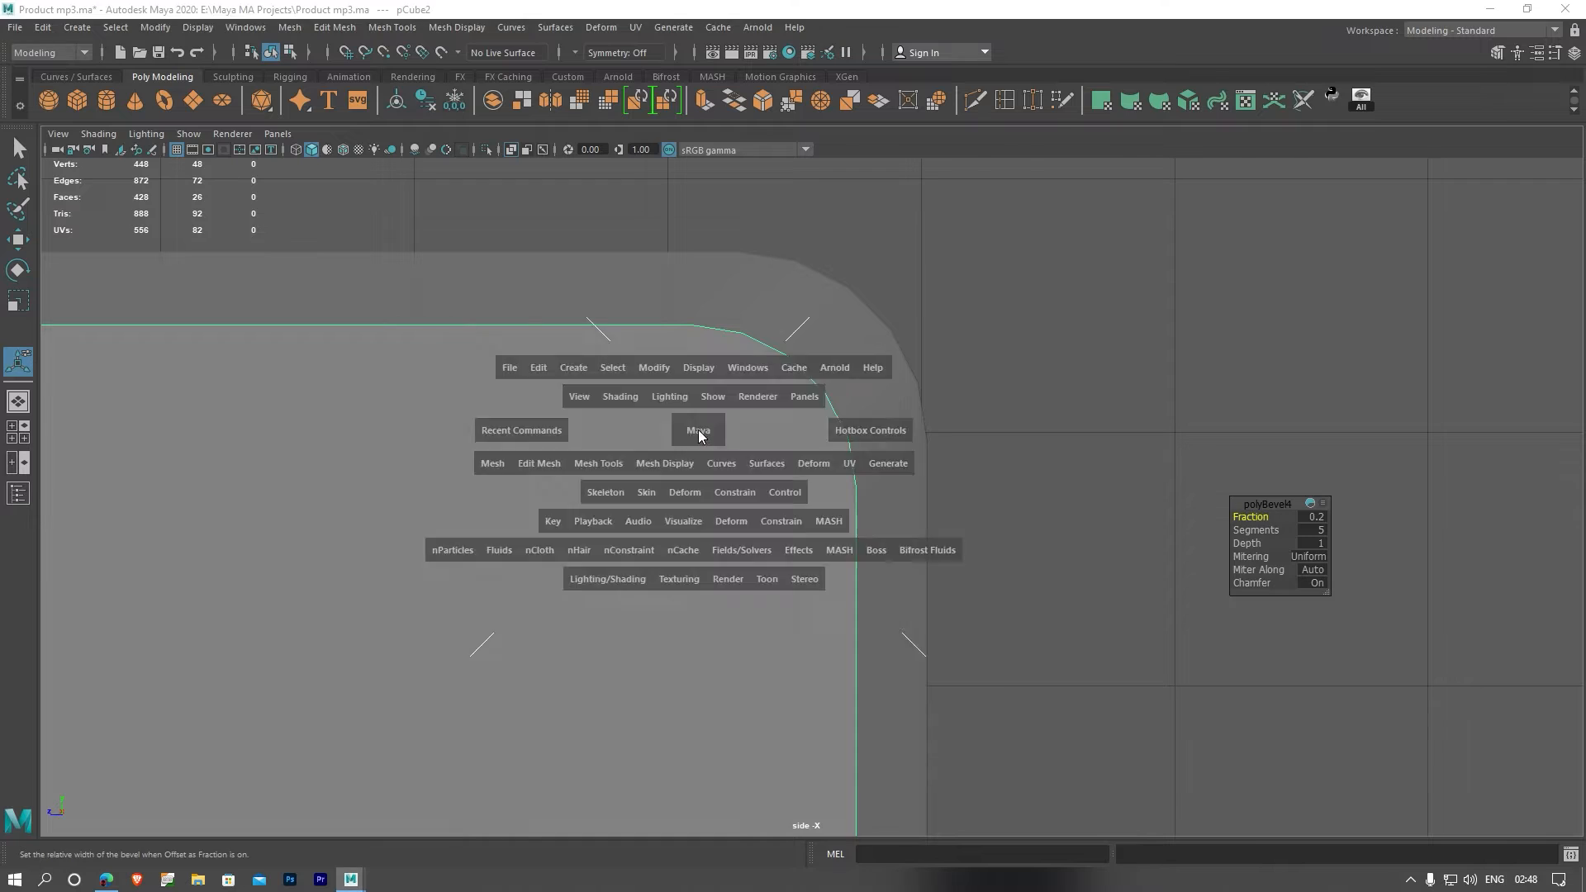
pyautogui.press('space')
pyautogui.keyDown('alt'); pyautogui.moveTo(875, 379); pyautogui.dragTo(754, 400); pyautogui.keyUp('alt')
pyautogui.keyDown('alt'); pyautogui.moveTo(753, 400); pyautogui.dragTo(595, 383, button='right'); pyautogui.keyUp('alt')
pyautogui.keyDown('alt'); pyautogui.moveTo(790, 372); pyautogui.dragTo(704, 370, button='middle'); pyautogui.keyUp('alt')
pyautogui.keyDown('alt'); pyautogui.moveTo(703, 373); pyautogui.dragTo(336, 354, button='right'); pyautogui.keyUp('alt')
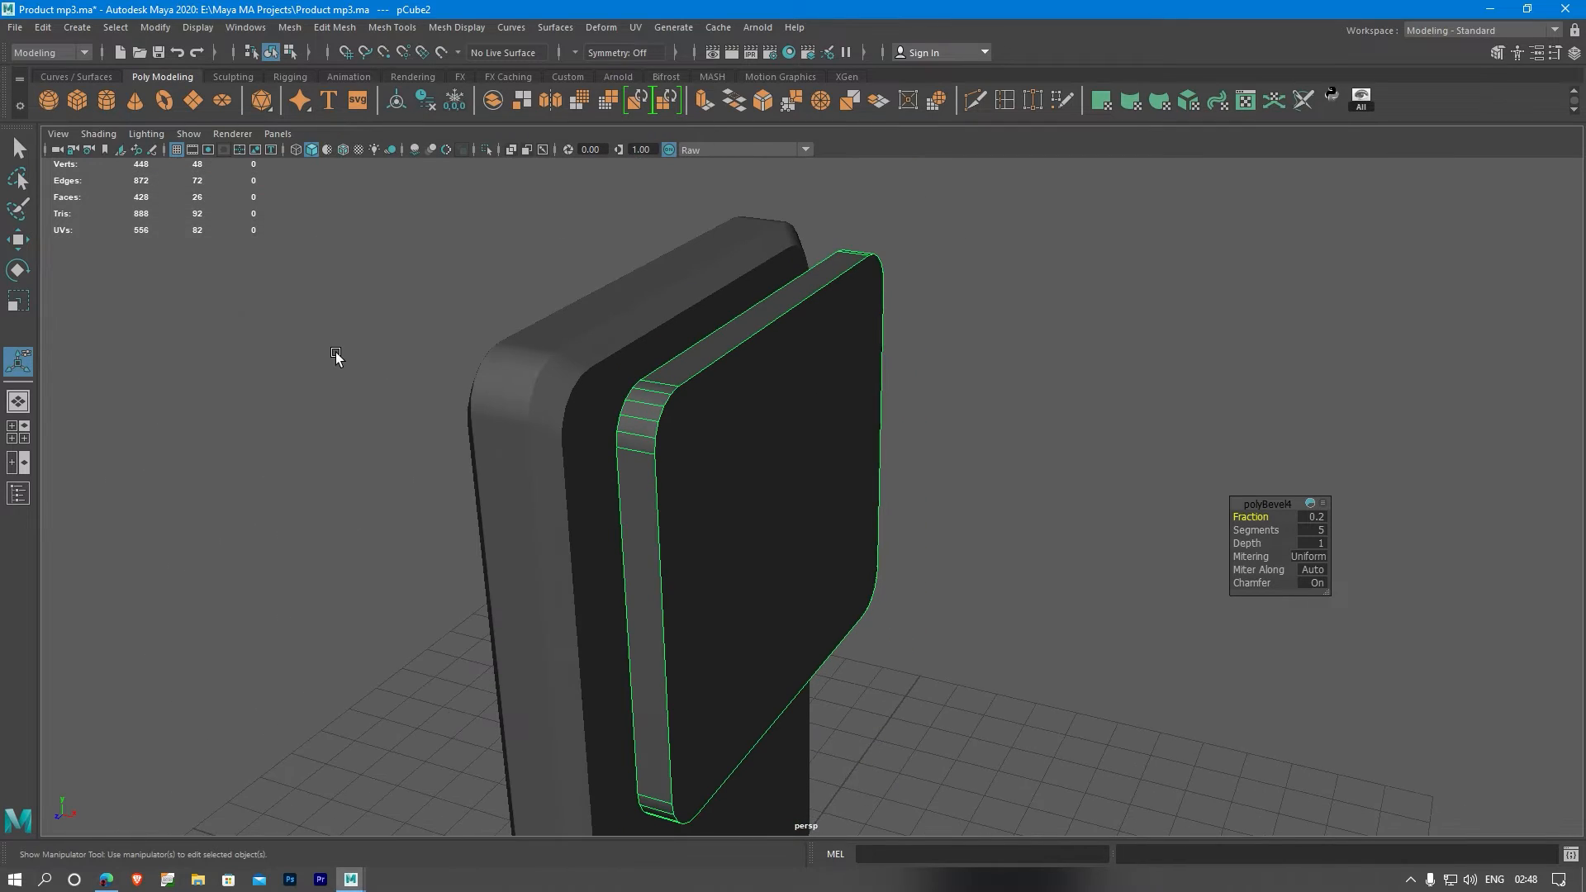
pyautogui.press('w')
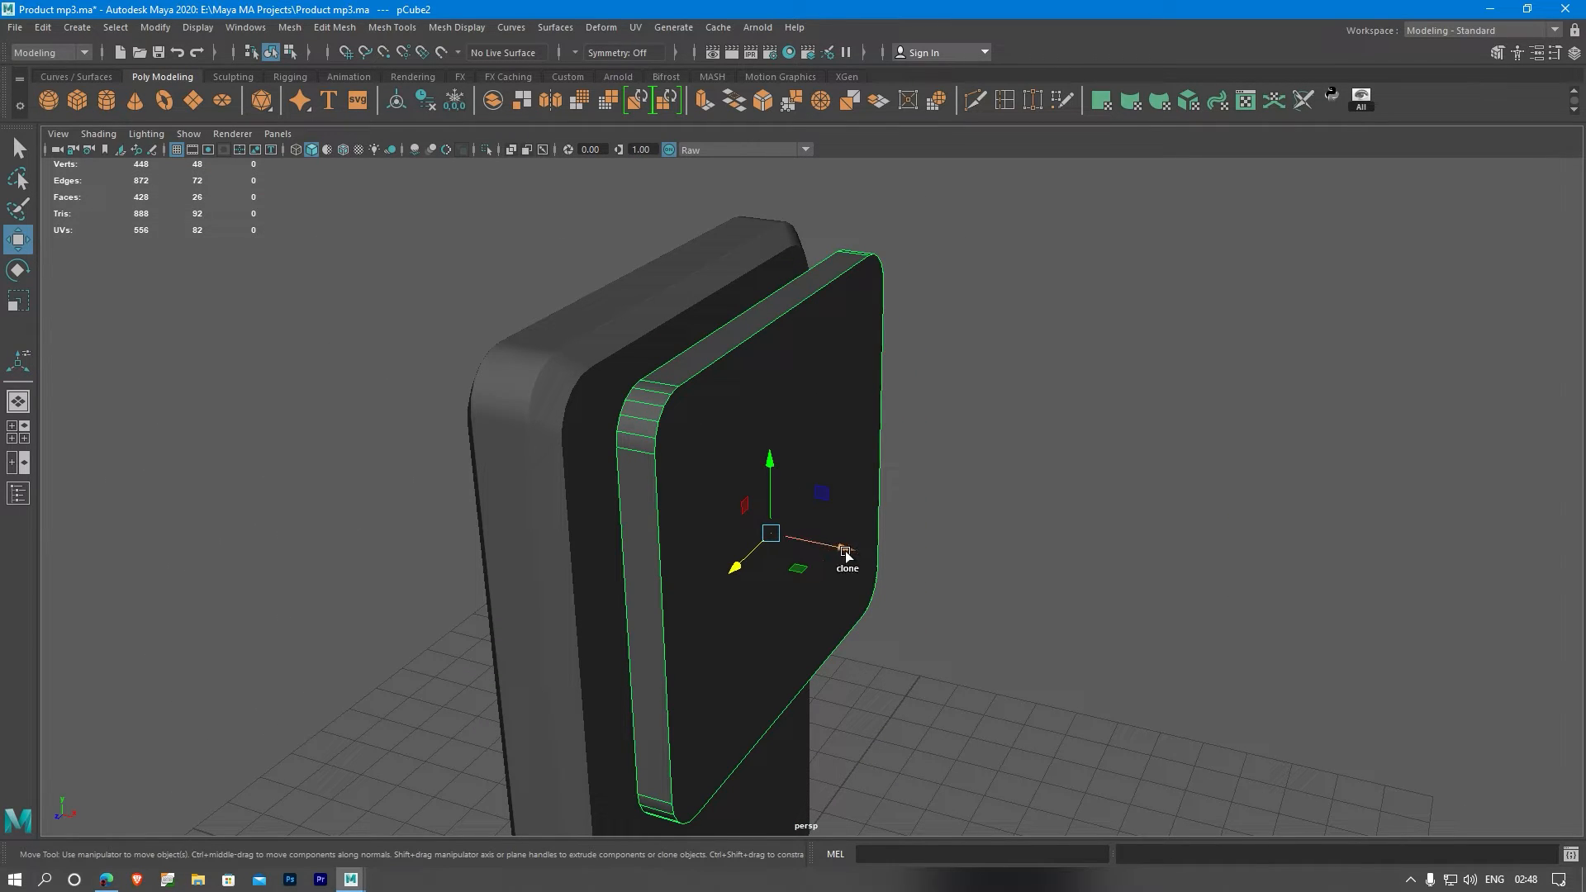
pyautogui.keyDown('shift'); pyautogui.moveTo(840, 552); pyautogui.dragTo(517, 495); pyautogui.keyUp('shift')
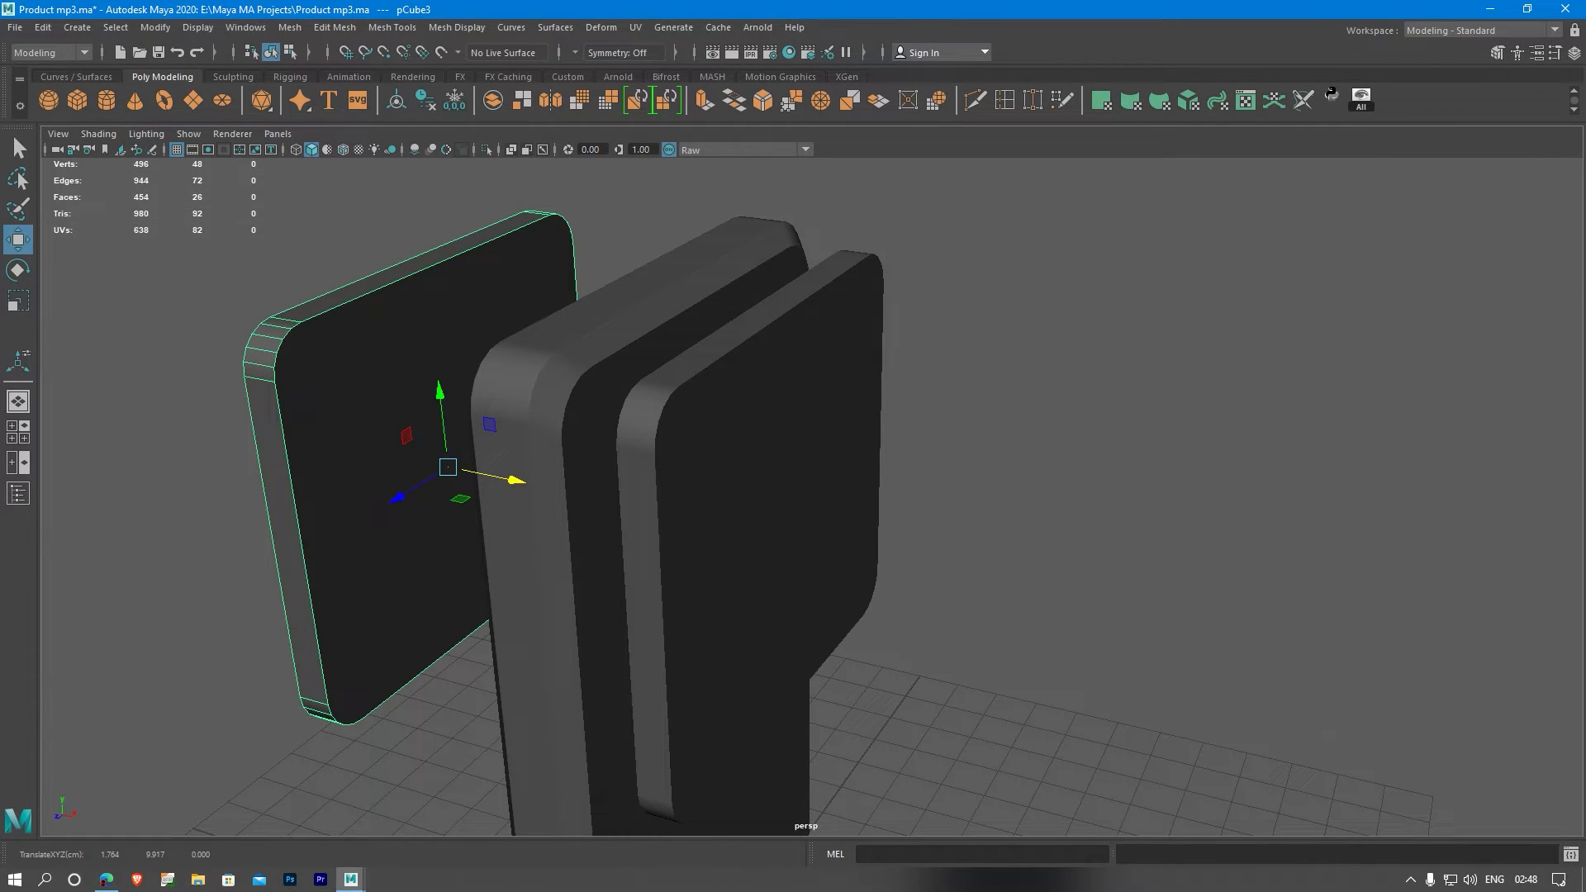
pyautogui.hotkey('alt', 'Tab')
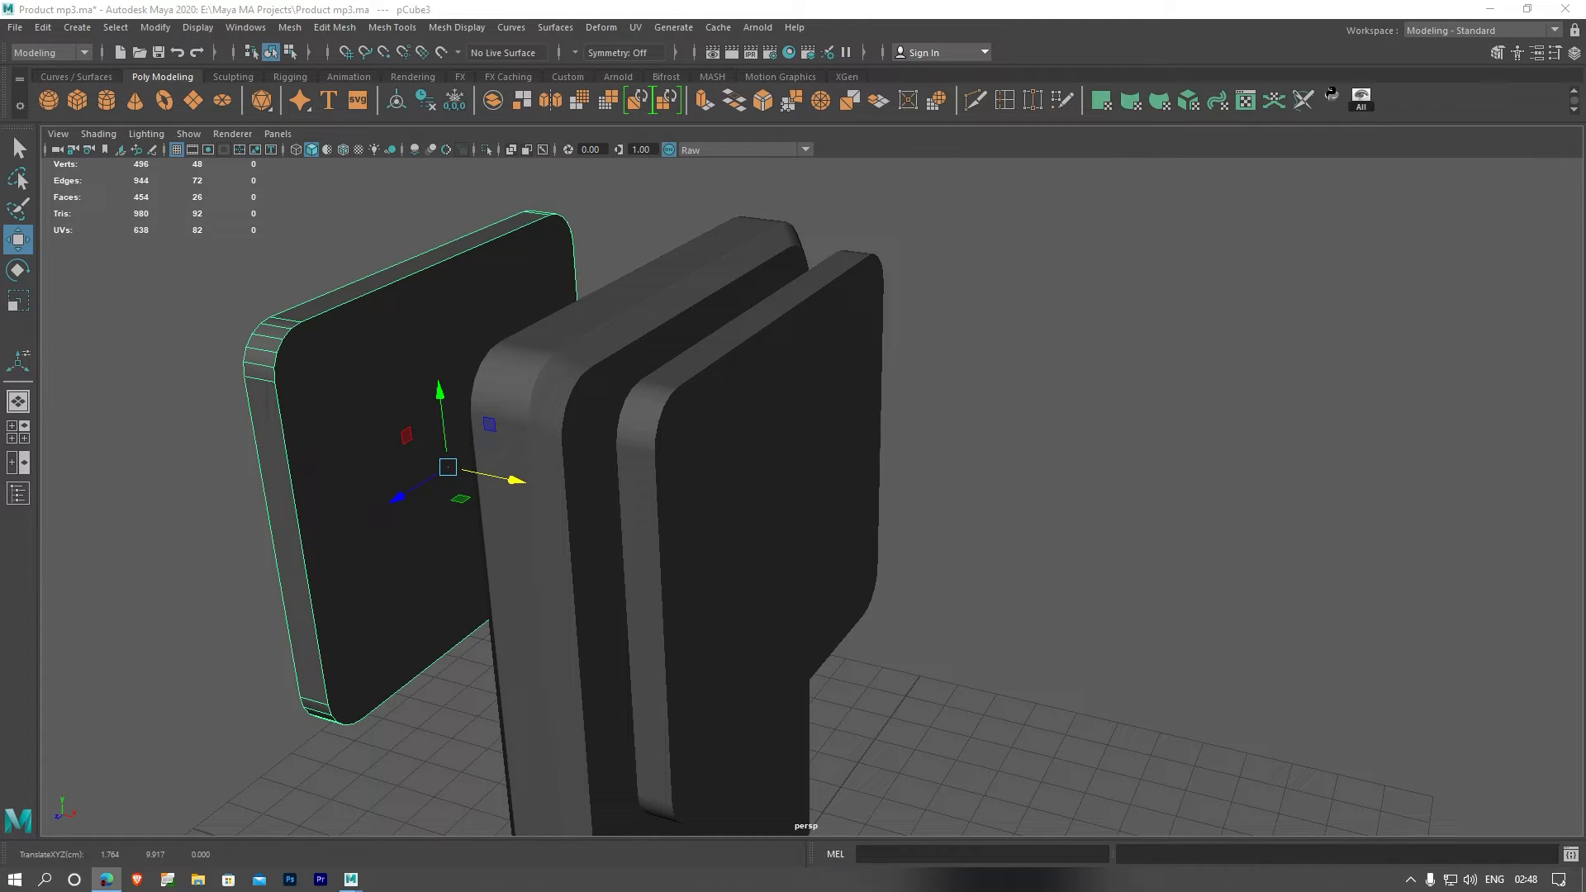
# - Select the original rounded plate beside the slab and scale it slightly thicker along X
pyautogui.click(795, 473)
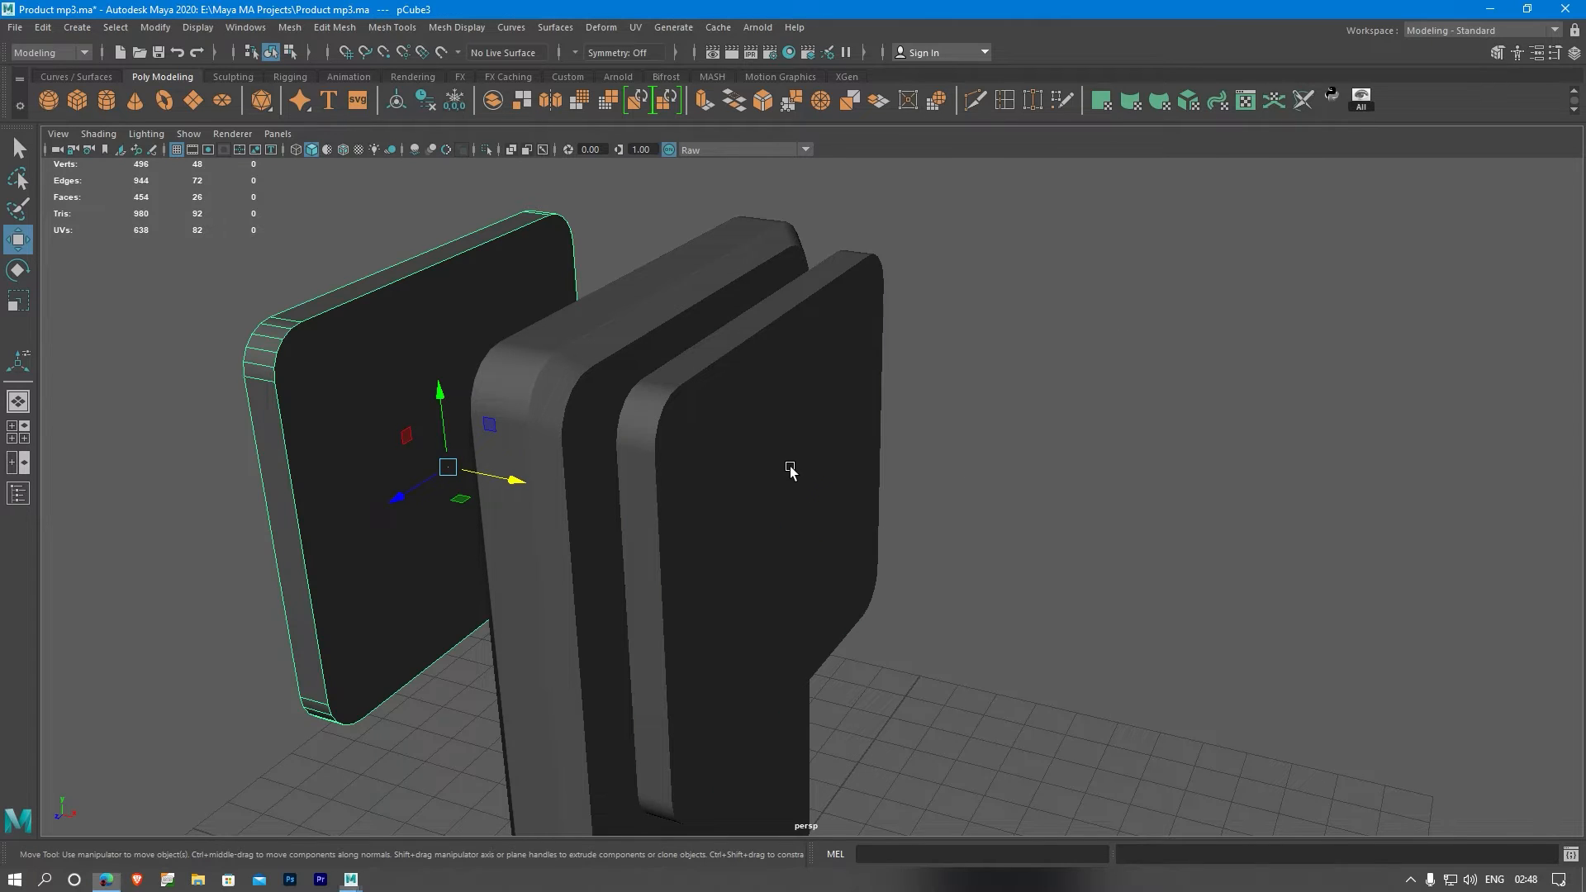
pyautogui.keyDown('alt'); pyautogui.moveTo(727, 483); pyautogui.dragTo(966, 500, button='right'); pyautogui.keyUp('alt')
pyautogui.keyDown('alt'); pyautogui.moveTo(966, 500); pyautogui.dragTo(750, 473); pyautogui.keyUp('alt')
pyautogui.press('r')
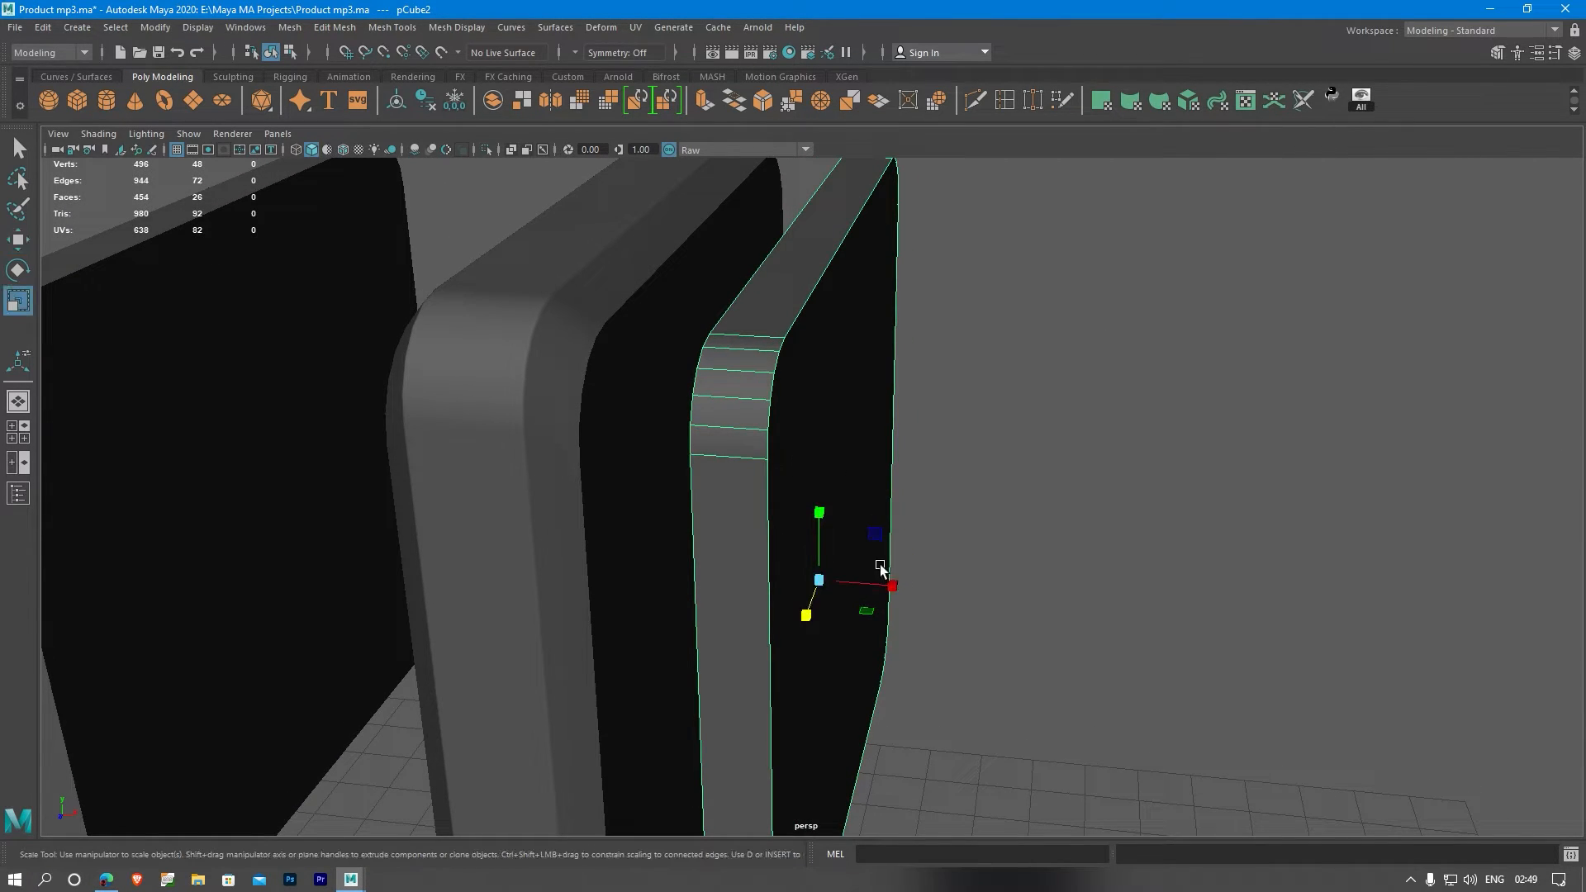
pyautogui.moveTo(889, 585)
pyautogui.mouseDown()
pyautogui.moveTo(854, 592)
pyautogui.moveTo(904, 587)
pyautogui.mouseUp()
pyautogui.keyDown('alt'); pyautogui.moveTo(981, 521); pyautogui.dragTo(906, 453); pyautogui.keyUp('alt')
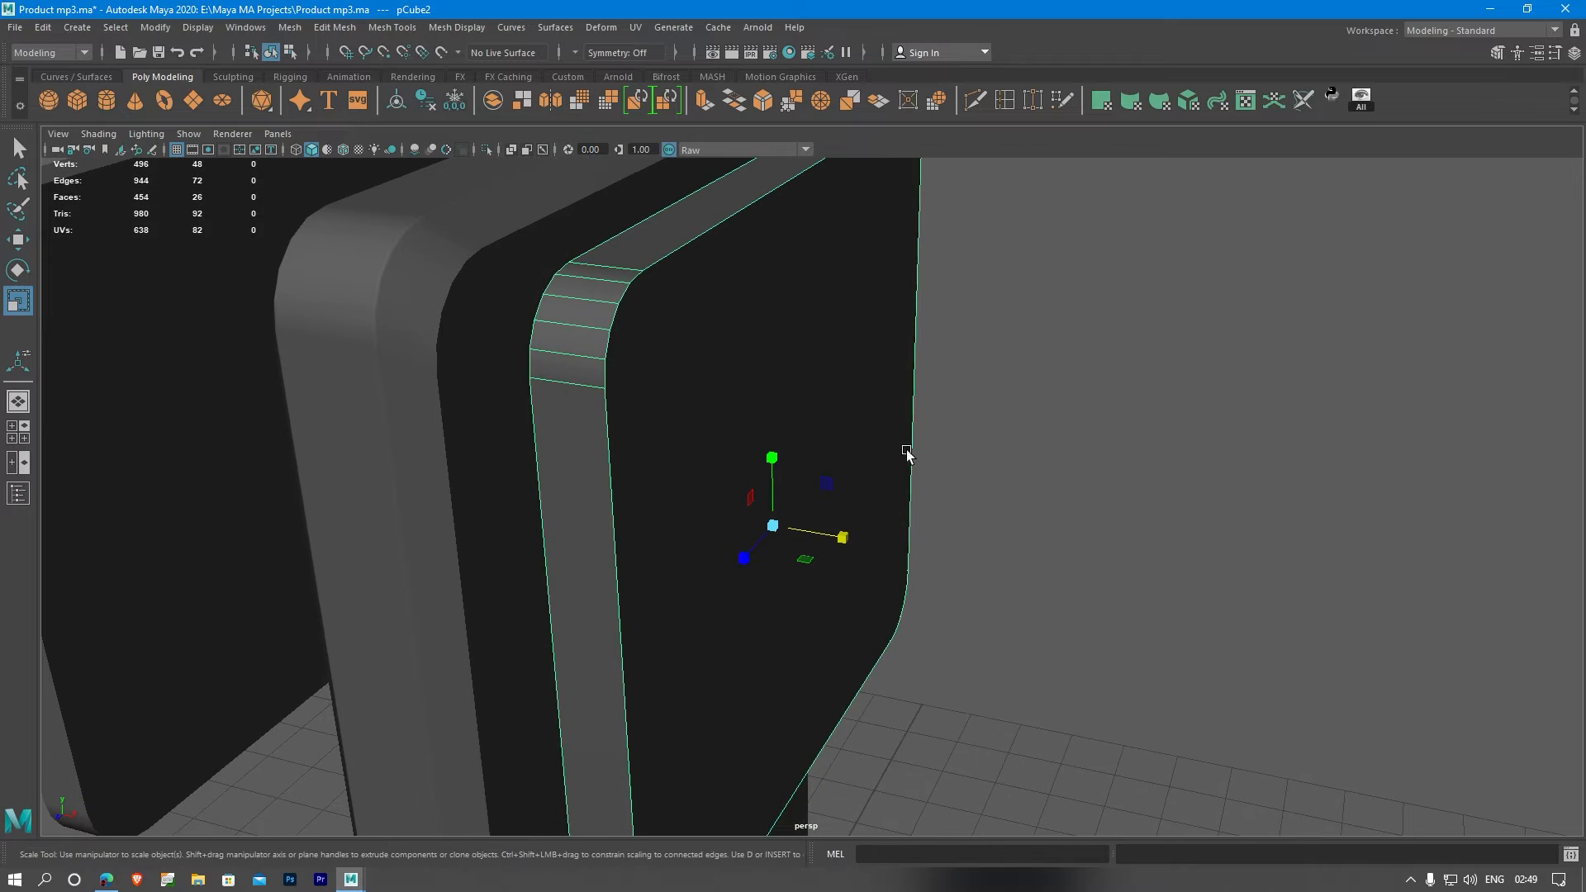
# - Clone the thickened plate along X, placing the copy well away from the slab on the outer side
pyautogui.press('w')
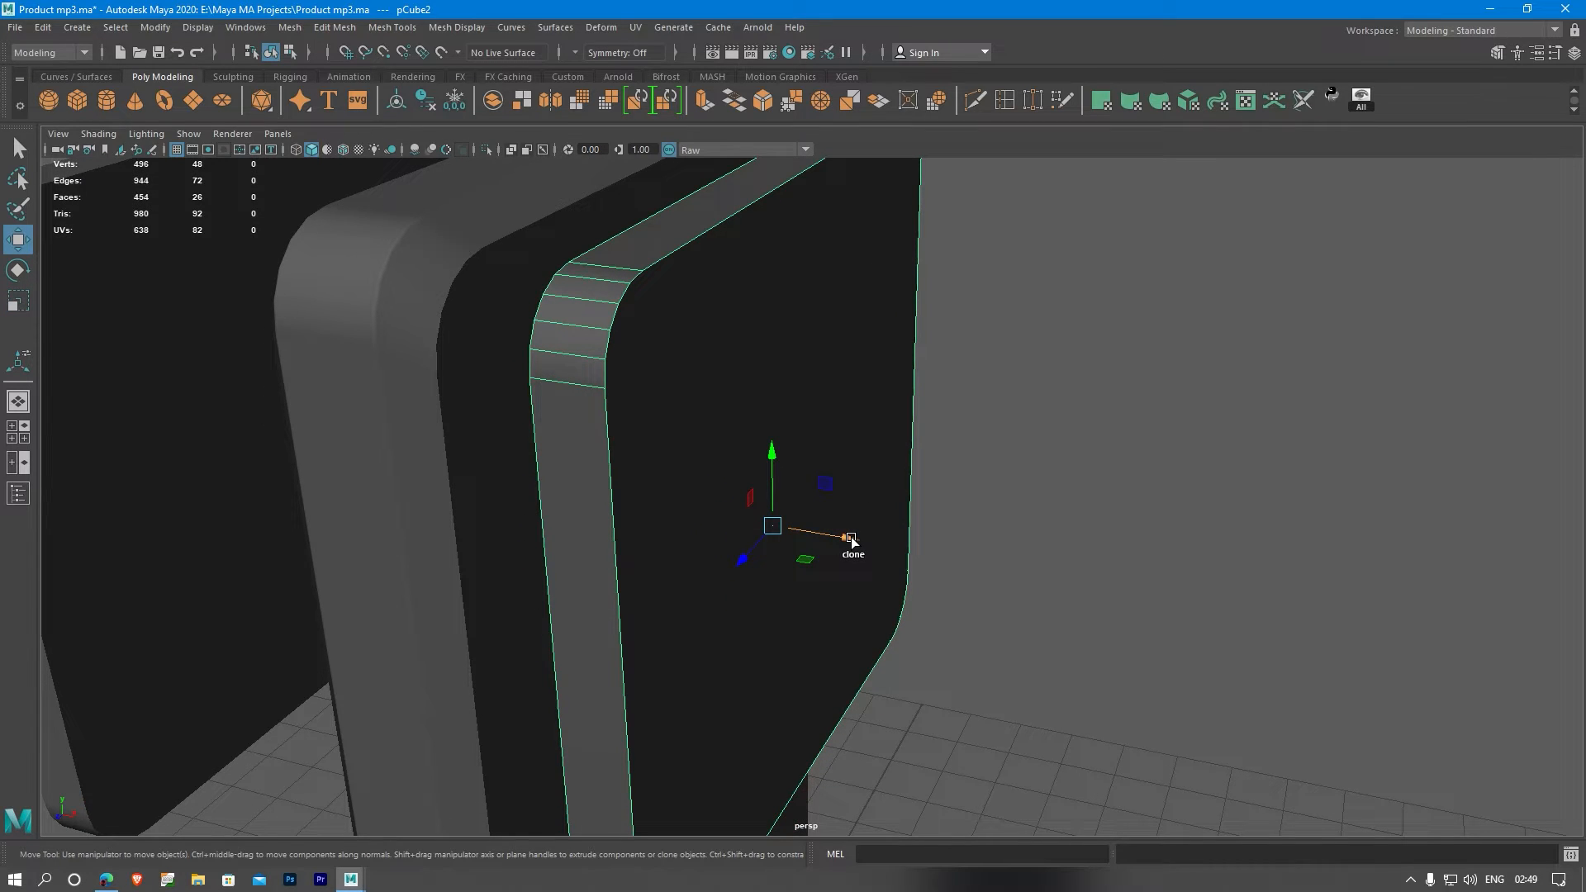
pyautogui.moveTo(851, 539)
pyautogui.keyDown('shift'); pyautogui.mouseDown()
pyautogui.moveTo(1233, 577)
pyautogui.moveTo(1081, 561)
pyautogui.moveTo(1068, 576)
pyautogui.moveTo(1584, 648)
pyautogui.mouseUp(); pyautogui.keyUp('shift')
pyautogui.scroll(-5, 1115, 556)
pyautogui.keyDown('alt'); pyautogui.moveTo(1130, 523); pyautogui.dragTo(978, 524); pyautogui.keyUp('alt')
pyautogui.scroll(5, 1193, 553)
pyautogui.keyDown('alt'); pyautogui.moveTo(1124, 536); pyautogui.dragTo(934, 546, button='right'); pyautogui.keyUp('alt')
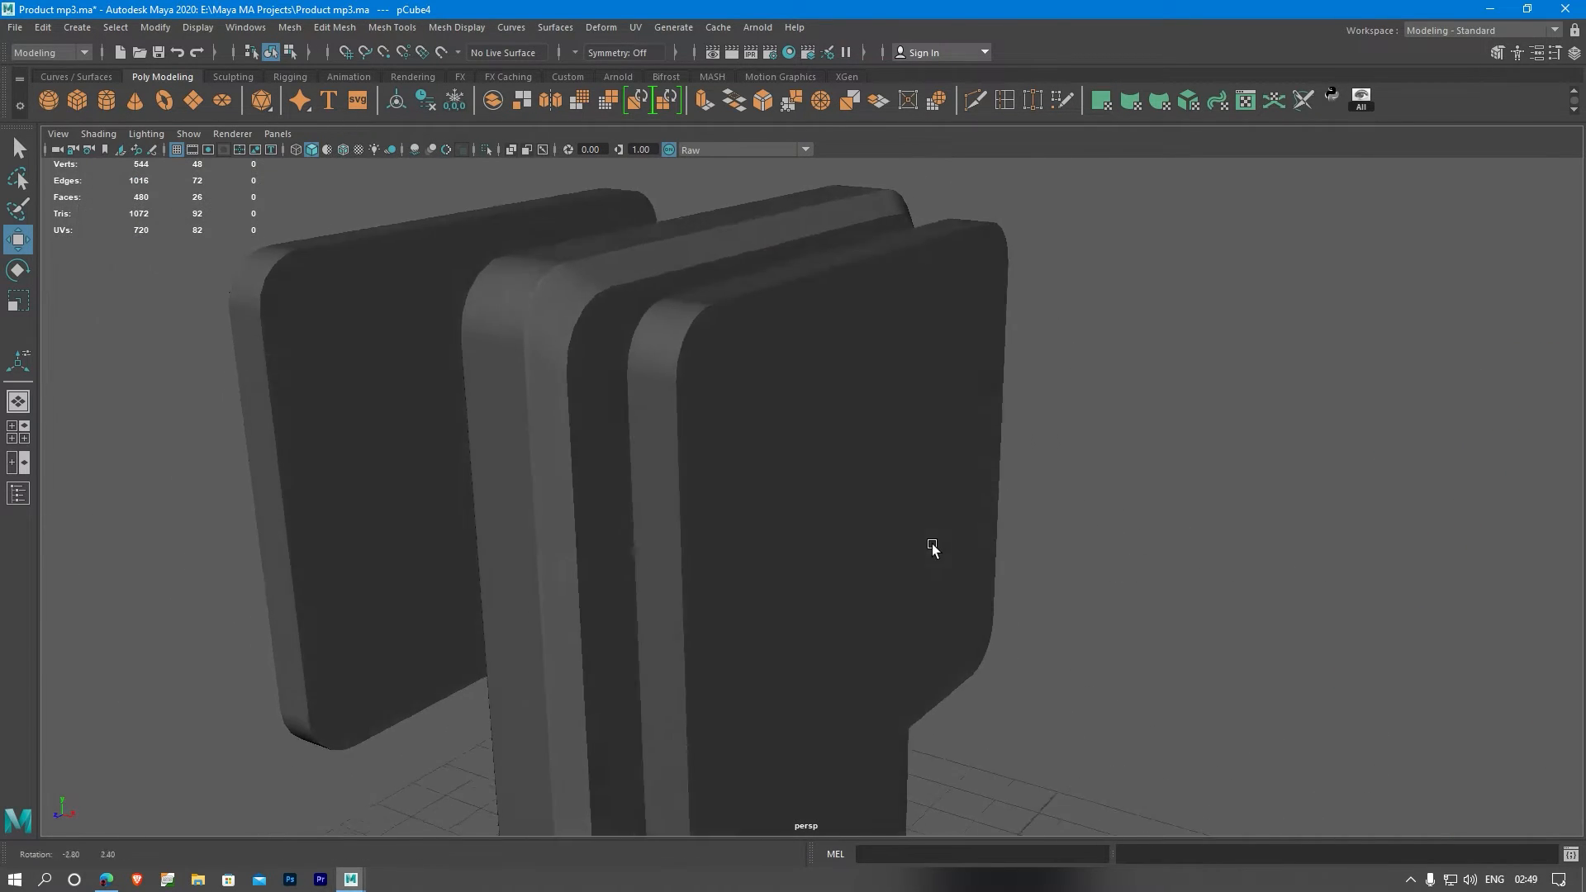
pyautogui.keyDown('alt'); pyautogui.moveTo(934, 546); pyautogui.dragTo(940, 544); pyautogui.keyUp('alt')
# - On the original plate's outer face, select the top edge, one vertical edge and the rounded corner edges between them
pyautogui.click(914, 472)
pyautogui.keyDown('alt'); pyautogui.moveTo(809, 516); pyautogui.dragTo(831, 526); pyautogui.keyUp('alt')
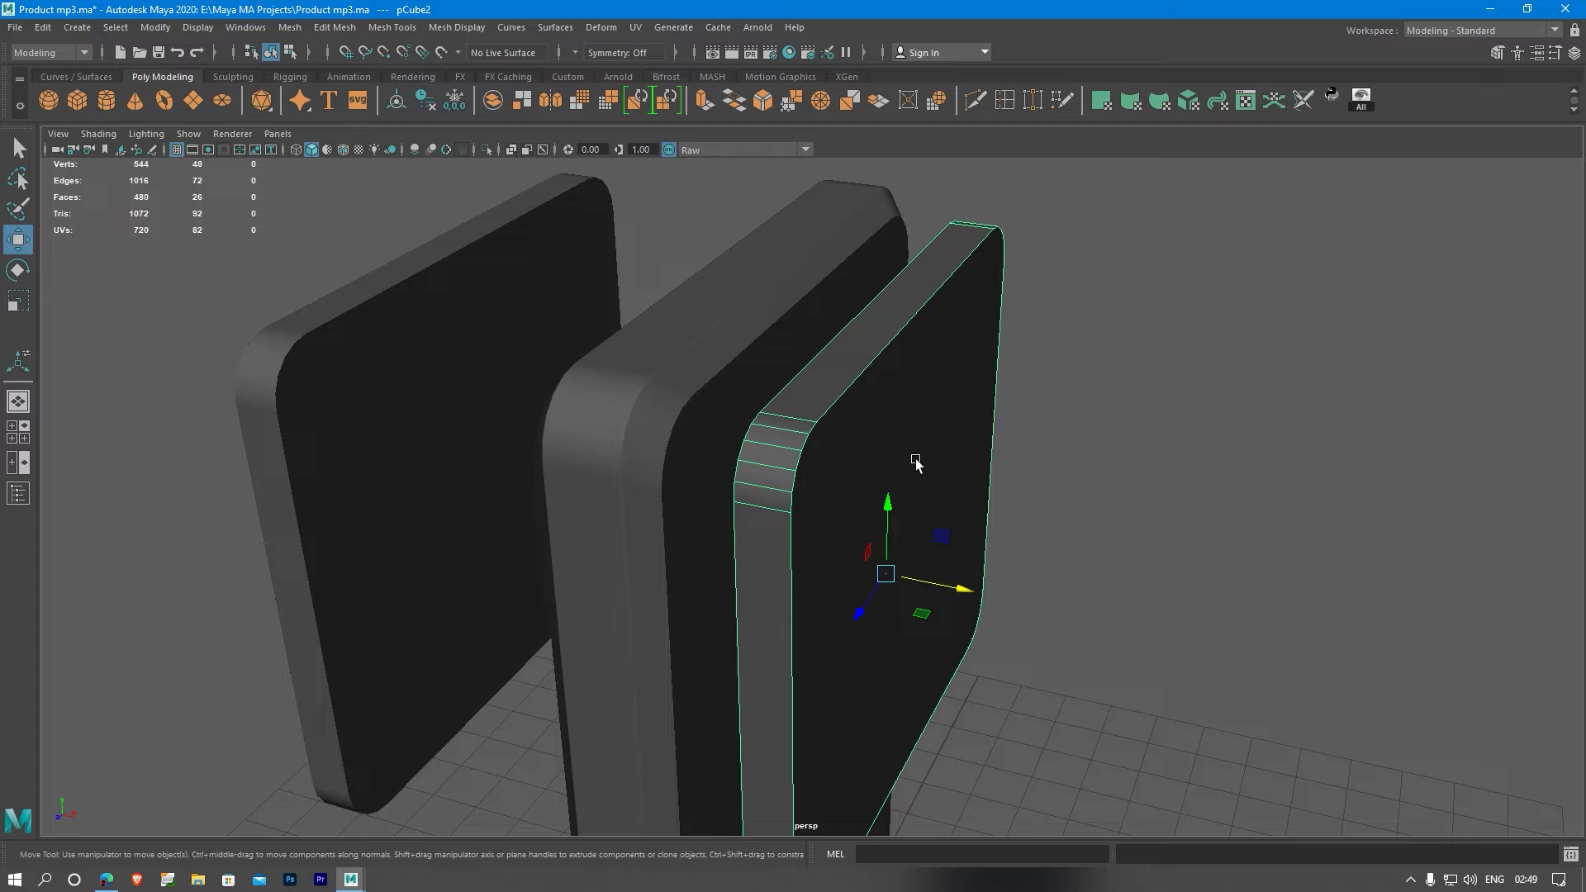
pyautogui.moveTo(798, 430); pyautogui.dragTo(842, 423, button='right')
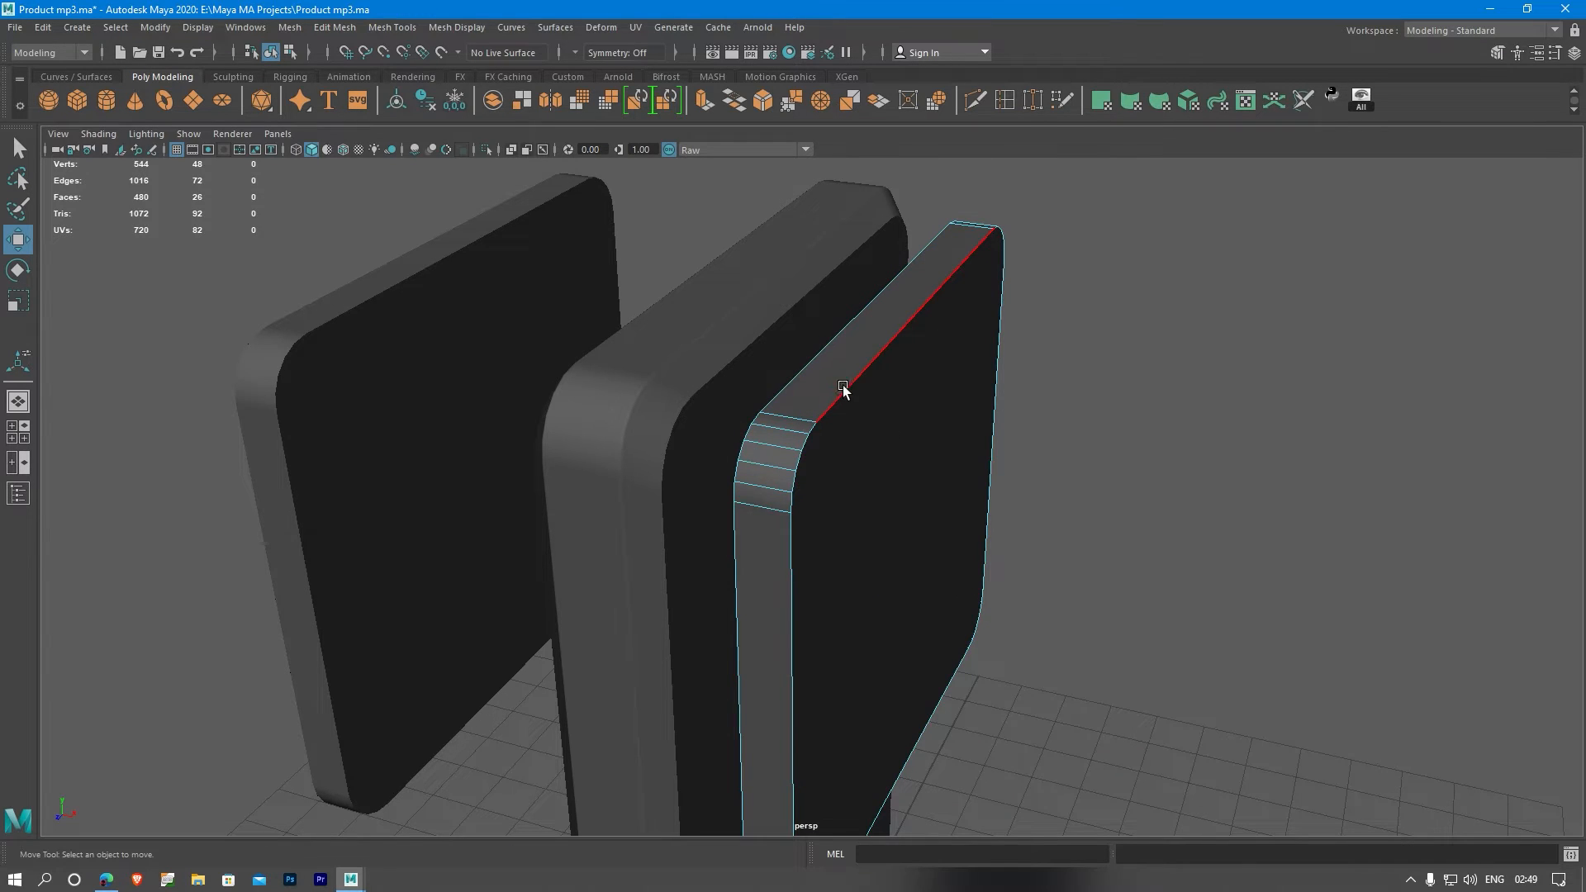
pyautogui.click(843, 389)
pyautogui.keyDown('shift'); pyautogui.click(786, 549); pyautogui.keyUp('shift')
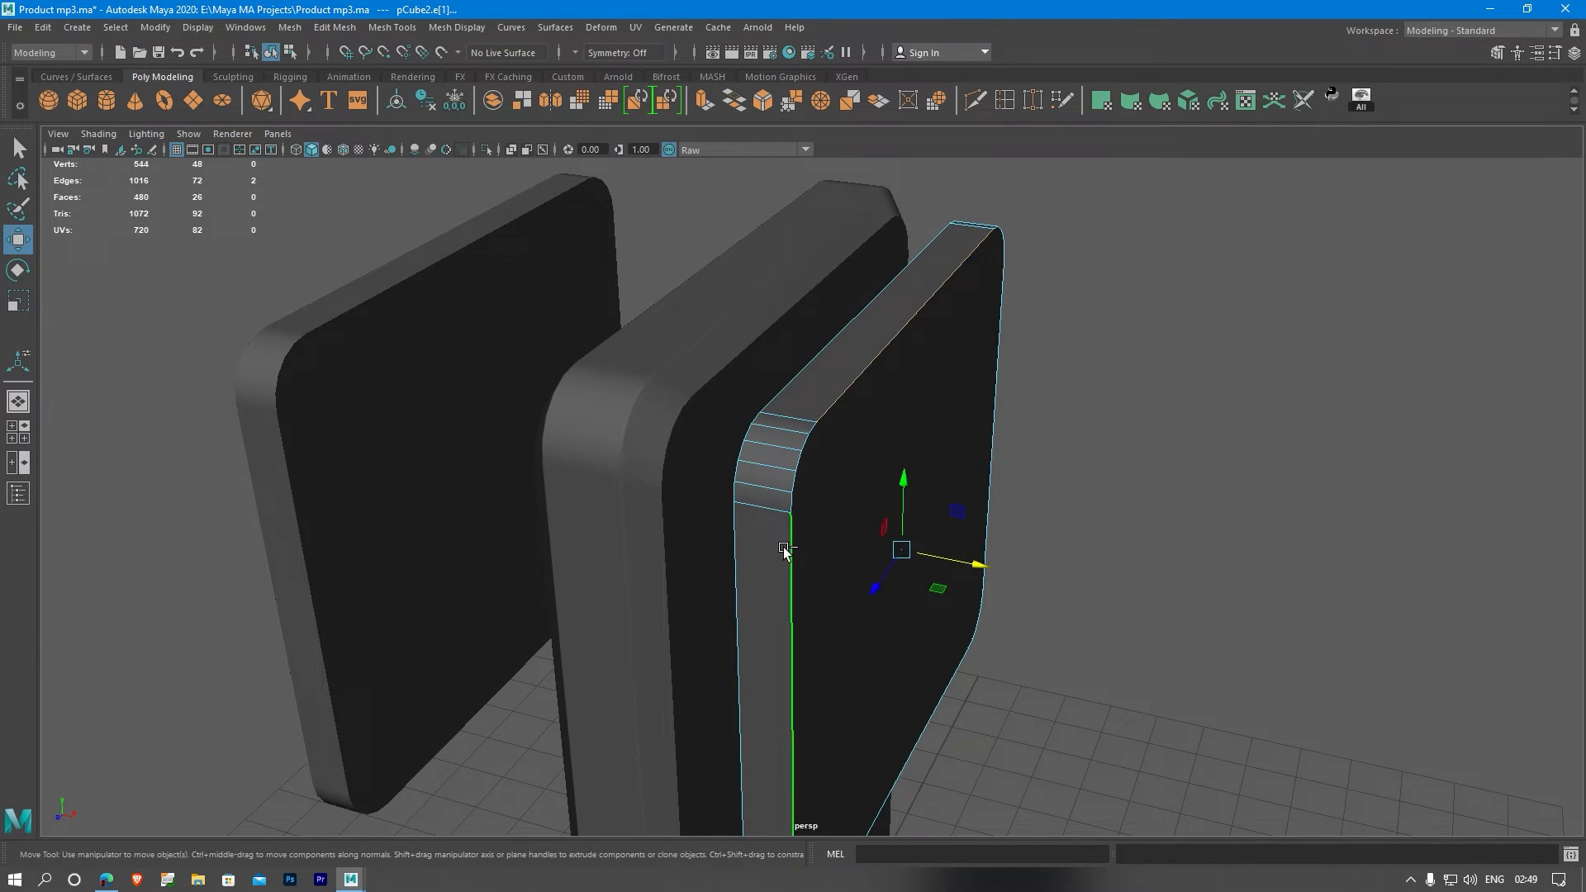
pyautogui.keyDown('shift'); pyautogui.click(802, 459); pyautogui.keyUp('shift')
pyautogui.keyDown('shift'); pyautogui.click(795, 500); pyautogui.keyUp('shift')
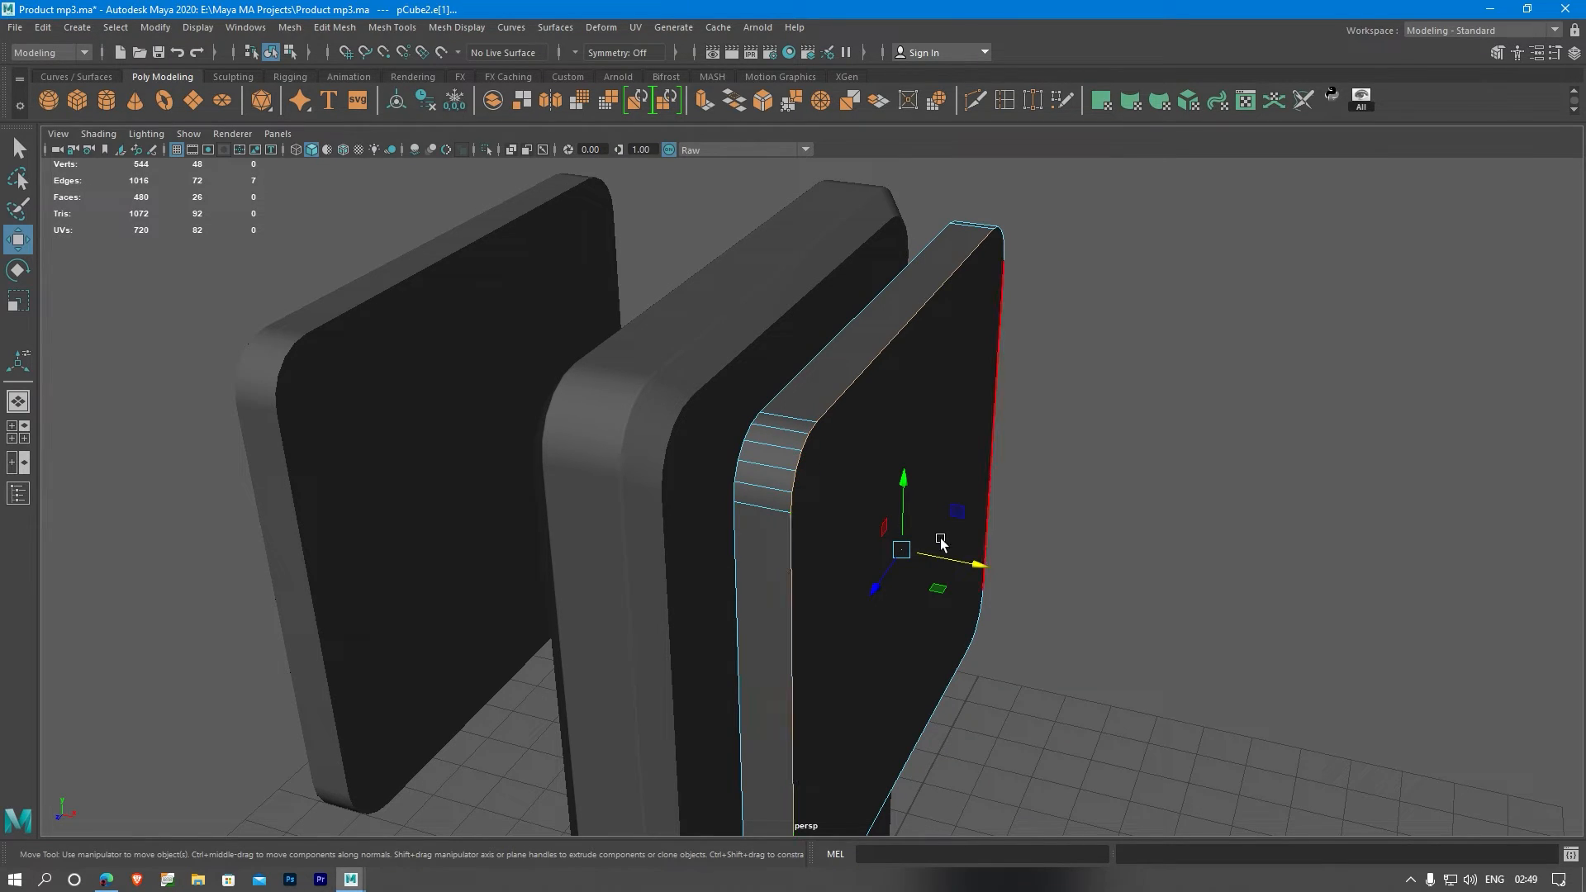
# - Add the bottom edge and the remaining three rounded corners of the plate's outer face to the edge selection
pyautogui.keyDown('alt'); pyautogui.moveTo(951, 537); pyautogui.dragTo(722, 676); pyautogui.keyUp('alt')
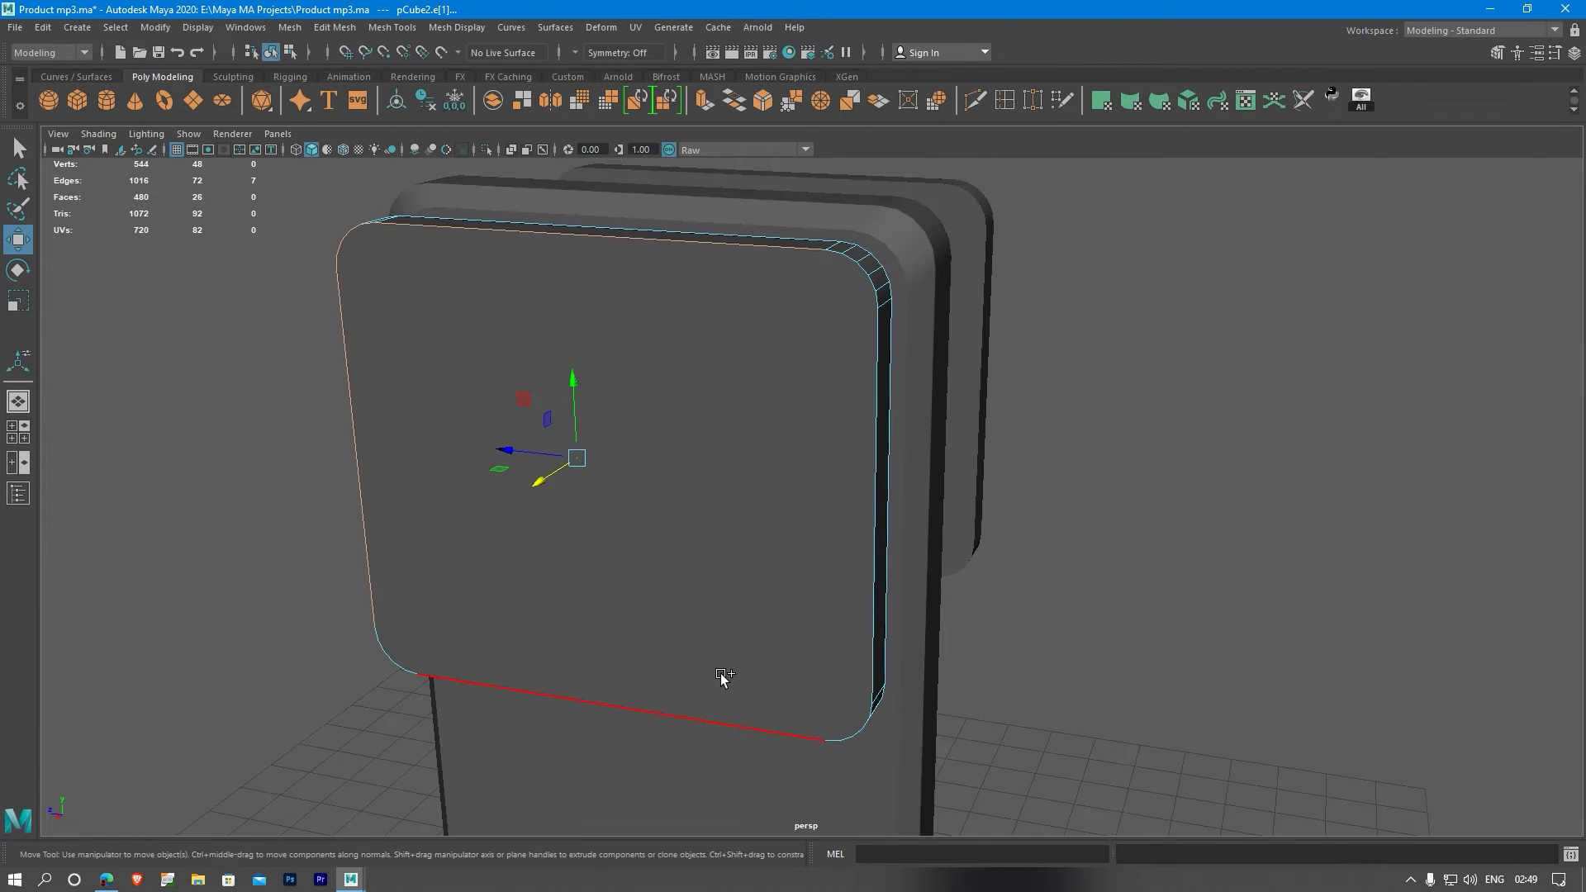
pyautogui.keyDown('shift'); pyautogui.click(702, 686); pyautogui.keyUp('shift')
pyautogui.keyDown('shift'); pyautogui.click(851, 723); pyautogui.keyUp('shift')
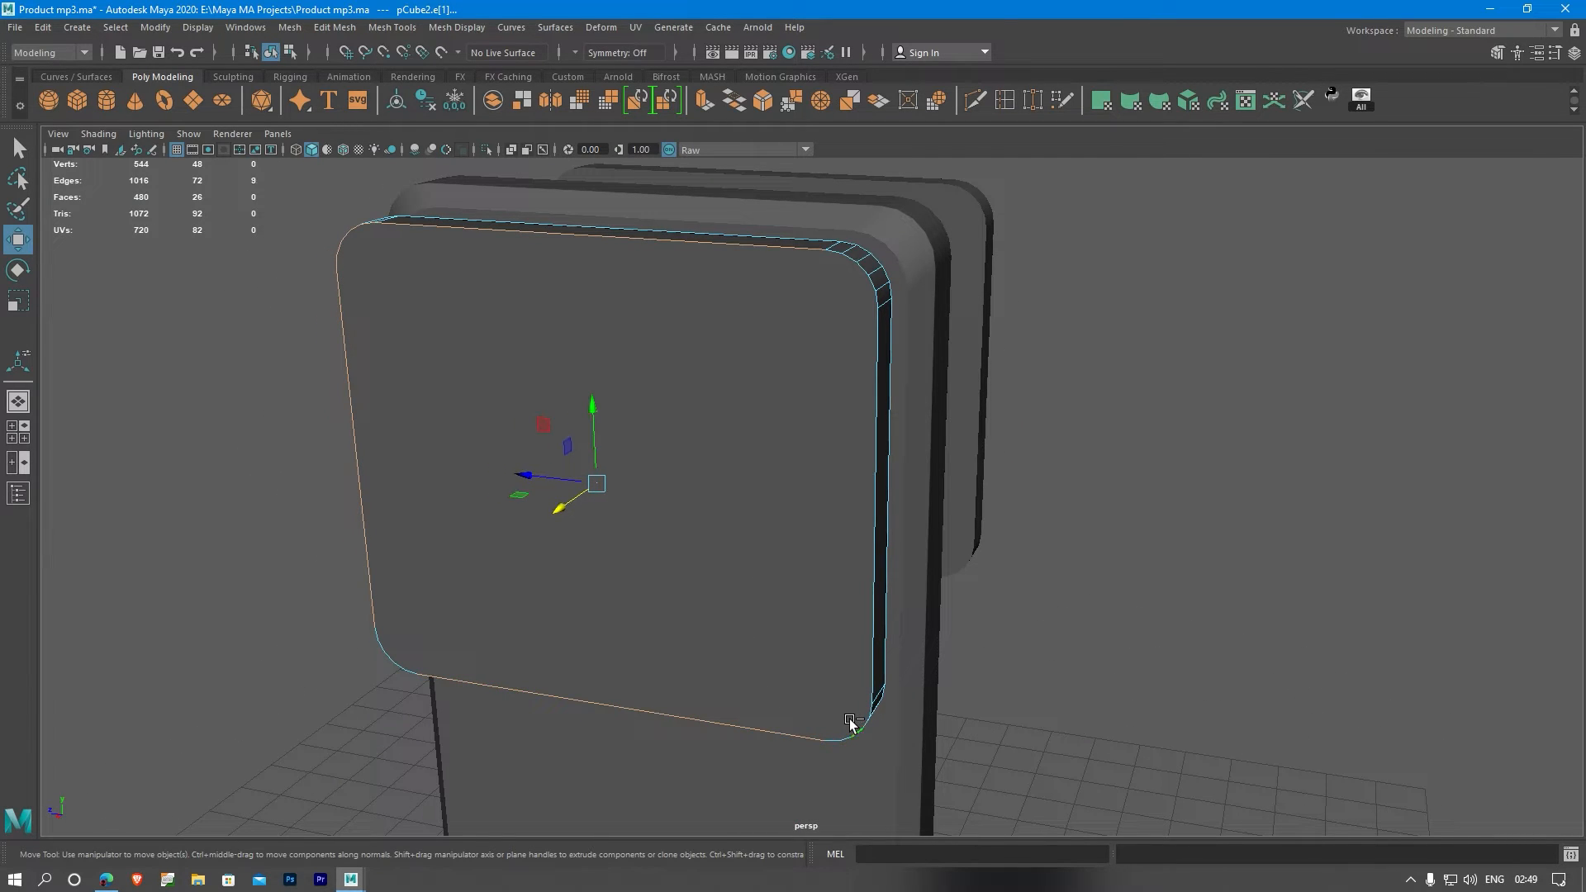
pyautogui.keyDown('shift'); pyautogui.click(874, 694); pyautogui.keyUp('shift')
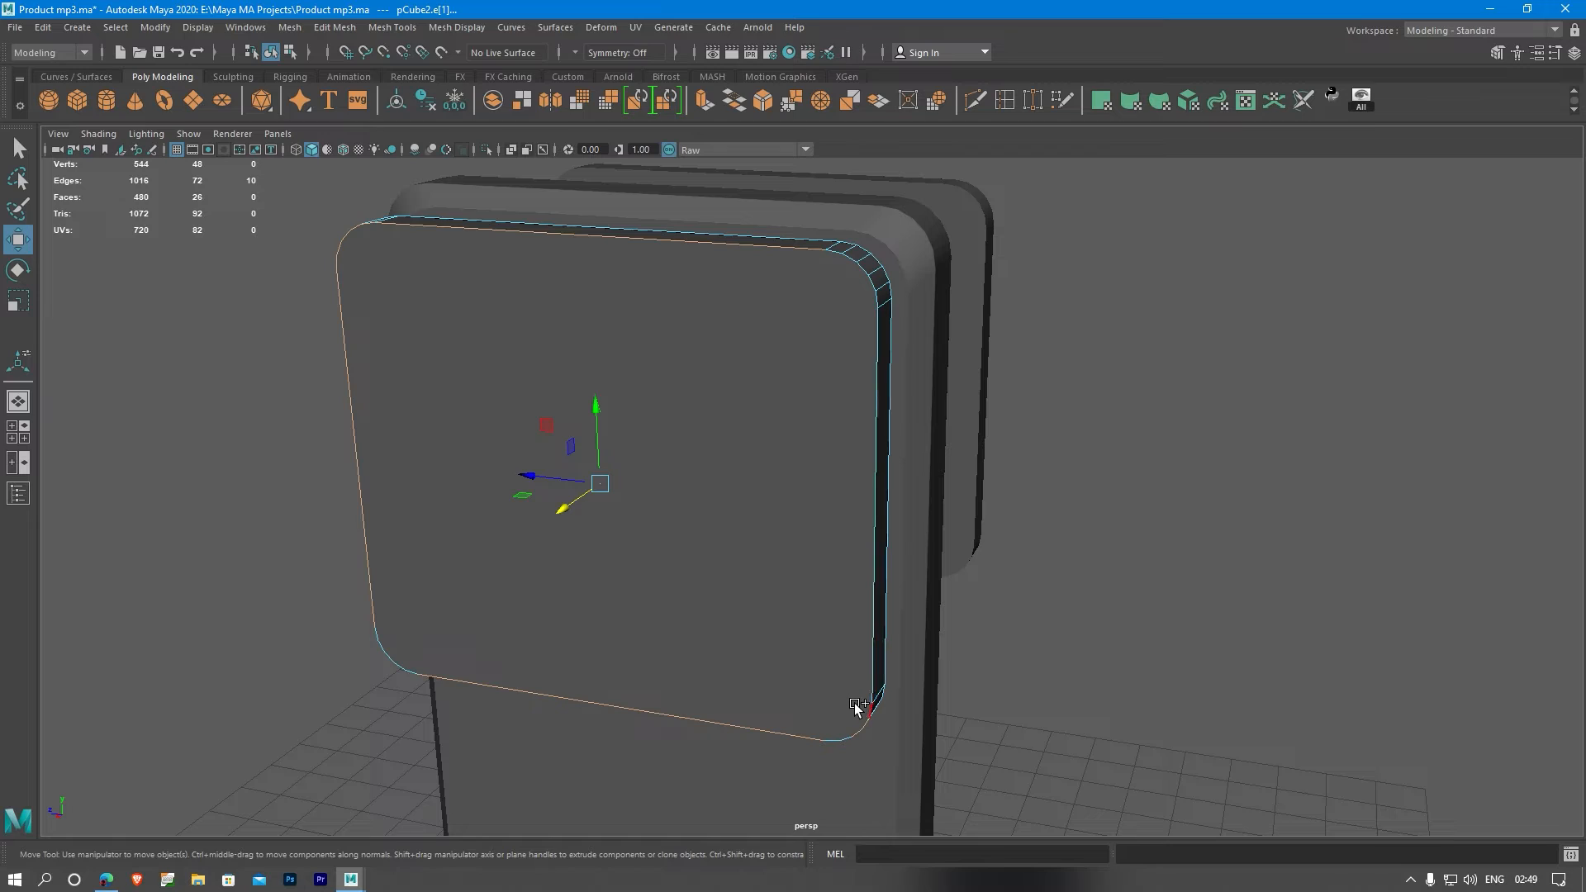
pyautogui.keyDown('shift'); pyautogui.click(849, 728); pyautogui.keyUp('shift')
pyautogui.keyDown('shift'); pyautogui.click(817, 737); pyautogui.keyUp('shift')
pyautogui.keyDown('shift'); pyautogui.click(394, 623); pyautogui.keyUp('shift')
pyautogui.keyDown('shift'); pyautogui.click(387, 622); pyautogui.keyUp('shift')
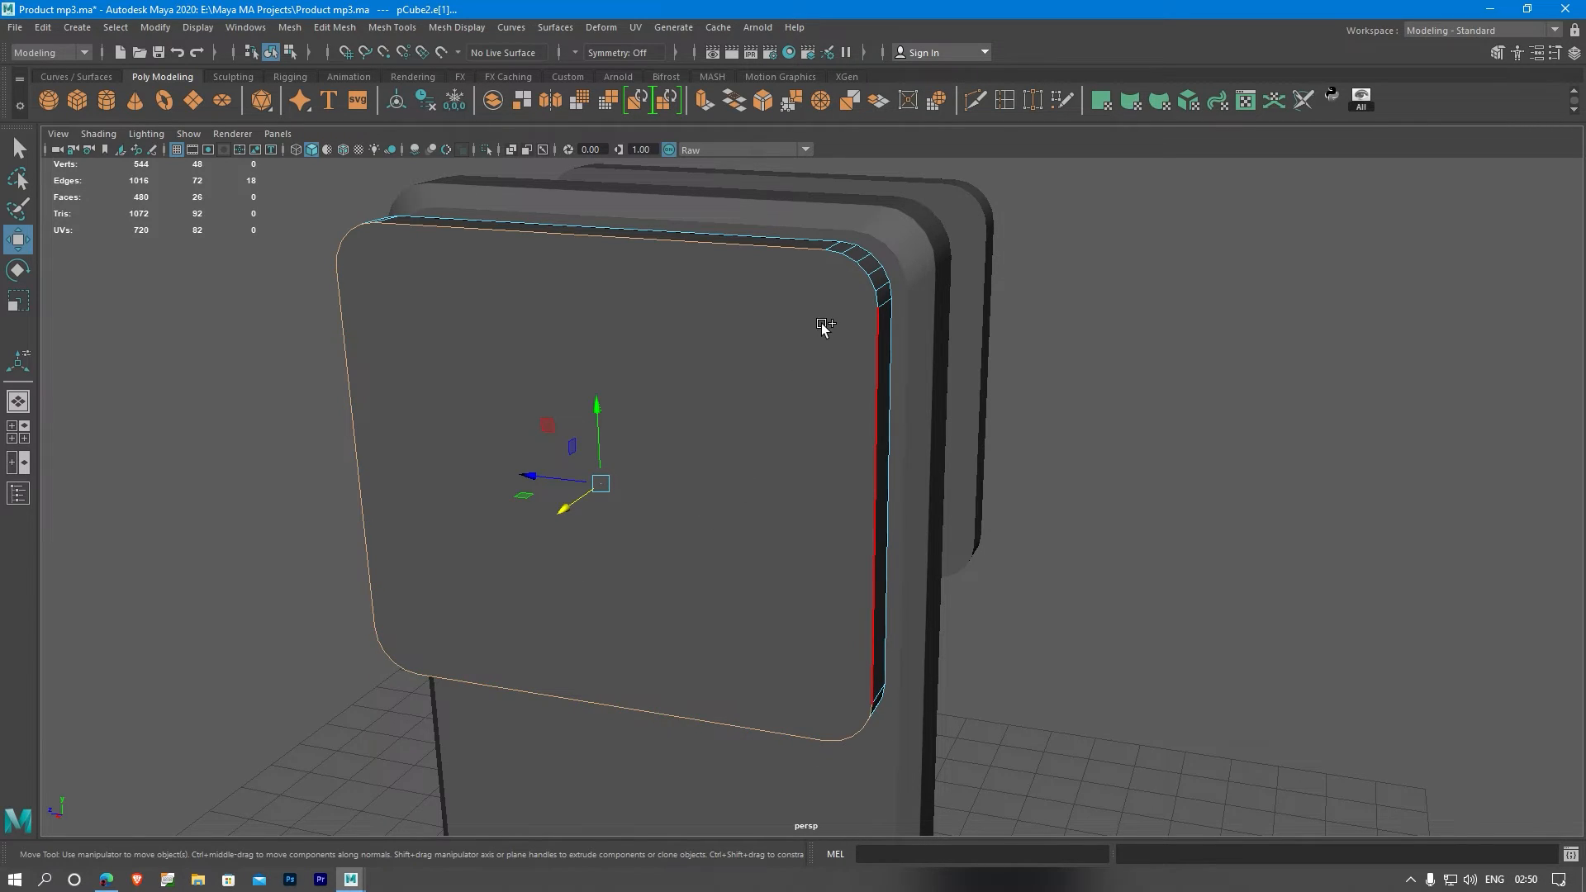
pyautogui.keyDown('shift'); pyautogui.click(843, 265); pyautogui.keyUp('shift')
pyautogui.keyDown('shift'); pyautogui.click(829, 262); pyautogui.keyUp('shift')
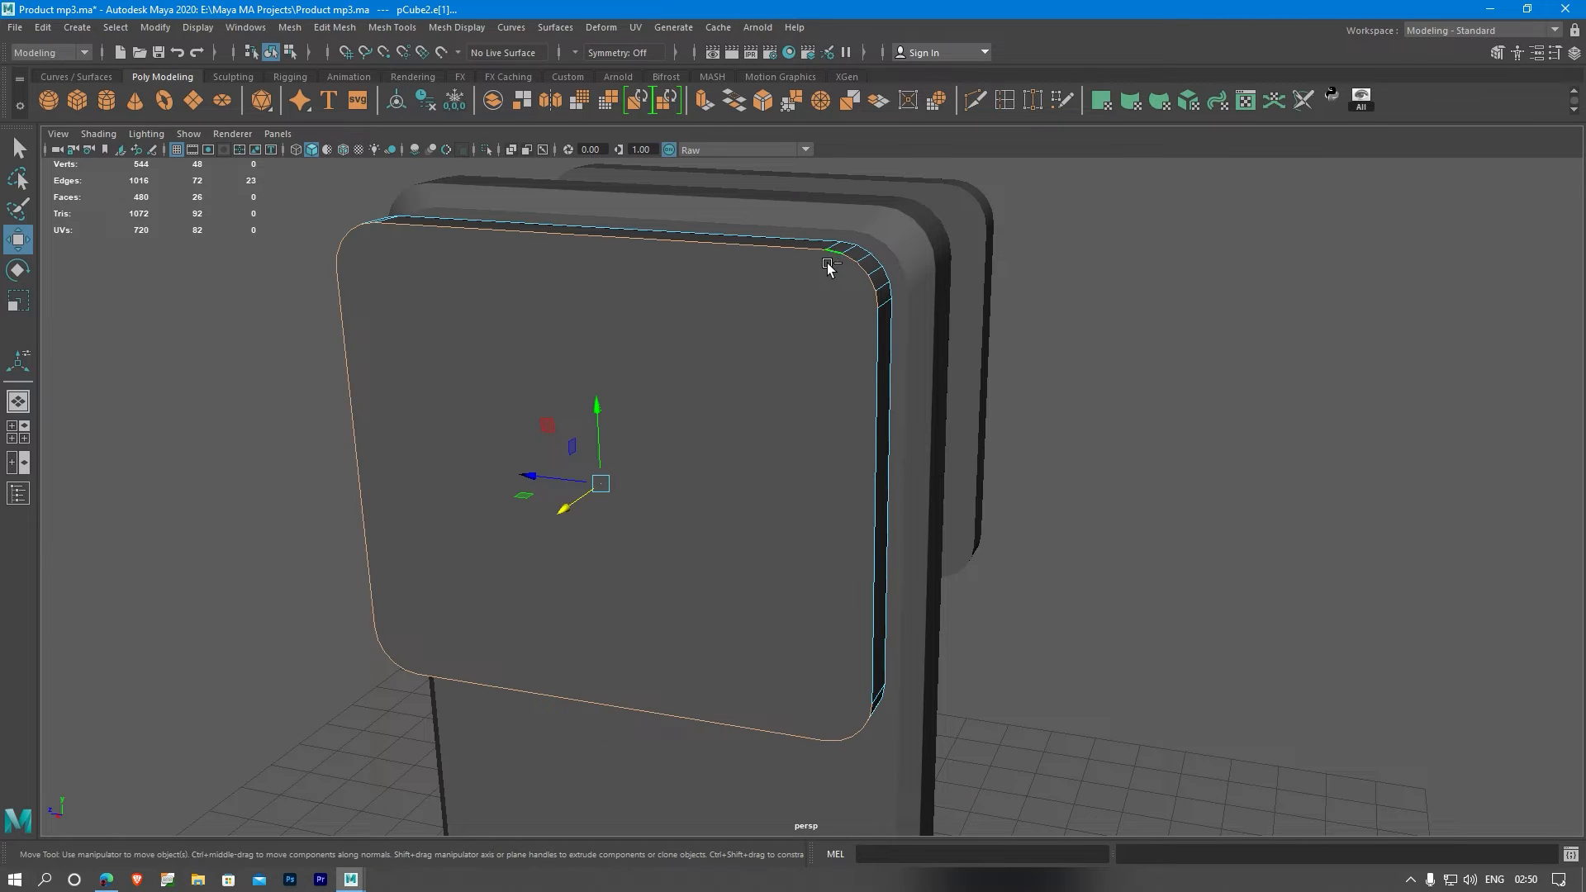
# - Try to bevel the selected outer-face edges with fraction 0.8, and undo the bevel
pyautogui.keyDown('alt'); pyautogui.moveTo(706, 488); pyautogui.dragTo(829, 514); pyautogui.keyUp('alt')
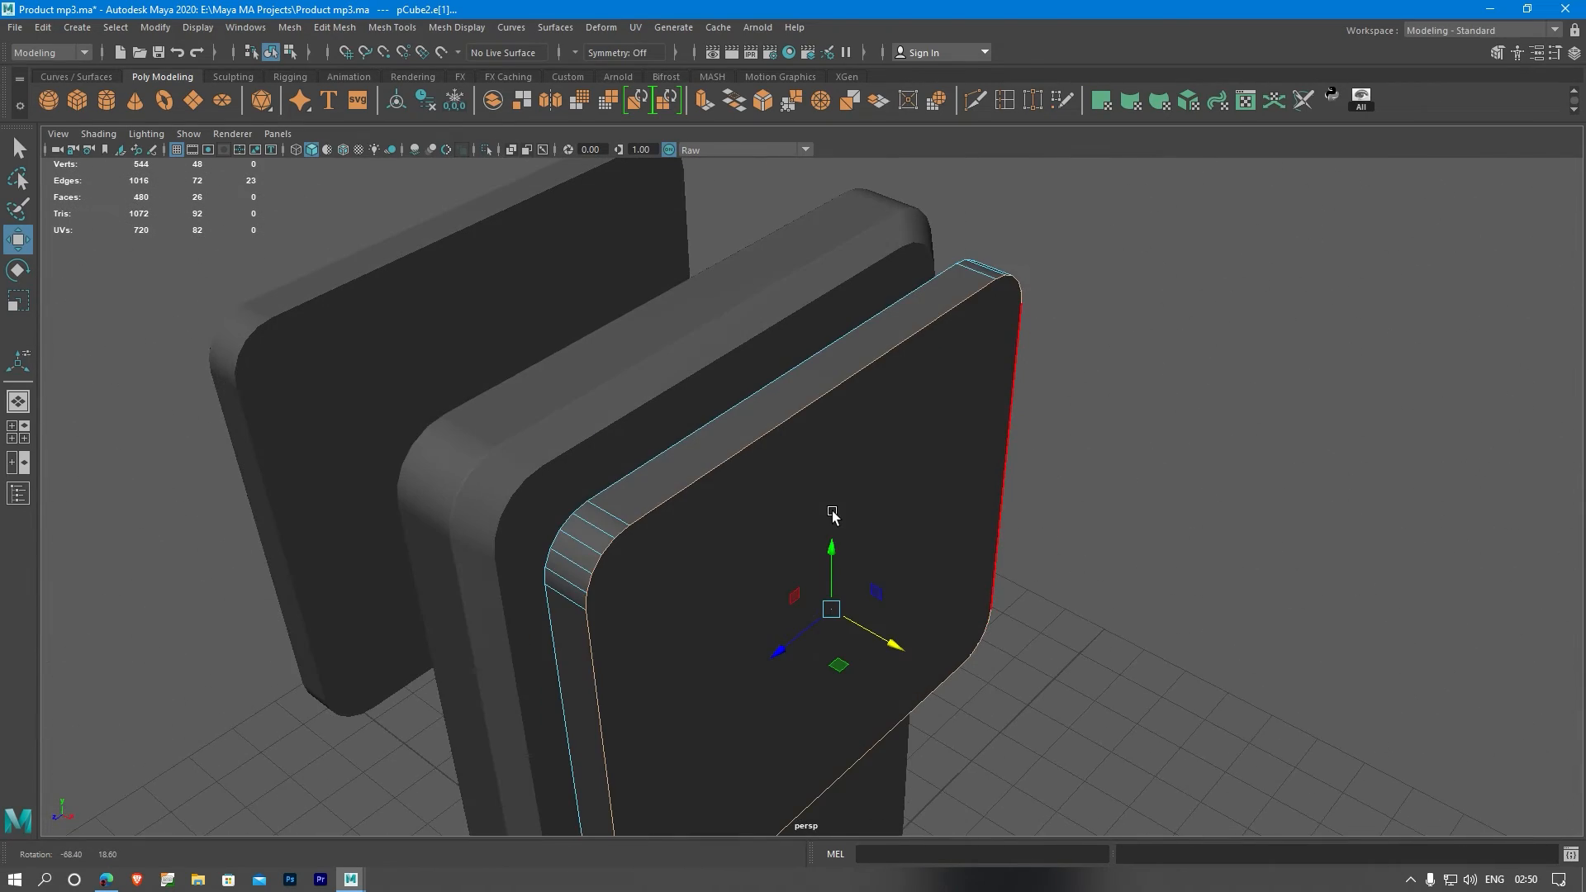
pyautogui.click(330, 27)
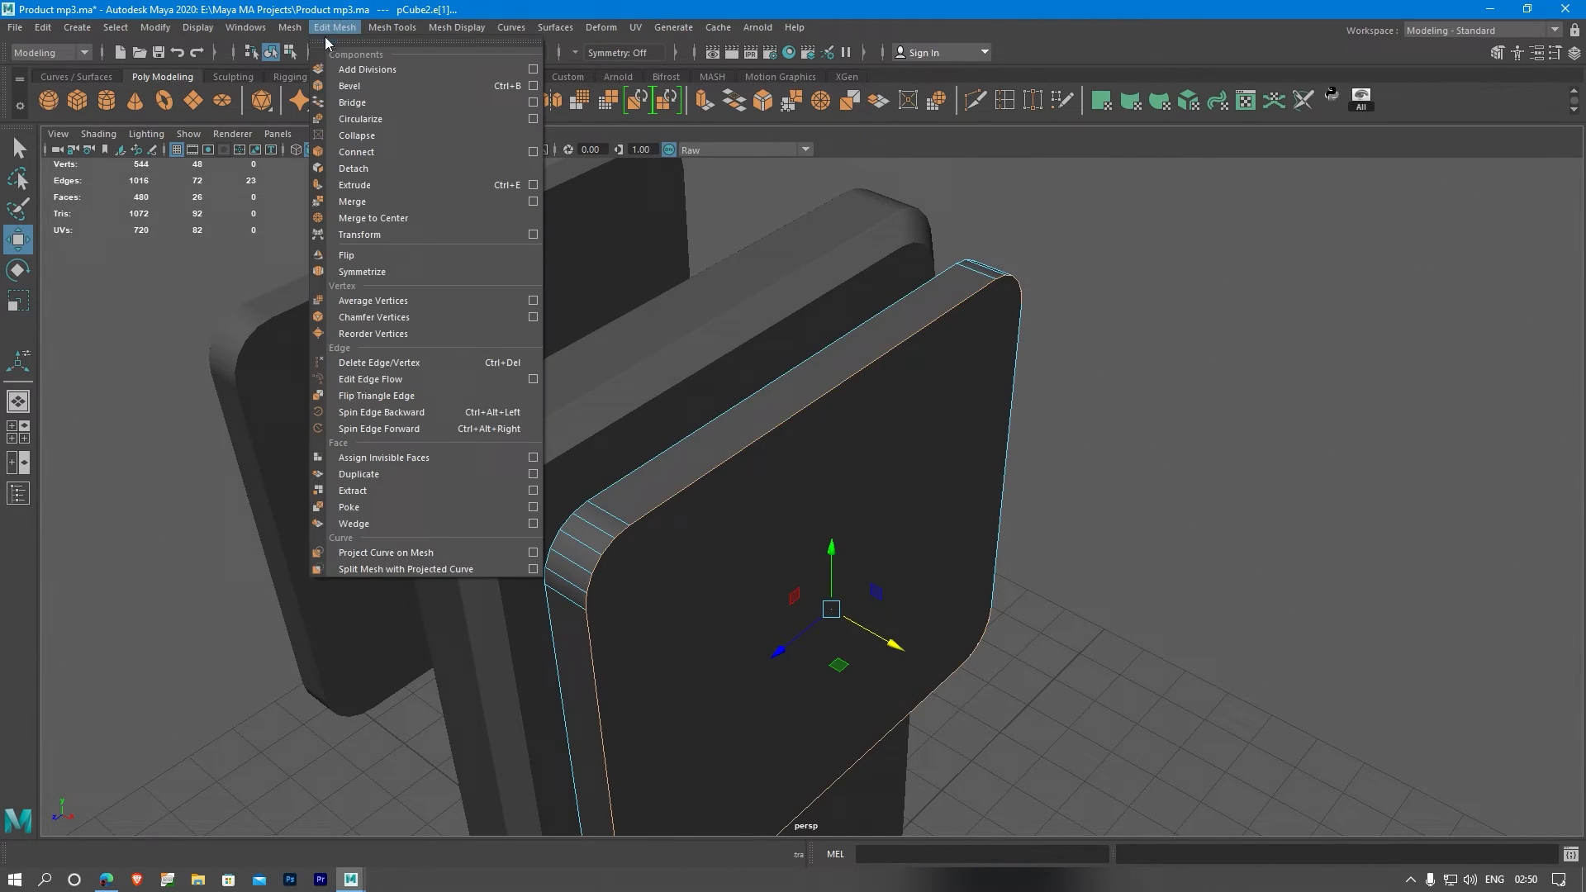
pyautogui.click(359, 87)
pyautogui.moveTo(822, 489)
pyautogui.keyDown('alt'); pyautogui.mouseDown()
pyautogui.moveTo(790, 473)
pyautogui.moveTo(895, 479)
pyautogui.moveTo(772, 513)
pyautogui.moveTo(826, 506)
pyautogui.moveTo(776, 499)
pyautogui.moveTo(834, 508)
pyautogui.mouseUp(); pyautogui.keyUp('alt')
pyautogui.moveTo(1244, 518); pyautogui.dragTo(1254, 518)
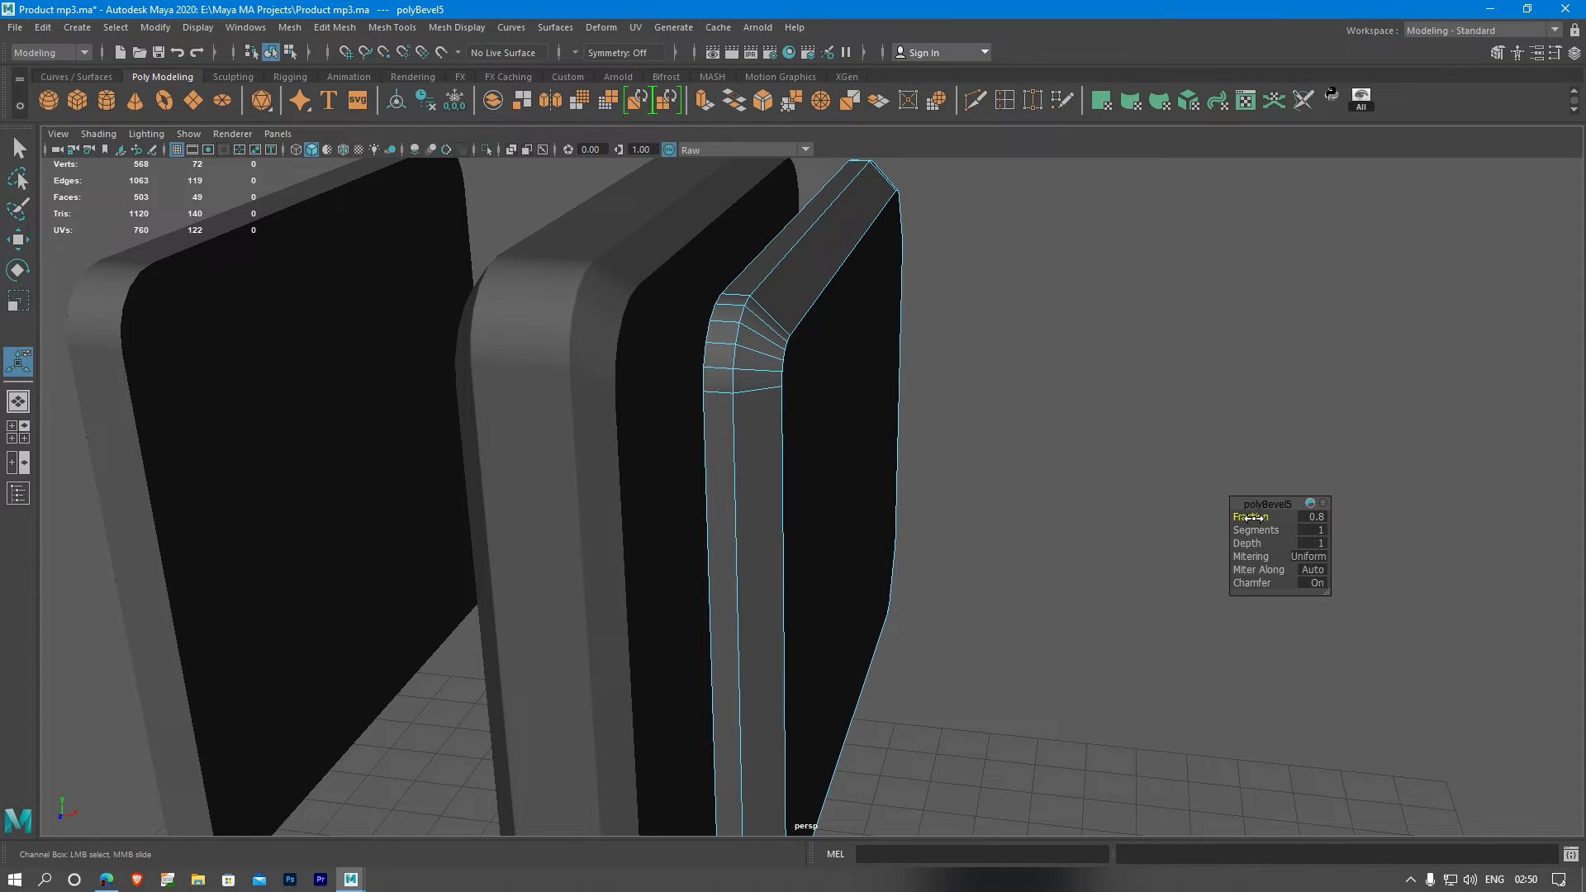
pyautogui.keyDown('alt'); pyautogui.moveTo(965, 476); pyautogui.dragTo(726, 425); pyautogui.keyUp('alt')
pyautogui.hotkey('ctrl', 'z')
pyautogui.hotkey('ctrl', 'z')
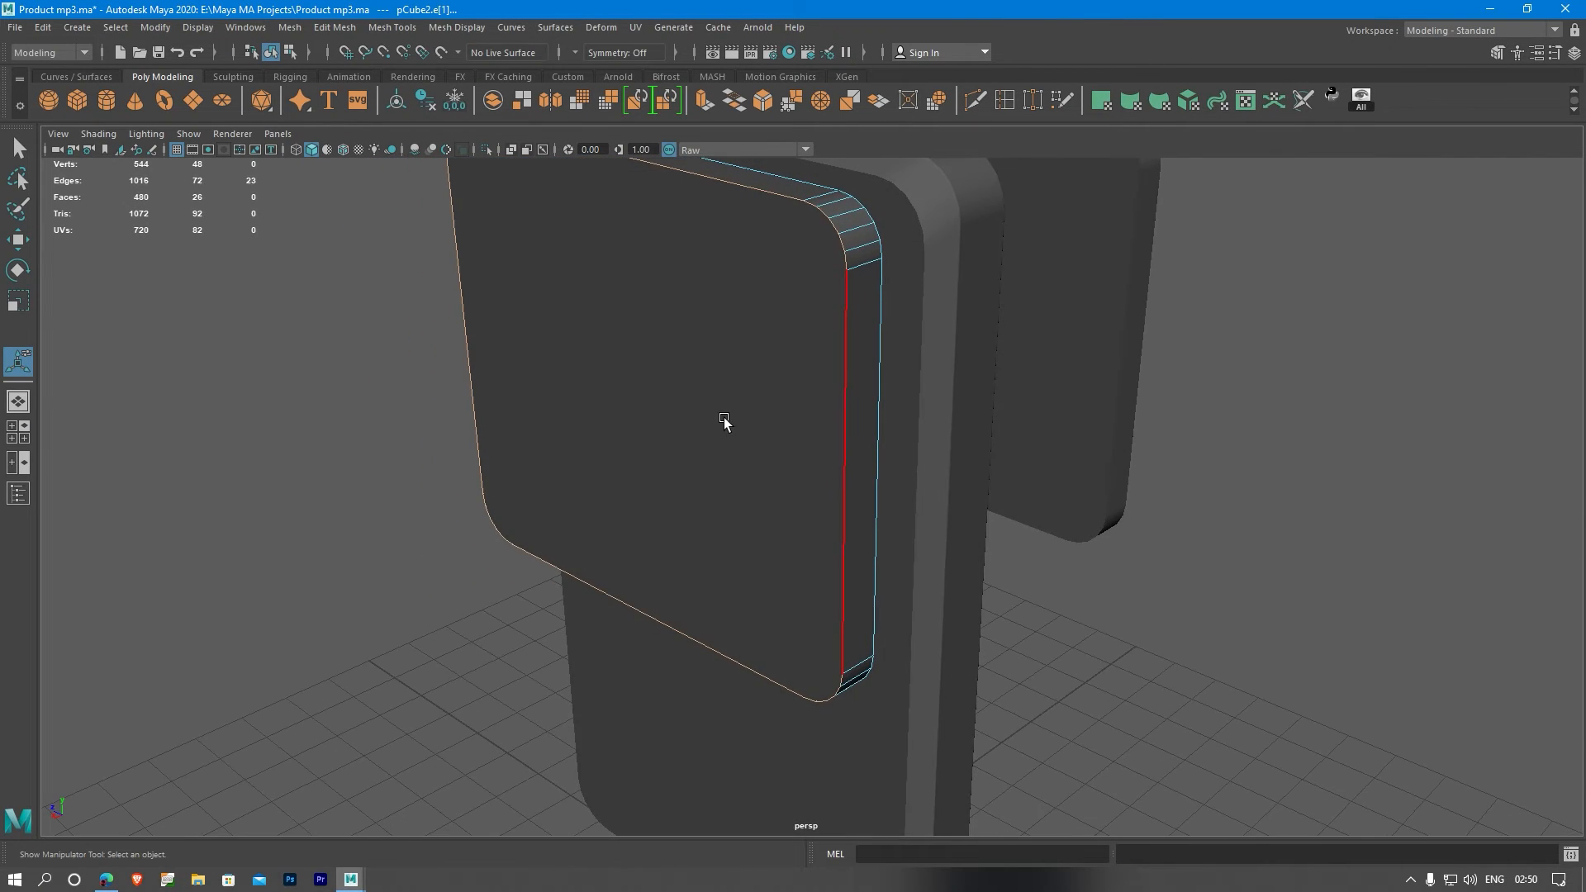
# - Add the missing vertical edge to the selection and bevel the plate's whole outer outline with fraction 0.5 and 1 segment
pyautogui.keyDown('ctrl'); pyautogui.click(838, 263); pyautogui.keyUp('ctrl')
pyautogui.keyDown('shift'); pyautogui.click(837, 276); pyautogui.keyUp('shift')
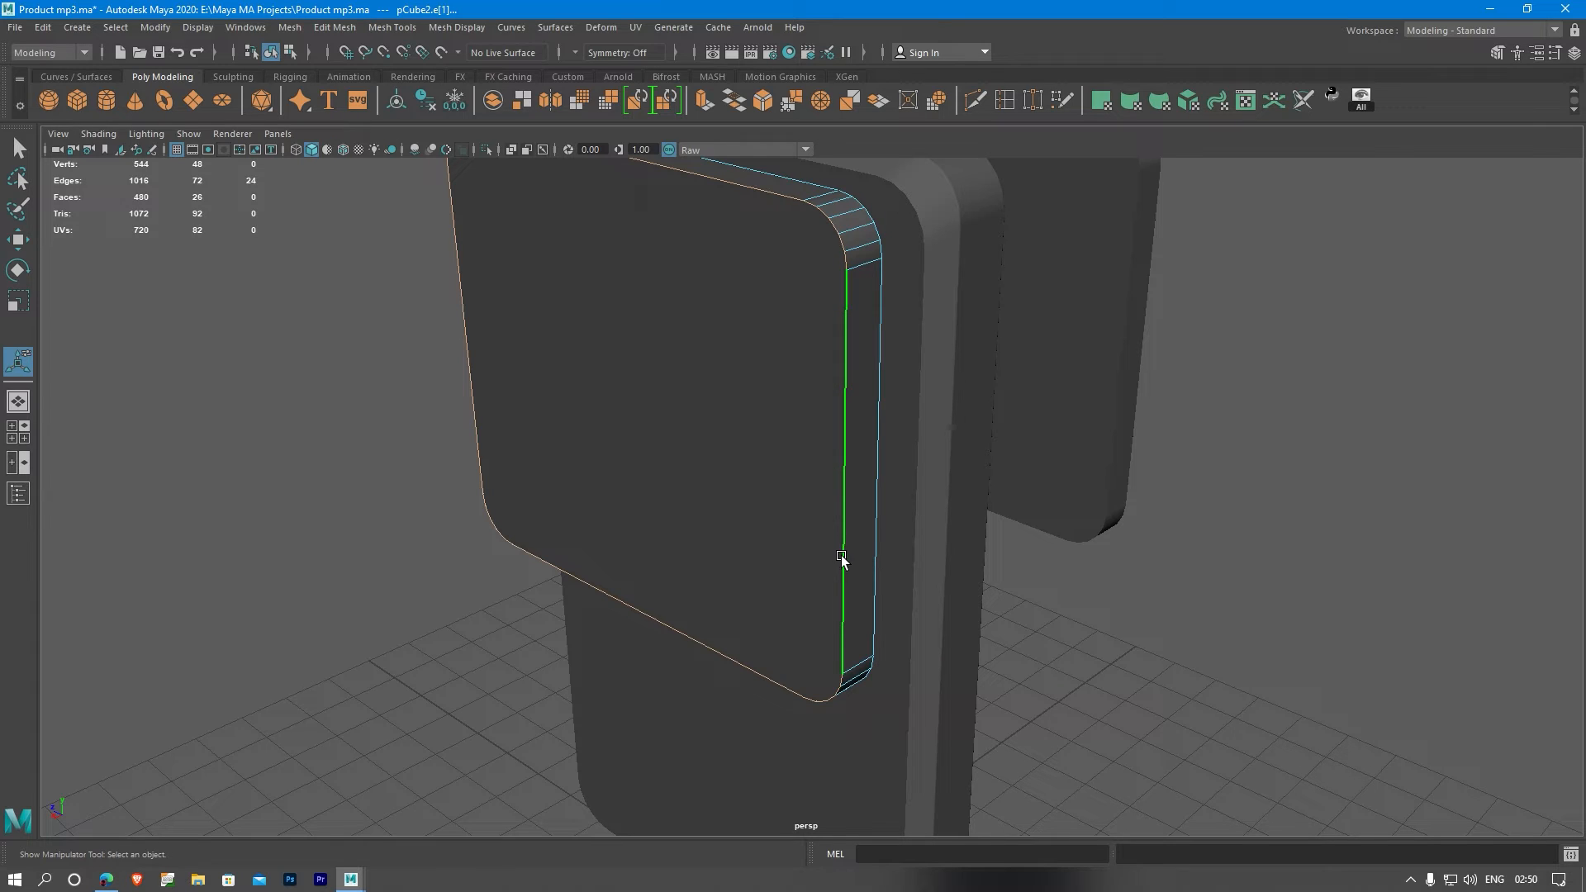
pyautogui.keyDown('alt'); pyautogui.moveTo(751, 548); pyautogui.dragTo(812, 554); pyautogui.keyUp('alt')
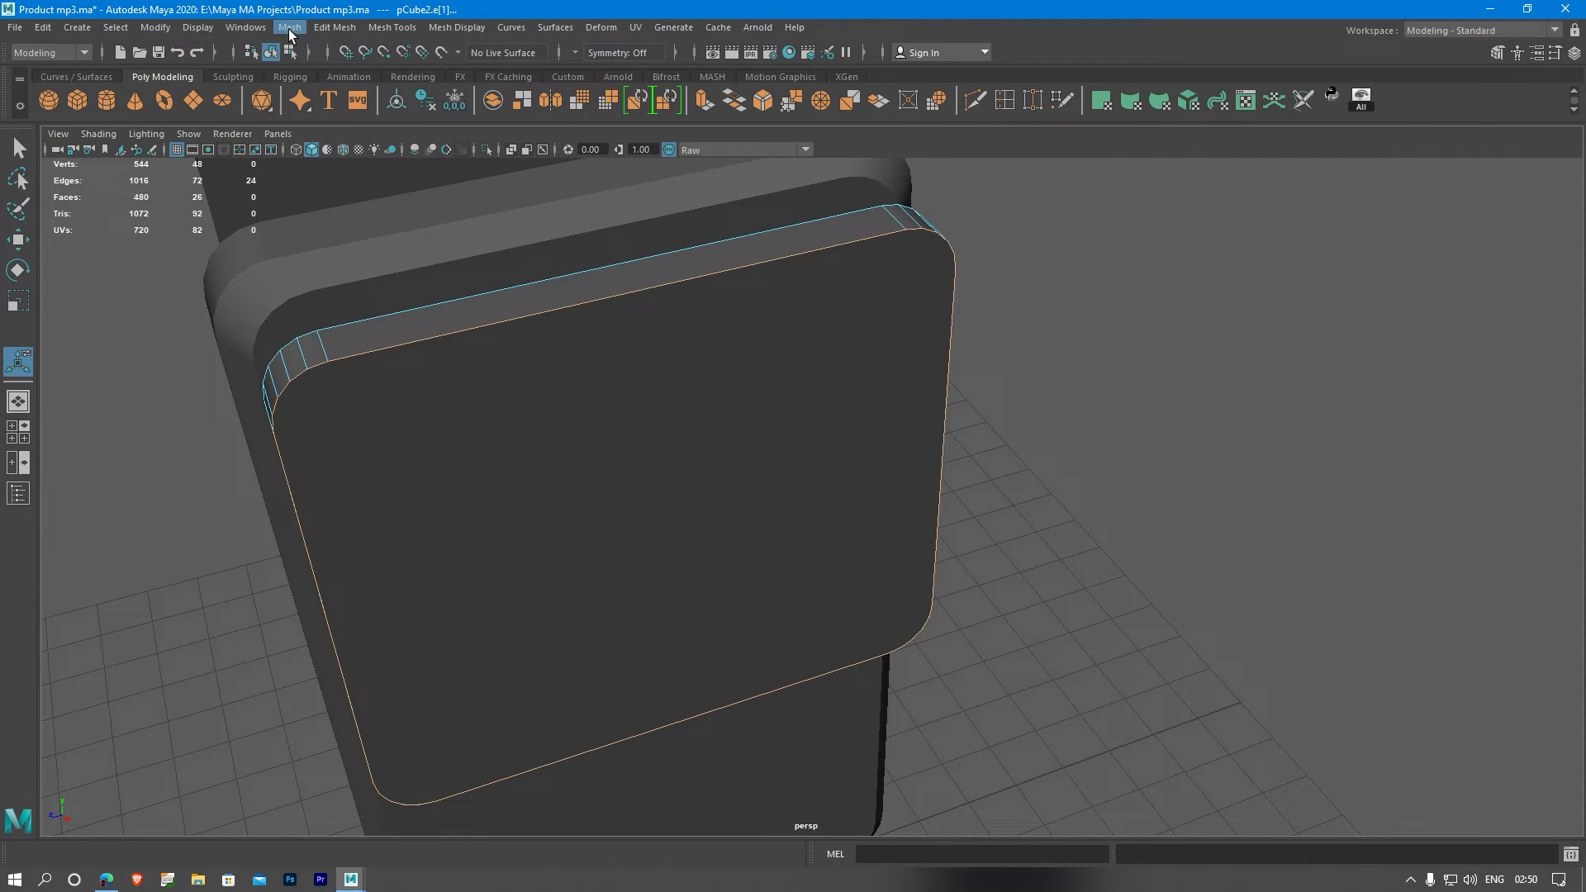
pyautogui.click(331, 29)
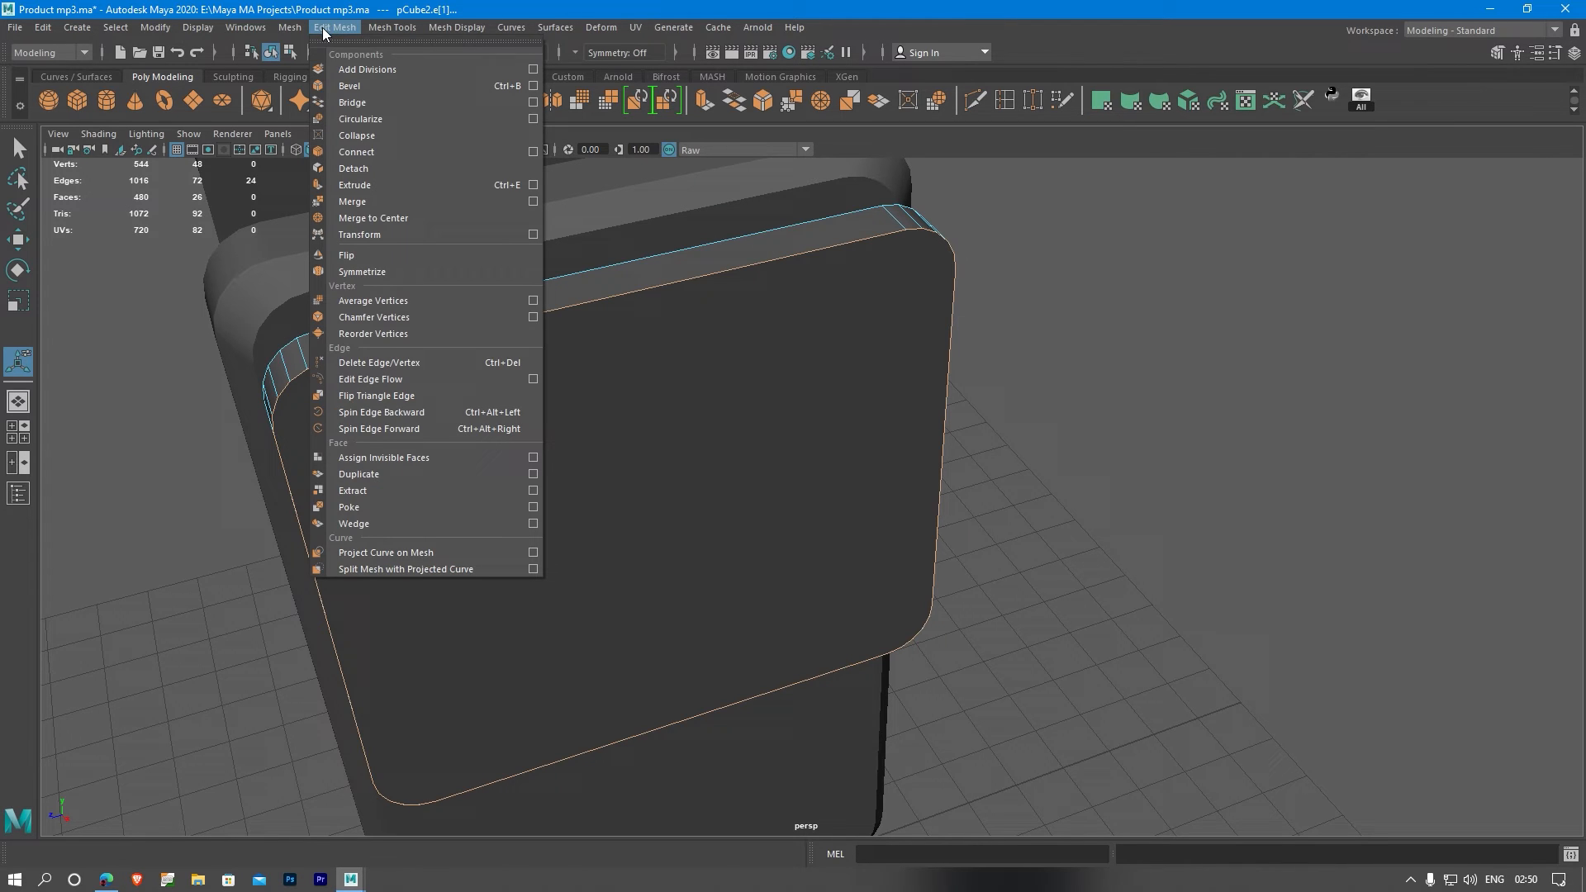
pyautogui.click(350, 86)
pyautogui.keyDown('alt'); pyautogui.moveTo(631, 360); pyautogui.dragTo(723, 354); pyautogui.keyUp('alt')
pyautogui.moveTo(1245, 518); pyautogui.dragTo(1258, 530)
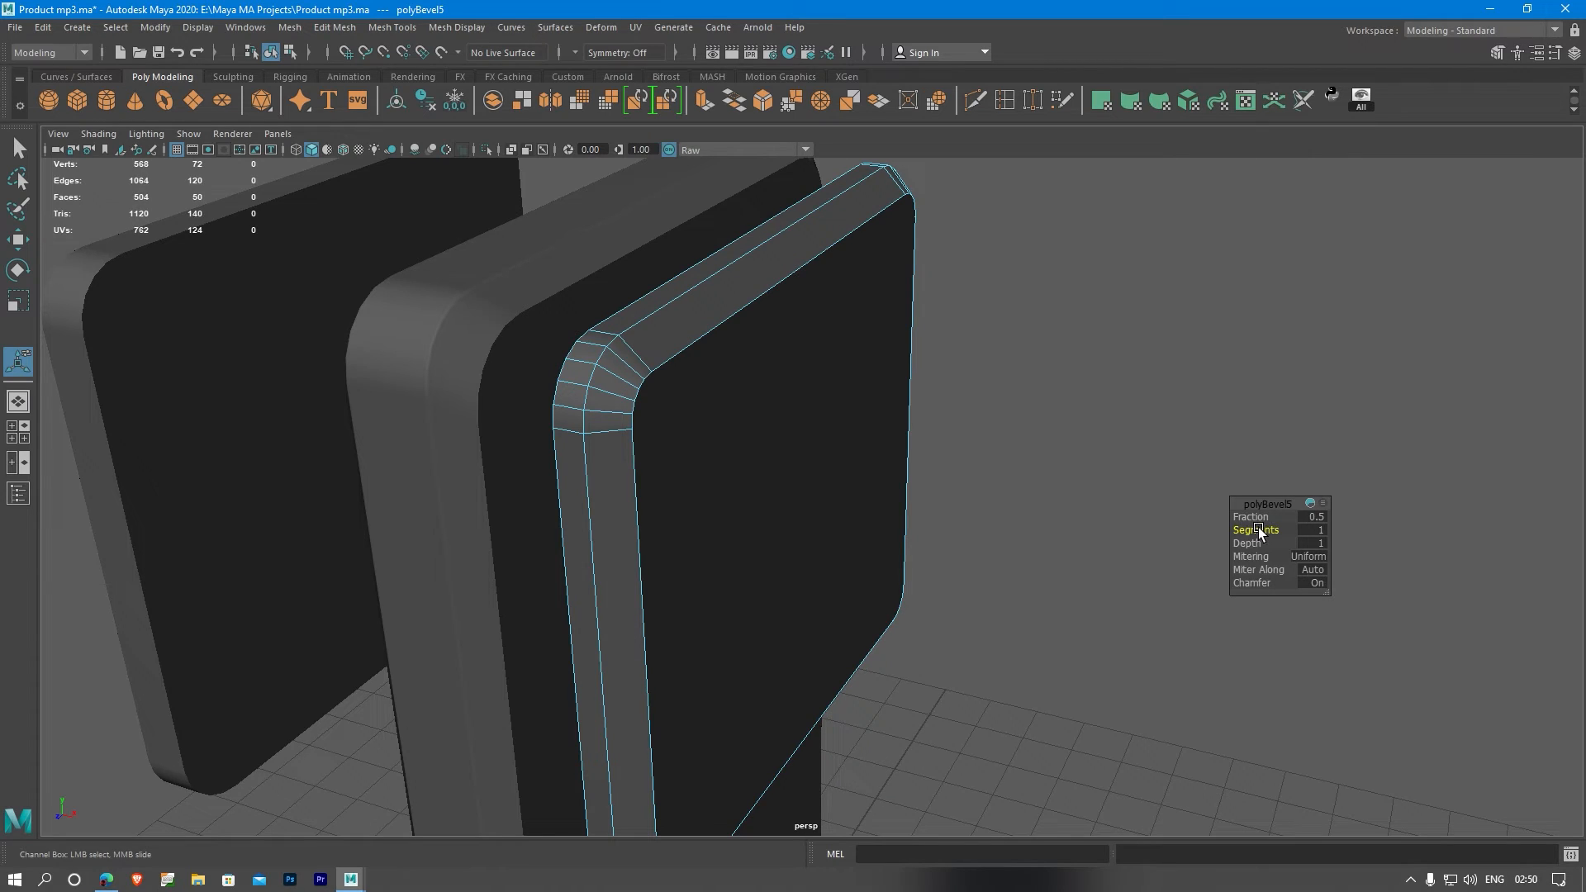
# - Select the plate's large outer face and move it slightly inward along X
pyautogui.moveTo(783, 421); pyautogui.dragTo(806, 468, button='right')
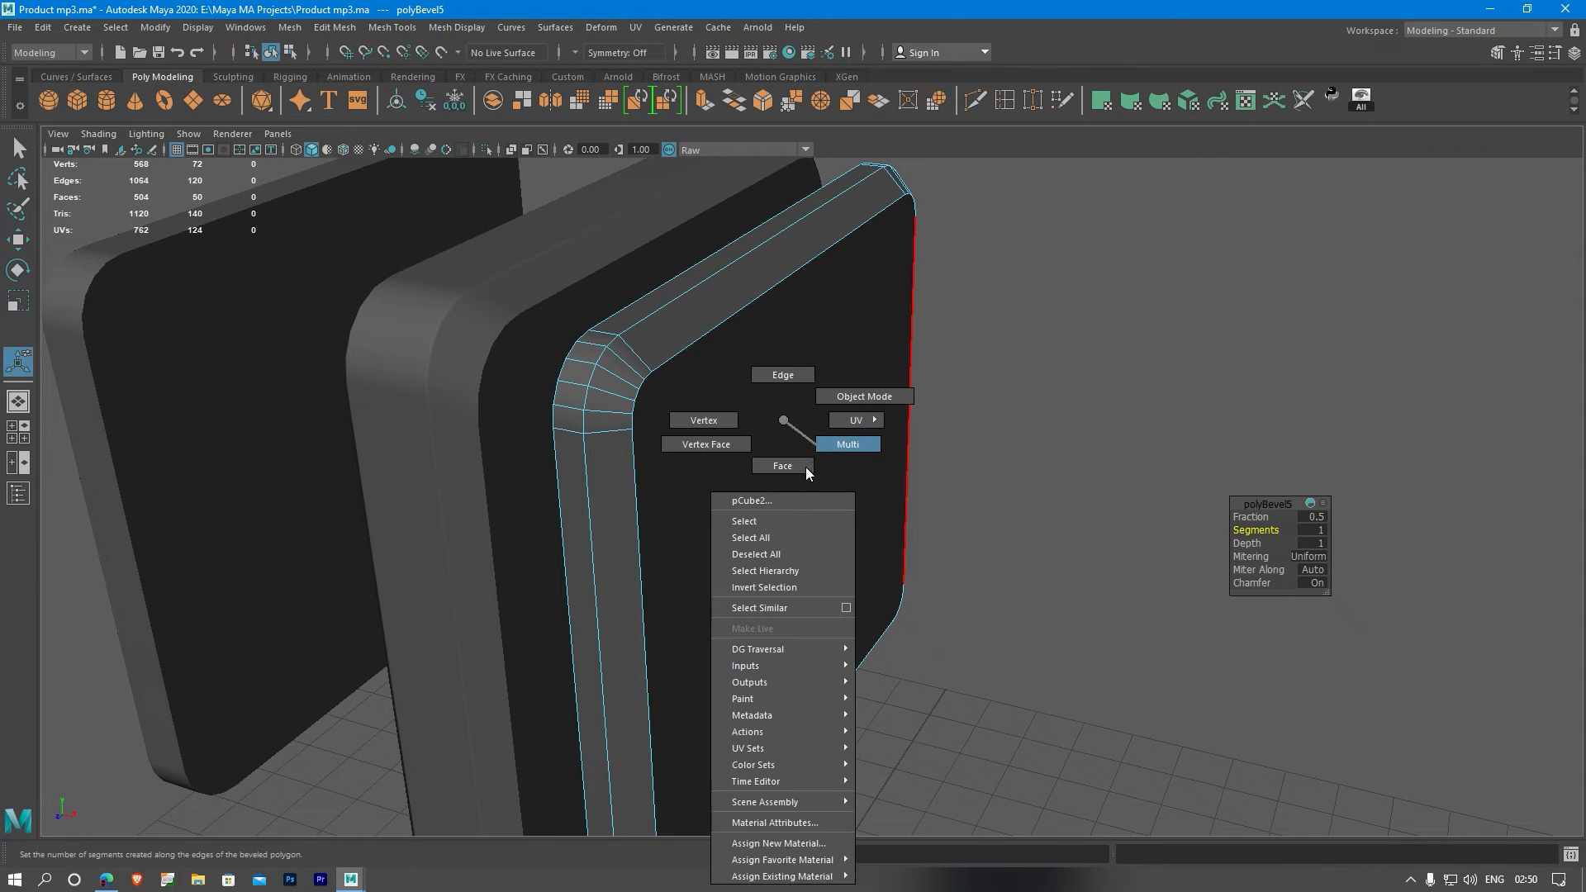
pyautogui.click(797, 463)
pyautogui.press('w')
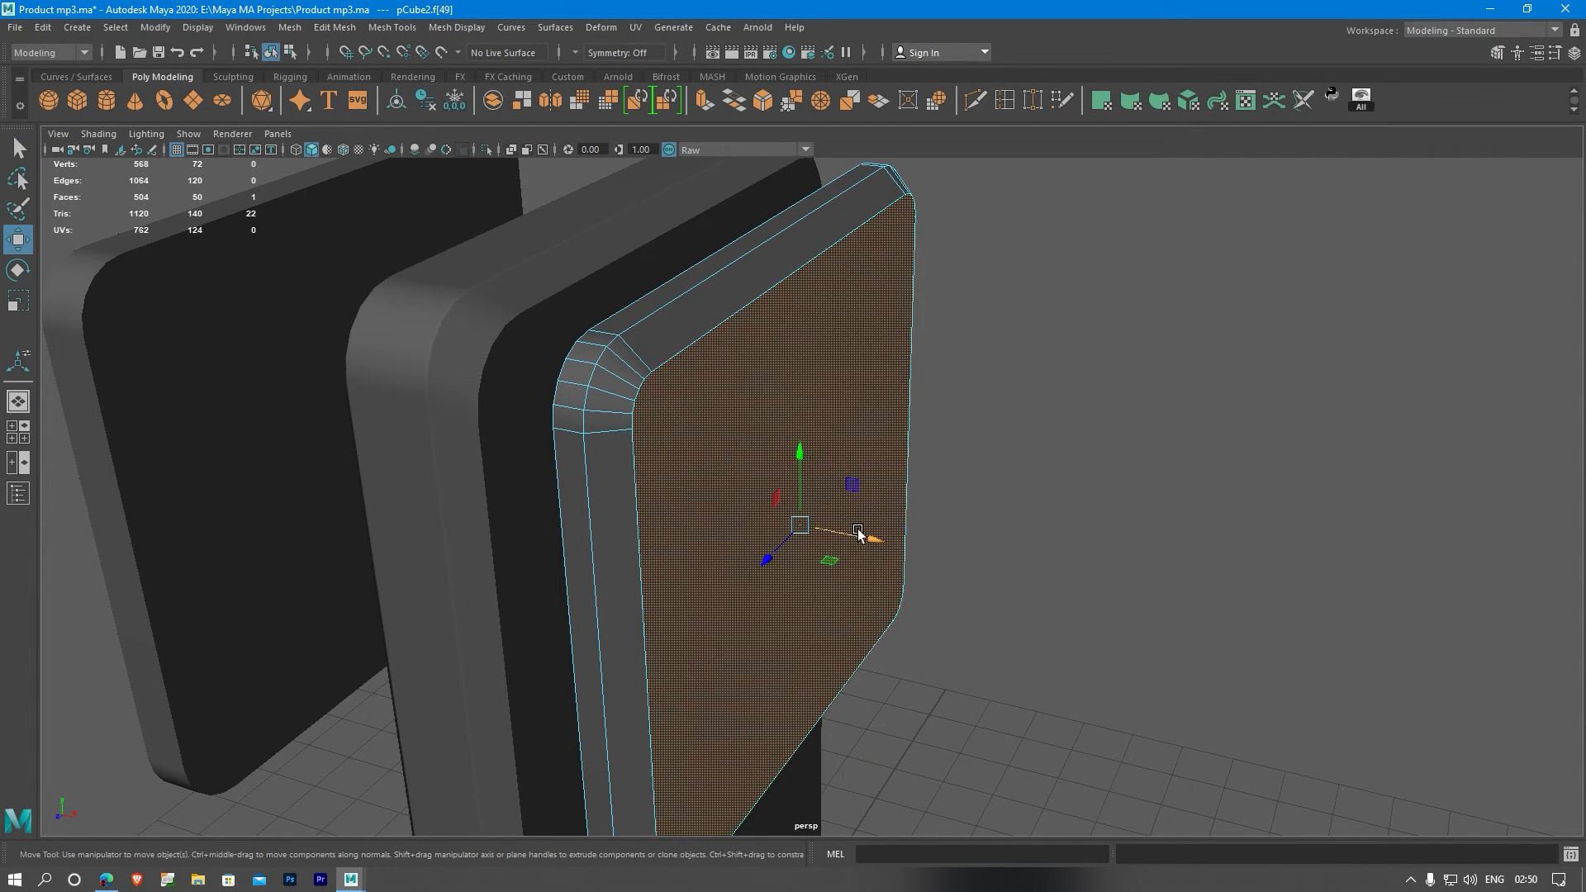
pyautogui.moveTo(858, 536); pyautogui.dragTo(672, 496)
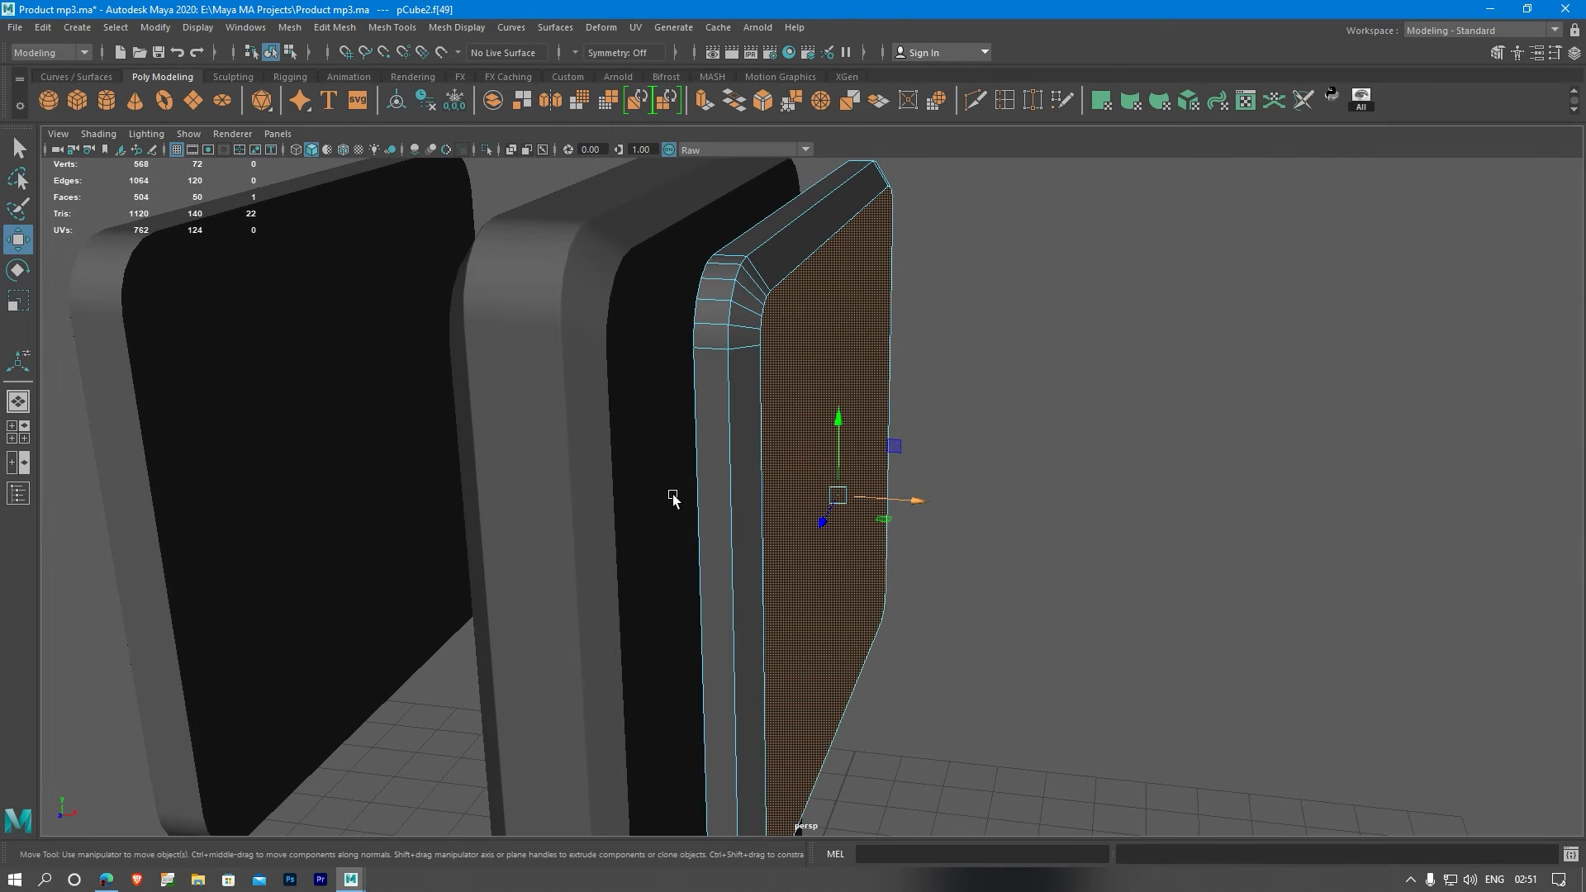
# - Insert an edge loop around the plate's side wall, close to the start of the bevel
pyautogui.keyDown('alt'); pyautogui.moveTo(673, 496); pyautogui.dragTo(645, 489, button='middle'); pyautogui.keyUp('alt')
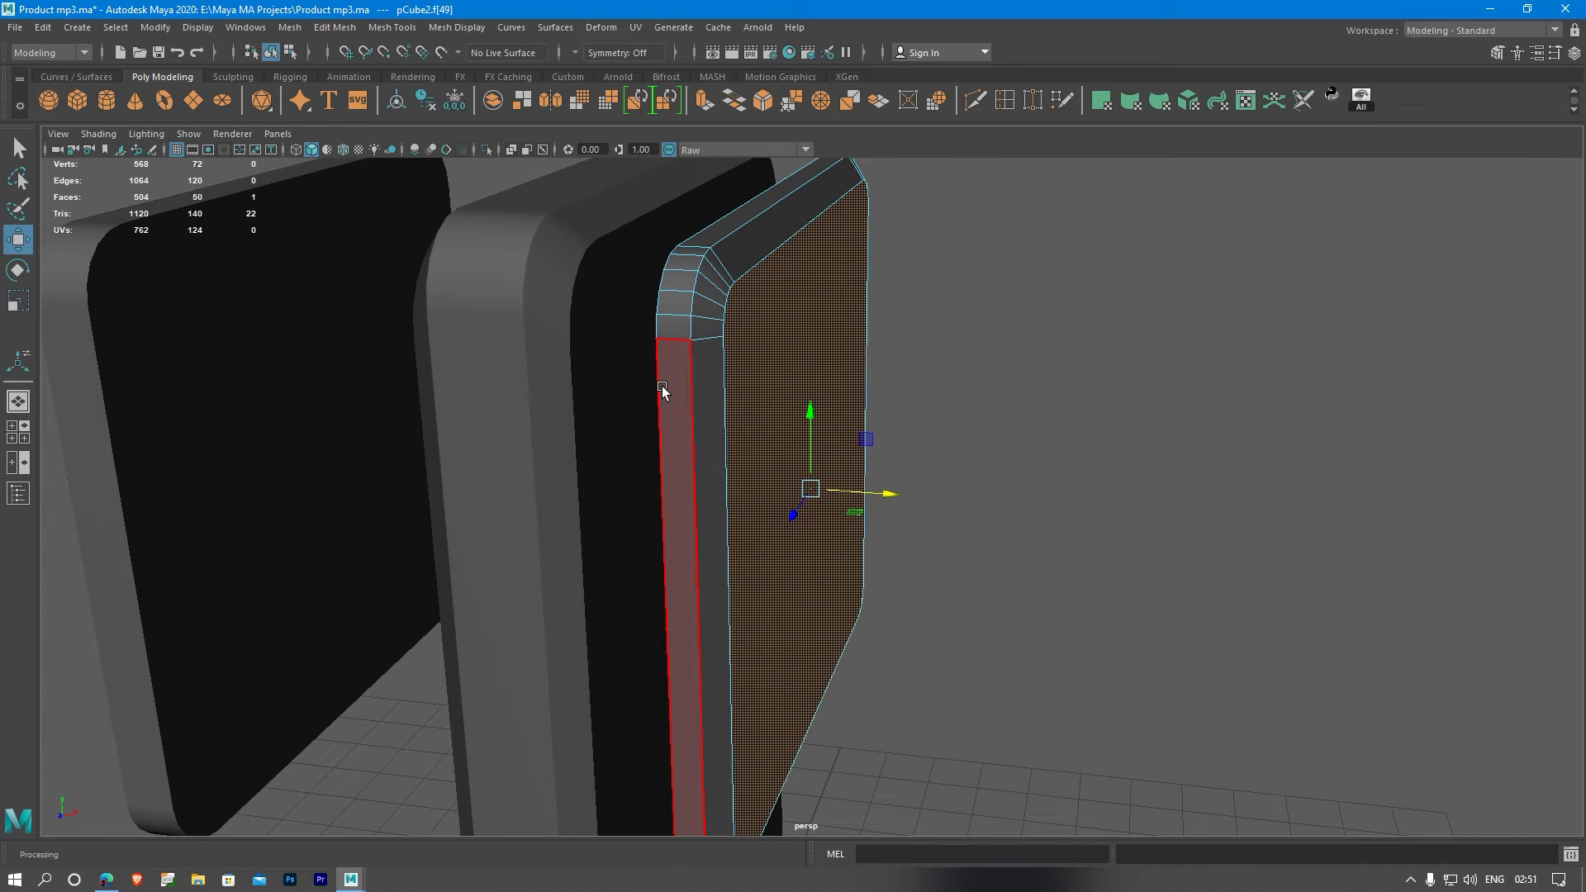
pyautogui.moveTo(641, 418)
pyautogui.keyDown('alt'); pyautogui.mouseDown()
pyautogui.moveTo(683, 425)
pyautogui.moveTo(667, 422)
pyautogui.mouseUp(); pyautogui.keyUp('alt')
pyautogui.keyDown('alt'); pyautogui.moveTo(809, 435); pyautogui.dragTo(792, 426, button='middle'); pyautogui.keyUp('alt')
pyautogui.keyDown('alt'); pyautogui.moveTo(793, 426); pyautogui.dragTo(897, 437, button='right'); pyautogui.keyUp('alt')
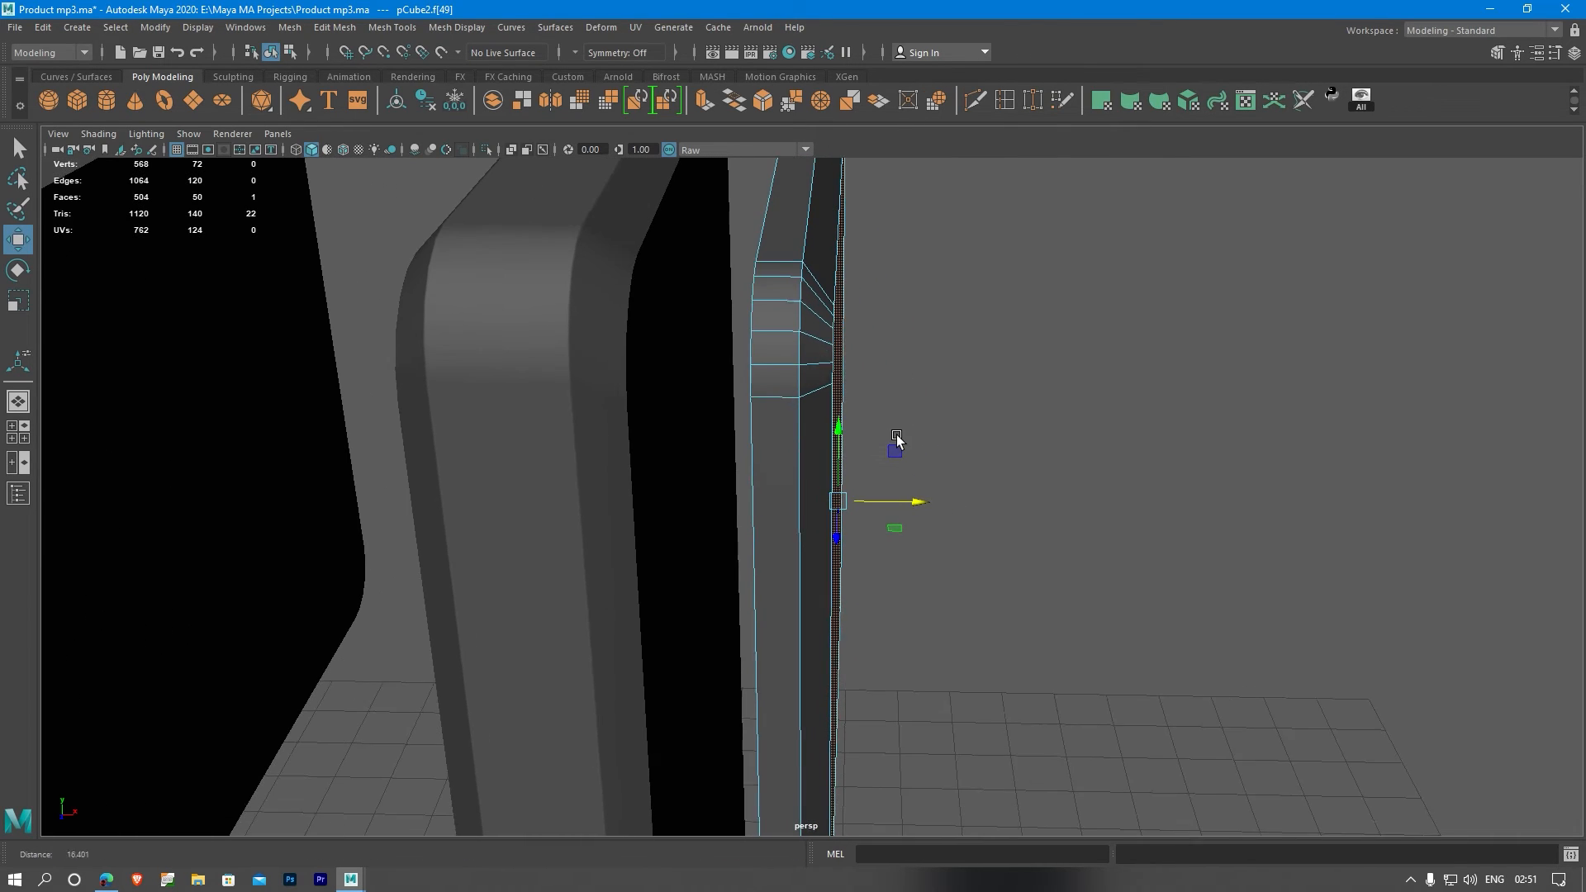
pyautogui.keyDown('alt'); pyautogui.moveTo(897, 436); pyautogui.dragTo(865, 474); pyautogui.keyUp('alt')
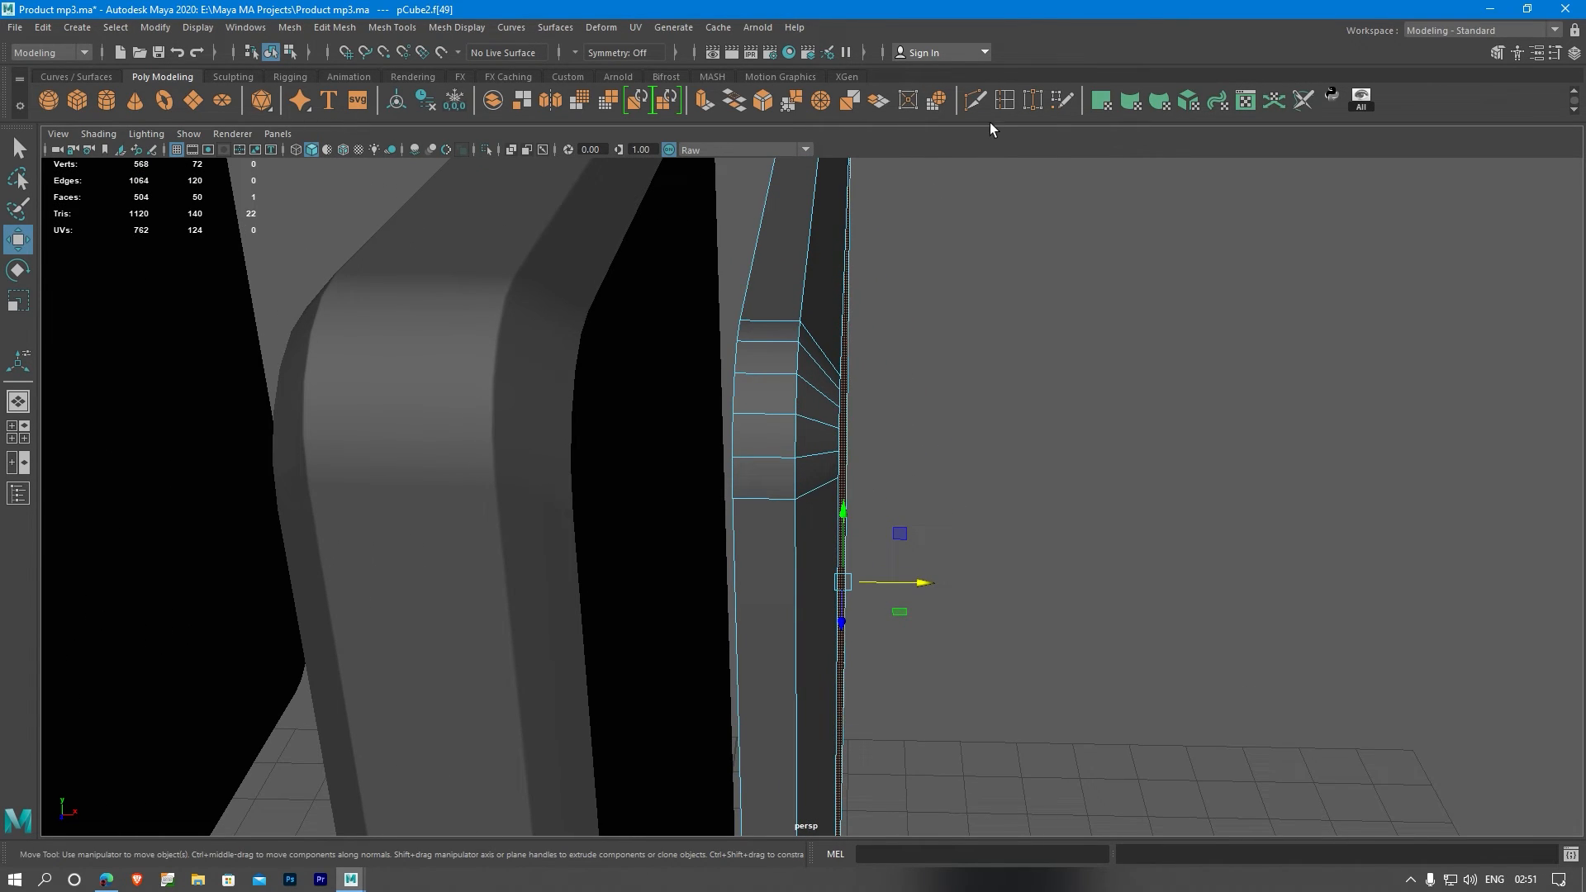
pyautogui.click(1004, 105)
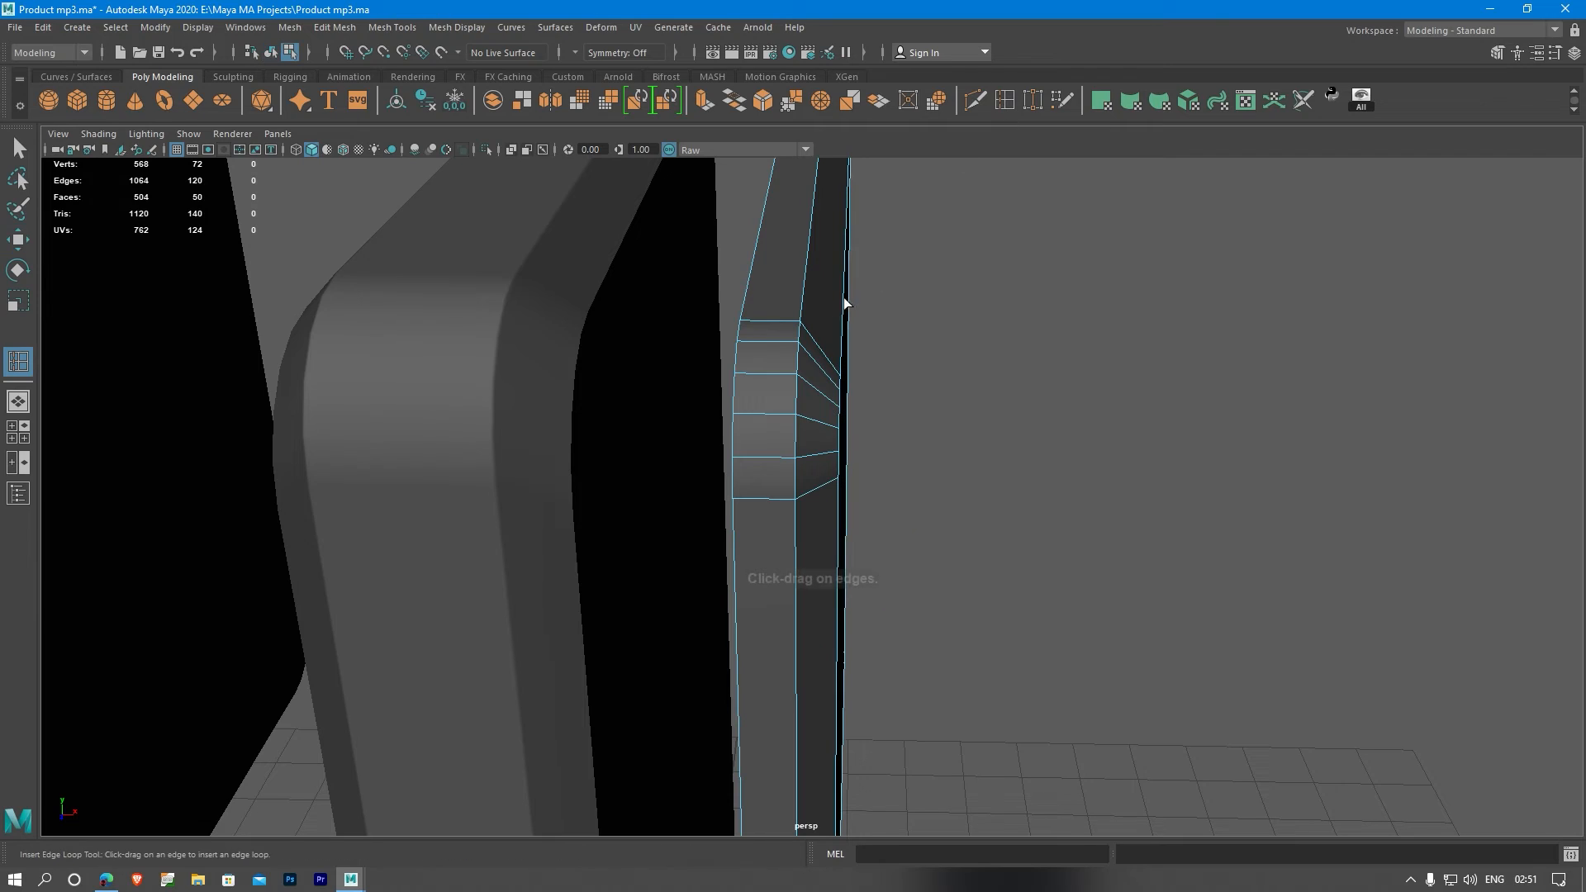
pyautogui.click(798, 392)
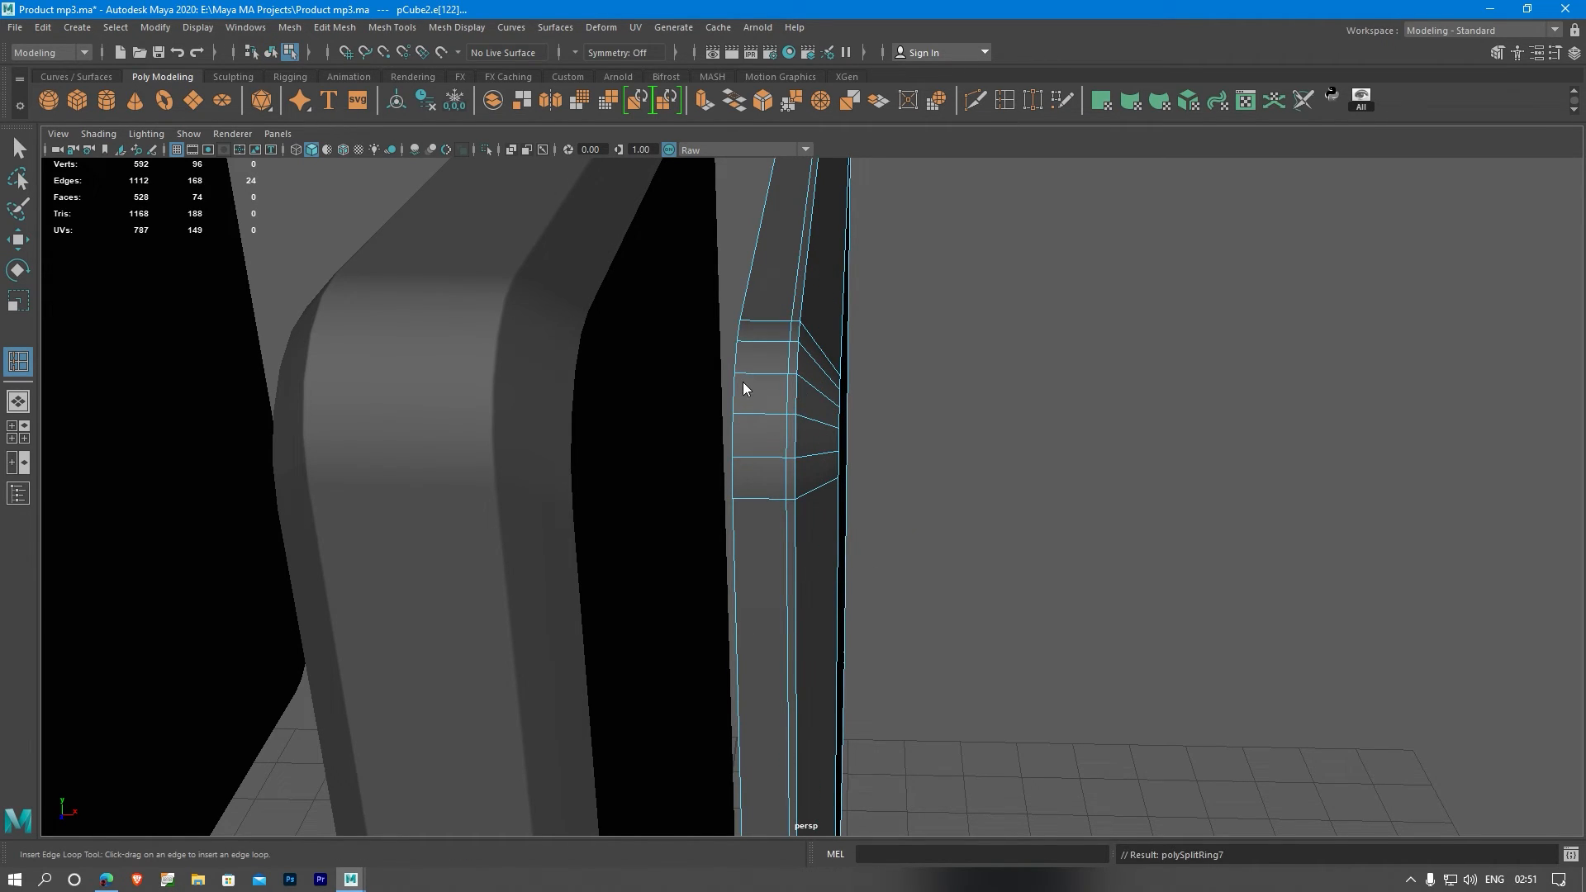
# - Select the face loop around the plate's side wall behind the new edge loop and scale it uniformly slightly smaller
pyautogui.moveTo(743, 389); pyautogui.dragTo(743, 427, button='right')
pyautogui.press('w')
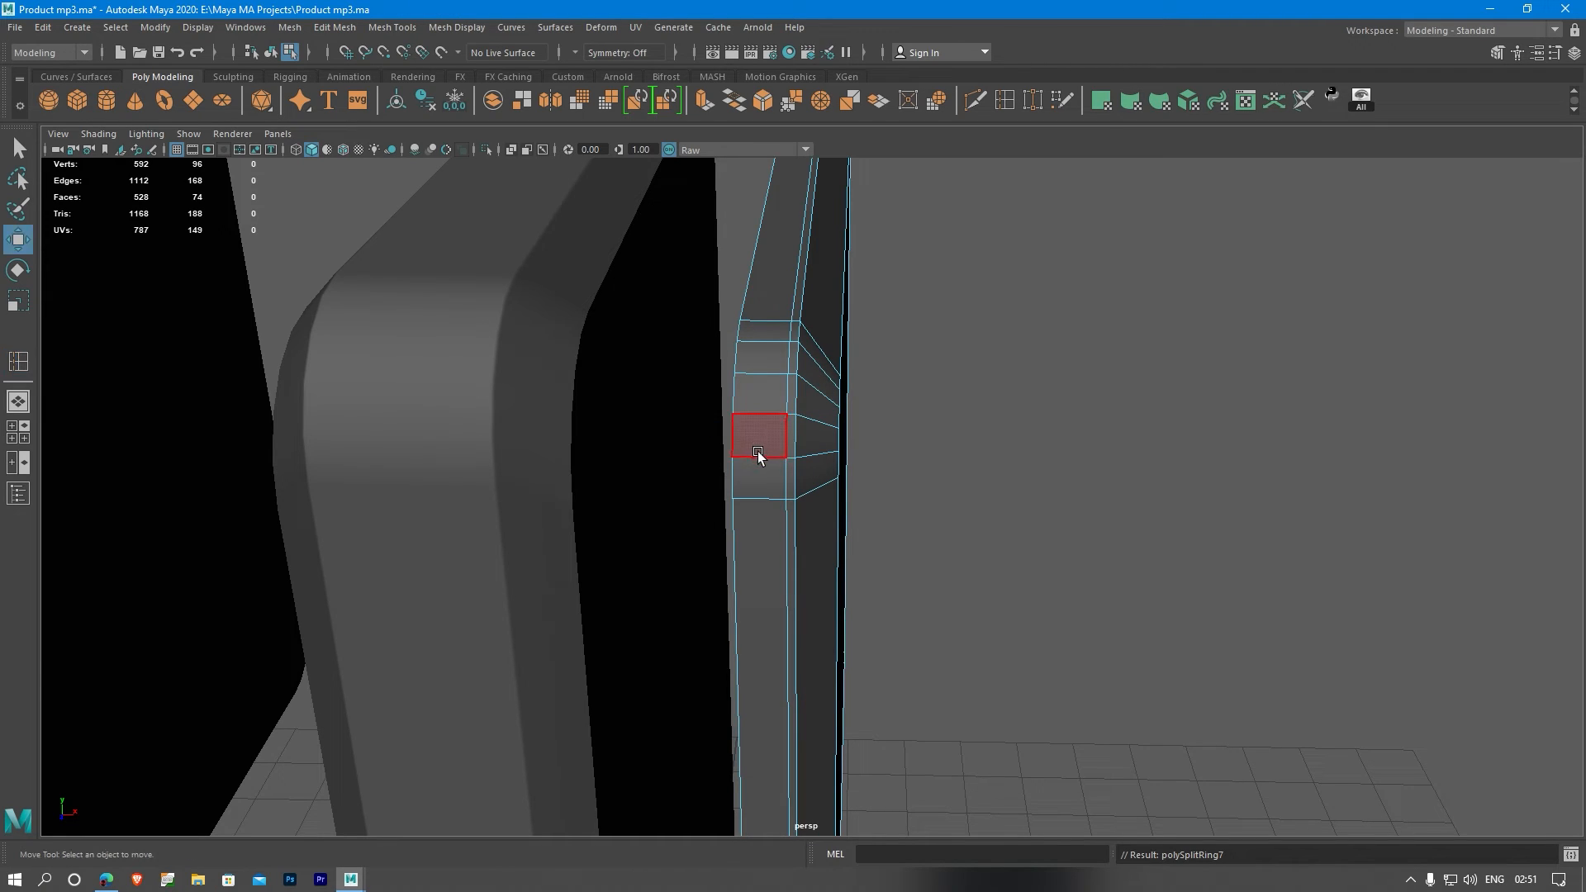
pyautogui.click(765, 483)
pyautogui.keyDown('shift'); pyautogui.doubleClick(773, 436); pyautogui.keyUp('shift')
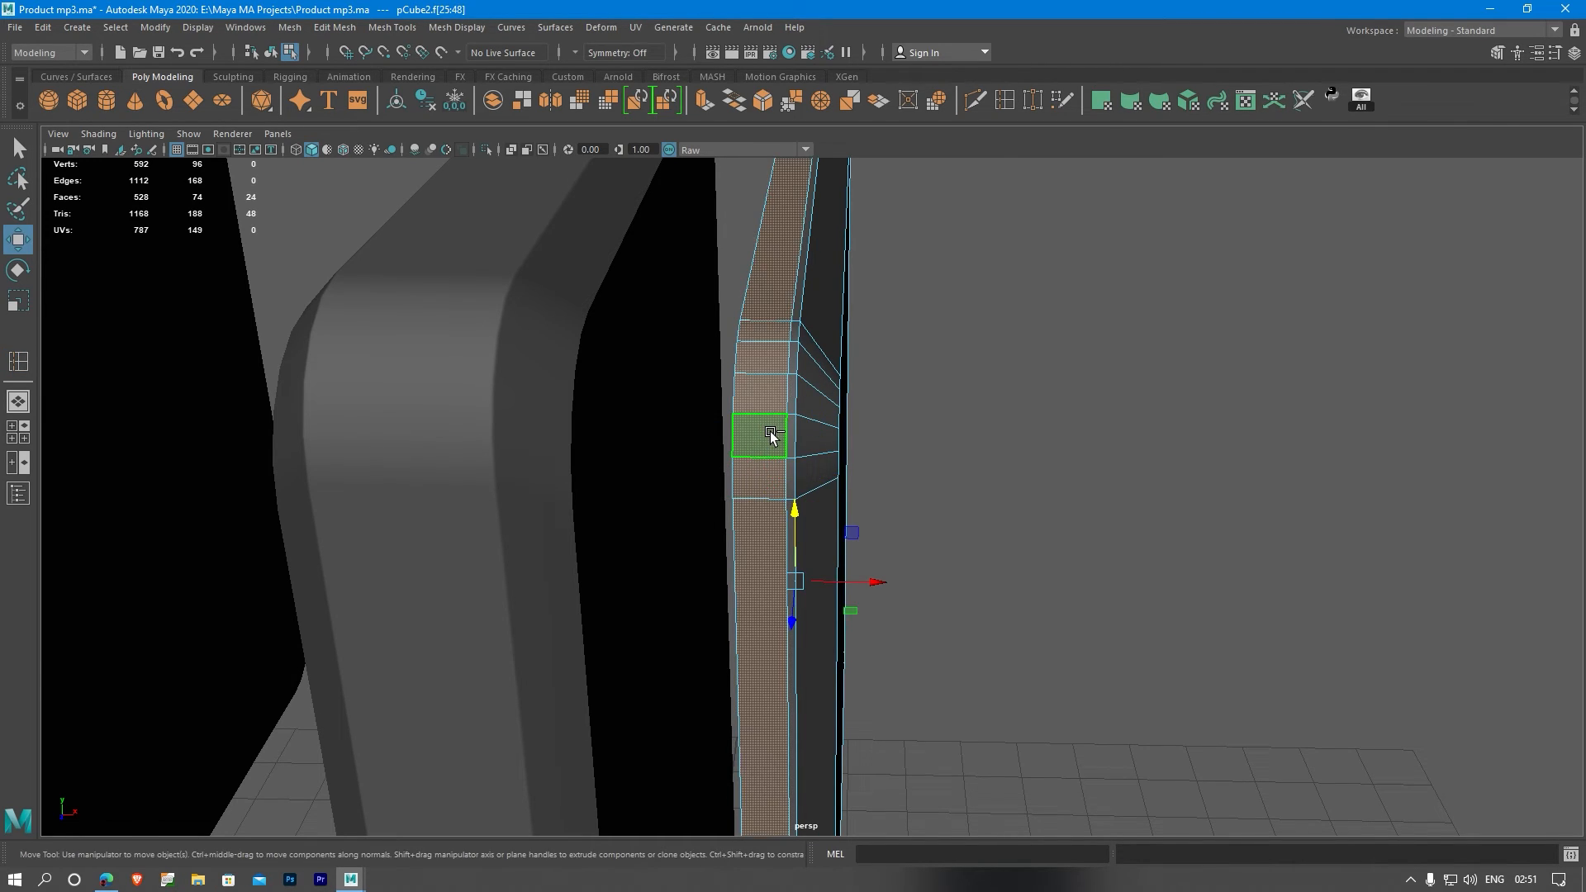
pyautogui.press('r')
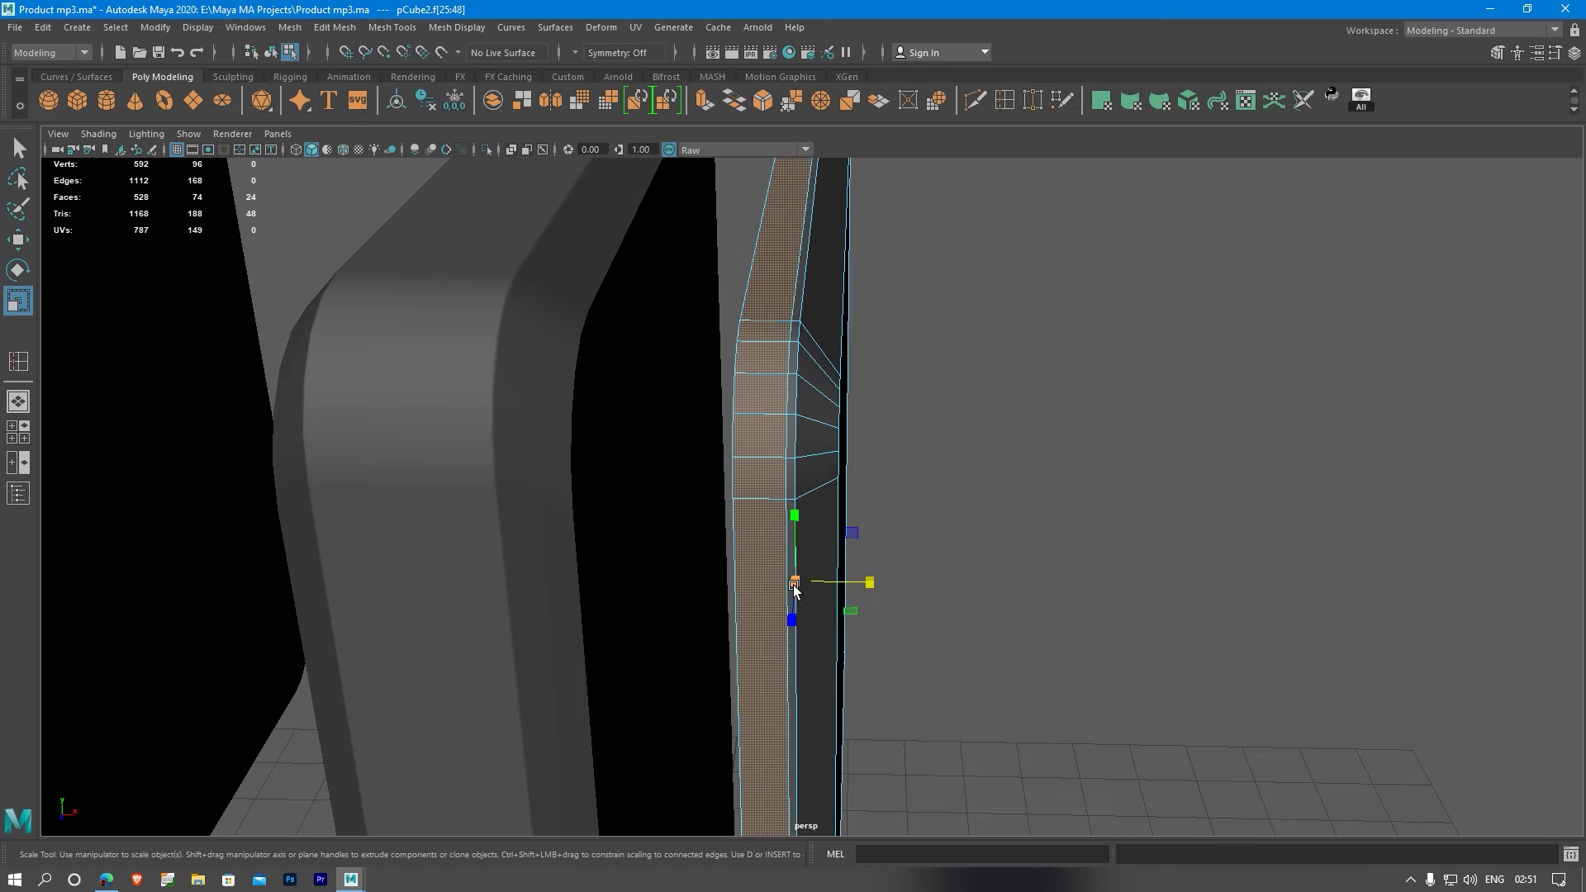
pyautogui.moveTo(794, 588); pyautogui.dragTo(786, 588)
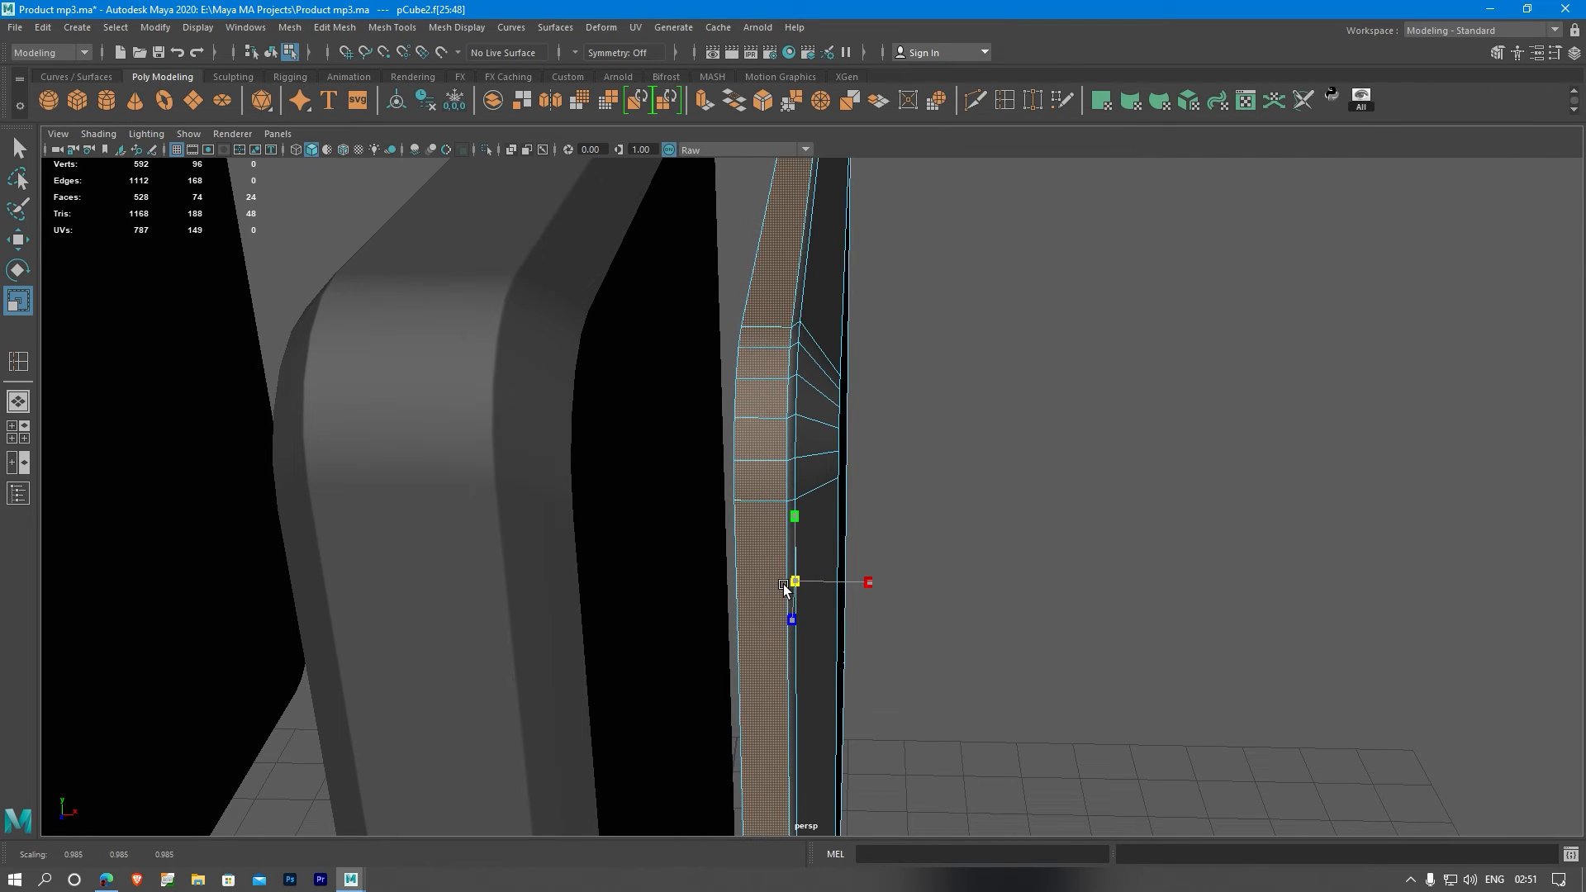
pyautogui.keyDown('alt'); pyautogui.moveTo(691, 508); pyautogui.dragTo(732, 508); pyautogui.keyUp('alt')
pyautogui.keyDown('alt'); pyautogui.moveTo(834, 522); pyautogui.dragTo(743, 454, button='middle'); pyautogui.keyUp('alt')
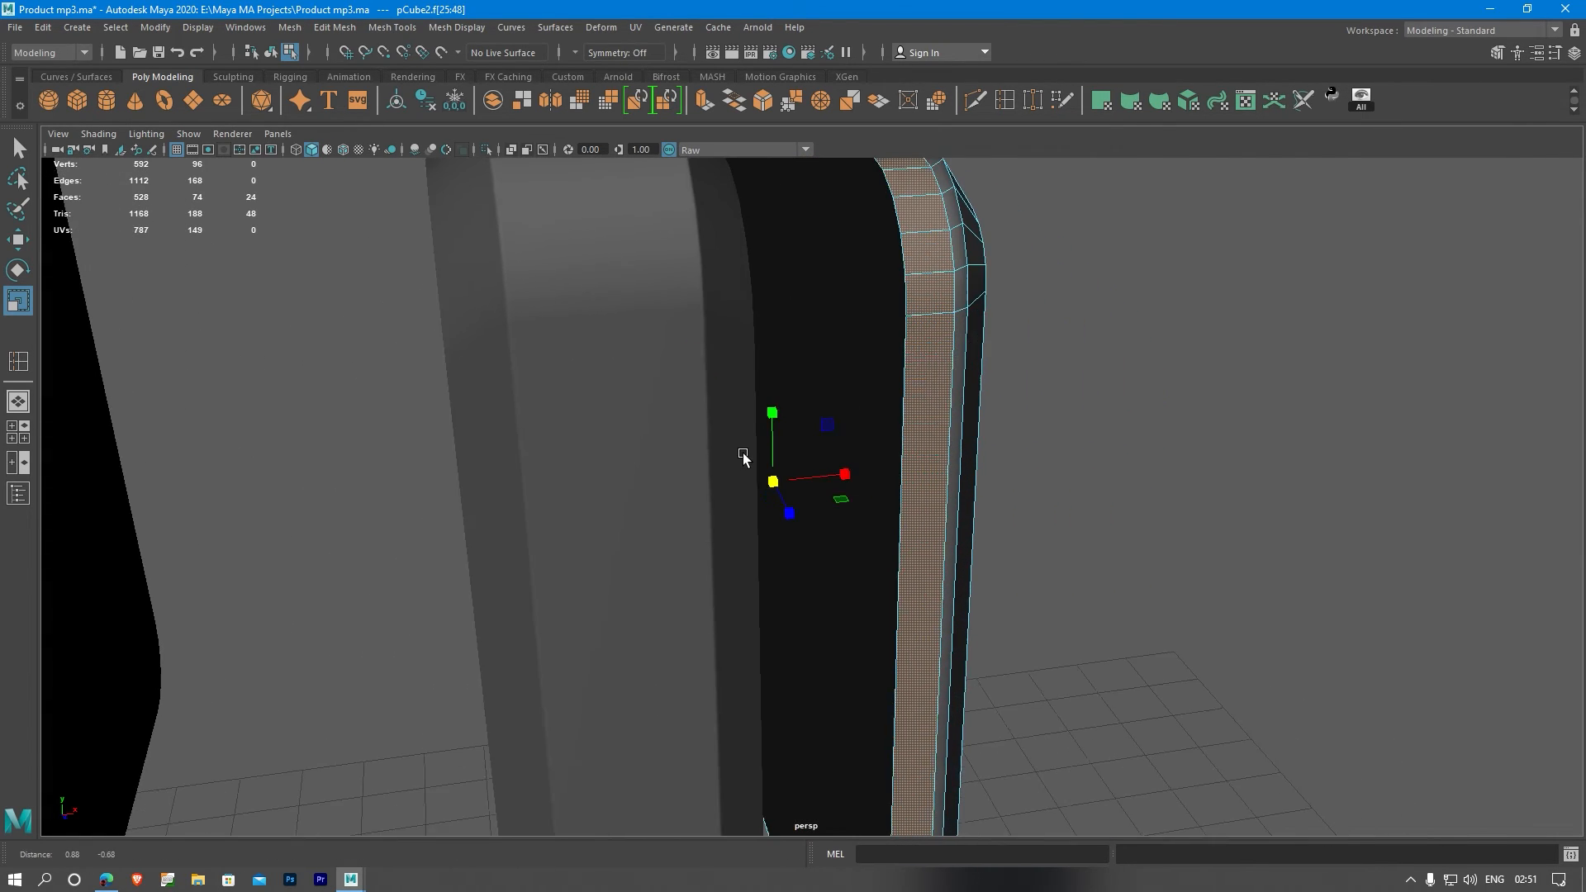
# - Examine the plate's scaled side-wall face loop and its bevel from several angles
pyautogui.scroll(-1, 740, 450)
pyautogui.scroll(-2, 861, 440)
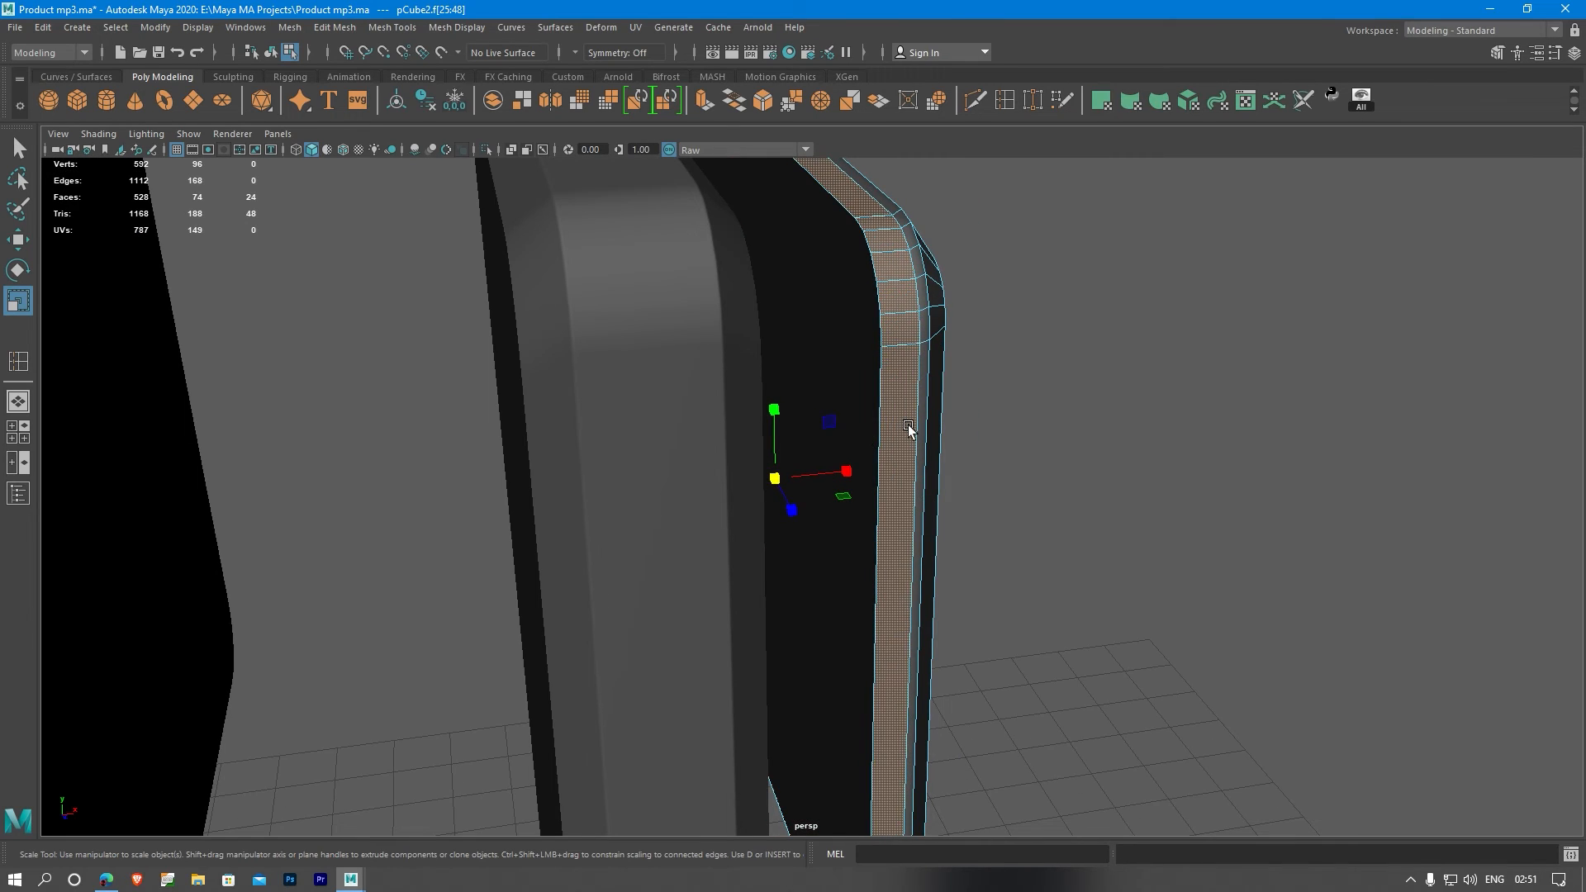
pyautogui.scroll(4, 909, 430)
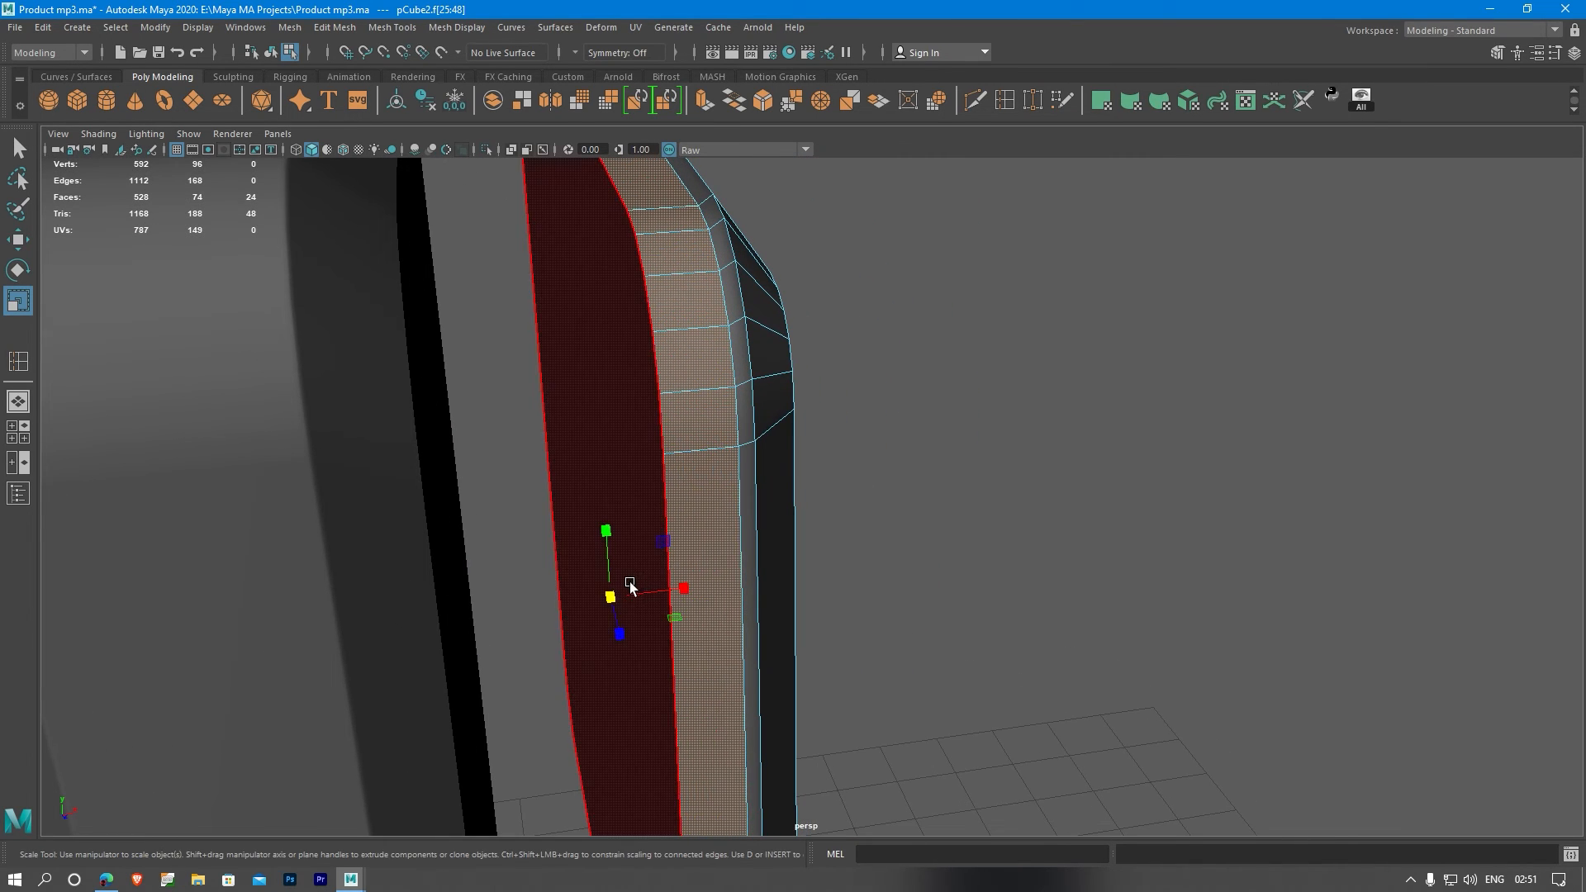
pyautogui.moveTo(629, 585); pyautogui.dragTo(622, 479)
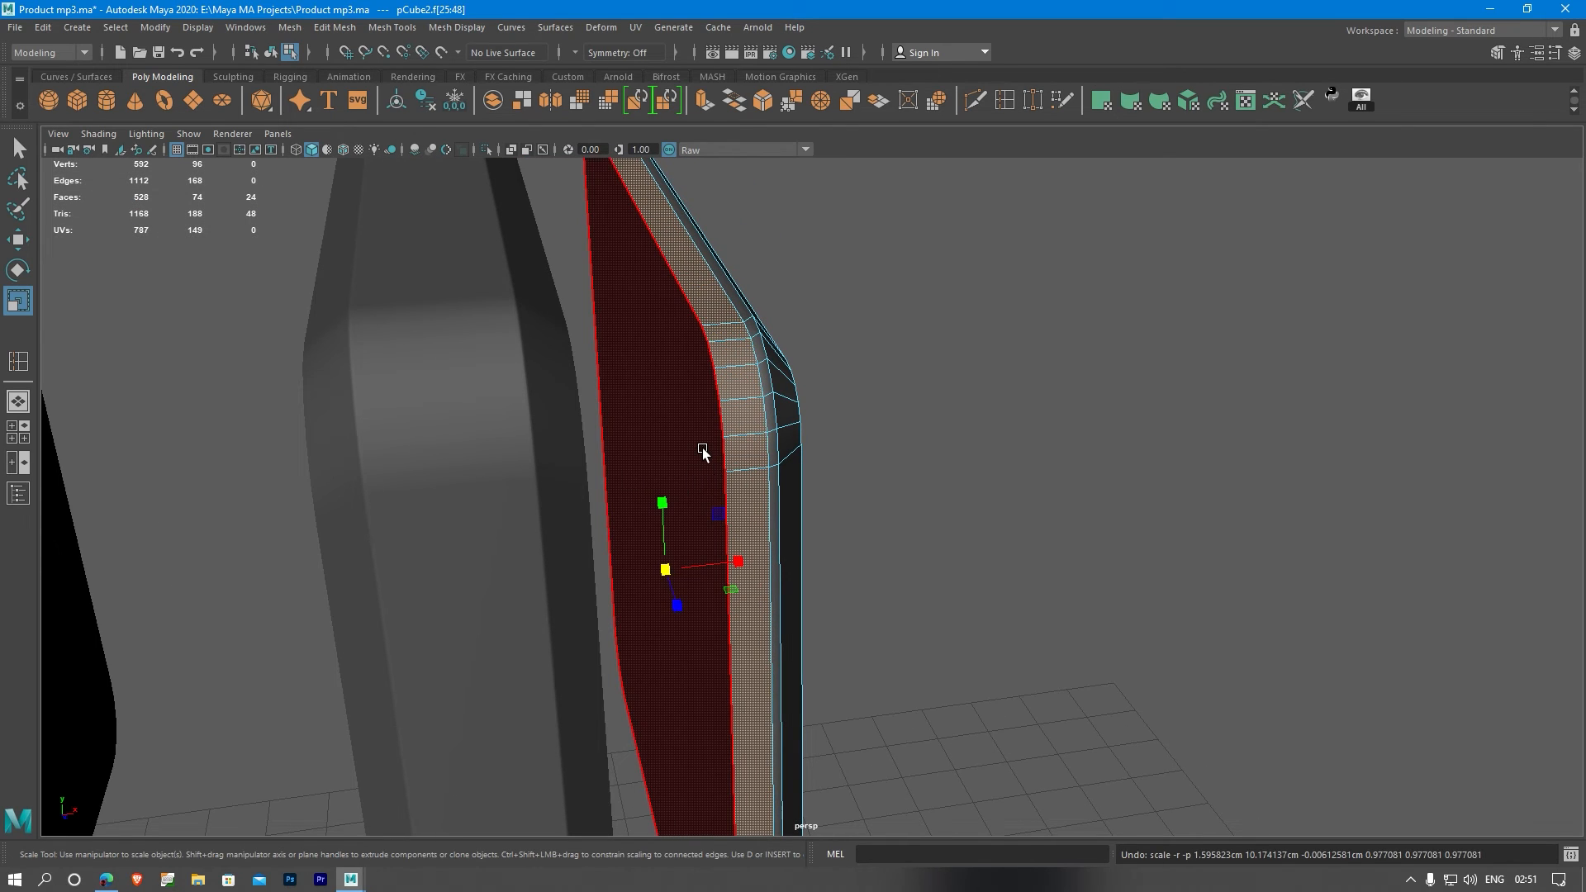
pyautogui.keyDown('alt'); pyautogui.moveTo(705, 449); pyautogui.dragTo(669, 411); pyautogui.keyUp('alt')
pyautogui.keyDown('alt'); pyautogui.moveTo(669, 411); pyautogui.dragTo(668, 651, button='middle'); pyautogui.keyUp('alt')
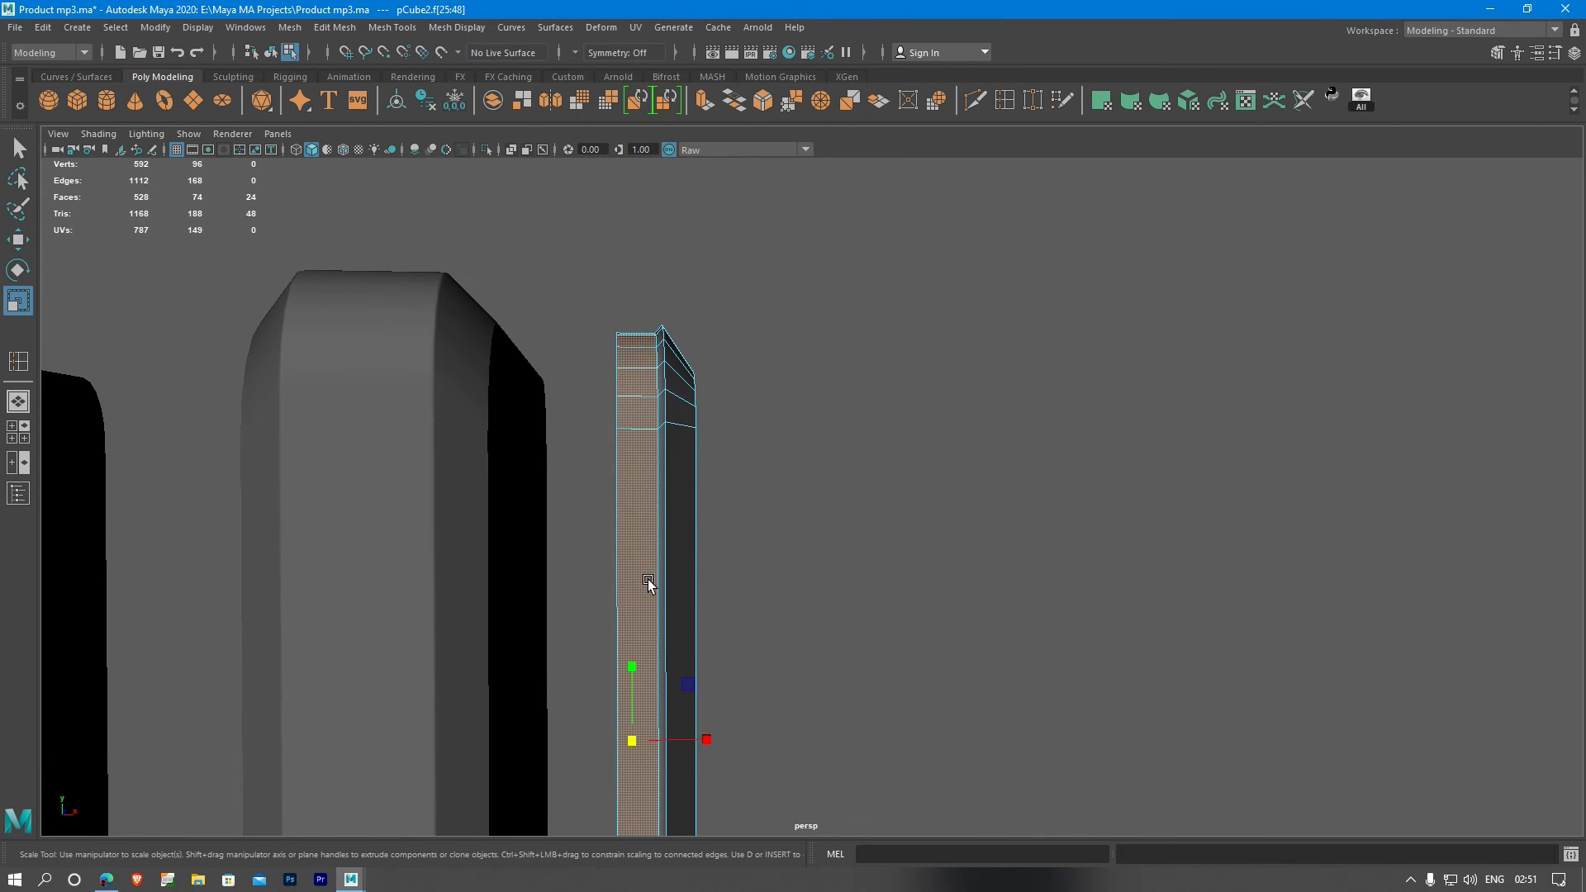
pyautogui.keyDown('alt'); pyautogui.moveTo(655, 630); pyautogui.dragTo(719, 496); pyautogui.keyUp('alt')
# - Try moving the whole plate along X against the slab body and back outward, and scaling it along X
pyautogui.moveTo(578, 406); pyautogui.dragTo(653, 376, button='right')
pyautogui.press('w')
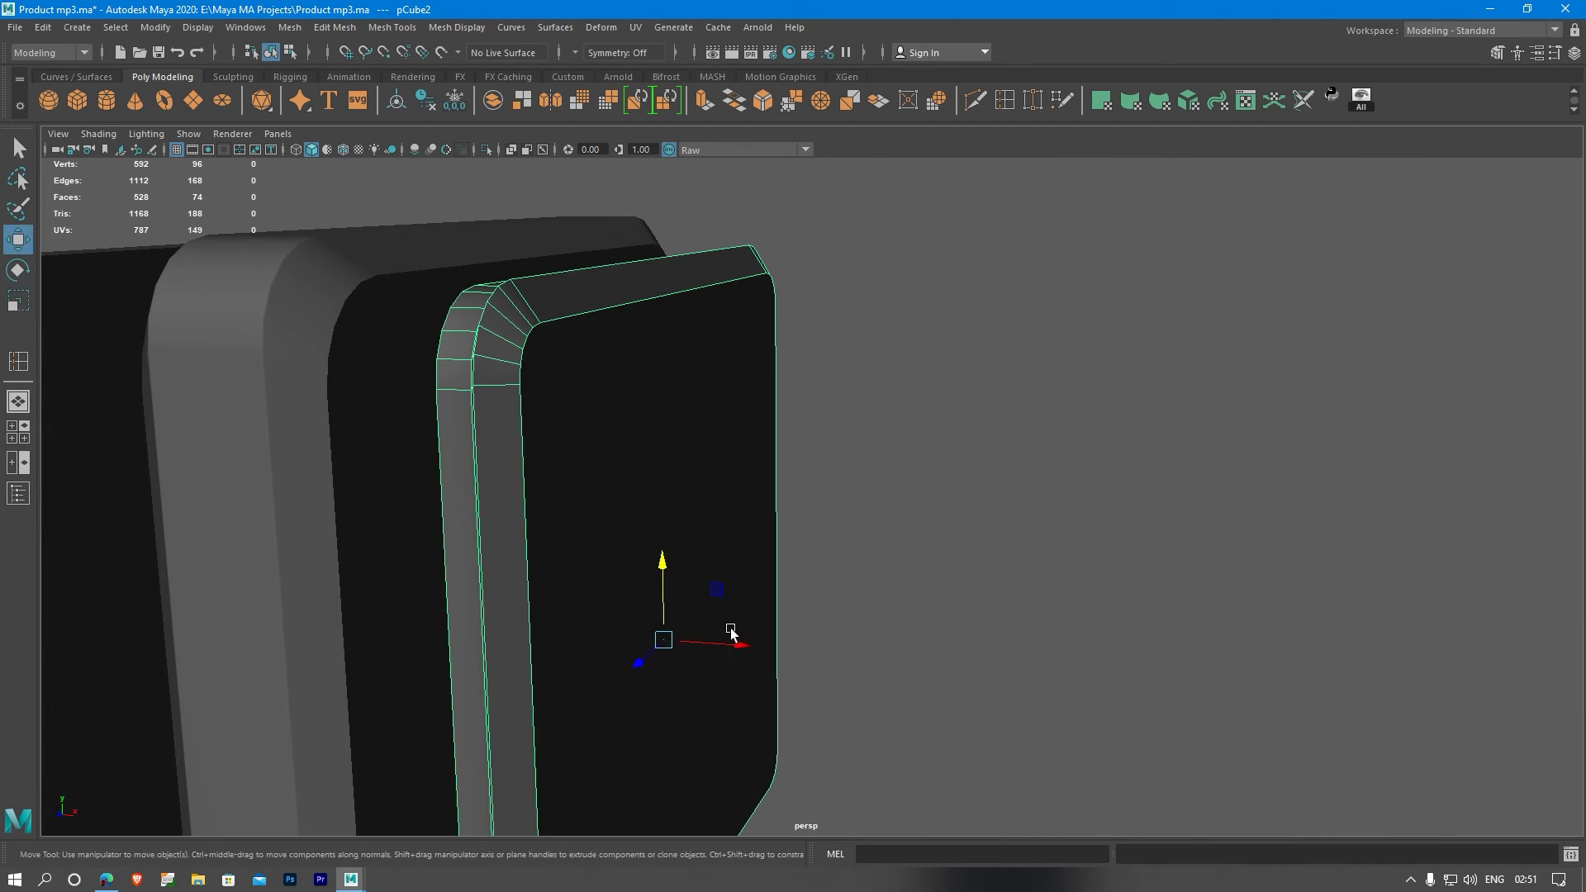
pyautogui.moveTo(735, 645); pyautogui.dragTo(666, 645)
pyautogui.keyDown('alt'); pyautogui.moveTo(626, 552); pyautogui.dragTo(758, 468); pyautogui.keyUp('alt')
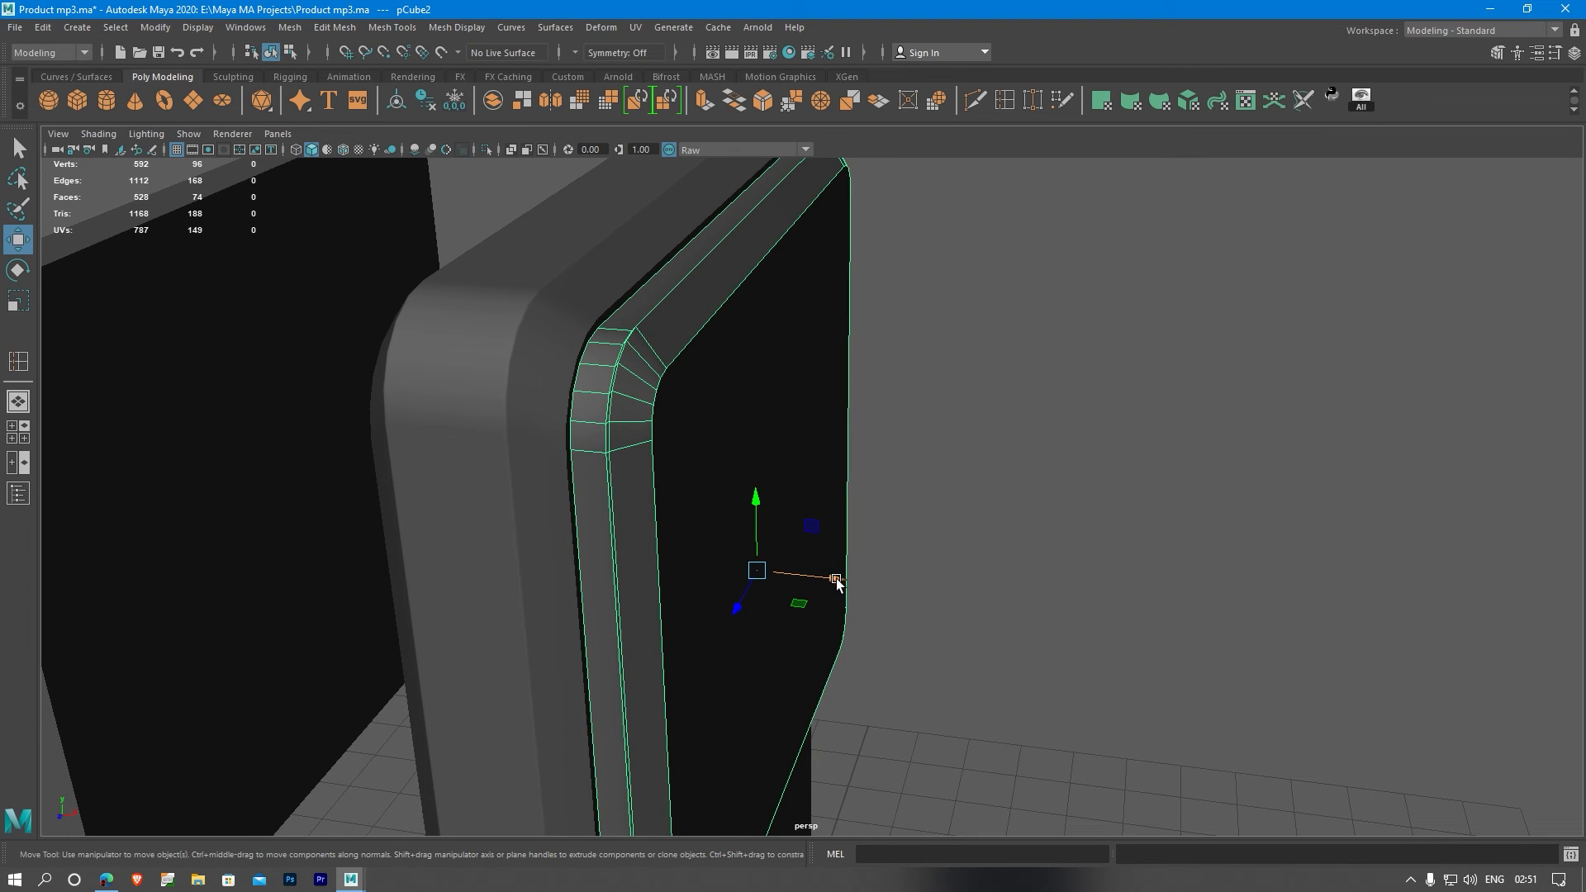
pyautogui.moveTo(837, 583); pyautogui.dragTo(962, 597)
pyautogui.press('r')
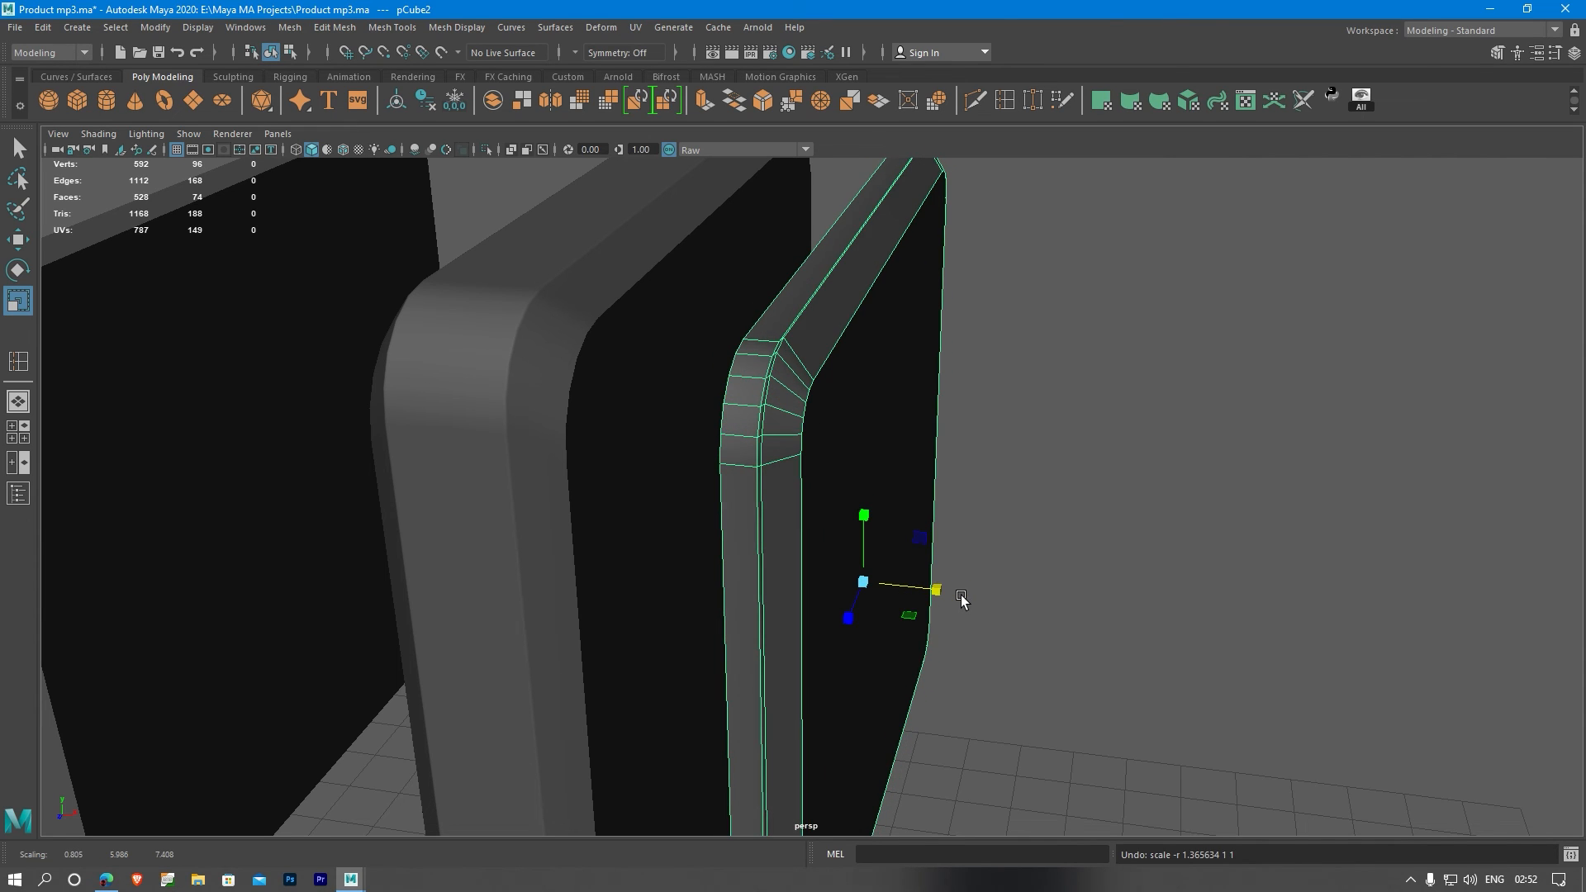
# - Undo the plate's moves and scaling, the side face loop's scaling and the edge loop inserted around the side wall
pyautogui.hotkey('ctrl', 'z')
pyautogui.hotkey('ctrl', 'z')
pyautogui.hotkey('ctrl', 'z')
pyautogui.hotkey('ctrl', 'z')
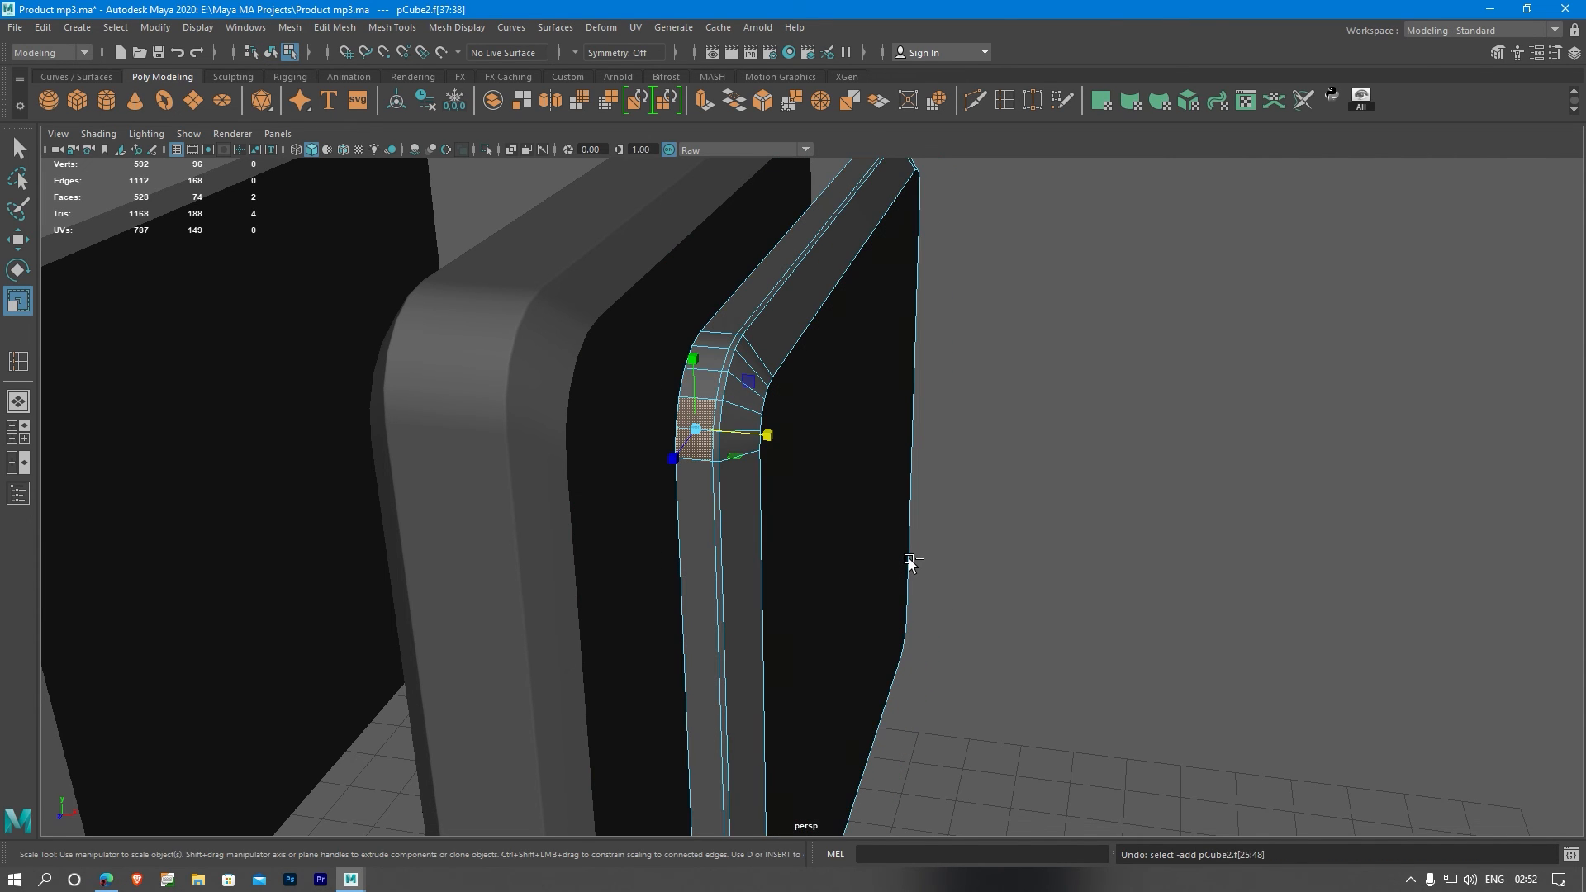
pyautogui.hotkey('ctrl', 'z')
pyautogui.hotkey('ctrl', 'z')
pyautogui.hotkey('ctrl', 'z')
pyautogui.hotkey('ctrl', 'z')
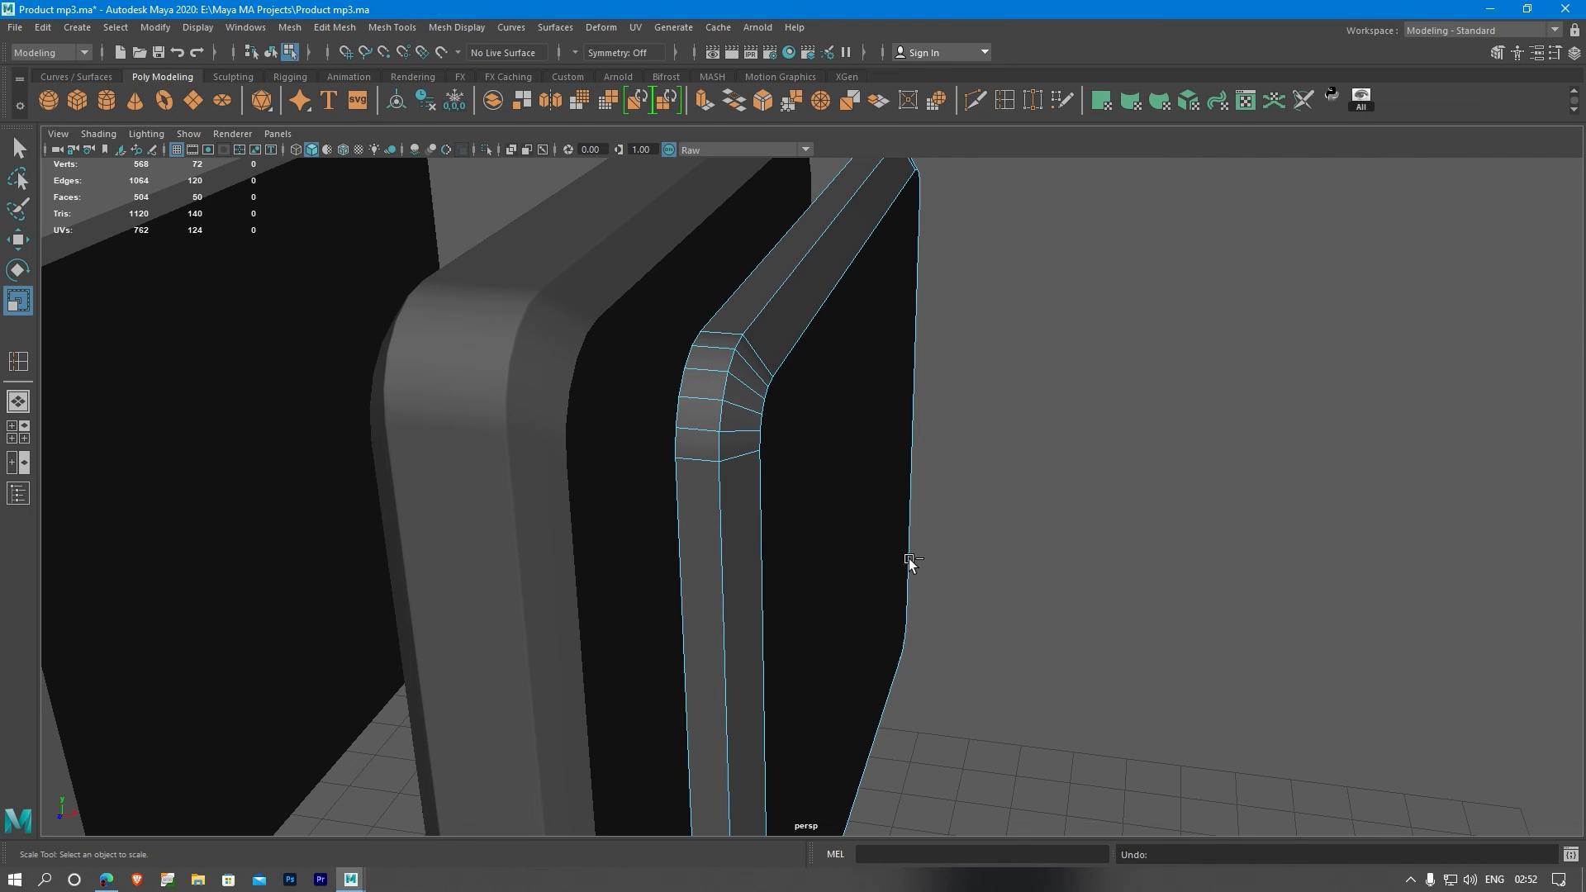
pyautogui.hotkey('ctrl', 'z')
pyautogui.click(851, 521)
pyautogui.keyDown('alt'); pyautogui.moveTo(851, 521); pyautogui.dragTo(847, 453); pyautogui.keyUp('alt')
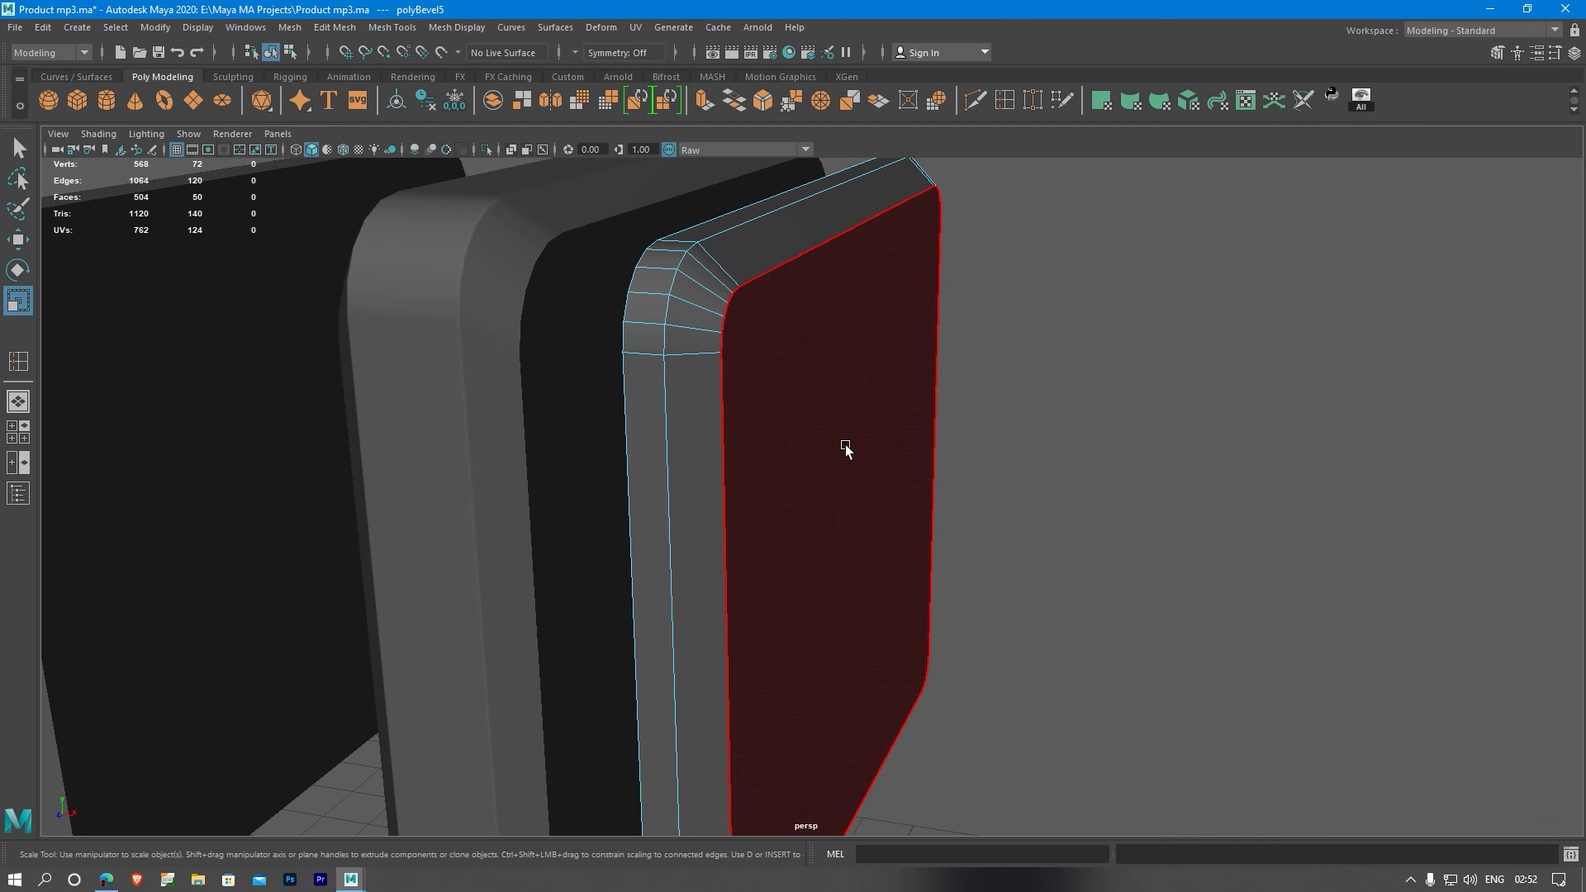
pyautogui.keyDown('alt'); pyautogui.moveTo(800, 474); pyautogui.dragTo(716, 469); pyautogui.keyUp('alt')
pyautogui.click(749, 479)
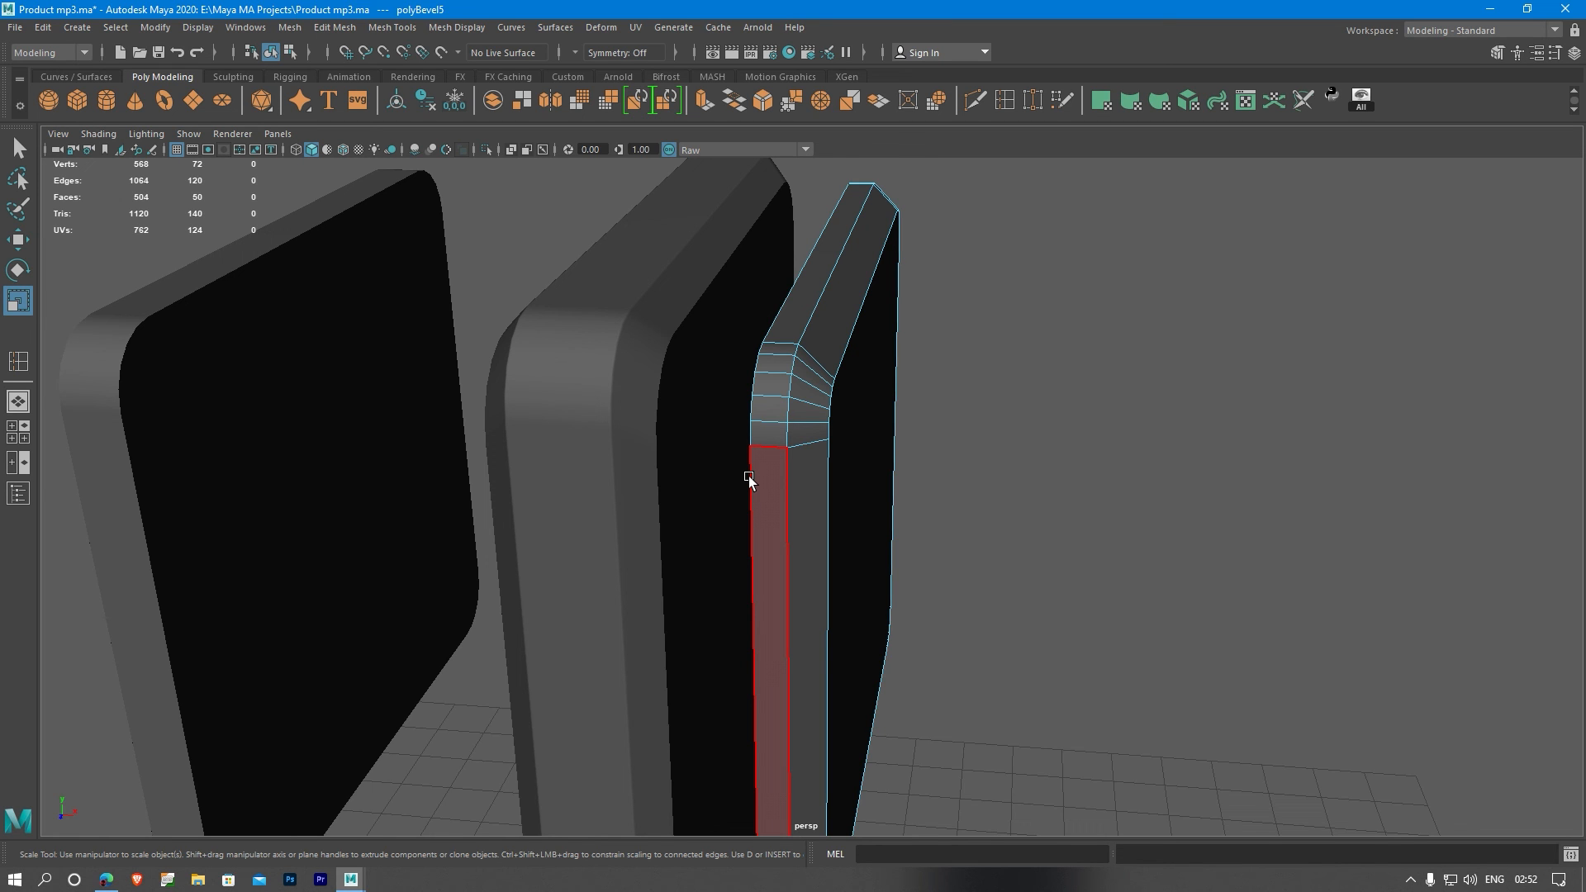
pyautogui.keyDown('alt'); pyautogui.moveTo(846, 450); pyautogui.dragTo(812, 416); pyautogui.keyUp('alt')
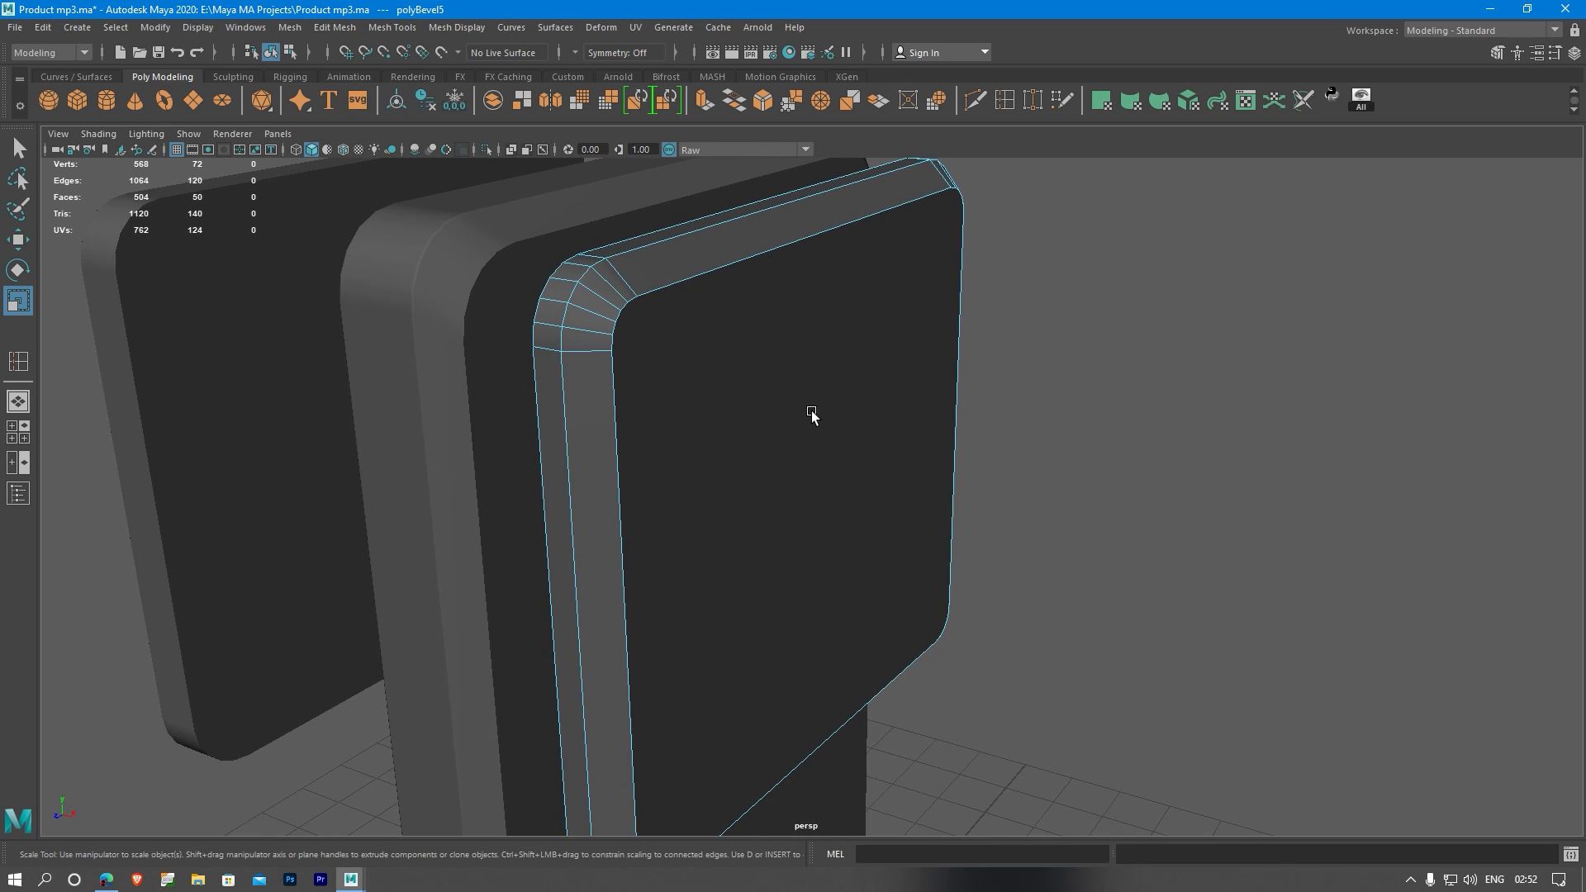